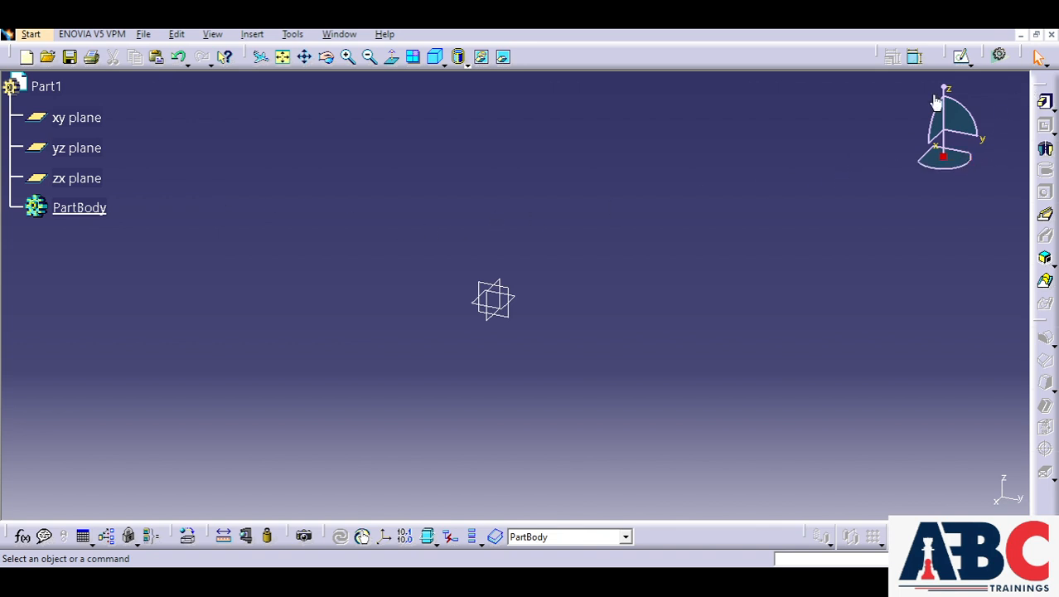
Switch to the Part Design workbench for the empty part.
click(28, 34)
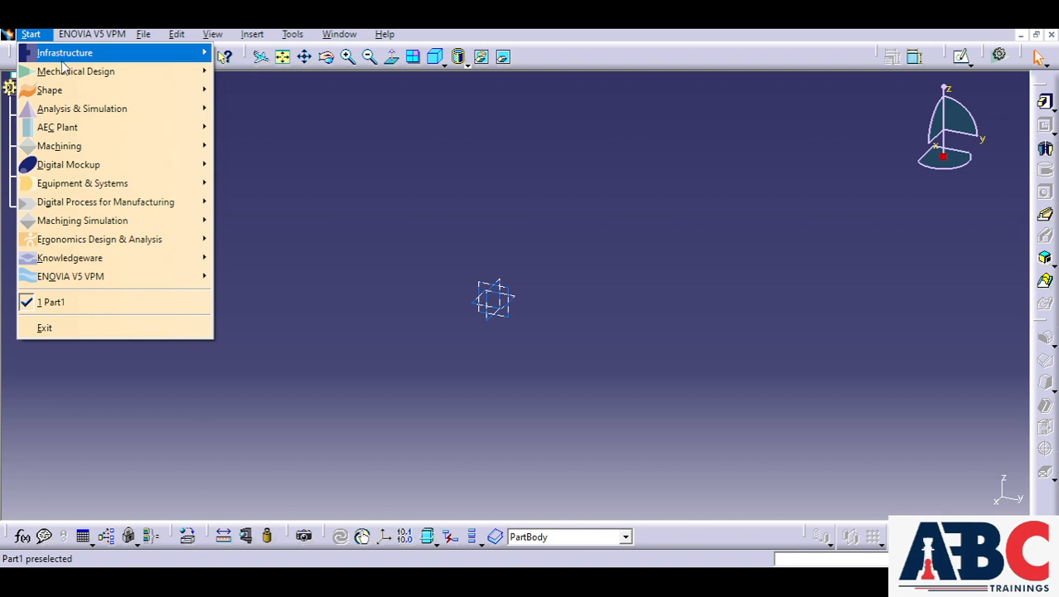
mouse_move(66, 75)
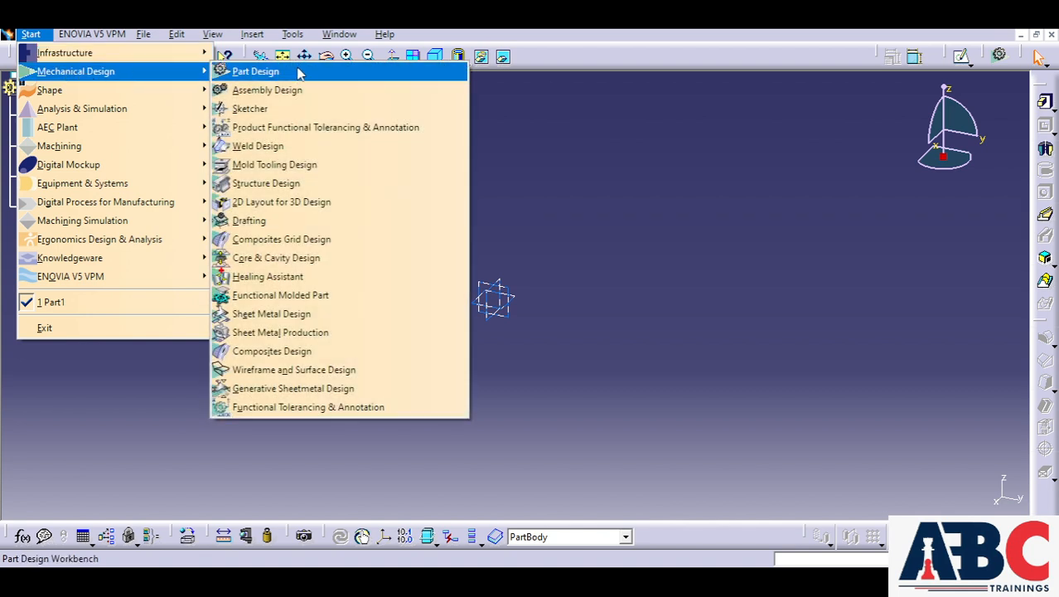
click(360, 78)
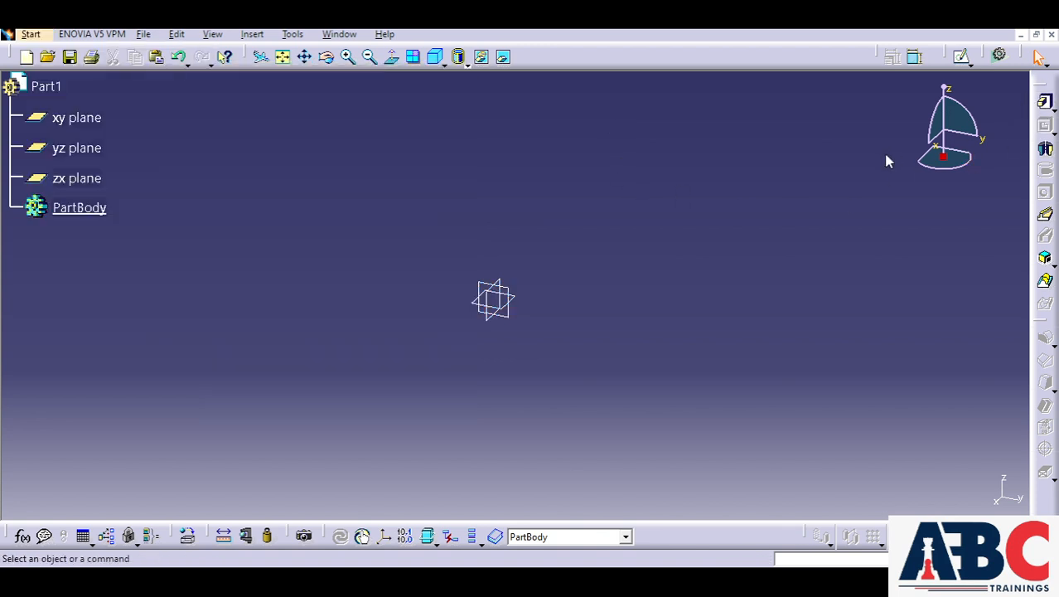
Undock the sketch-based features toolbar and place it floating in the modelling area.
drag(886, 160, 884, 151)
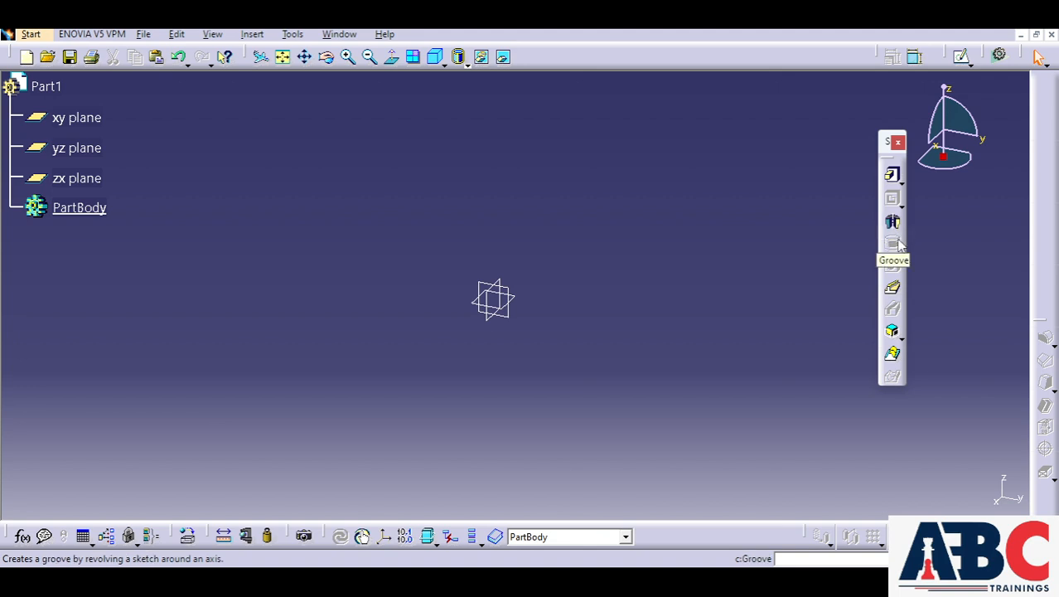
click(901, 335)
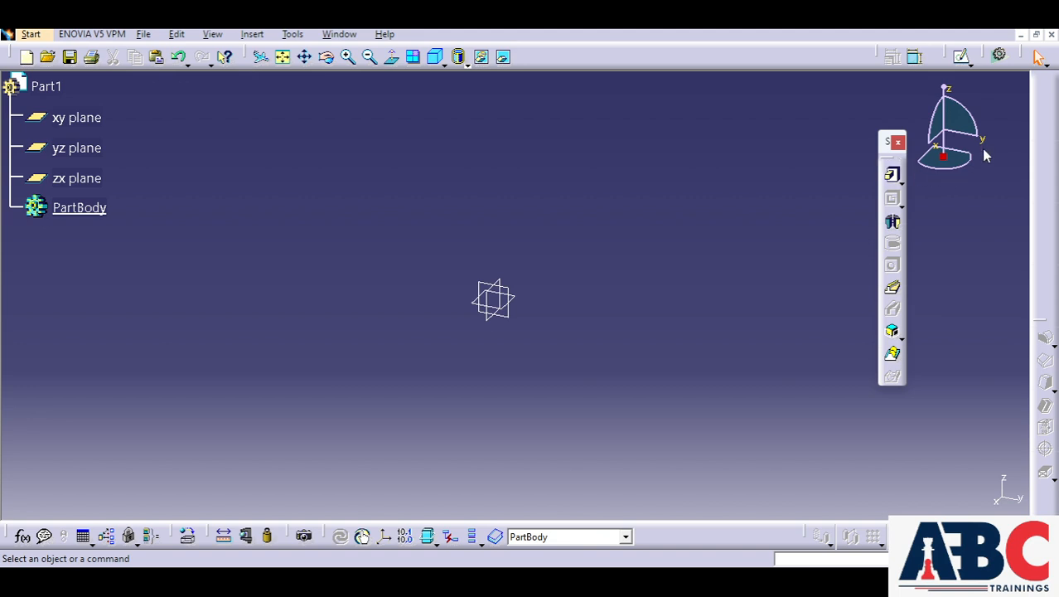
drag(880, 154, 951, 230)
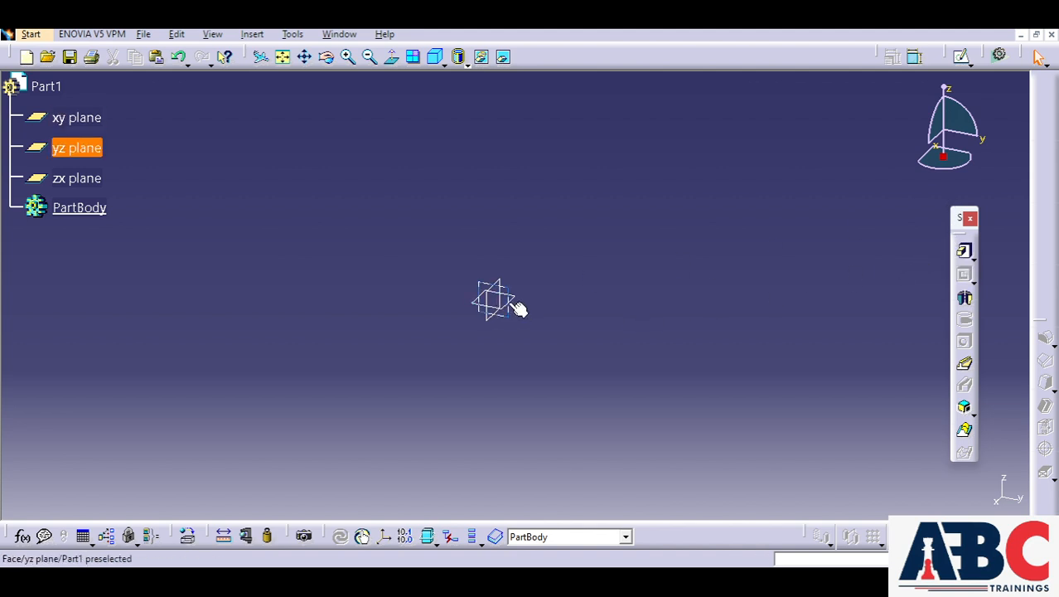
Sketch a freehand rectangle around the origin on the xy plane and exit the sketch.
click(66, 122)
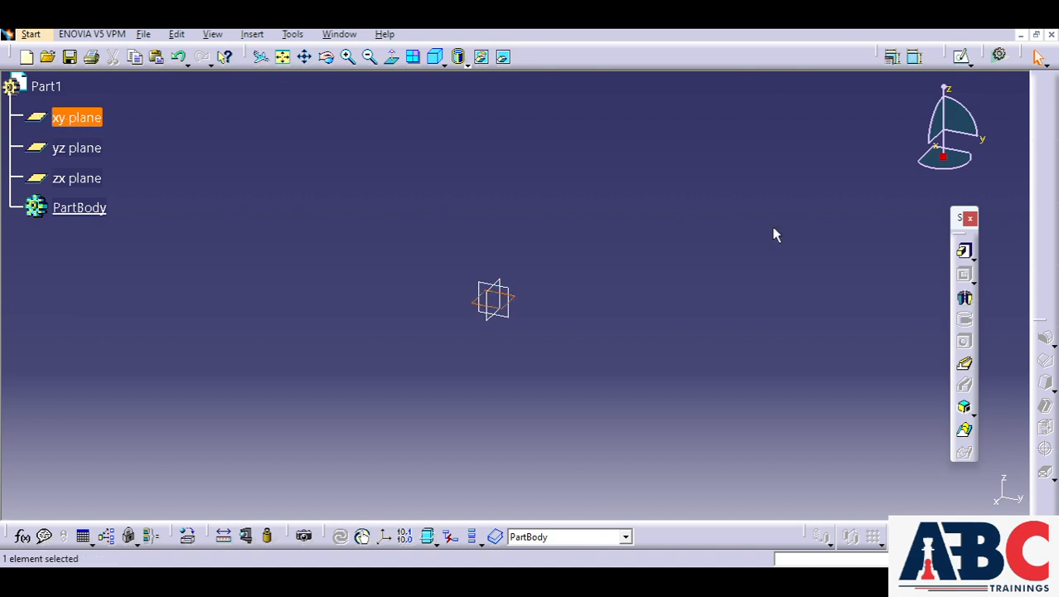
click(961, 57)
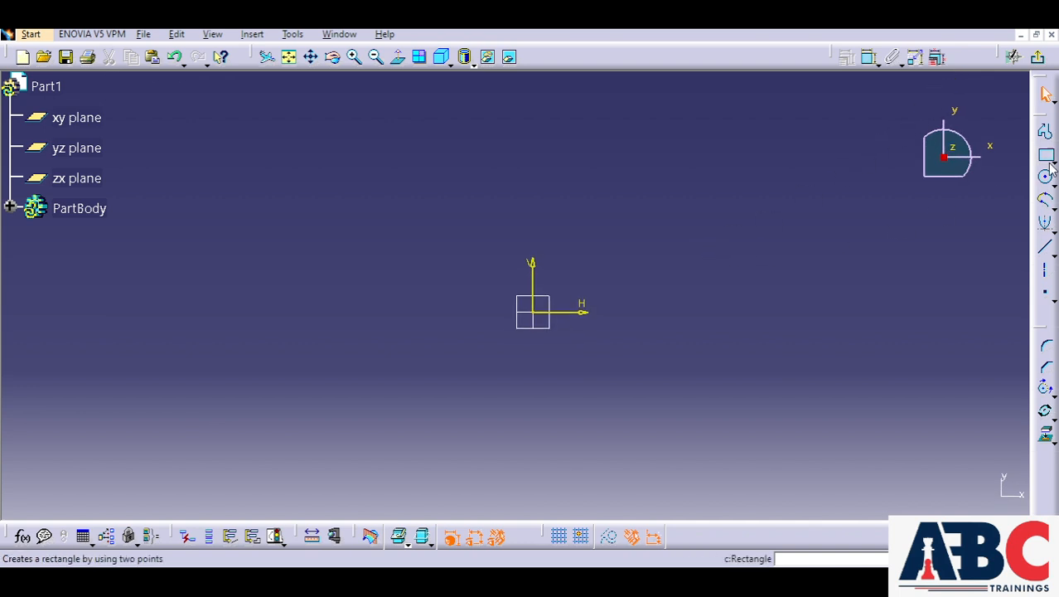
click(1047, 157)
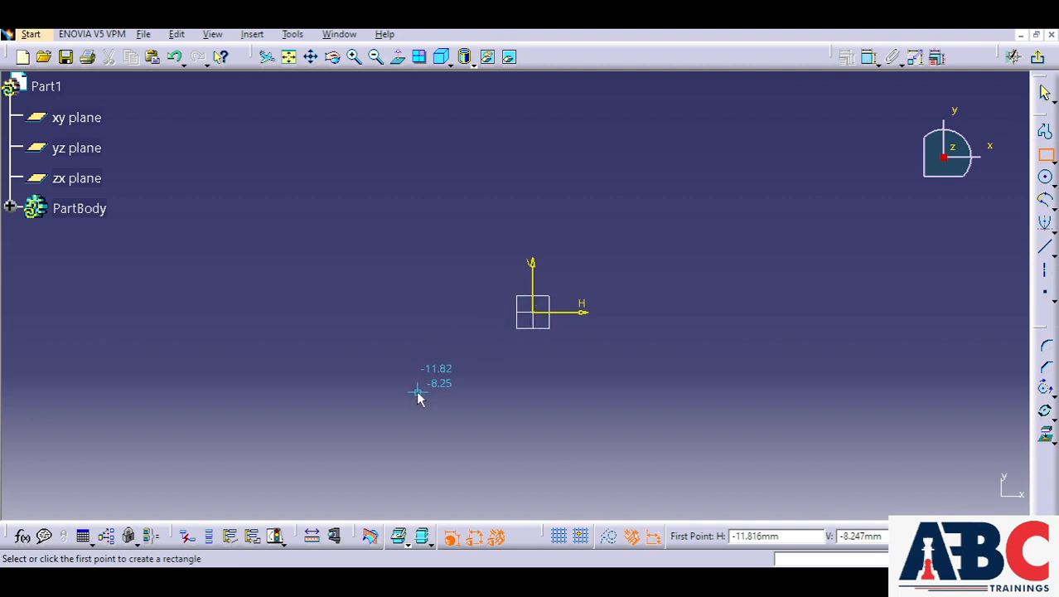
click(388, 205)
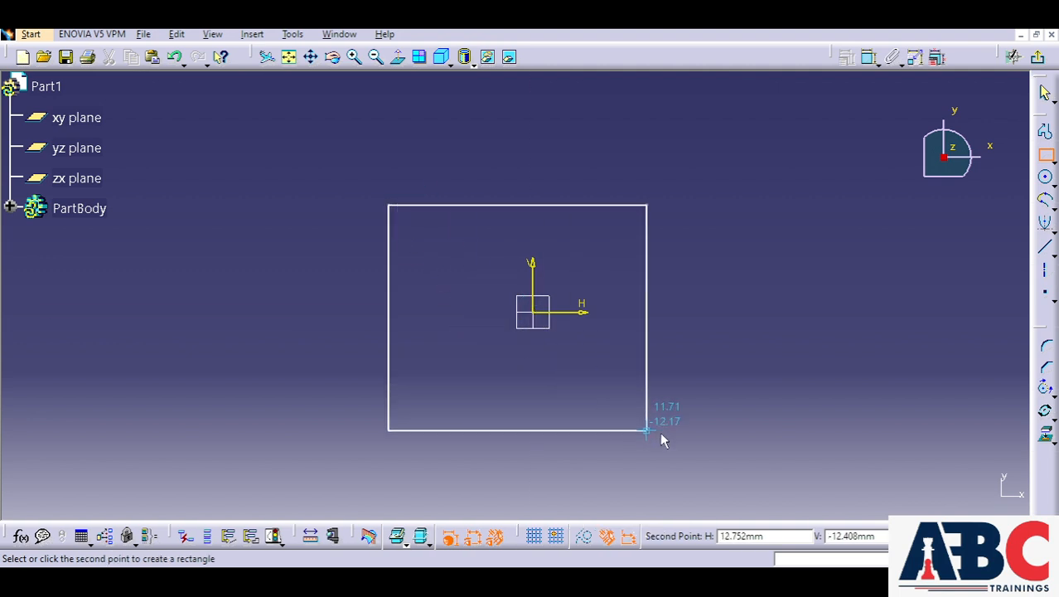
click(687, 429)
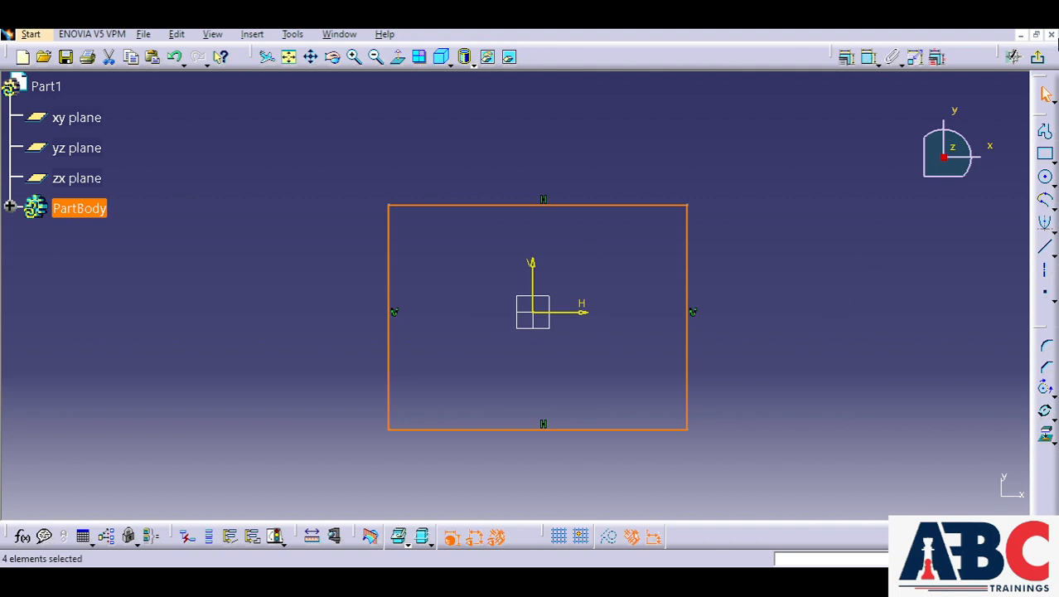
click(846, 290)
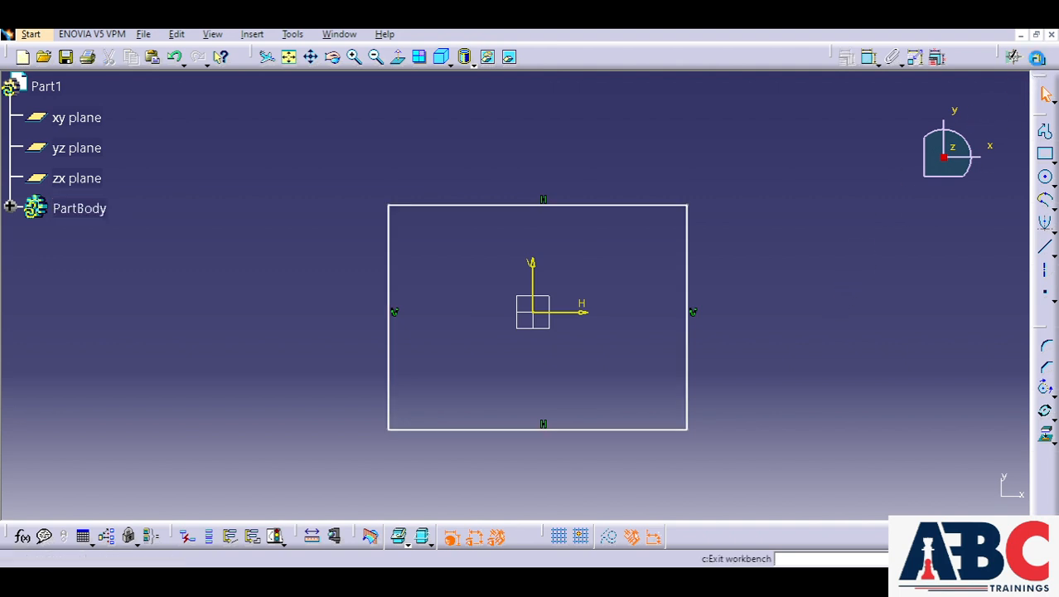
click(1034, 66)
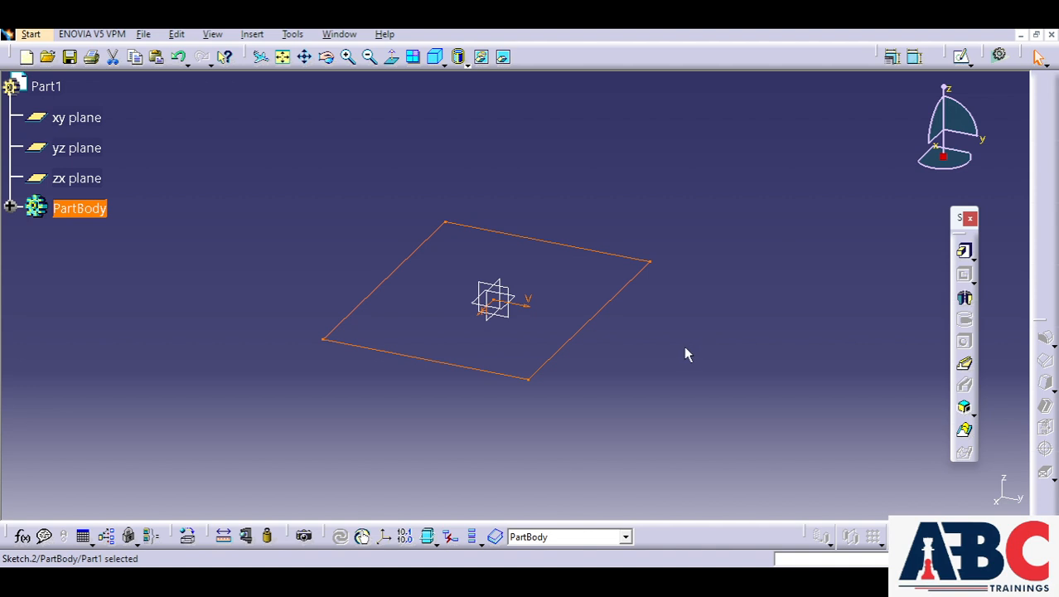
Pad the rectangle sketch with the Dimension limit type and a length of 50 mm.
click(964, 252)
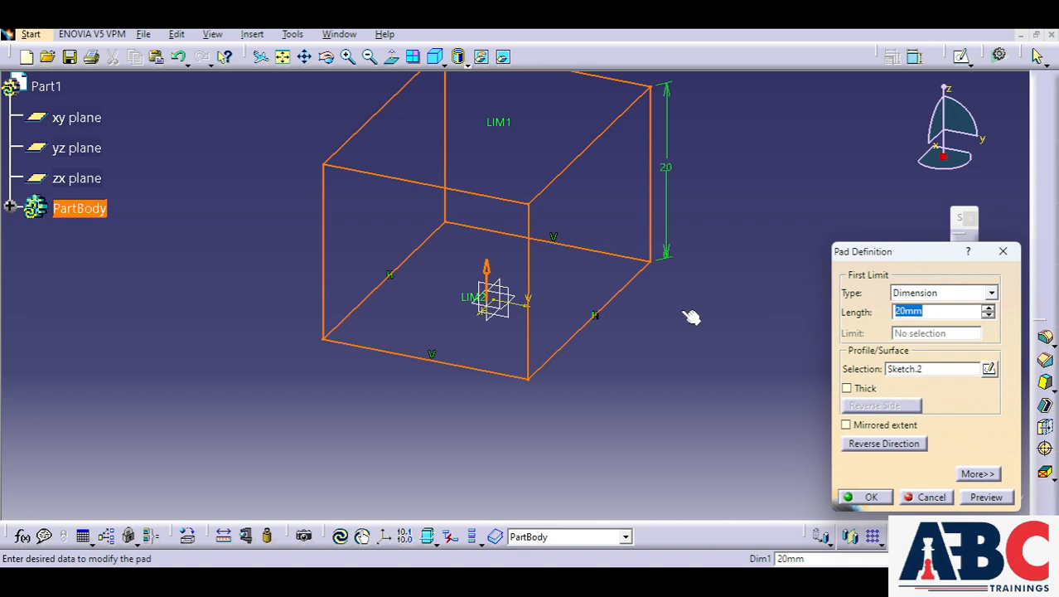
middle_drag(588, 369, 627, 402)
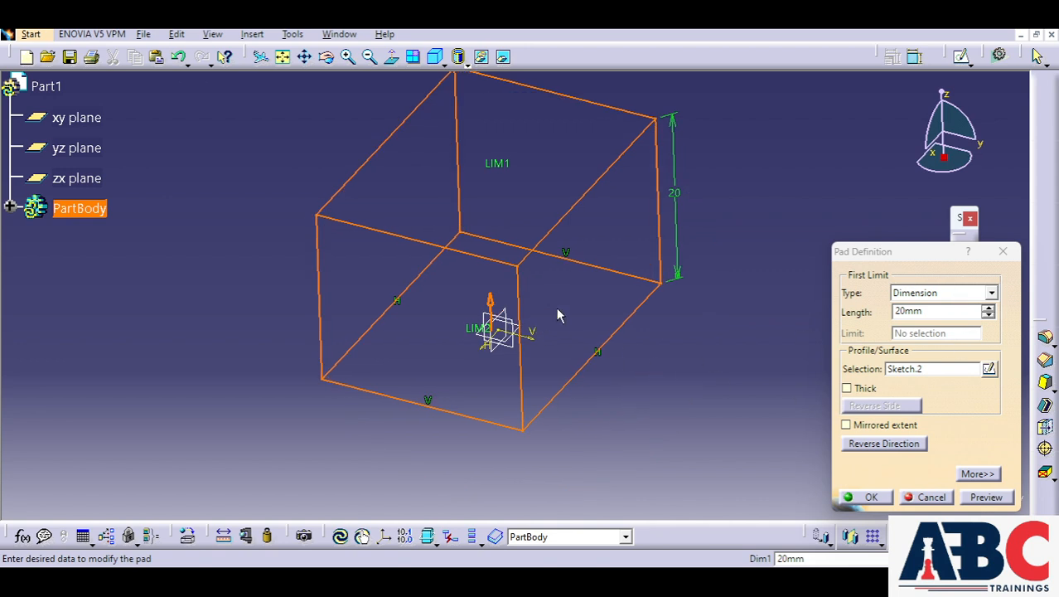
click(991, 295)
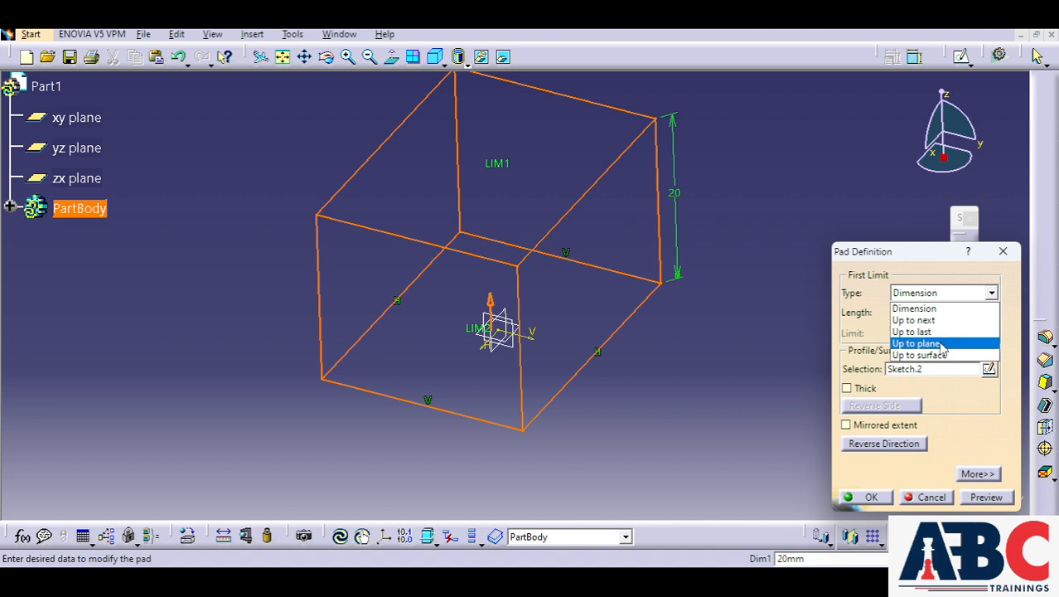
click(942, 295)
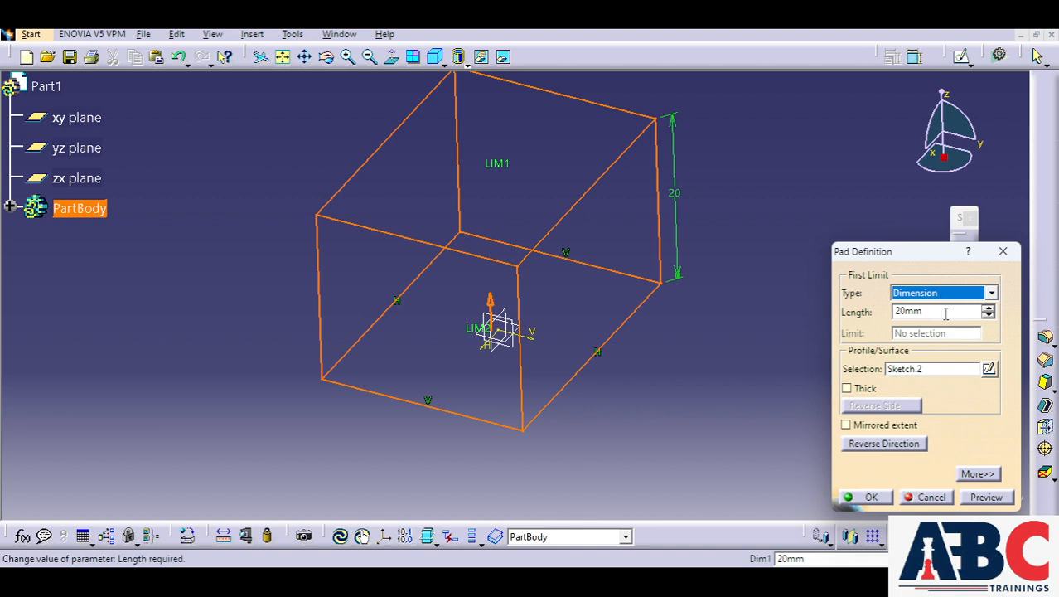
click(946, 313)
double_click(944, 314)
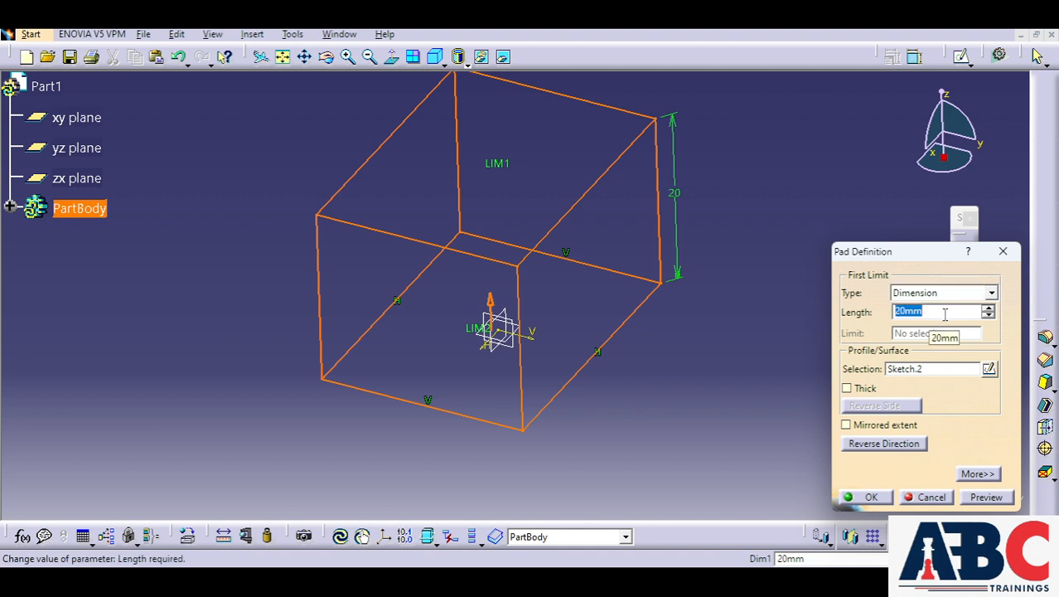
text(50)
key(Return)
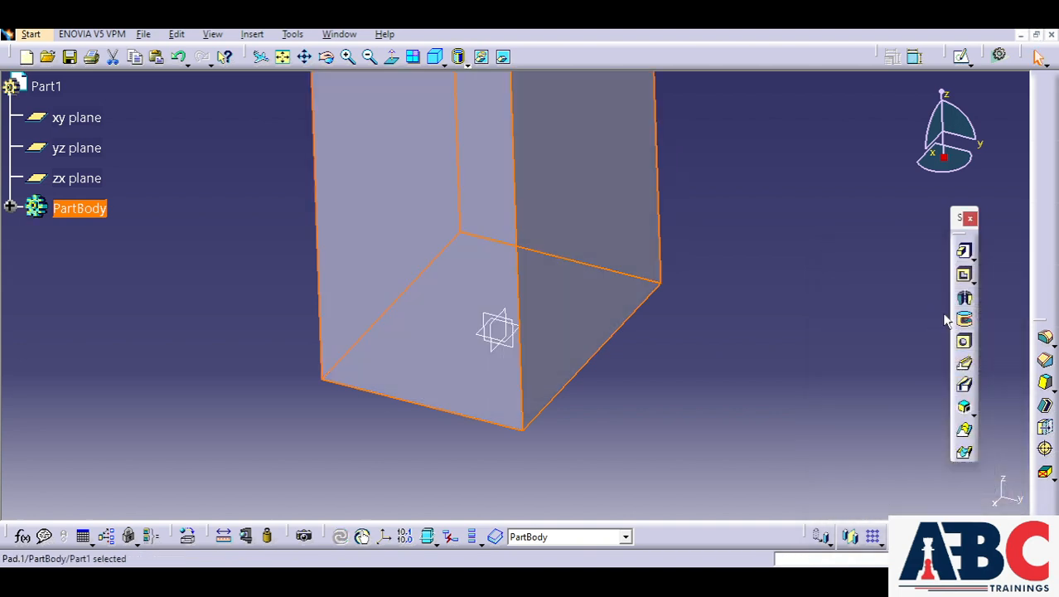
Edit the pad from the PartBody and set its length to 20 mm.
click(370, 58)
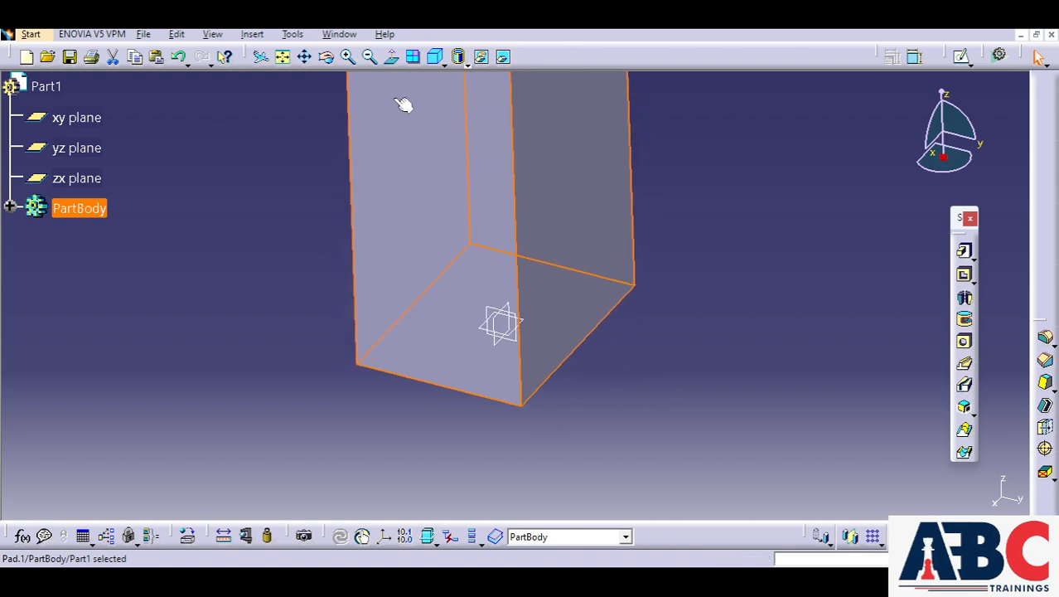
middle_drag(491, 184, 506, 288)
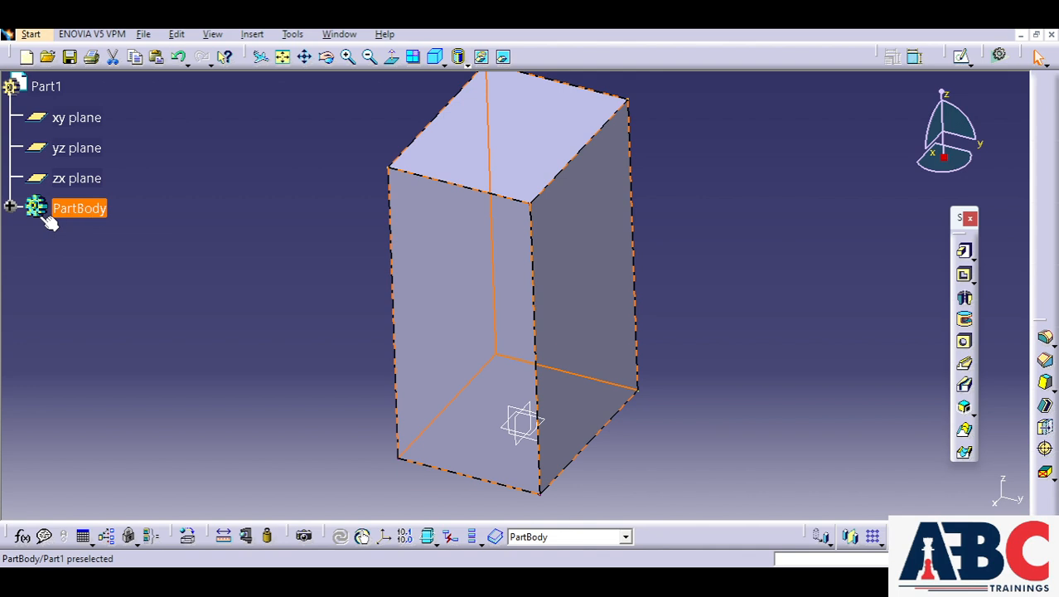
click(10, 208)
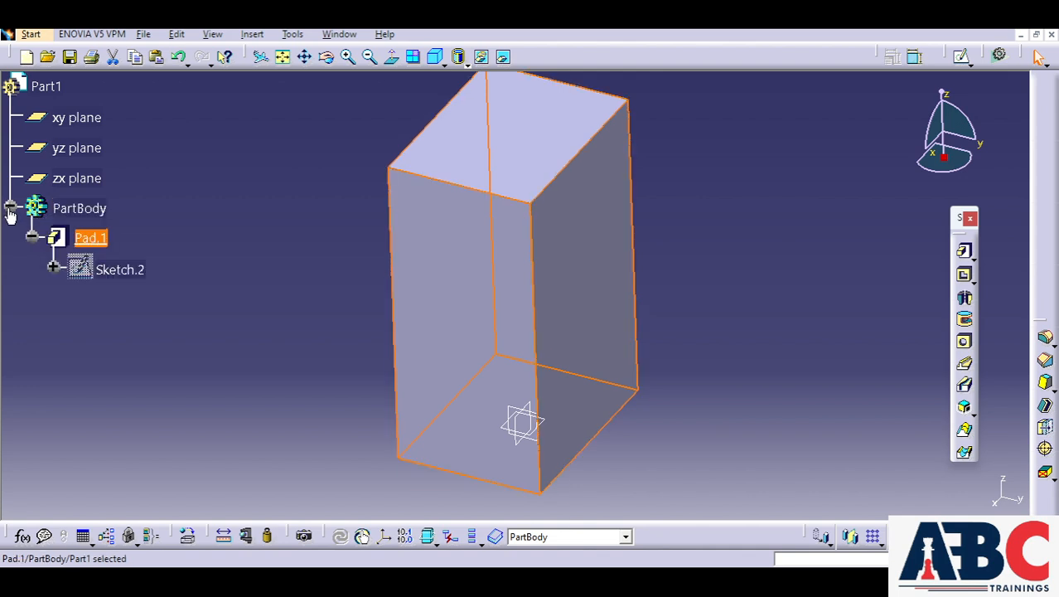
double_click(90, 238)
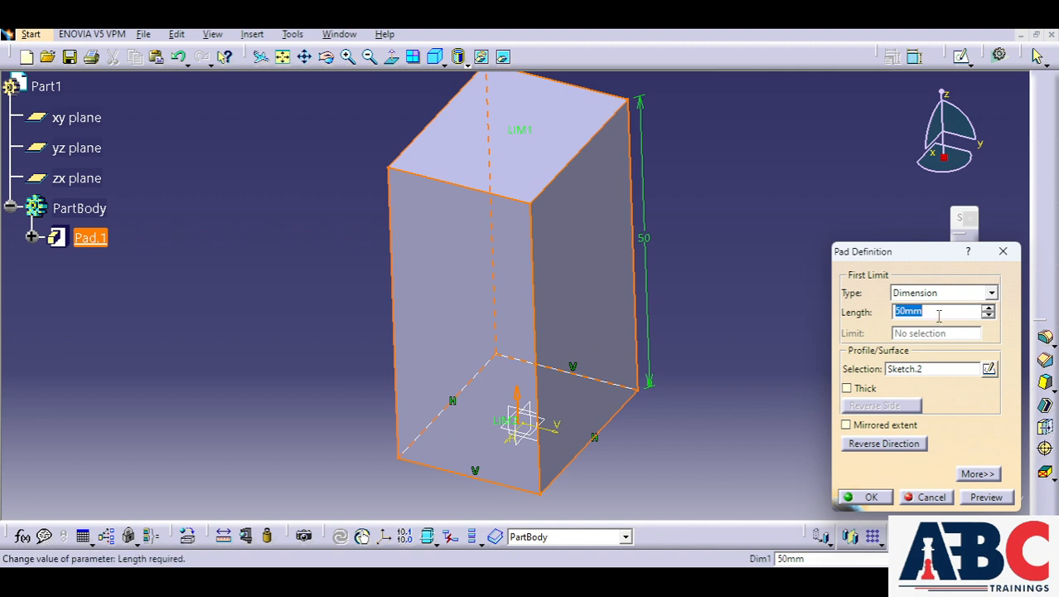
text(20)
key(Return)
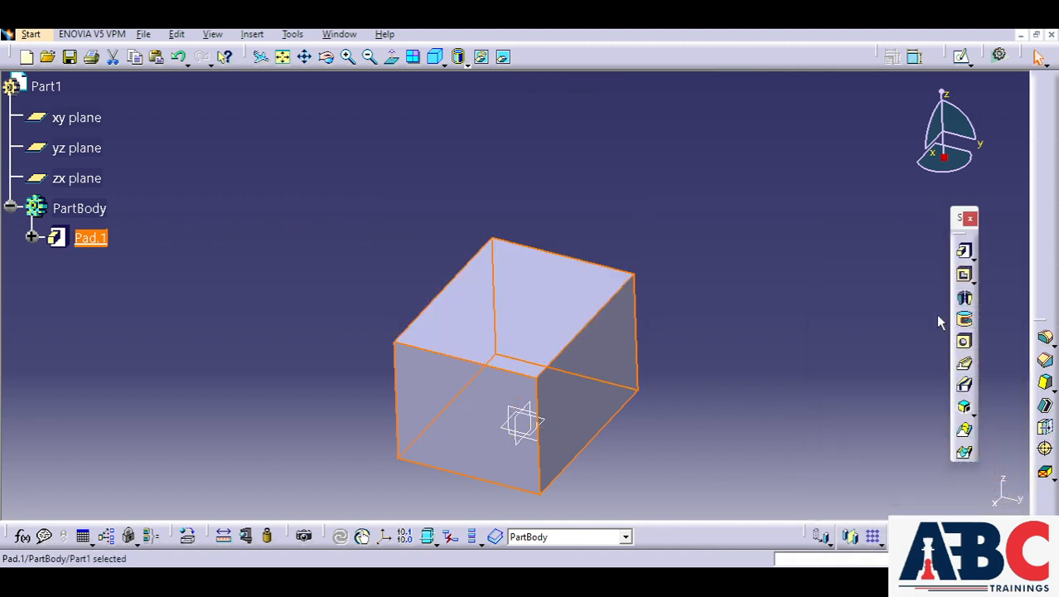
Reopen the pad's definition and review the available first-limit types, keeping Dimension.
double_click(89, 237)
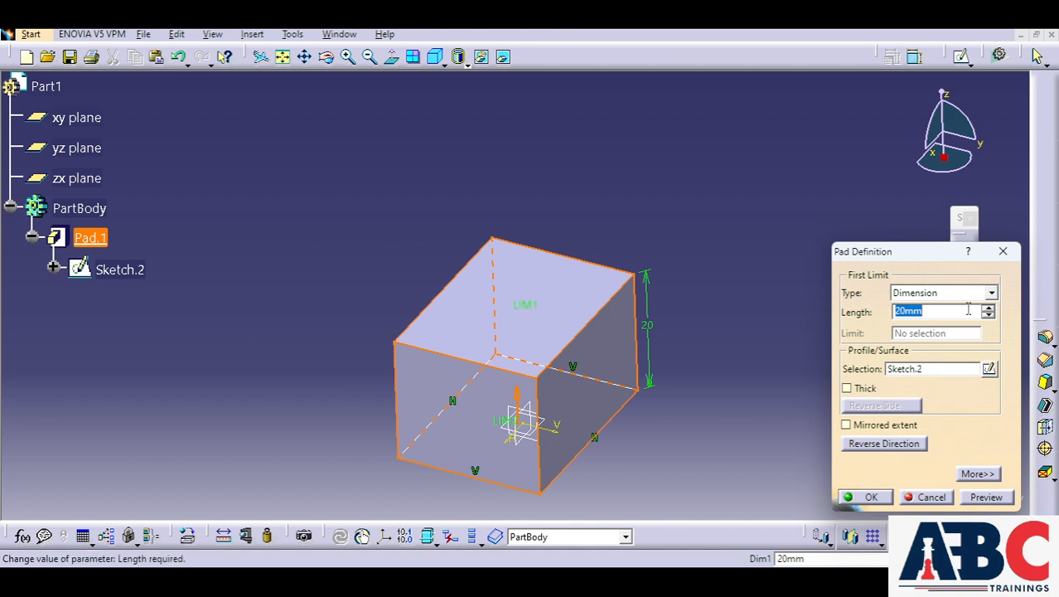
click(990, 294)
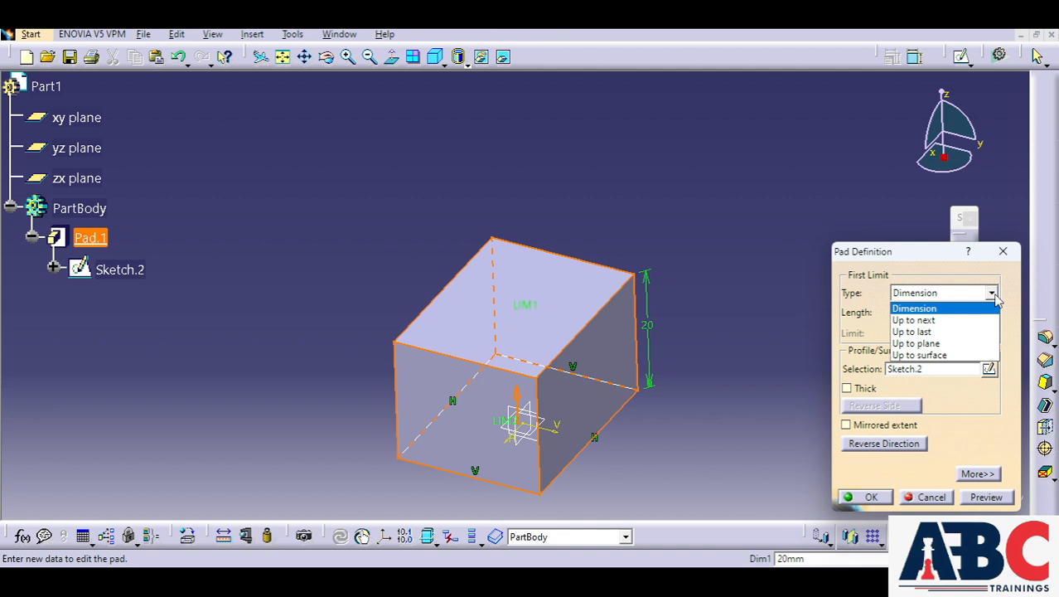
click(994, 296)
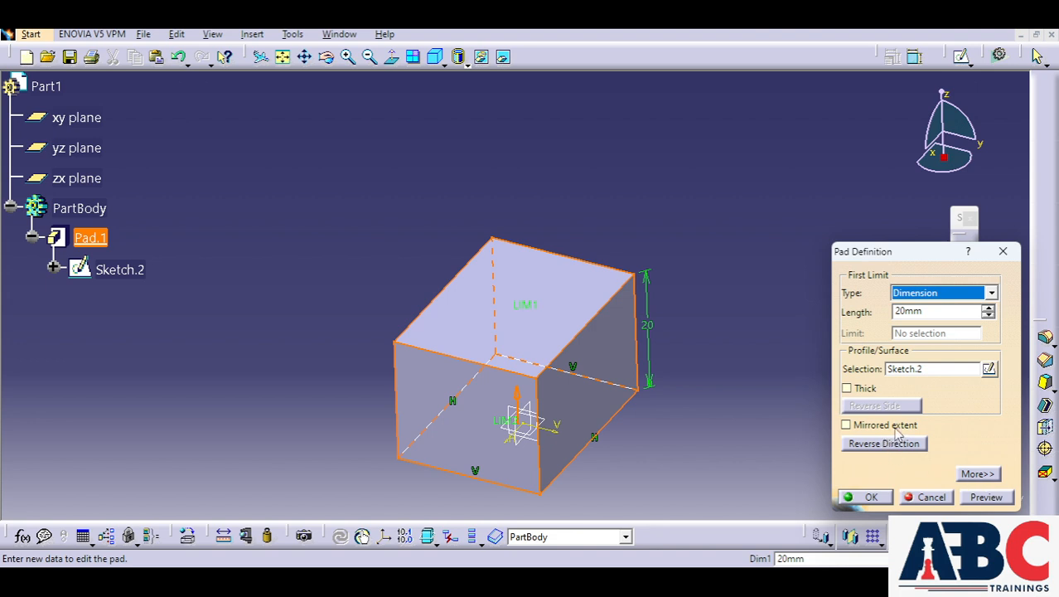
Enable the mirrored extent for the pad and preview the solid on both sides of the sketch.
middle_drag(661, 391, 641, 287)
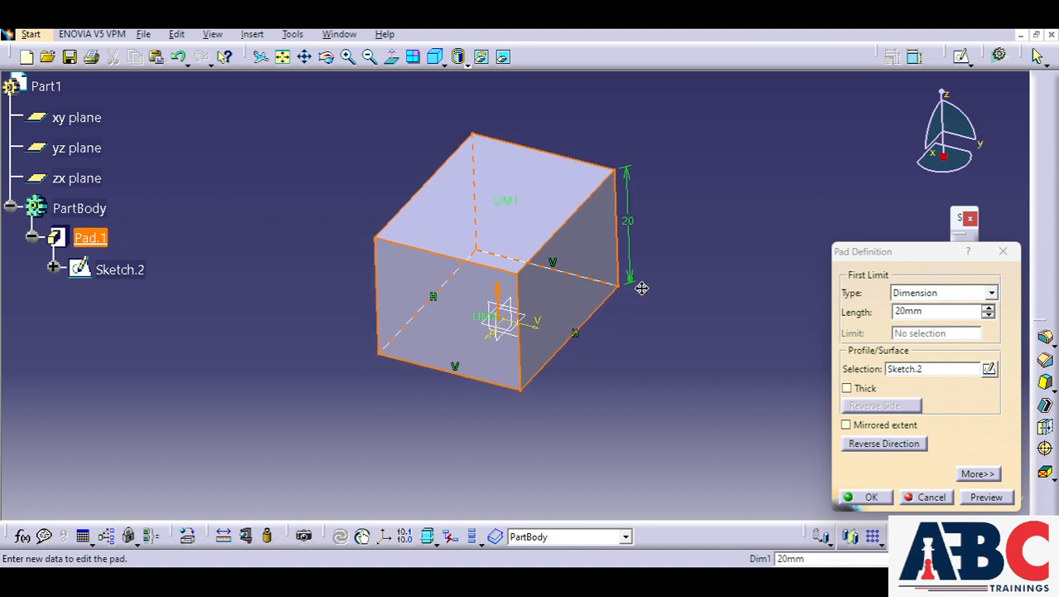
click(878, 426)
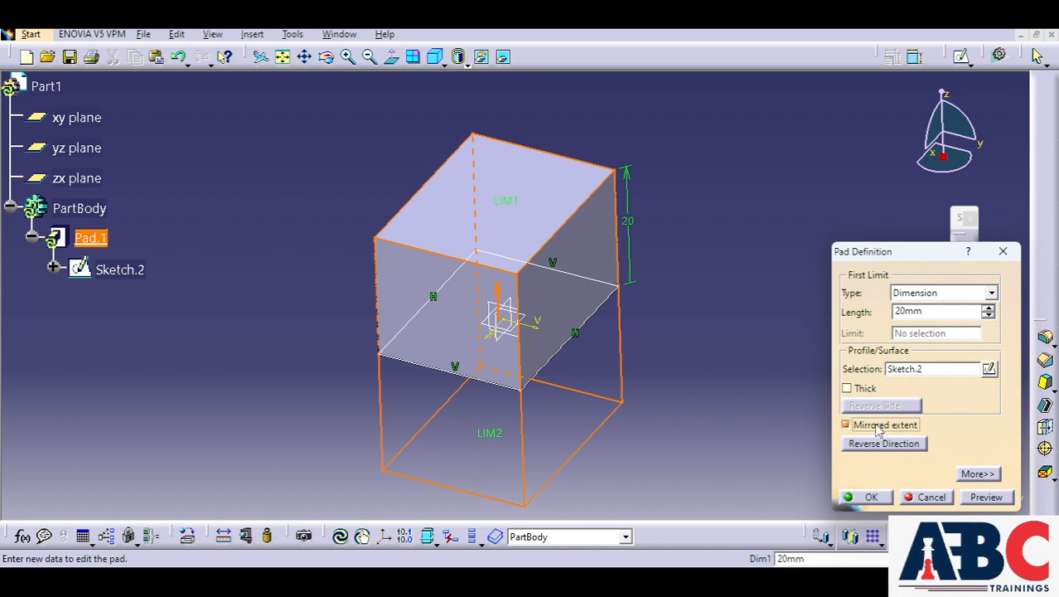
middle_drag(539, 421, 606, 366)
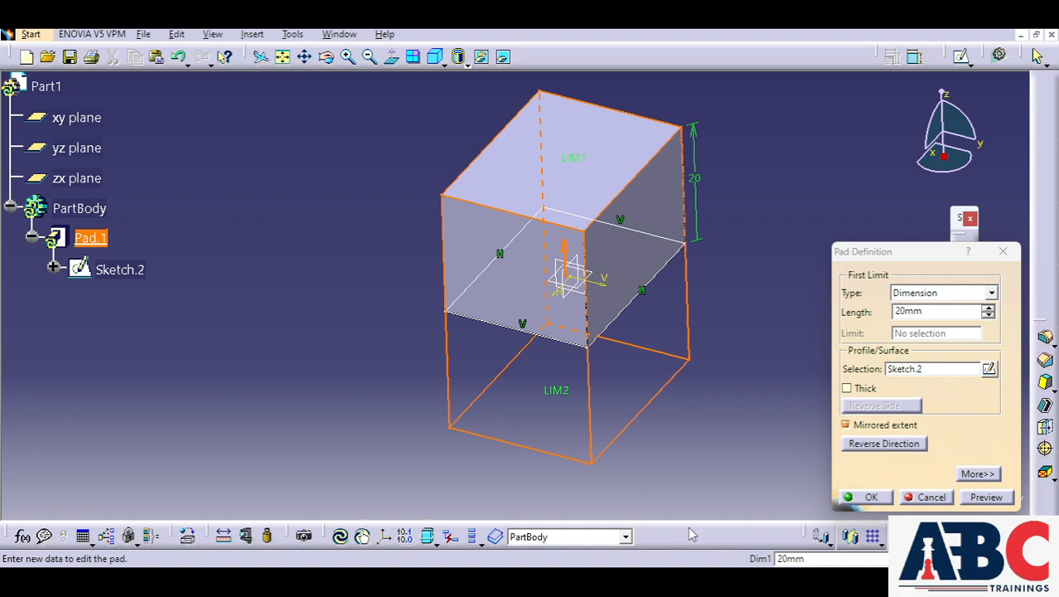
middle_drag(548, 430, 469, 373)
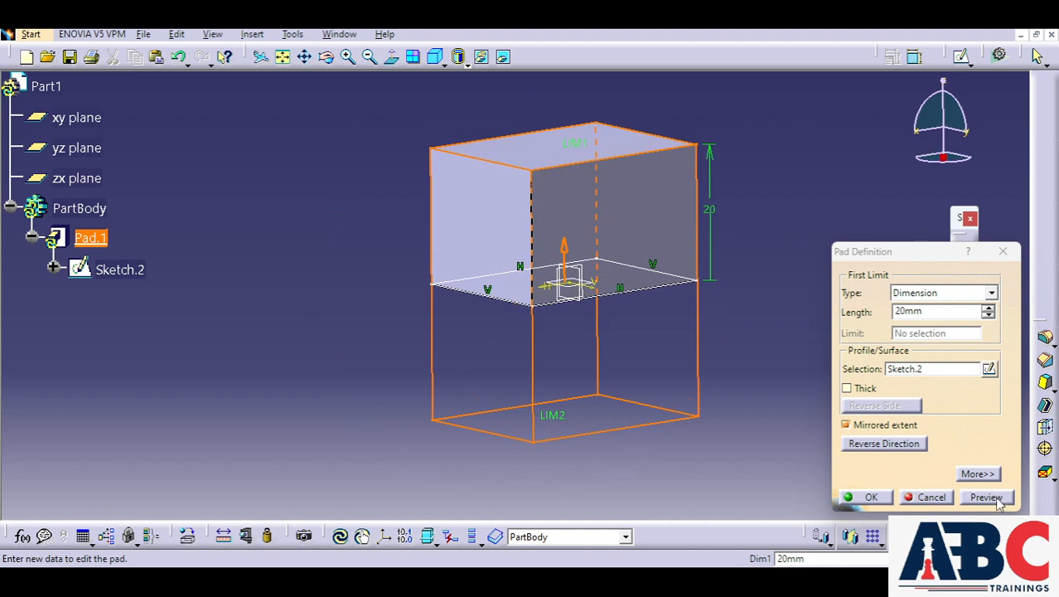
click(999, 502)
mouse_move(406, 308)
middle_down()
mouse_move(510, 304)
mouse_move(376, 305)
mouse_move(366, 330)
mouse_move(424, 334)
middle_up()
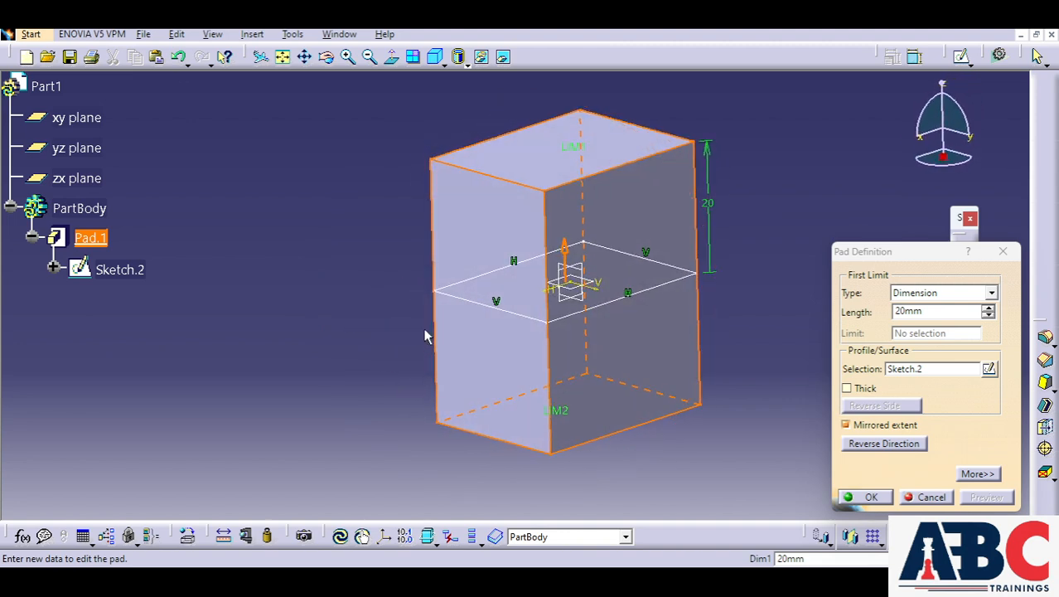
Disable the mirrored extent, reverse the pad's direction so it extends below the sketch, and preview it.
click(878, 426)
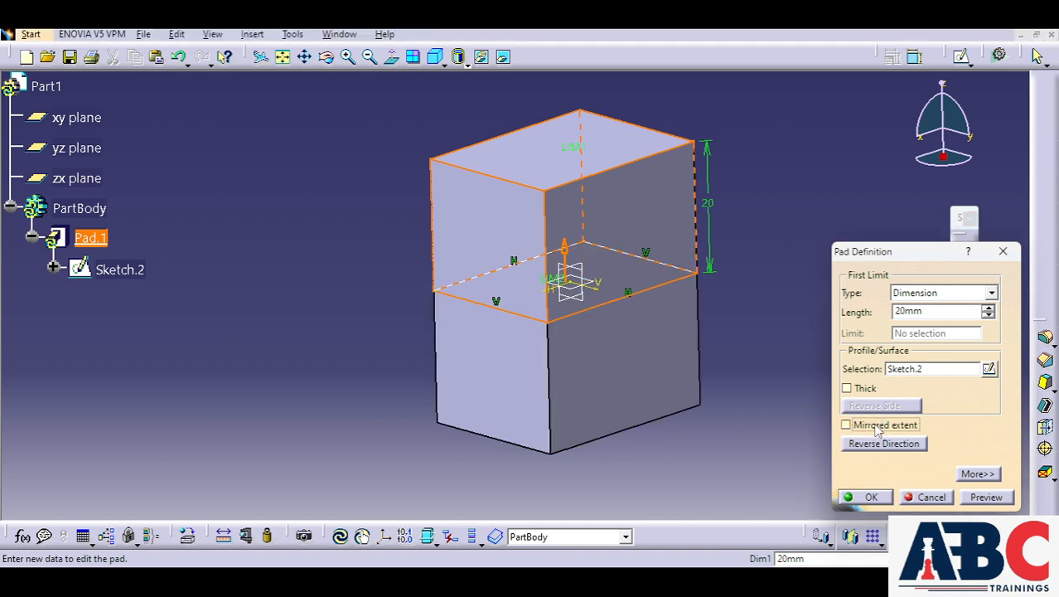
click(870, 445)
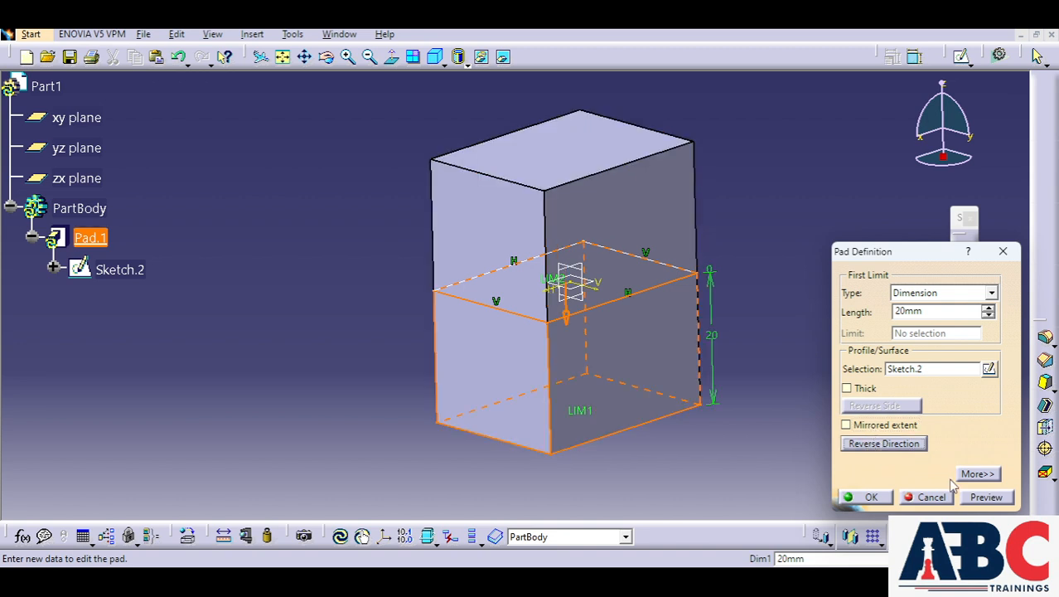
click(985, 497)
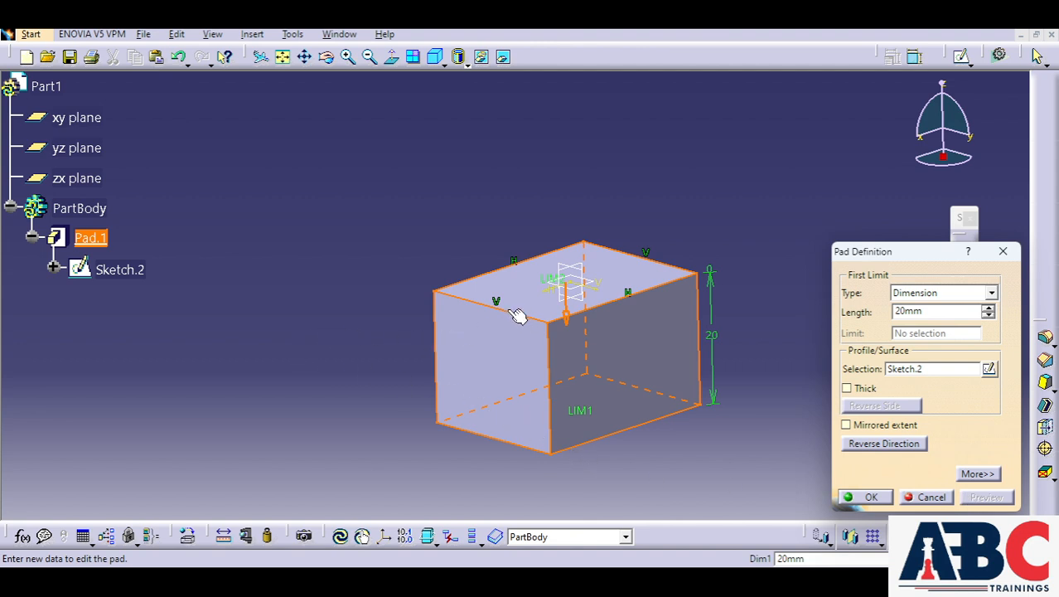
Reverse the pad's direction back to extend above the sketch and preview the solid.
click(864, 445)
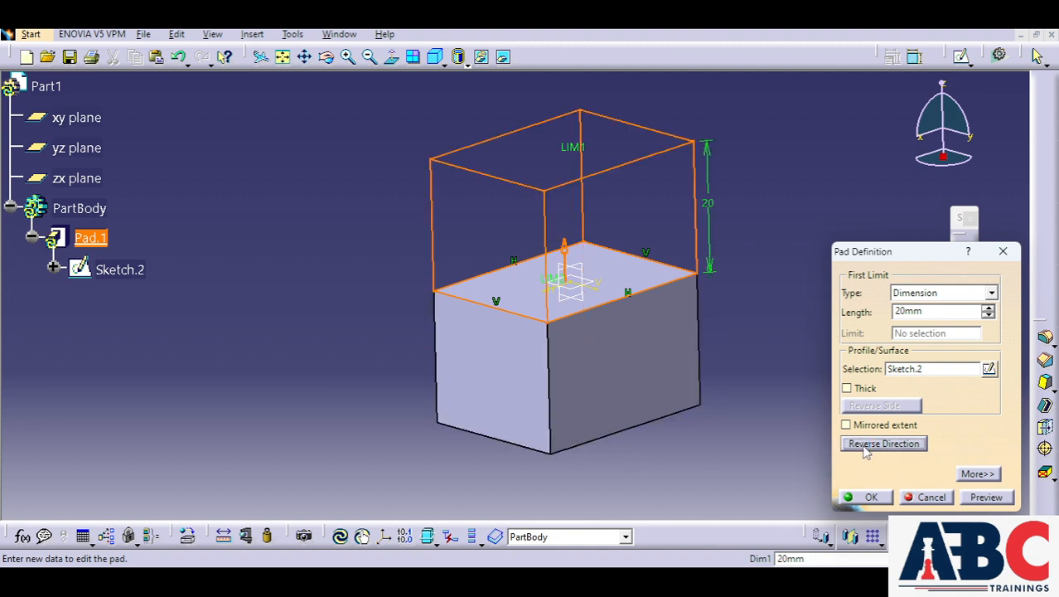
click(978, 499)
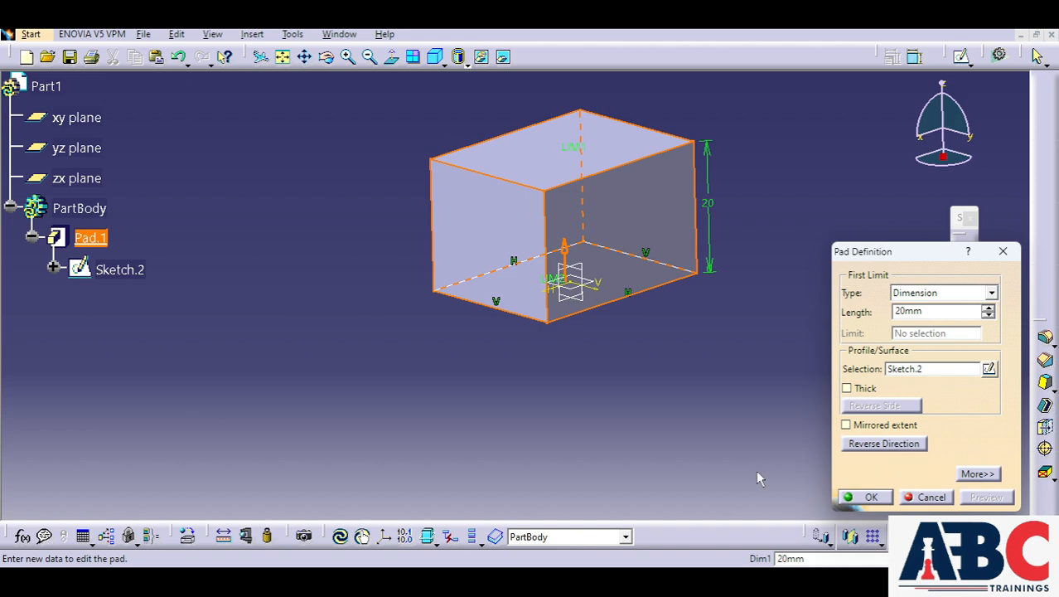
middle_drag(704, 383, 692, 361)
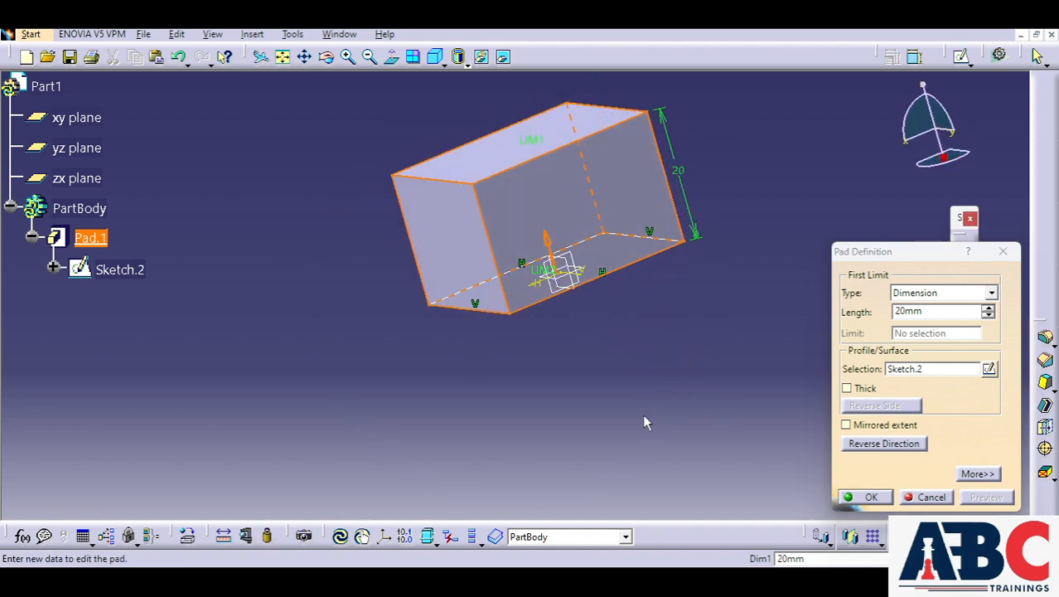
Make the pad a thick-walled profile with Thickness2 set to 2 mm and apply it.
click(863, 393)
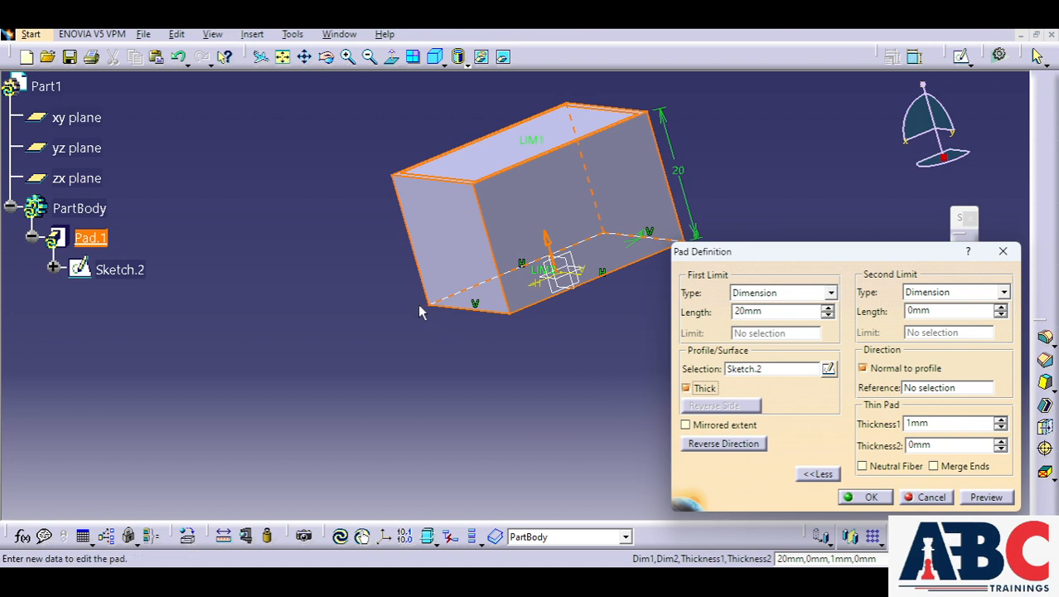
middle_drag(419, 308, 494, 434)
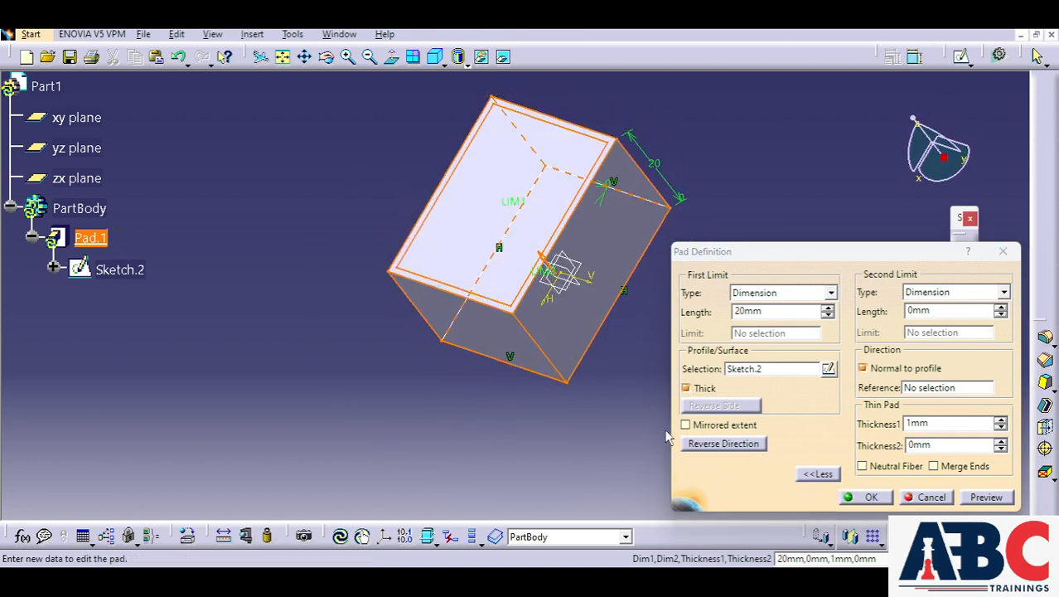
double_click(934, 448)
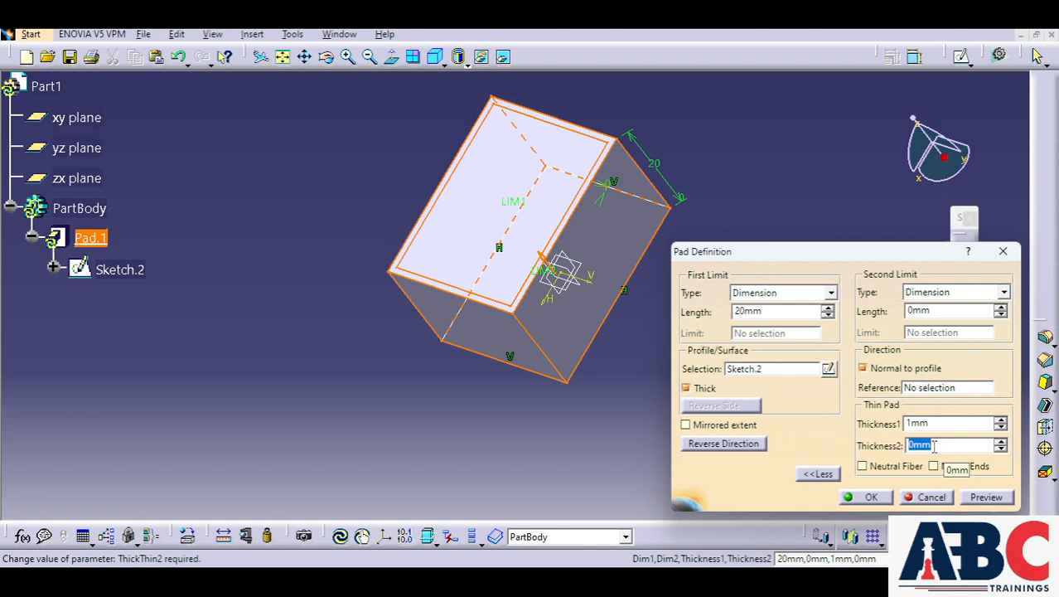
text(2)
key(Return)
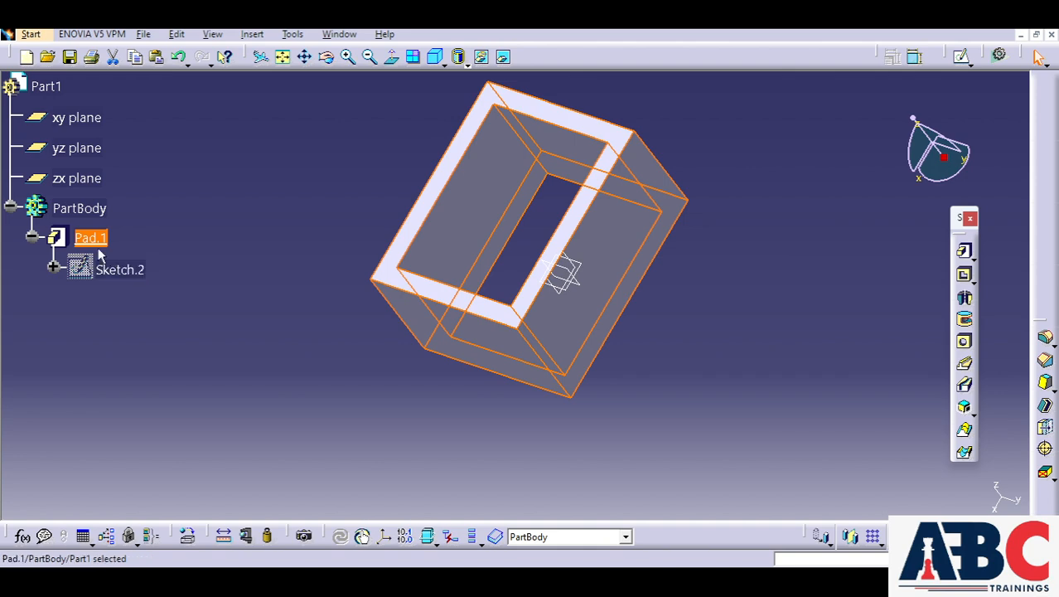
Reopen the pad's definition, enable Neutral Fiber with Thickness1 set to 2 mm, and preview the walls.
double_click(91, 238)
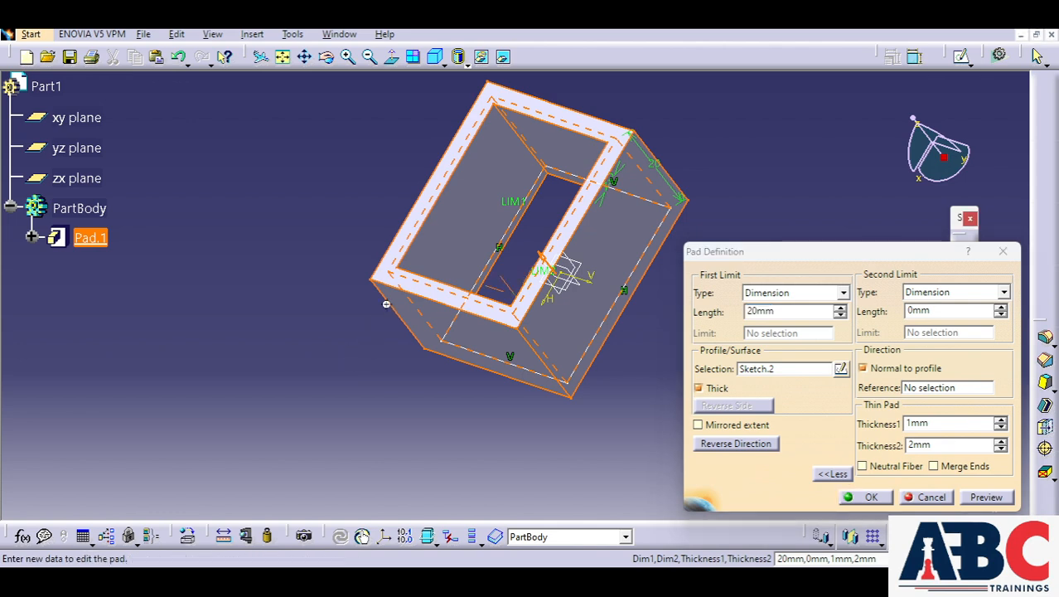
middle_drag(389, 313, 442, 331)
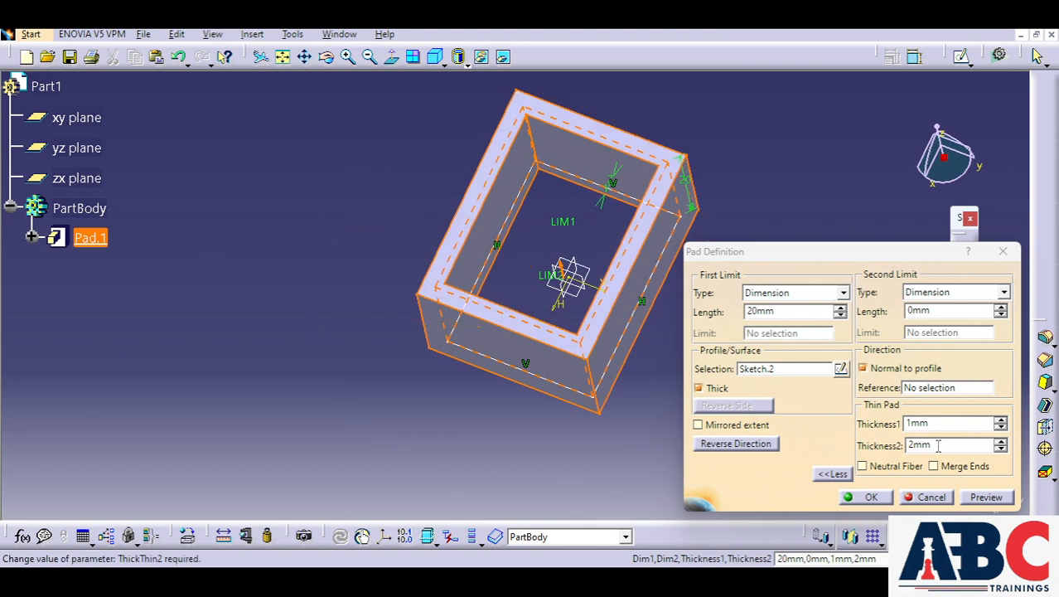
click(885, 469)
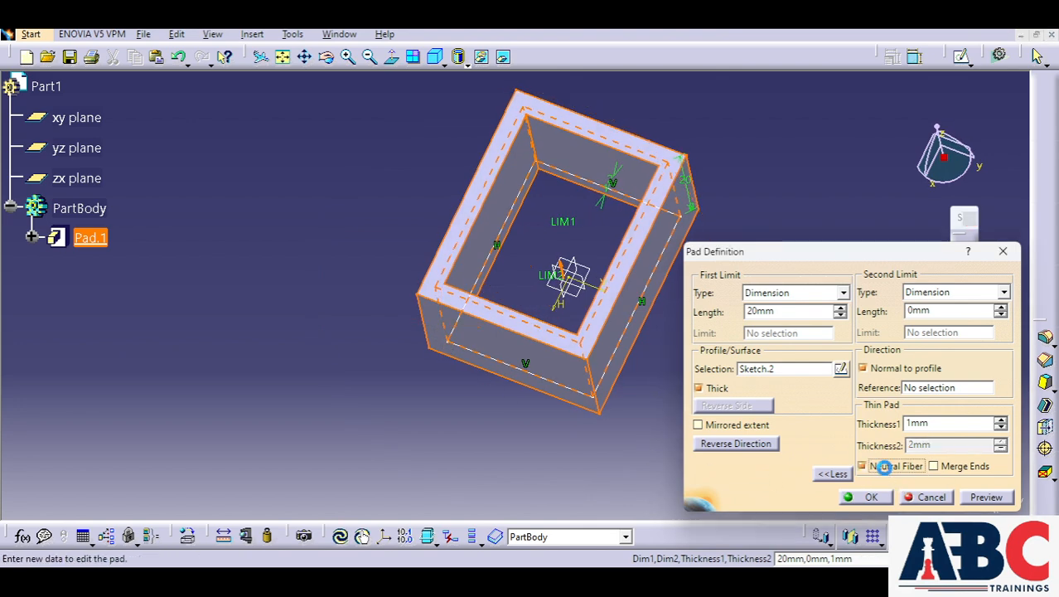
double_click(955, 423)
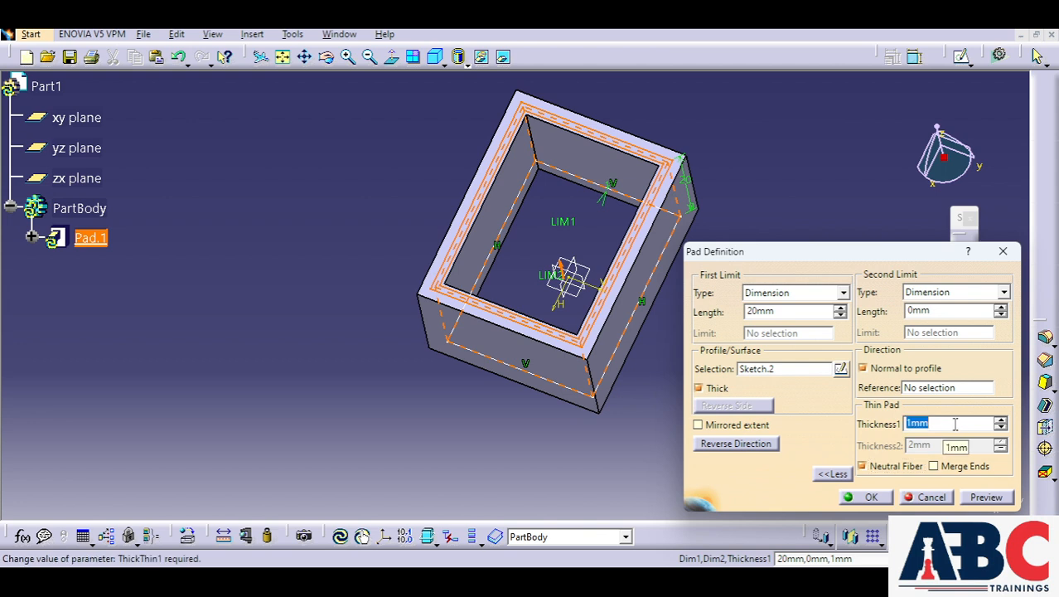
text(2)
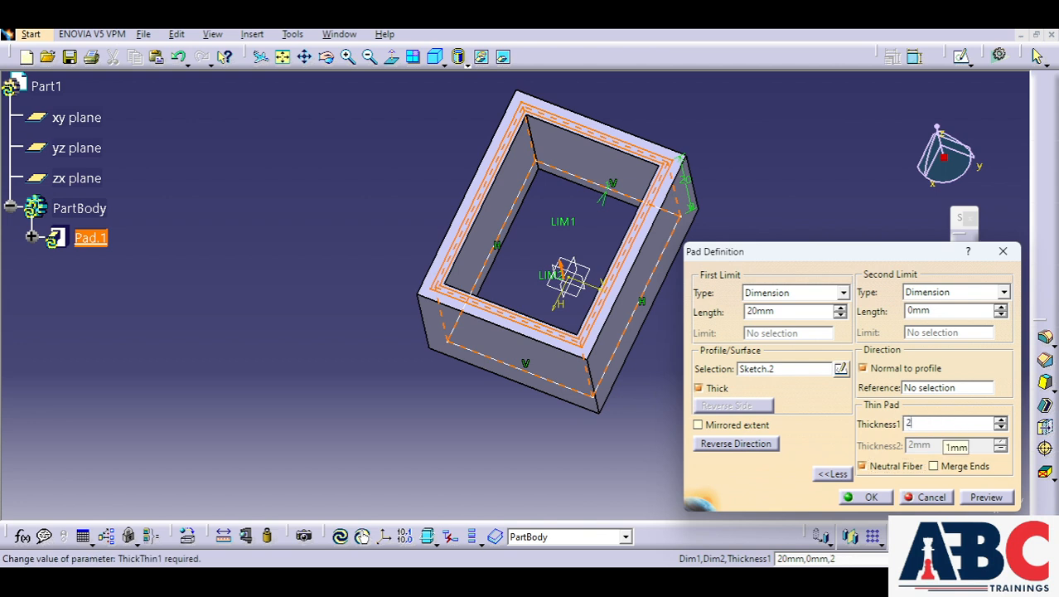
click(993, 499)
mouse_move(442, 406)
middle_down()
mouse_move(362, 396)
mouse_move(442, 386)
mouse_move(470, 416)
mouse_move(450, 395)
mouse_move(416, 385)
mouse_move(406, 394)
mouse_move(427, 324)
mouse_move(454, 396)
middle_up()
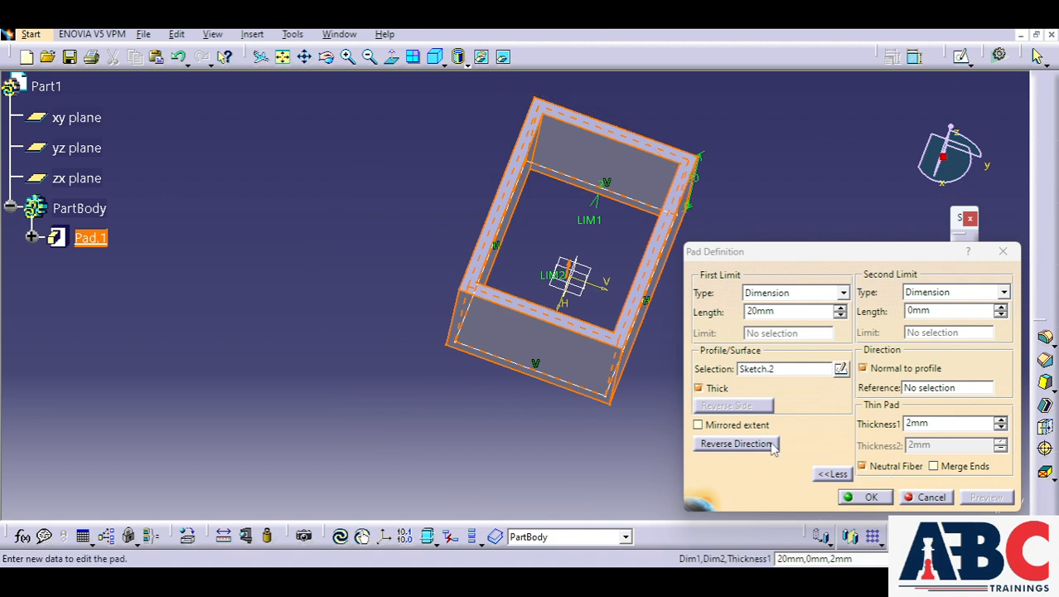
Disable the Thick option and preview the pad as a full solid, checking it from below.
click(717, 391)
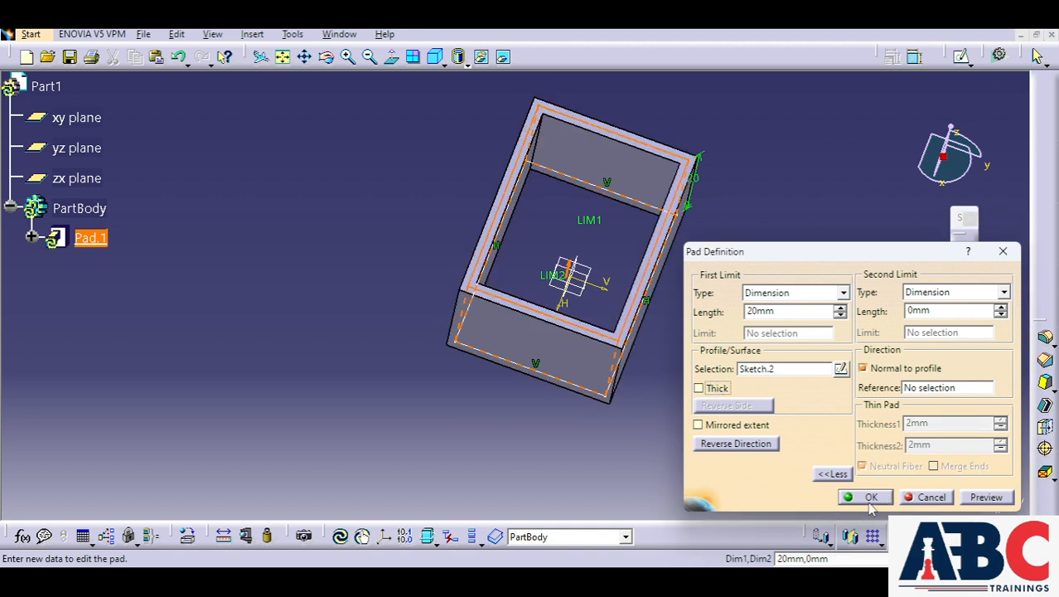
click(984, 497)
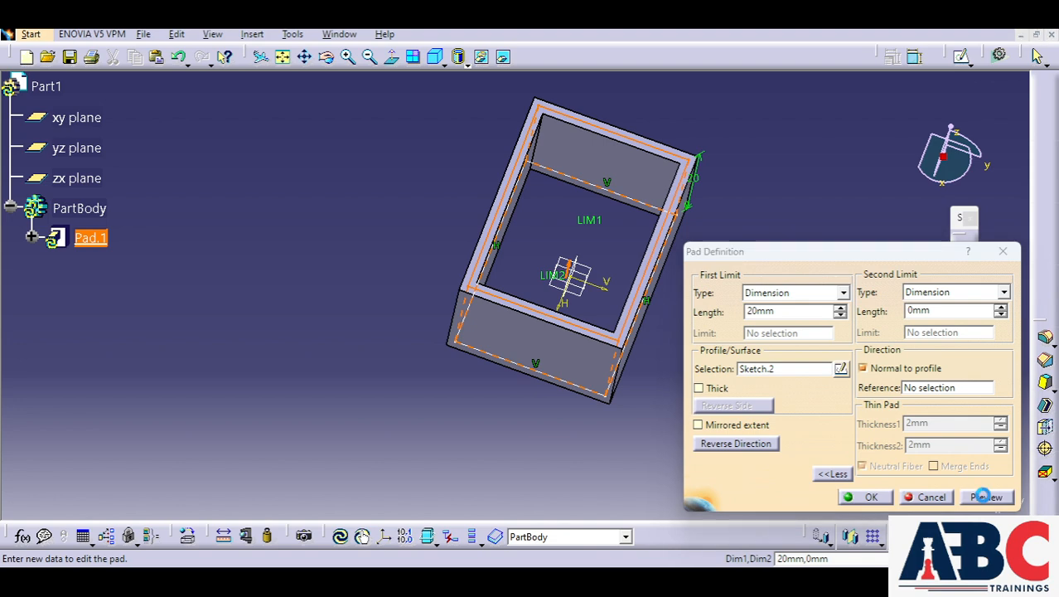
middle_drag(582, 407, 403, 232)
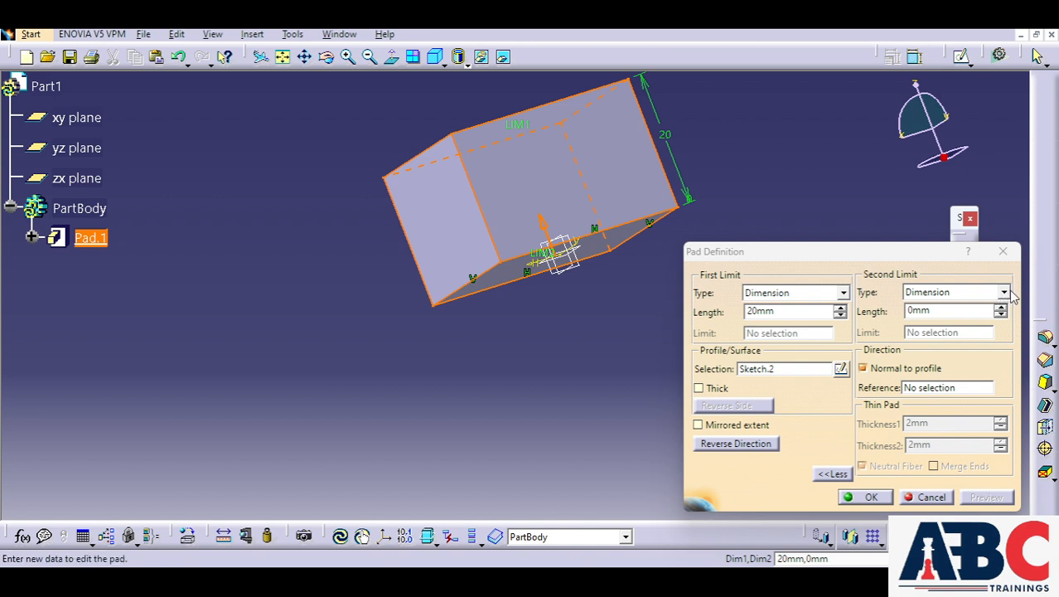
Keep the pad's second limit type as Dimension and set its length to 10 mm.
click(1003, 292)
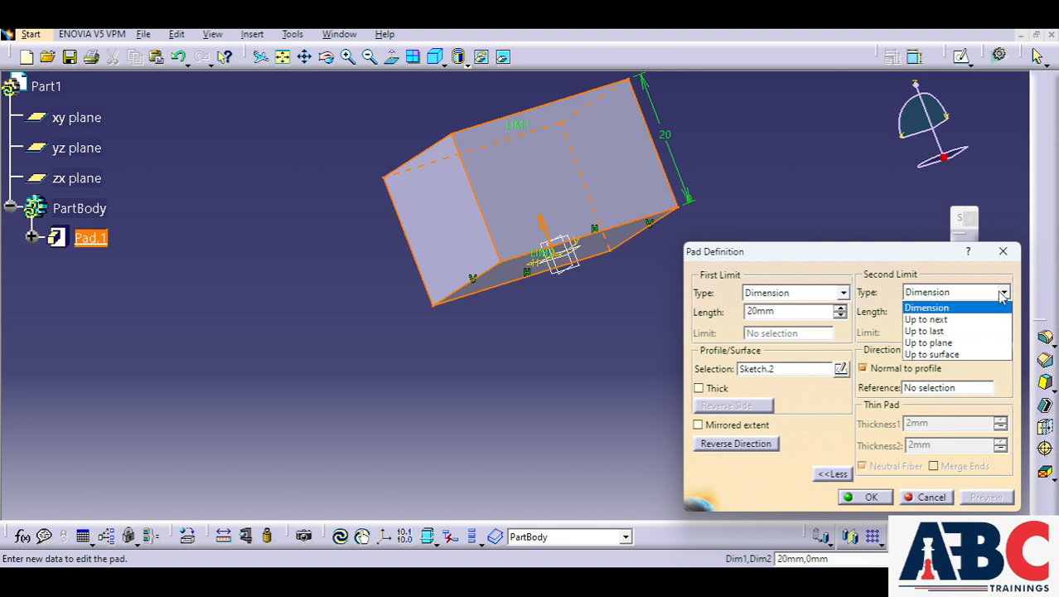
click(942, 308)
click(945, 312)
double_click(944, 313)
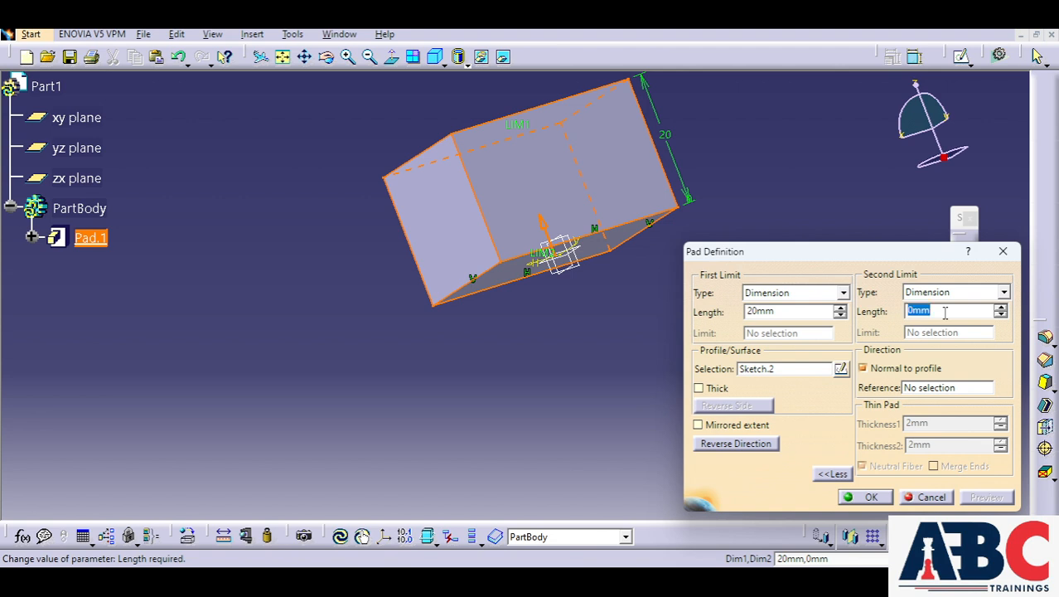
text(10)
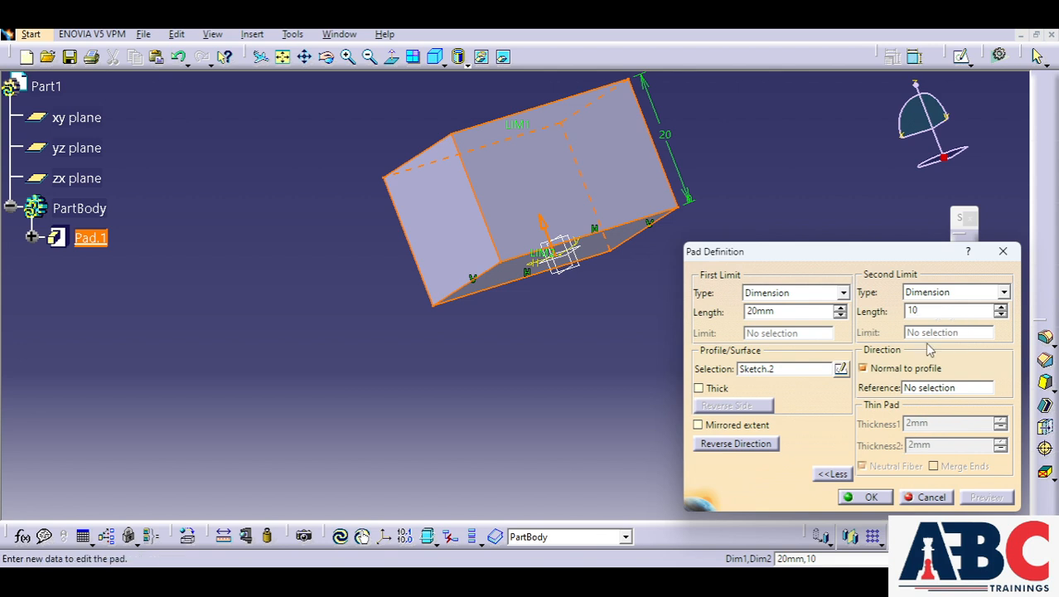
Review the second-limit types, keep Dimension, preview the two-sided pad and apply it.
click(959, 293)
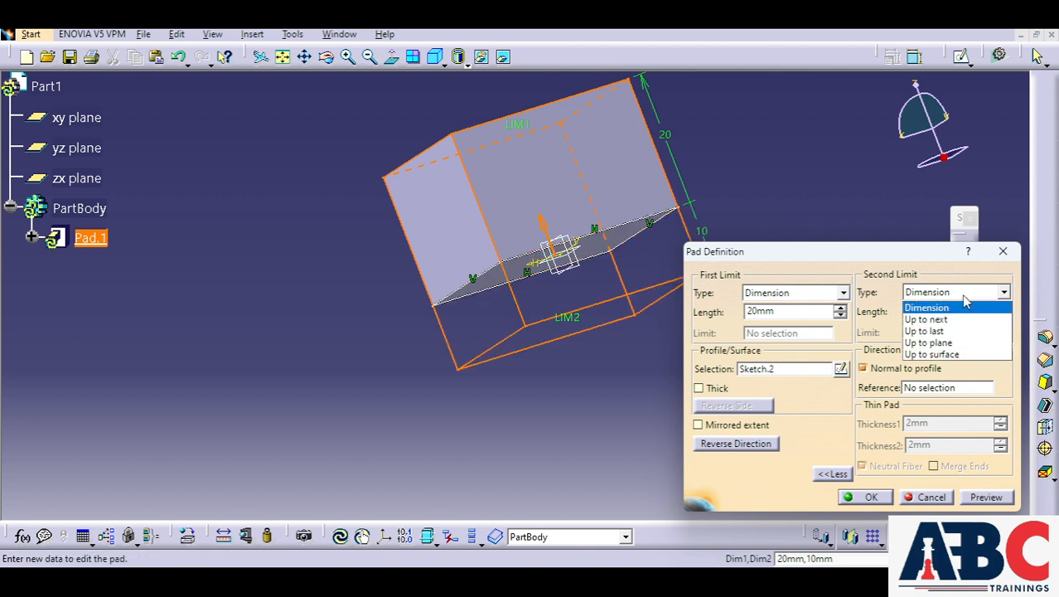
click(962, 306)
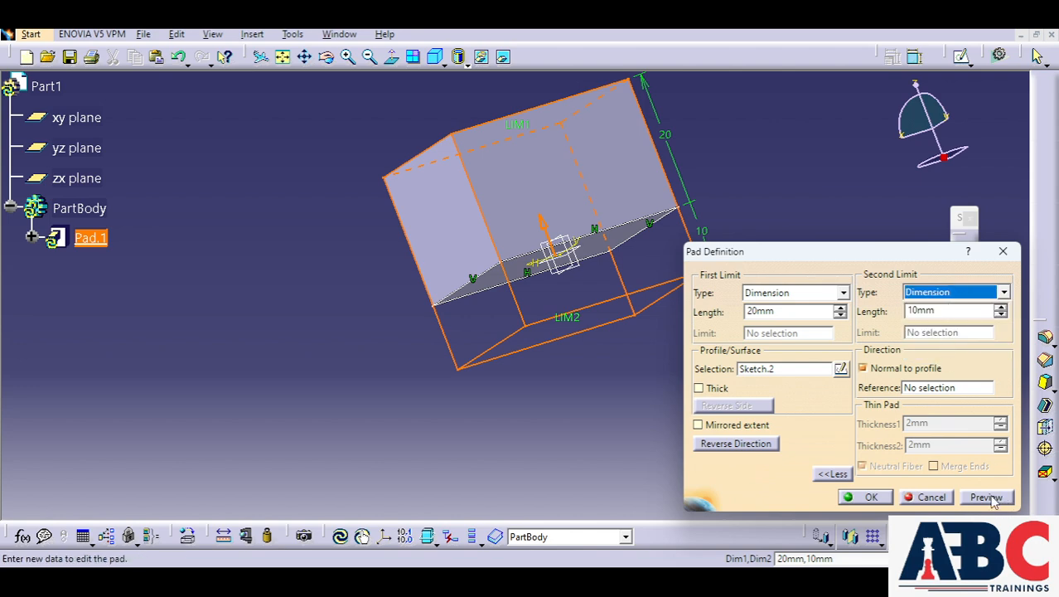
click(986, 497)
mouse_move(374, 390)
middle_down()
mouse_move(580, 280)
mouse_move(615, 286)
mouse_move(439, 293)
mouse_move(572, 243)
mouse_move(357, 281)
mouse_move(381, 378)
mouse_move(427, 428)
mouse_move(355, 383)
middle_up()
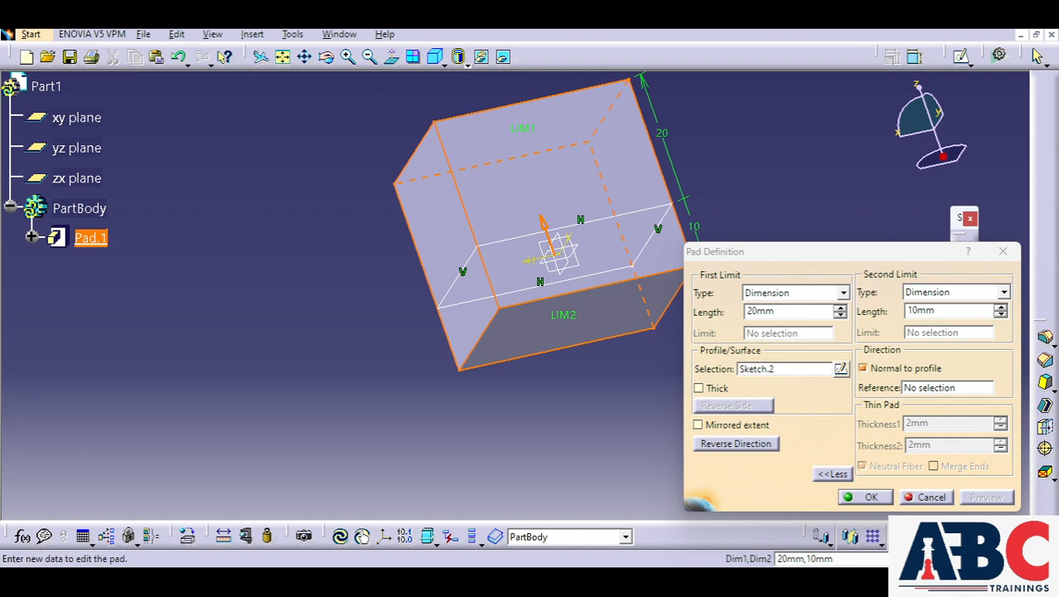
click(864, 497)
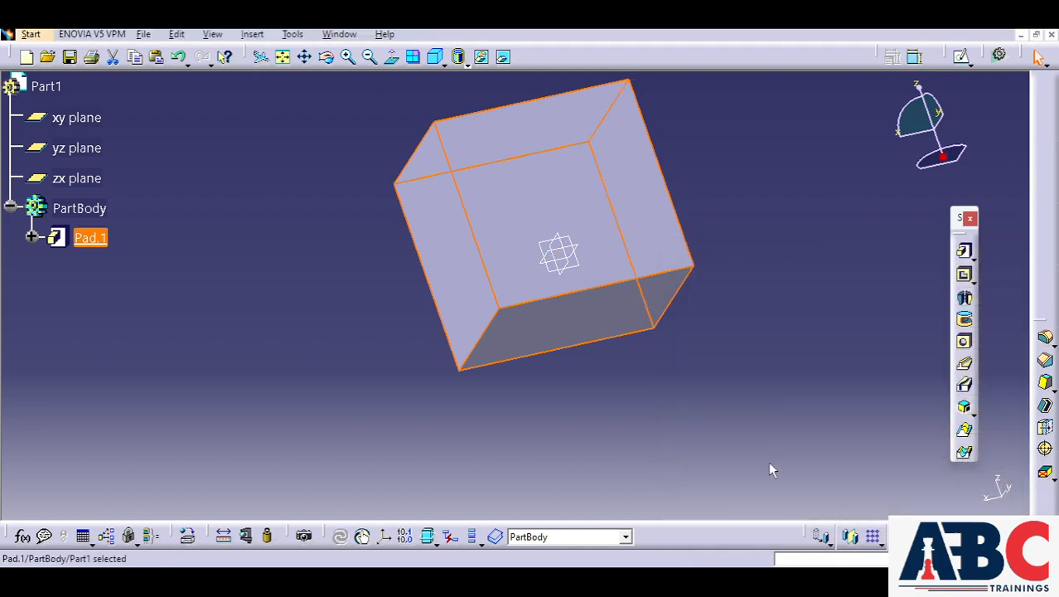
click(772, 399)
middle_drag(421, 311, 571, 333)
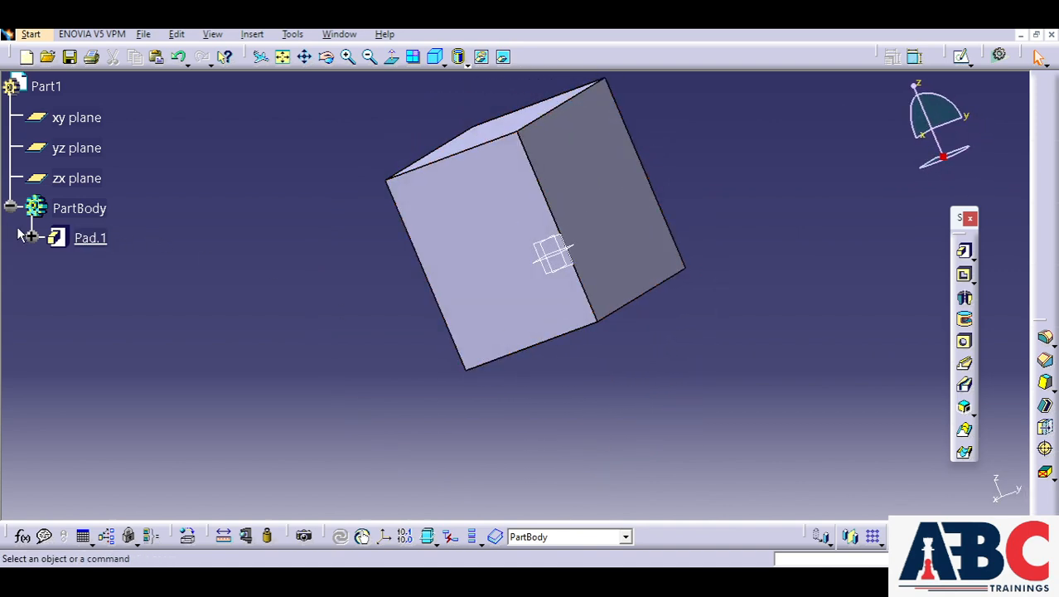
Reopen the pad's definition, set the second limit length to 0 mm and apply it.
double_click(91, 238)
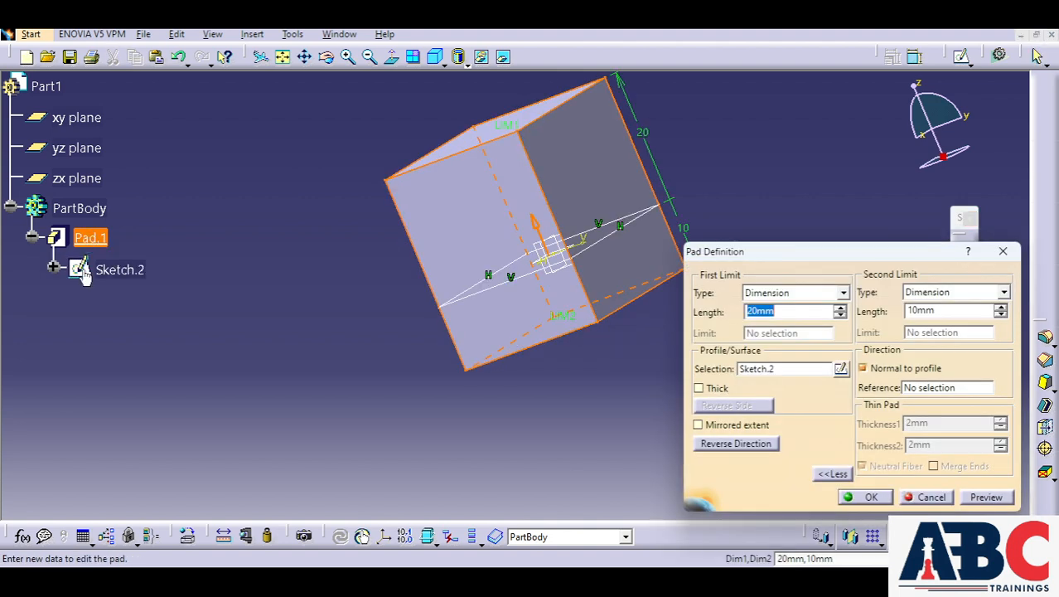
double_click(944, 311)
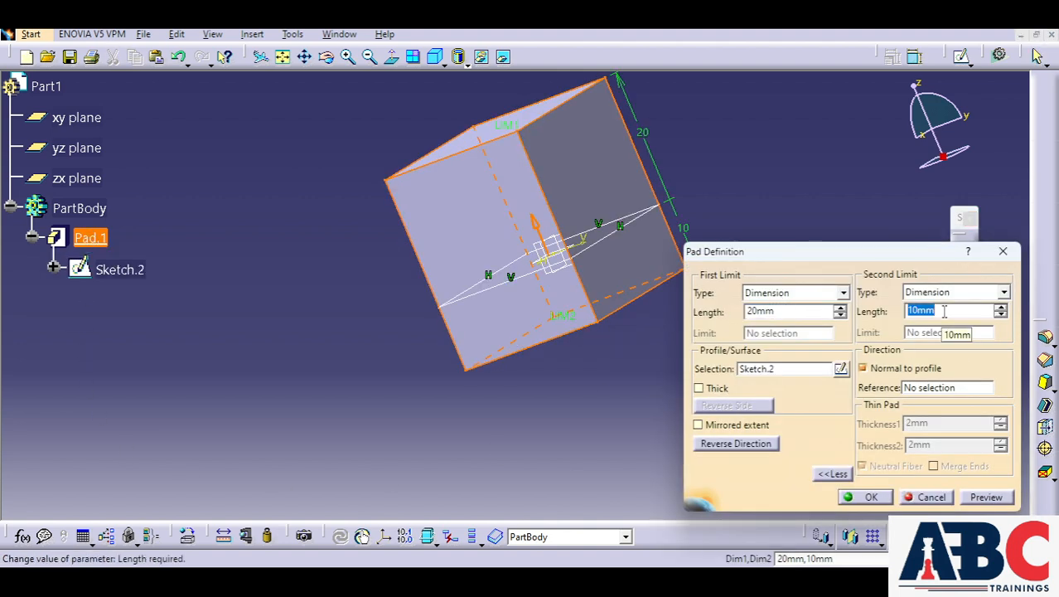
text(0)
key(Return)
click(534, 320)
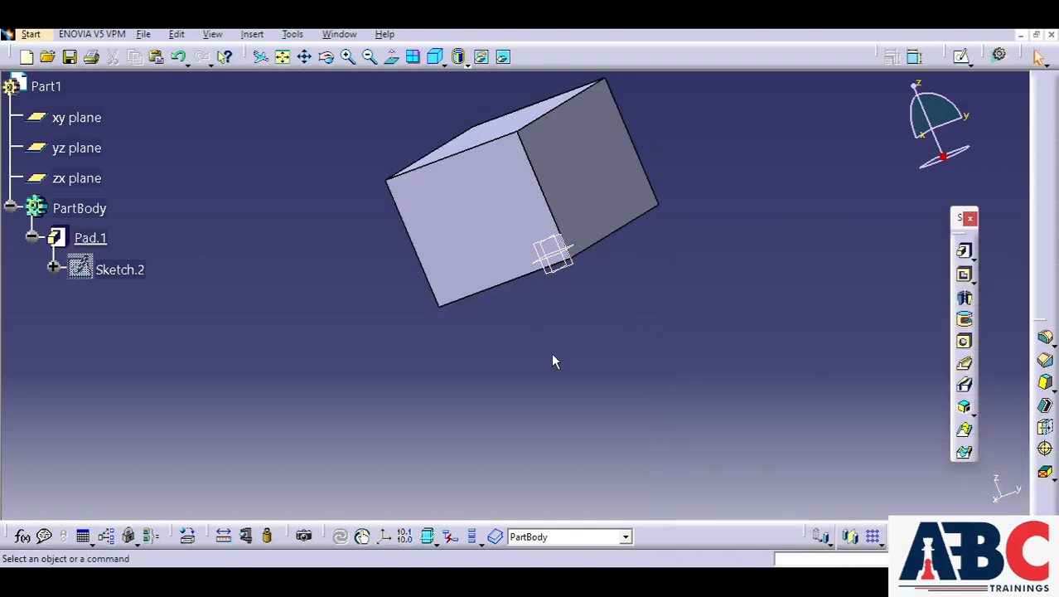
Start a new sketch on the top face of the pad.
middle_drag(354, 331, 391, 289)
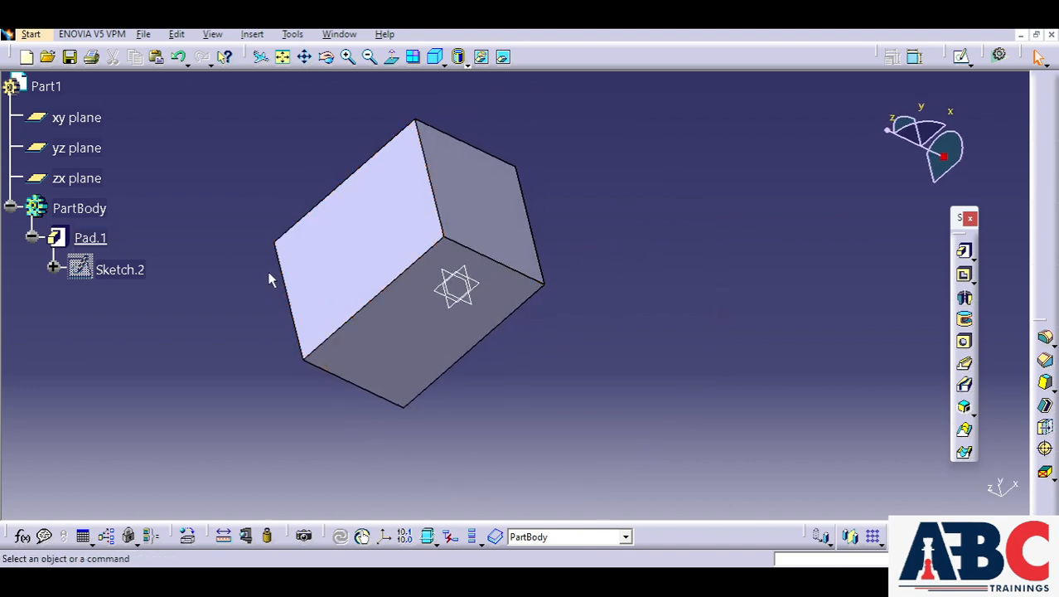
middle_drag(272, 277, 418, 78)
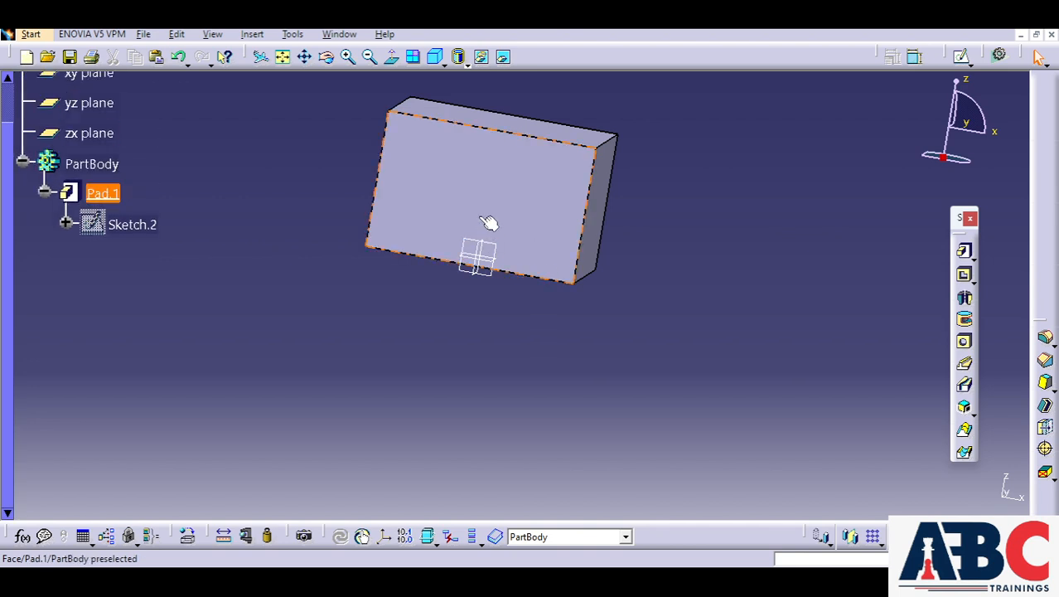
middle_drag(482, 213, 541, 331)
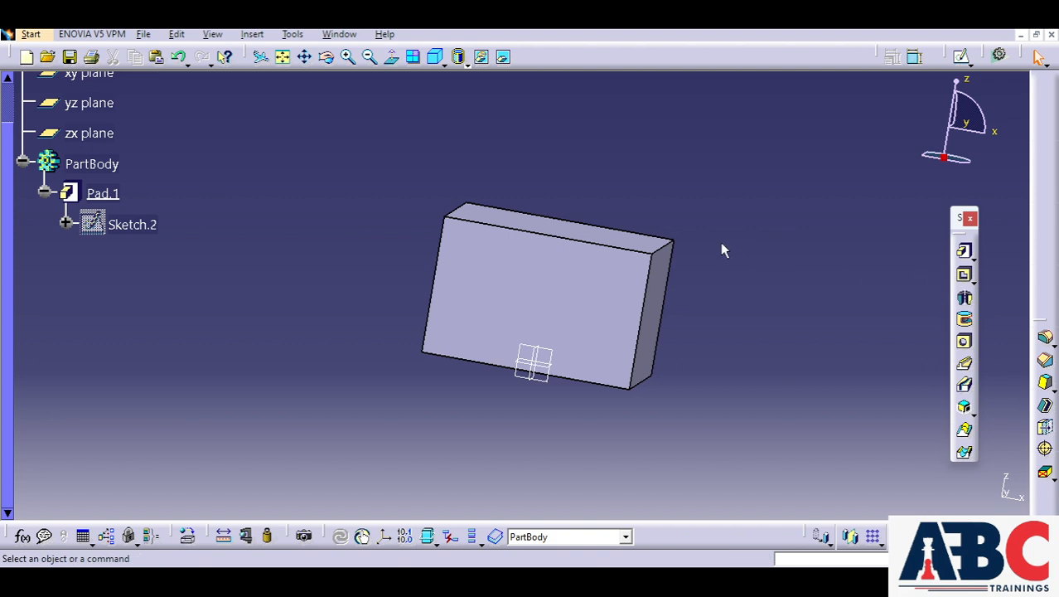
middle_drag(651, 189, 634, 250)
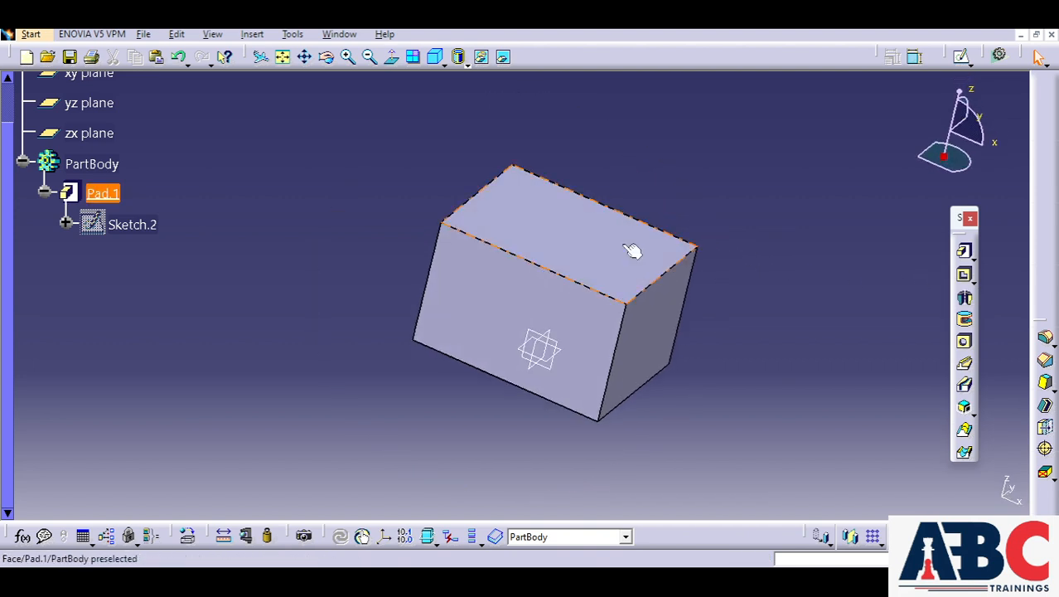
click(566, 245)
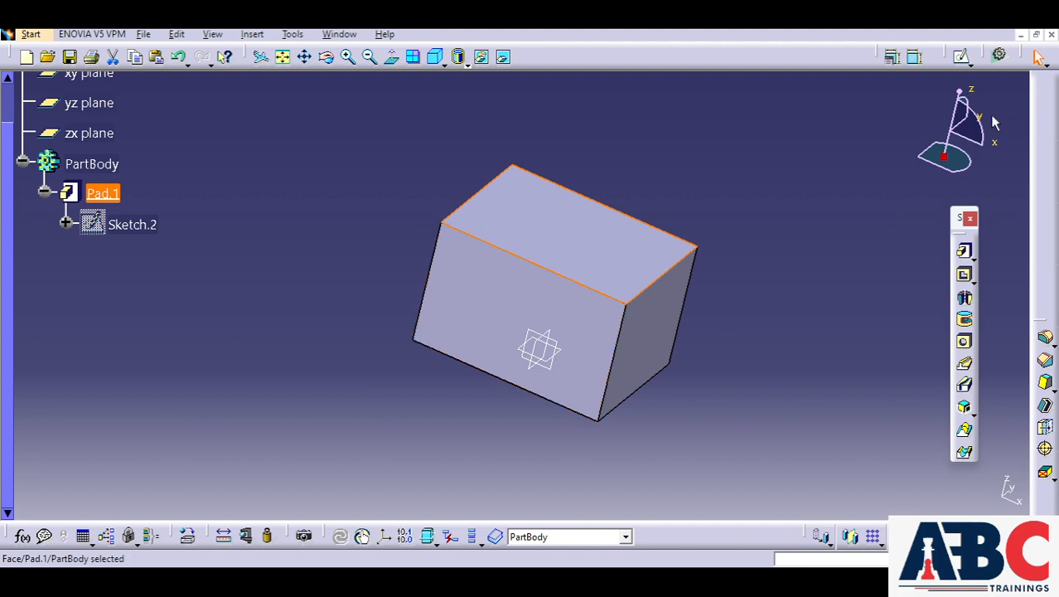
click(963, 60)
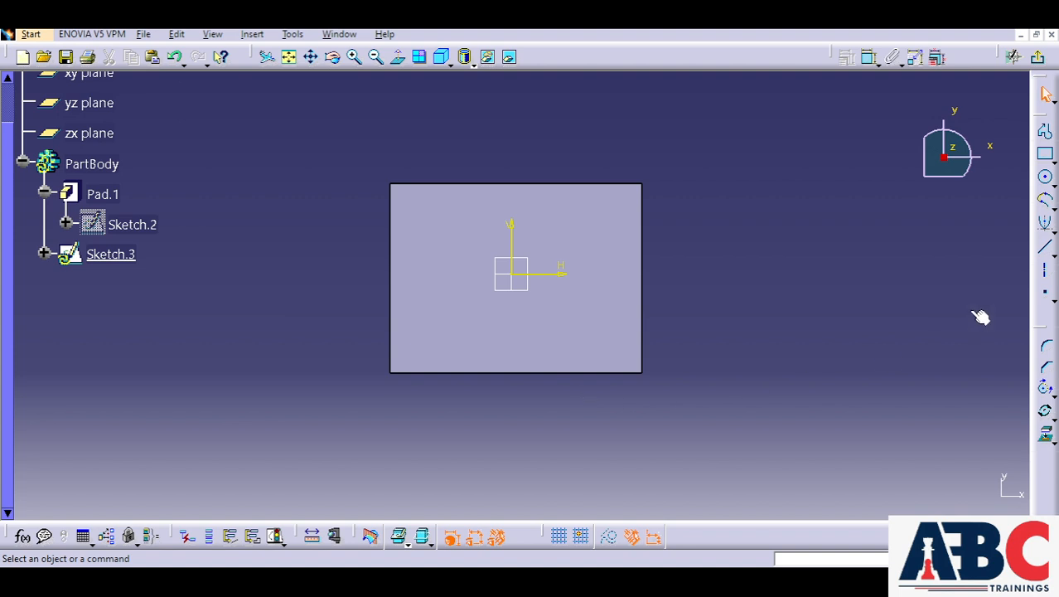
Sketch a circle centred on the sketch origin, passing through about H 2.7 mm, V 7.3 mm, and exit the sketch.
click(1045, 177)
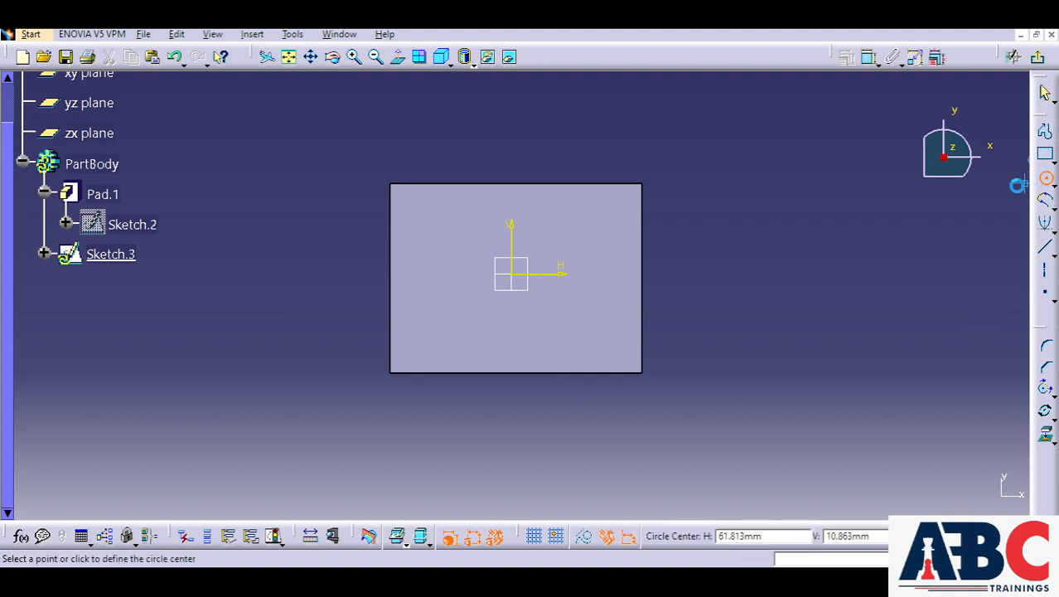
click(512, 274)
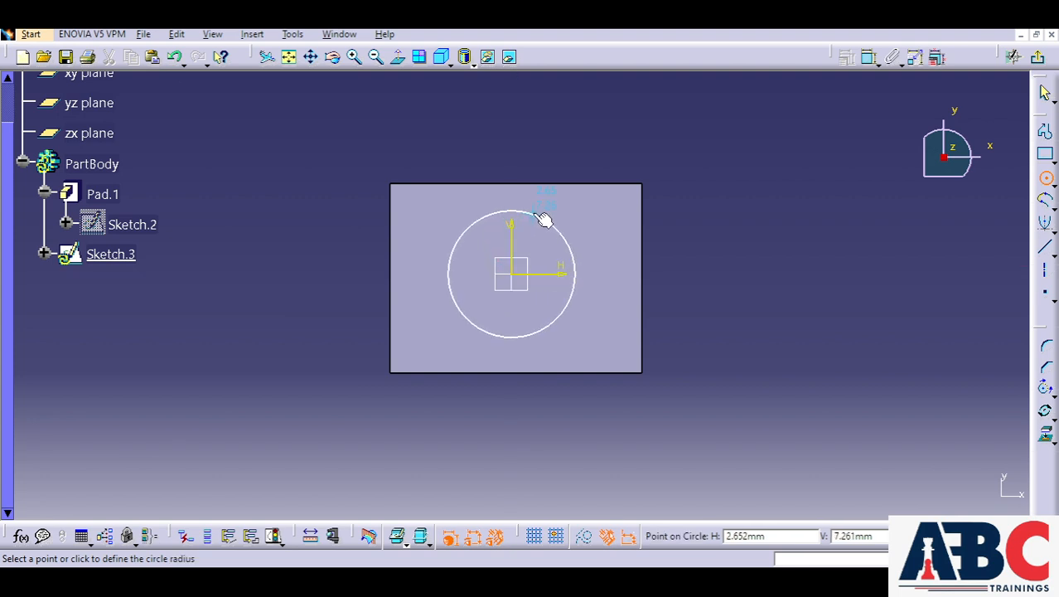
click(542, 219)
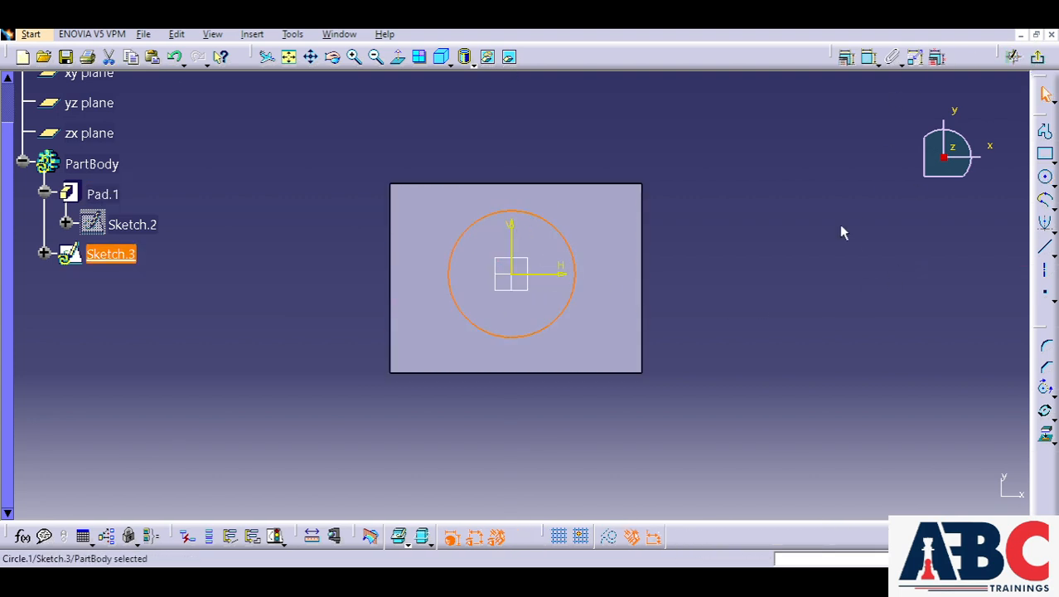
click(841, 225)
click(1038, 56)
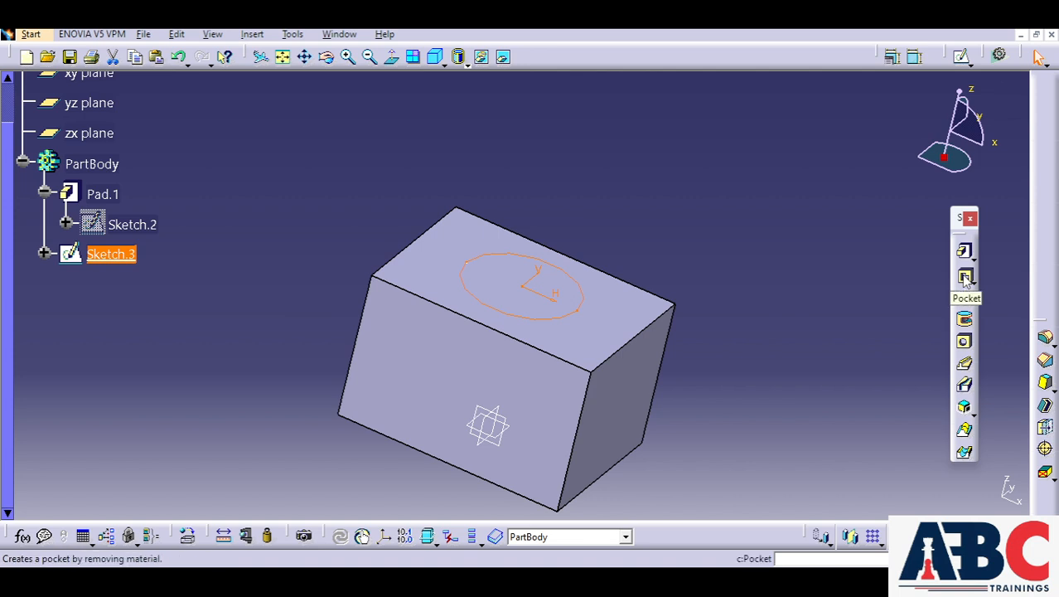
Cut a Pocket from the circle sketch, keeping the first limit type as Dimension and setting the depth to 10 mm.
click(966, 277)
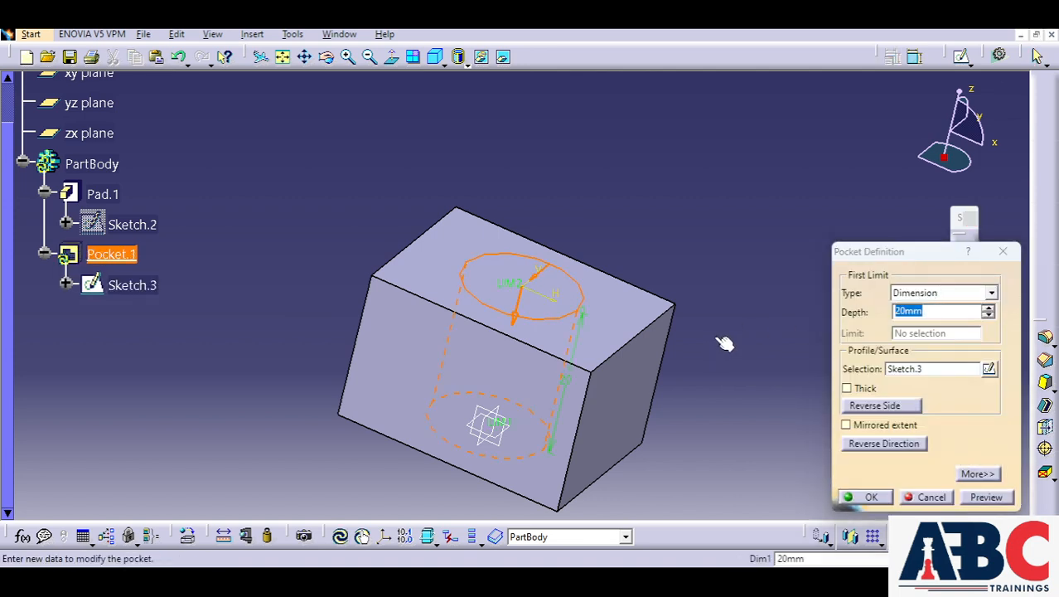
middle_drag(715, 333, 737, 257)
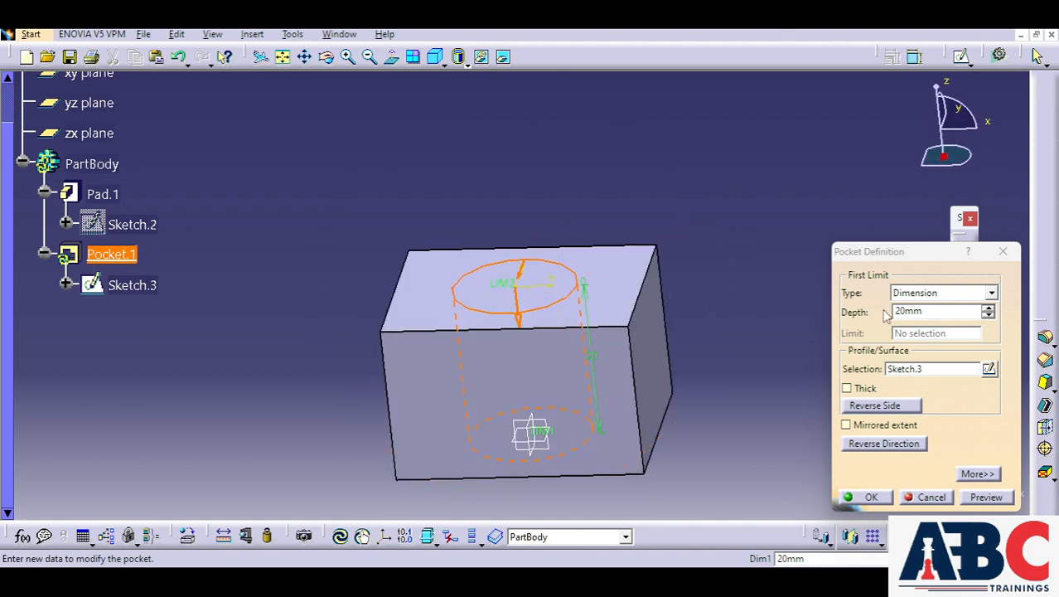
click(991, 294)
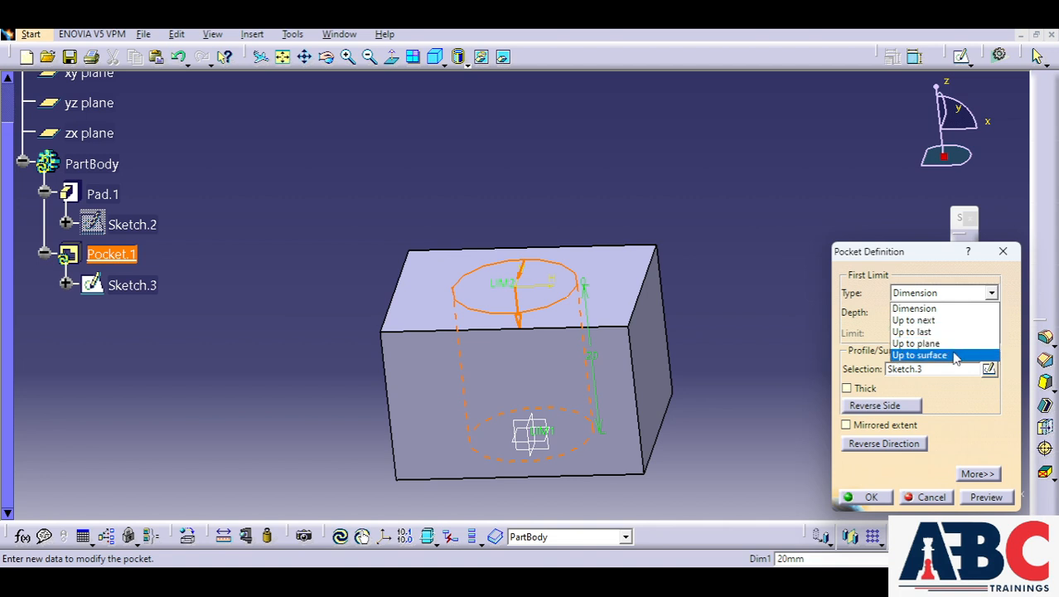
click(944, 308)
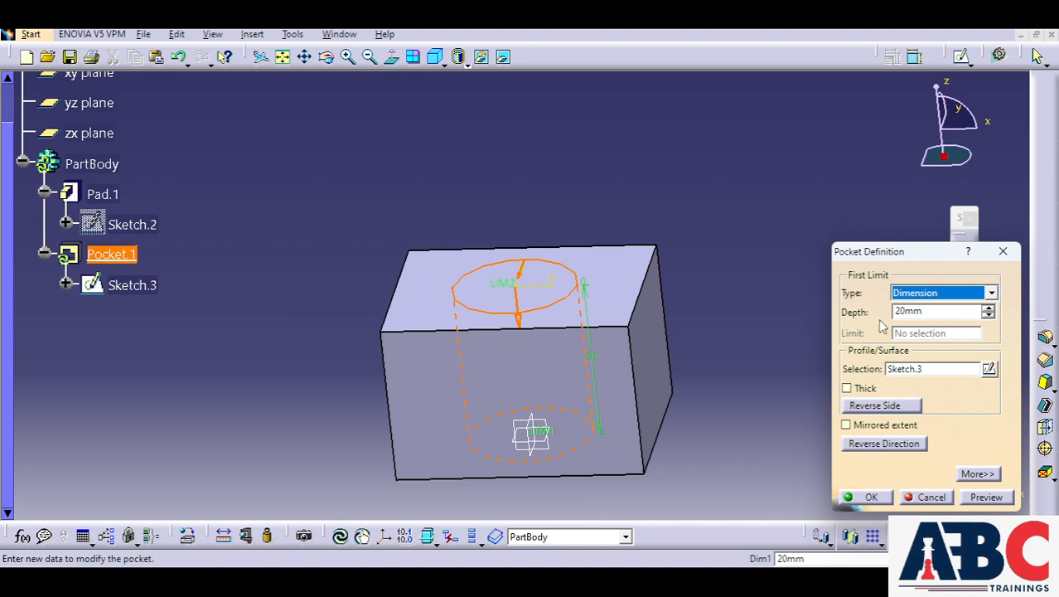
click(945, 313)
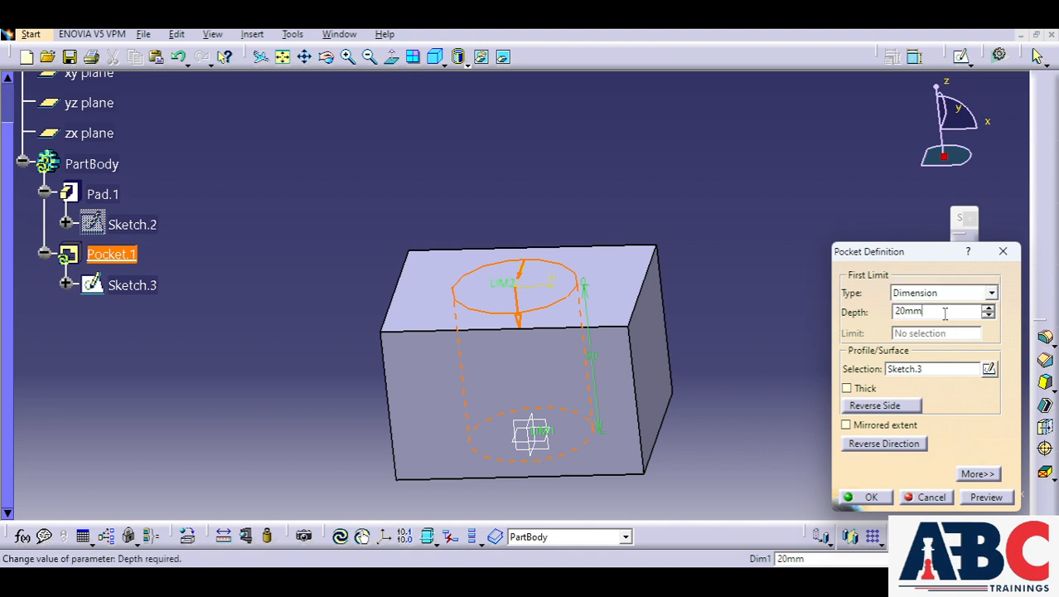
double_click(945, 313)
text(10)
key(Return)
Reopen the pocket's definition and try the Mirrored extent and Reverse Direction options, restoring each one.
double_click(116, 255)
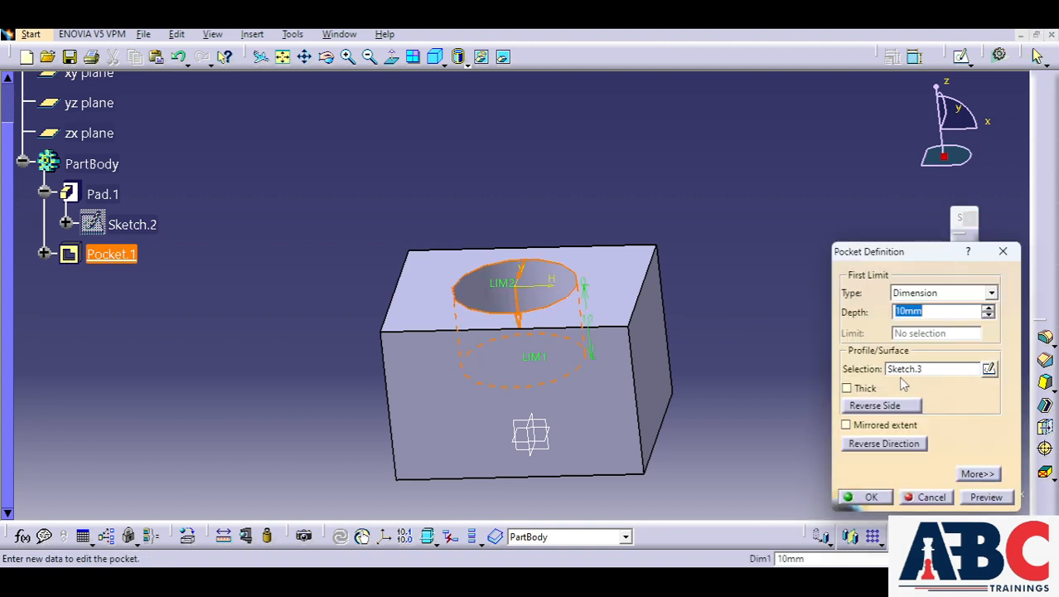
click(873, 427)
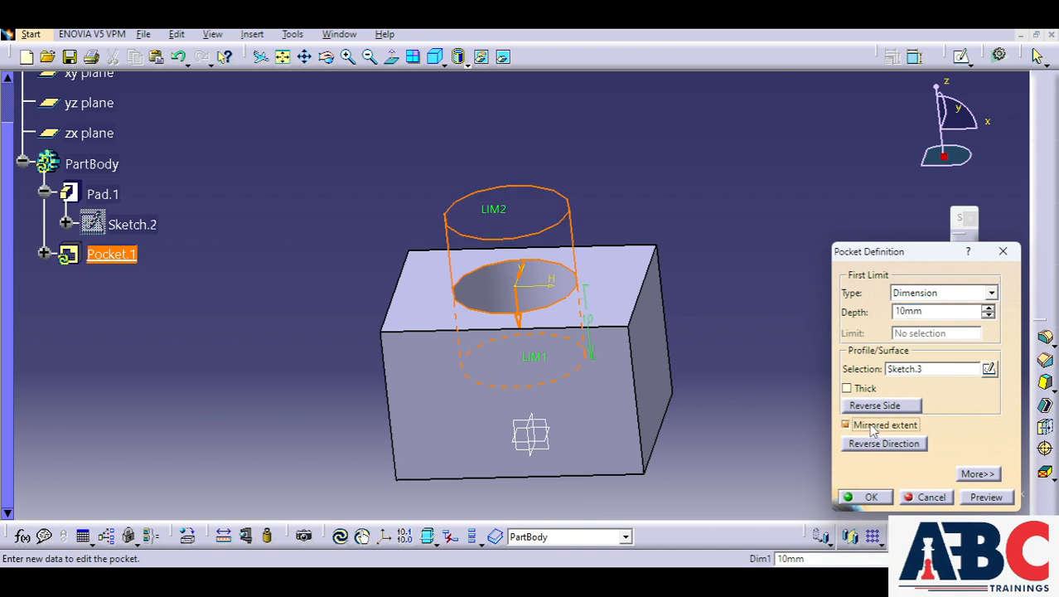
click(872, 426)
click(879, 444)
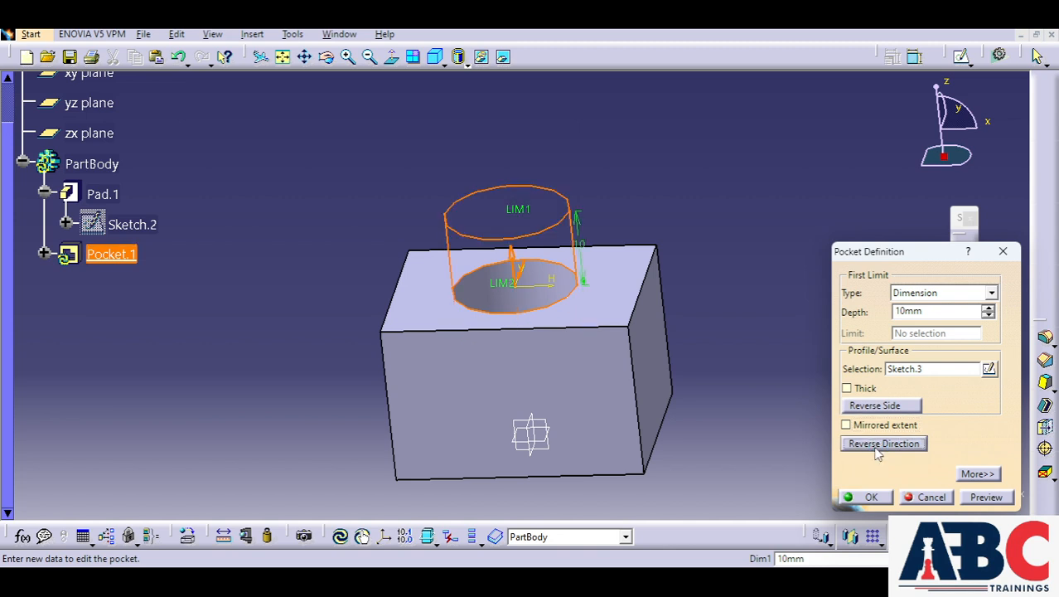
click(880, 445)
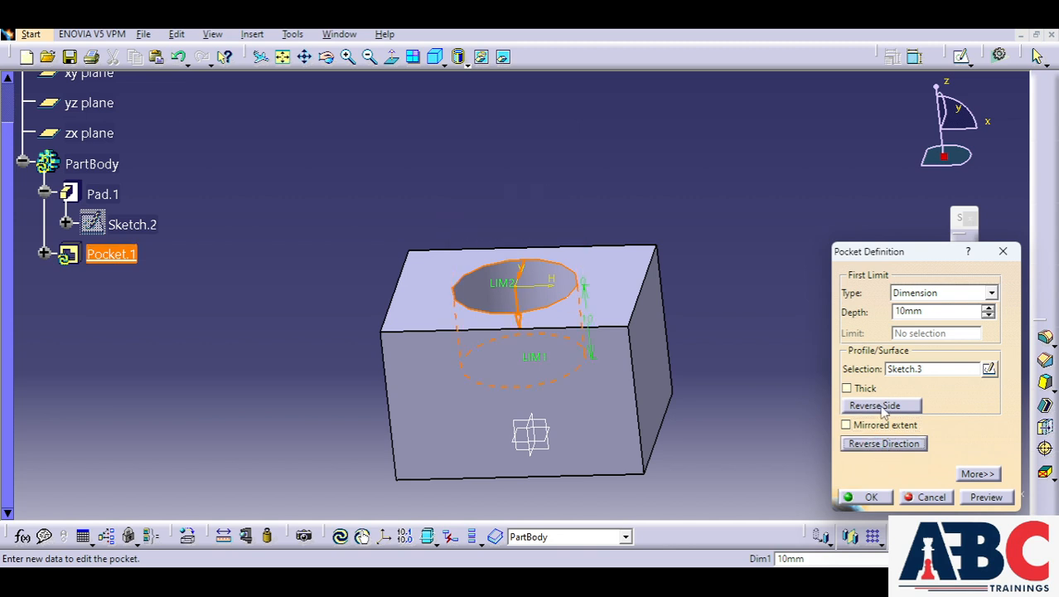
Enable the Thick option for the pocket, set Thickness2 to 0 mm and preview the thin pocket.
click(846, 388)
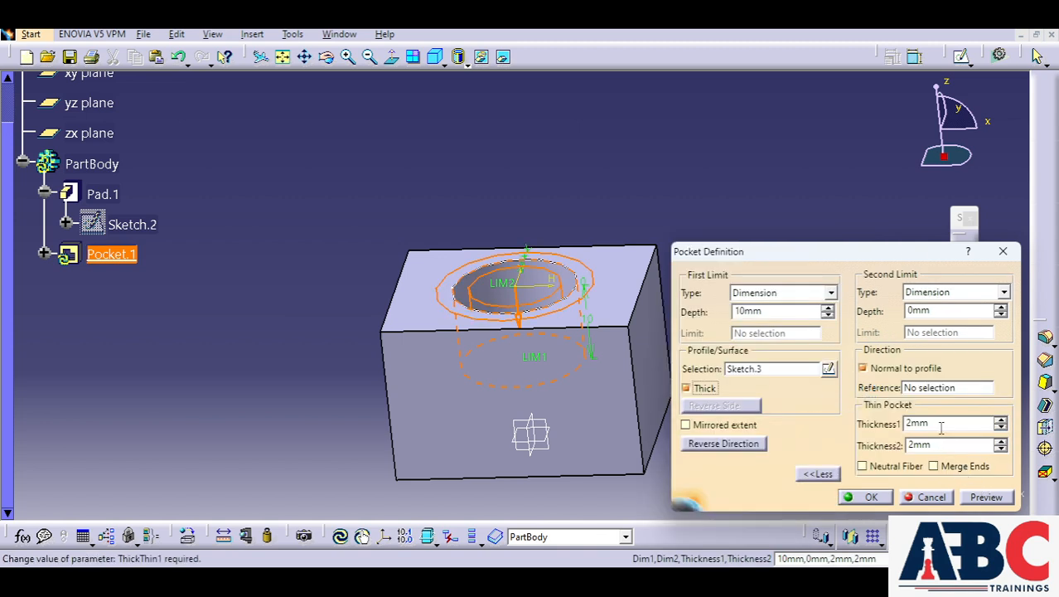
middle_drag(326, 267, 532, 448)
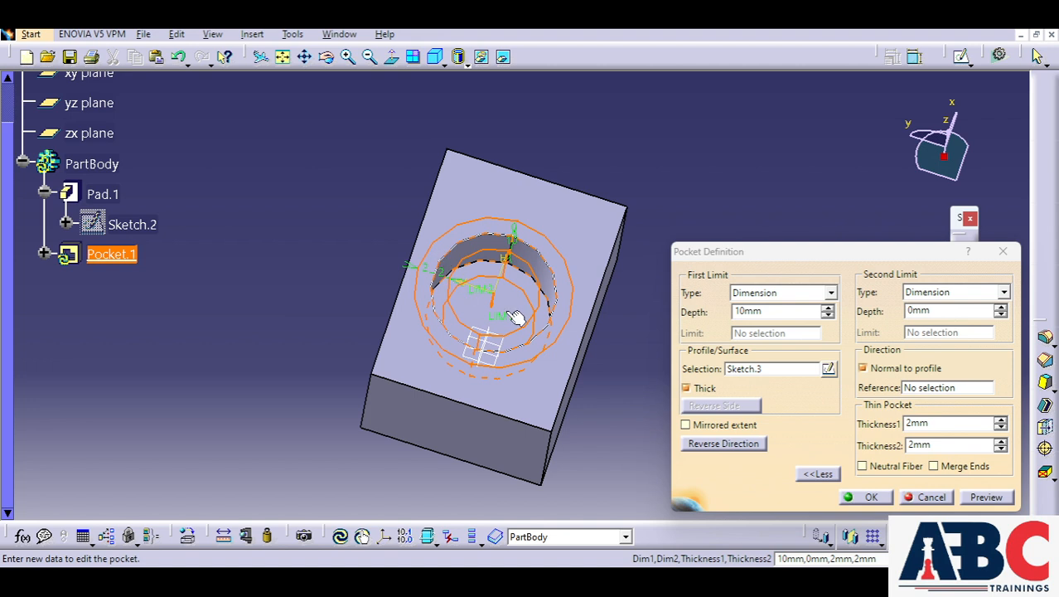
double_click(943, 447)
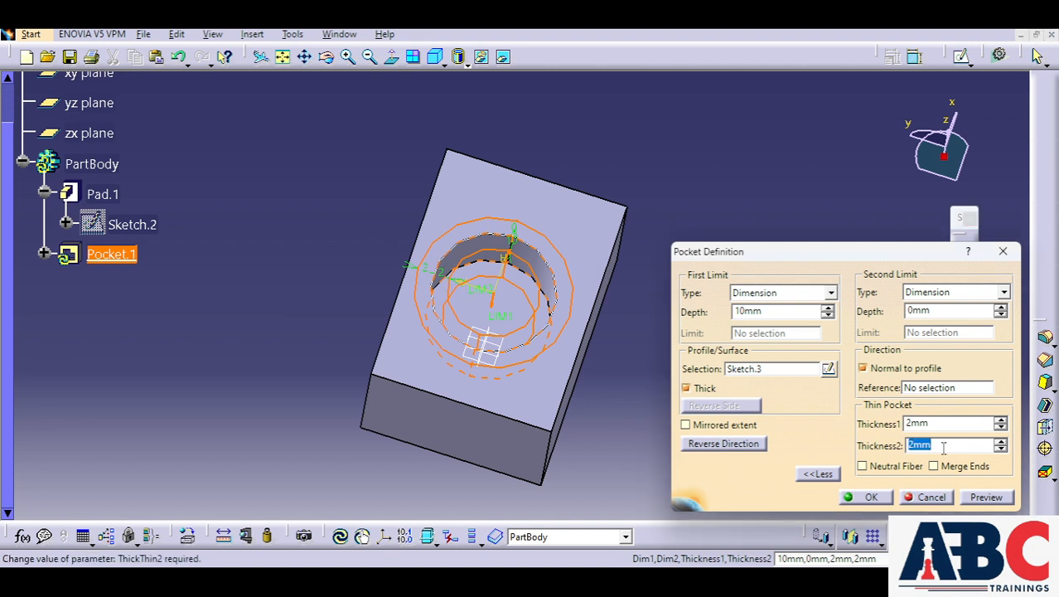
text(0)
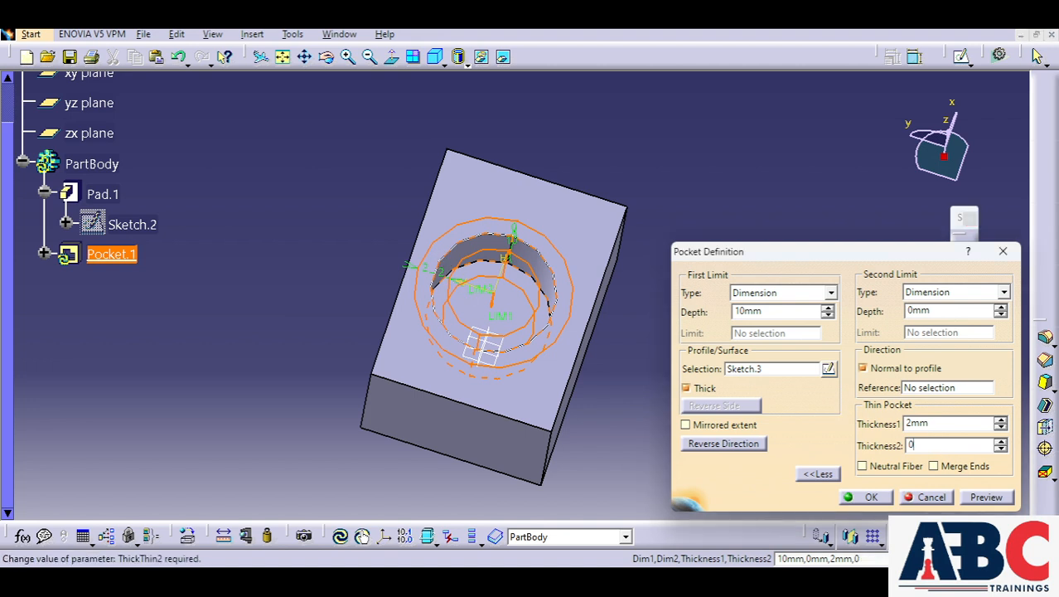
click(988, 498)
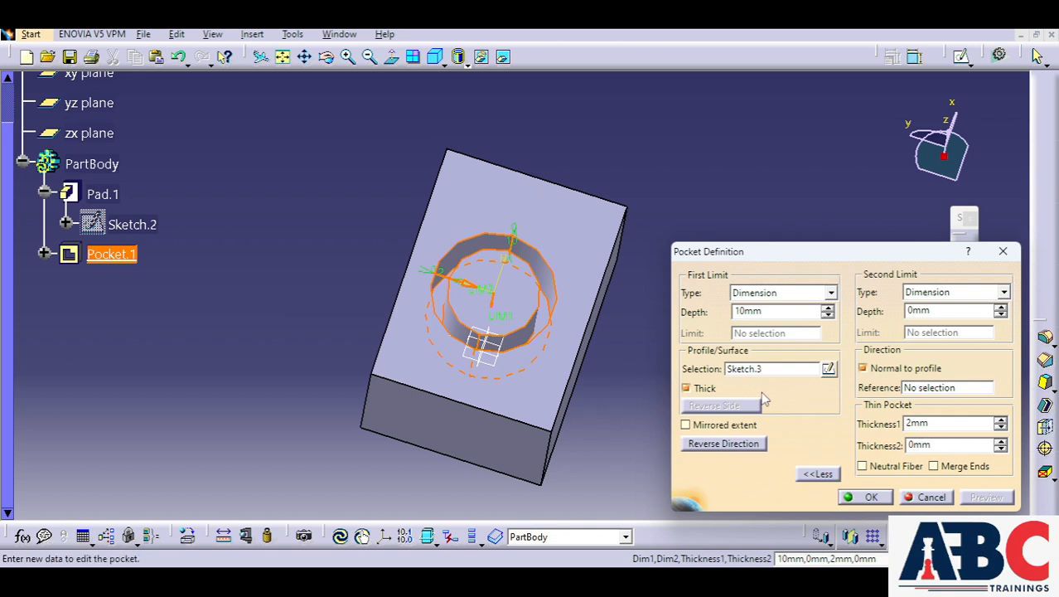
Turn off the Thick option, apply the pocket definition and inspect the plain circular pocket.
click(688, 388)
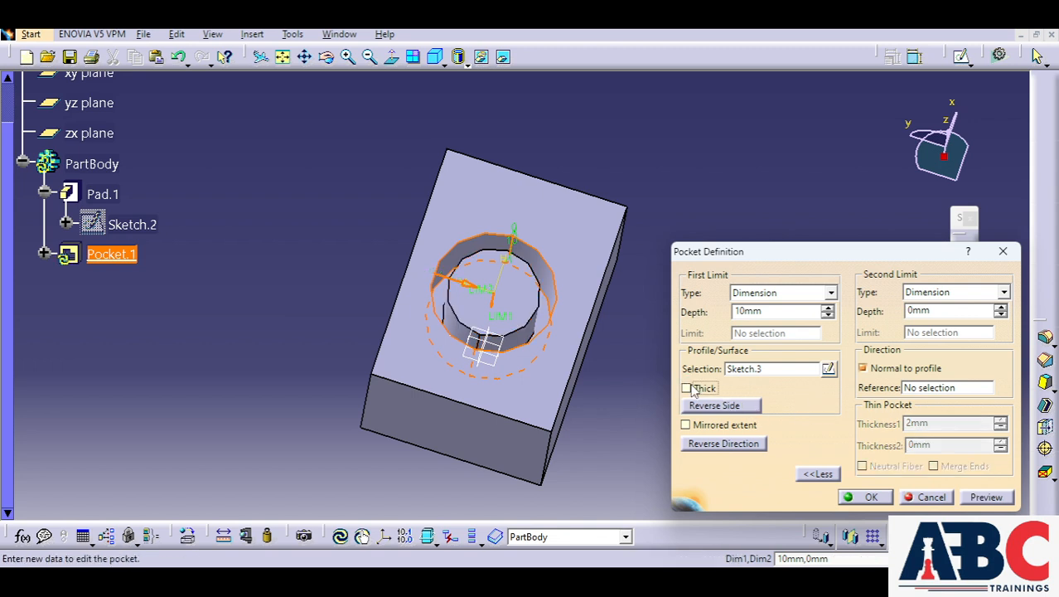
click(871, 497)
middle_drag(625, 406, 576, 328)
middle_drag(584, 406, 480, 315)
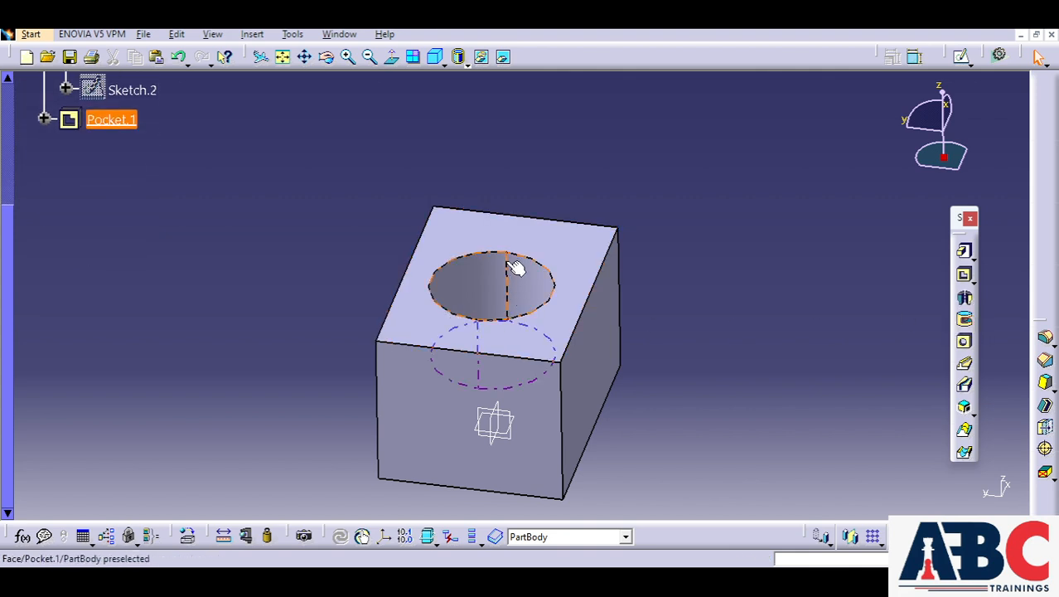
middle_drag(460, 381, 473, 331)
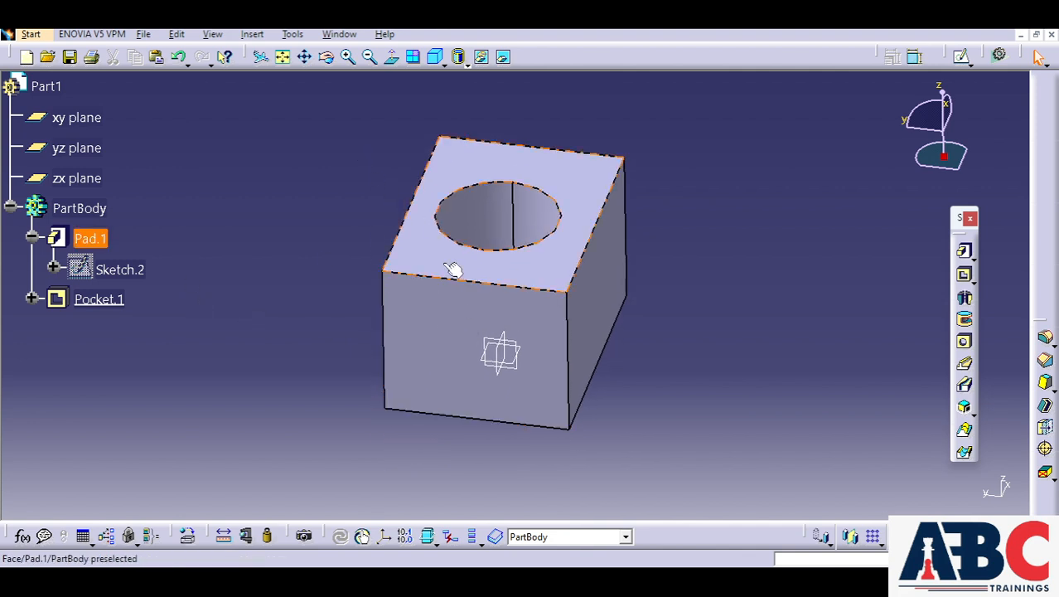
Try to delete the top face of the pad.
click(398, 260)
key(Delete)
click(617, 335)
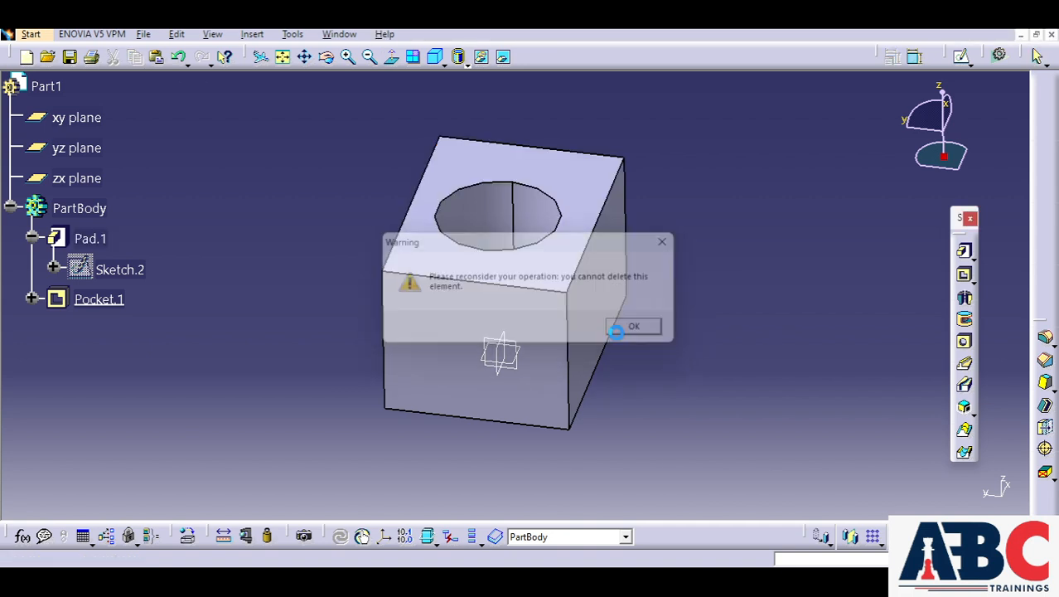
Delete the pocket and then the pad, including their aggregated elements.
right_click(102, 299)
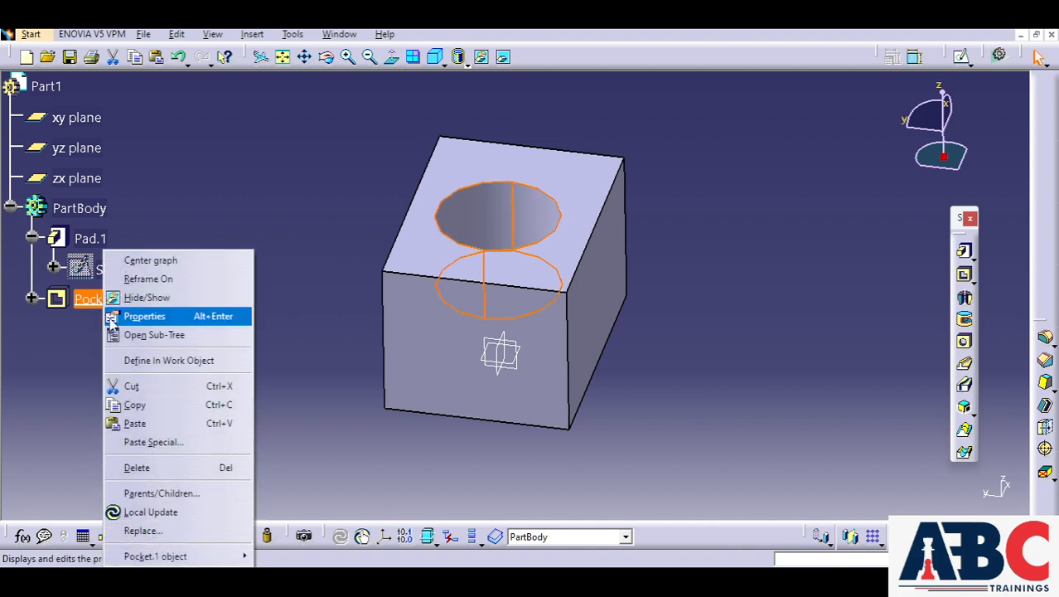
click(163, 474)
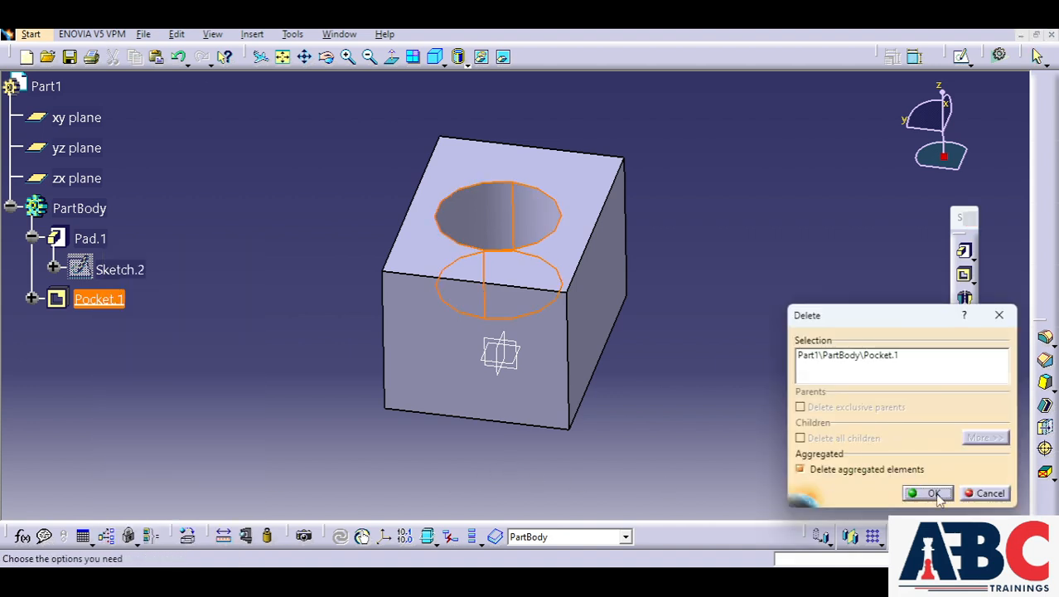
click(934, 493)
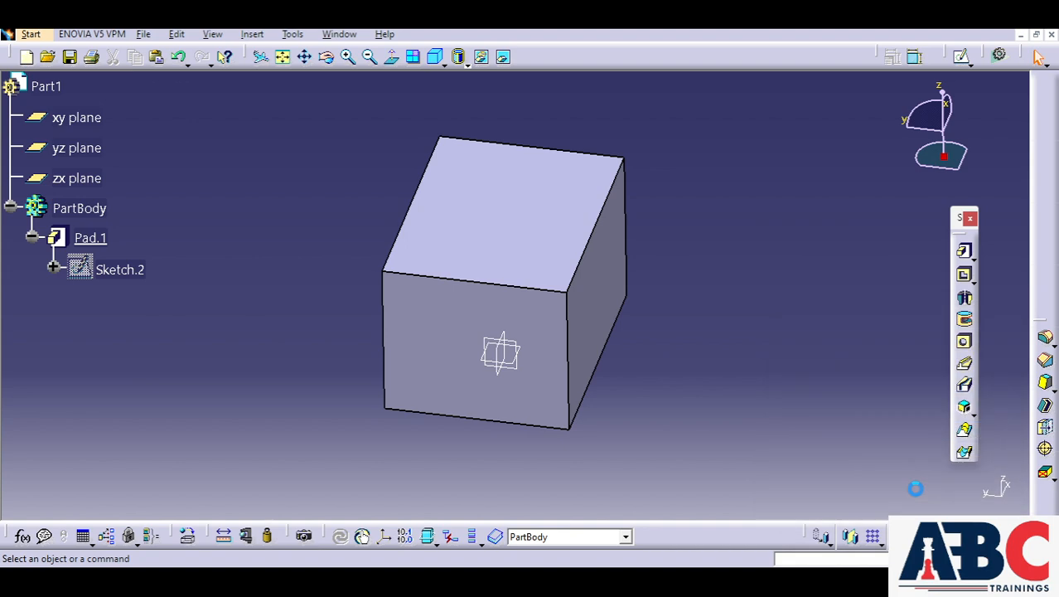
right_click(89, 239)
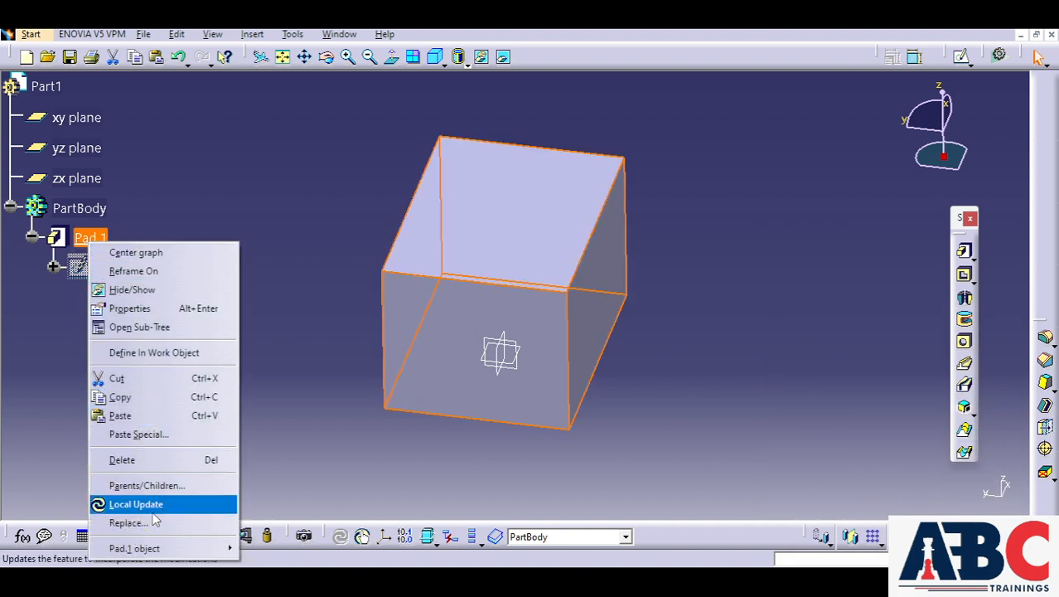
click(164, 459)
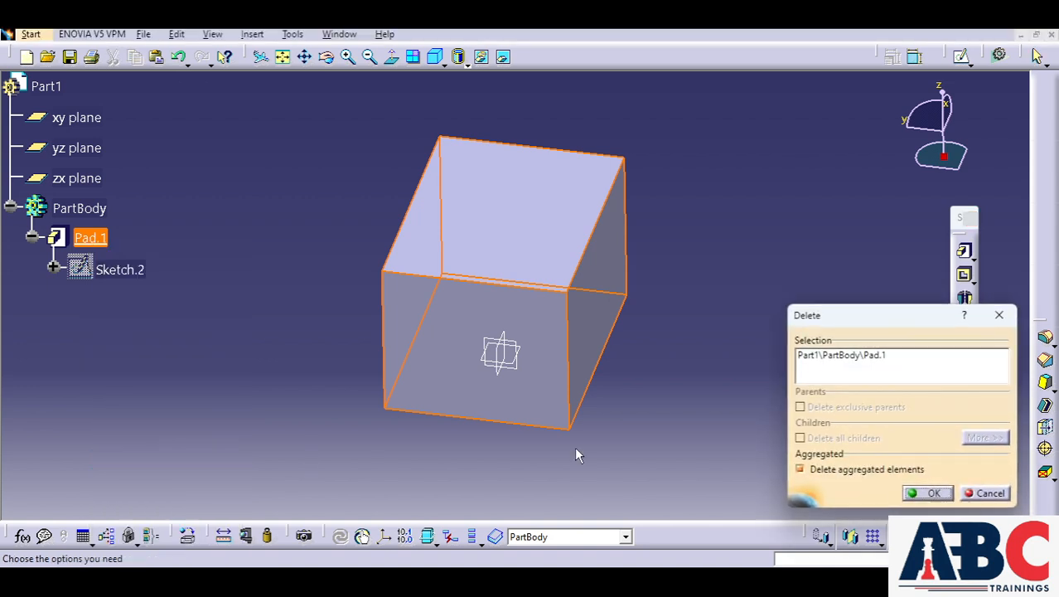
click(933, 493)
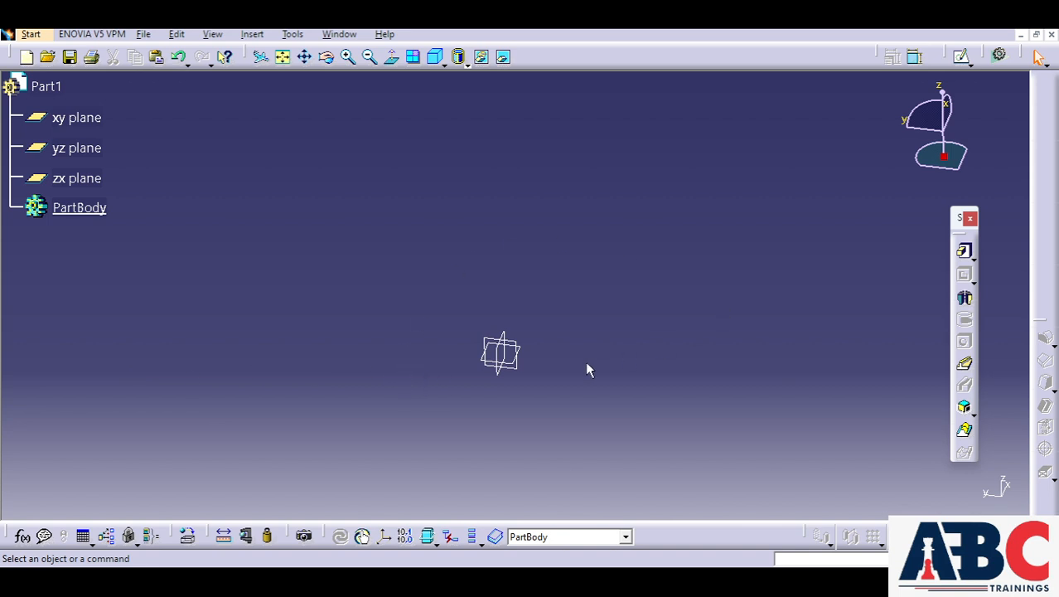
Start a new sketch on the yz plane.
click(531, 351)
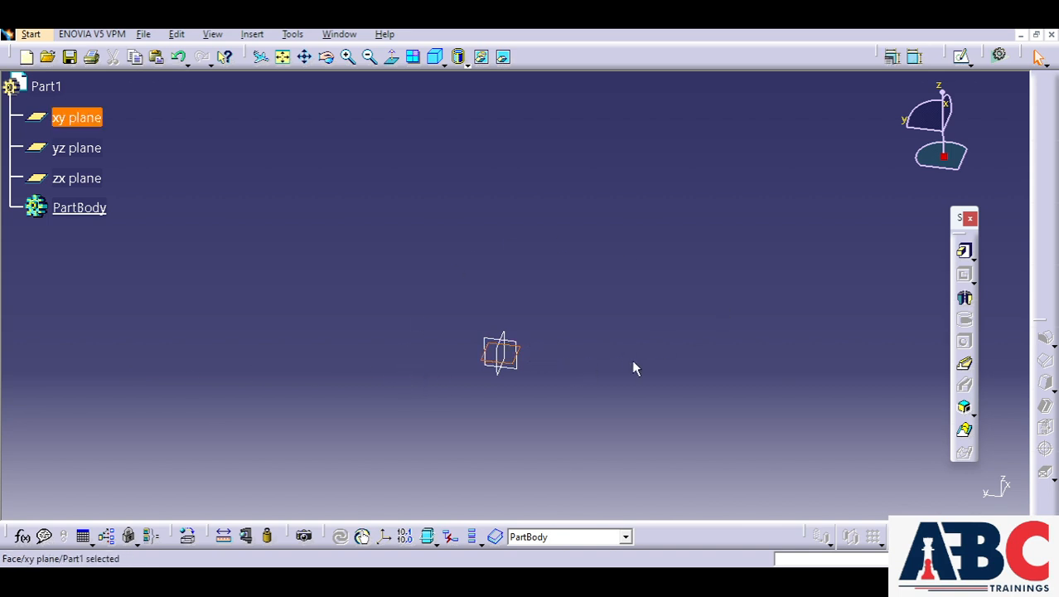
click(524, 348)
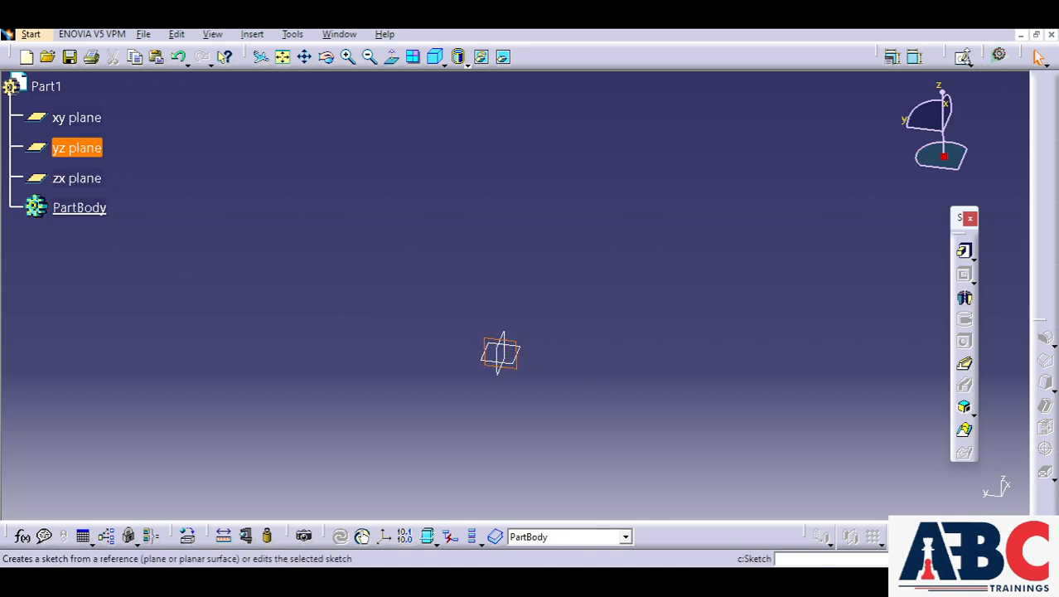
click(961, 58)
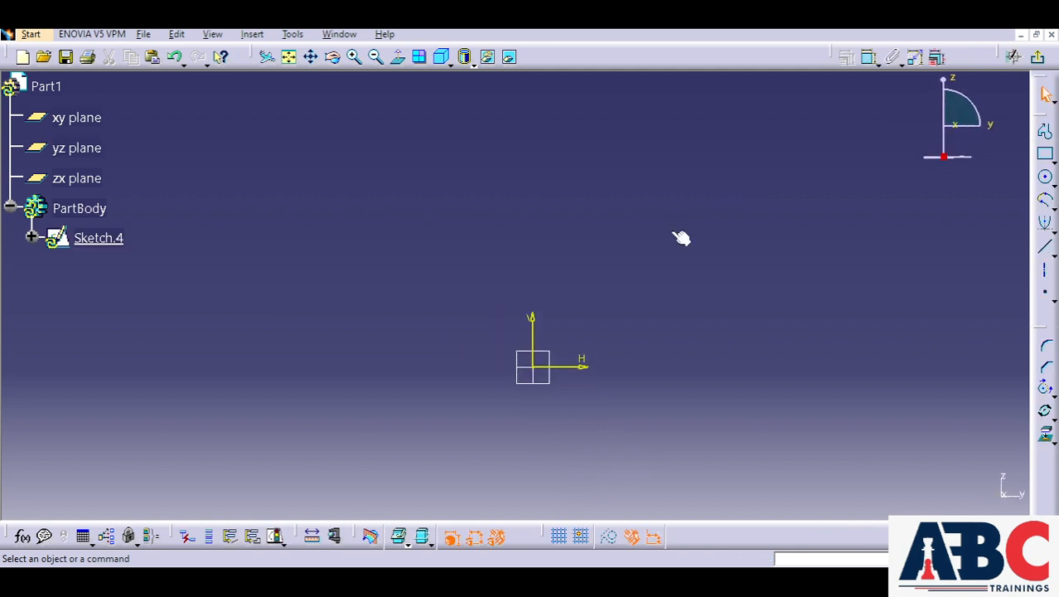
scroll(414, 256, down, 1)
scroll(542, 340, up, 2)
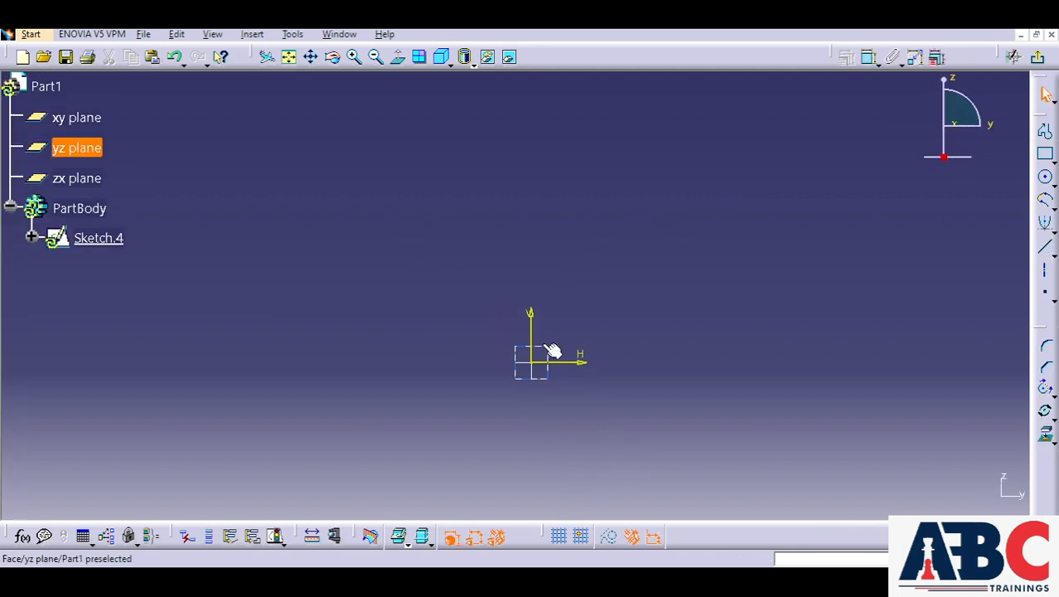
middle_drag(549, 354, 490, 270)
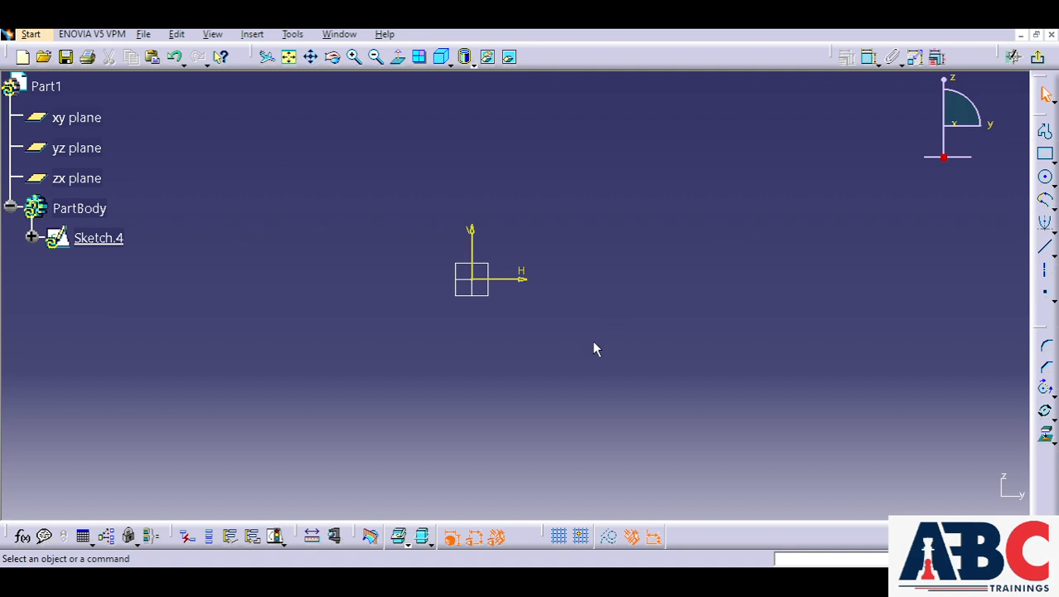
Sketch a closed seven-sided stepped profile about 25 mm high beside the vertical axis, with one slanted edge, and exit the sketch.
click(1047, 134)
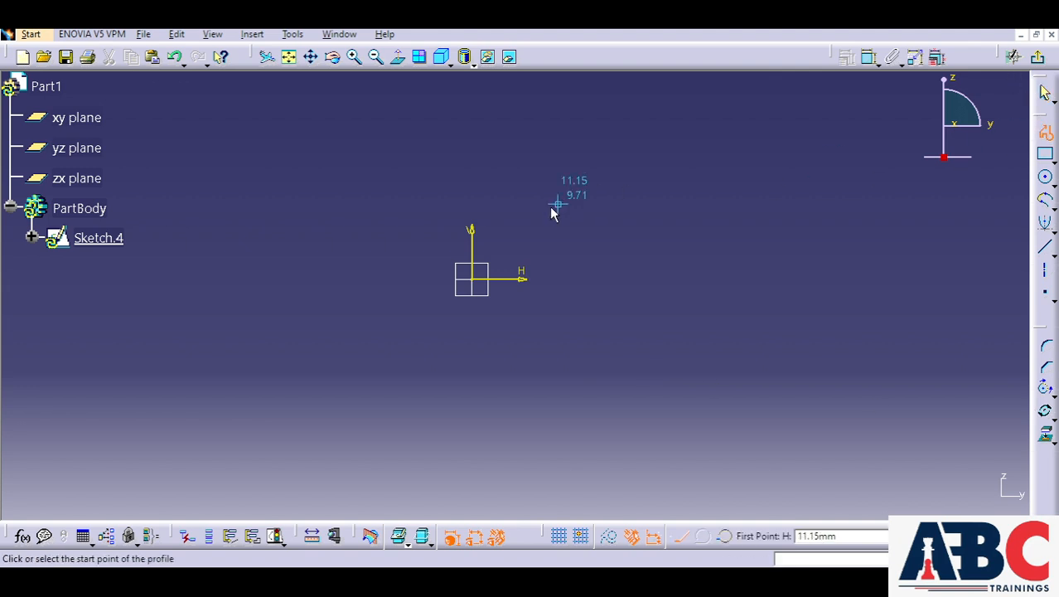
click(532, 297)
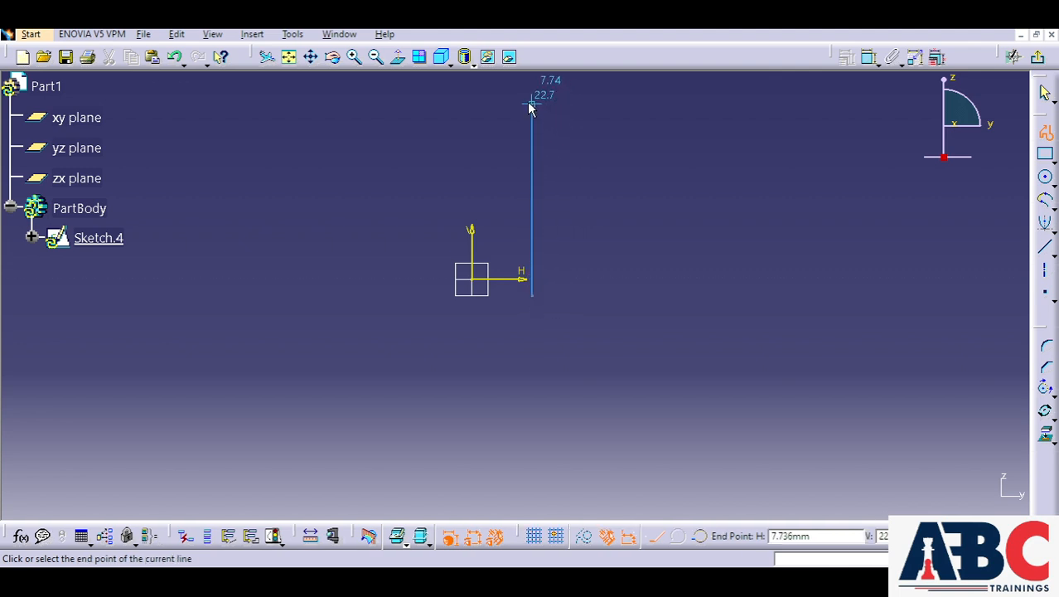
click(710, 104)
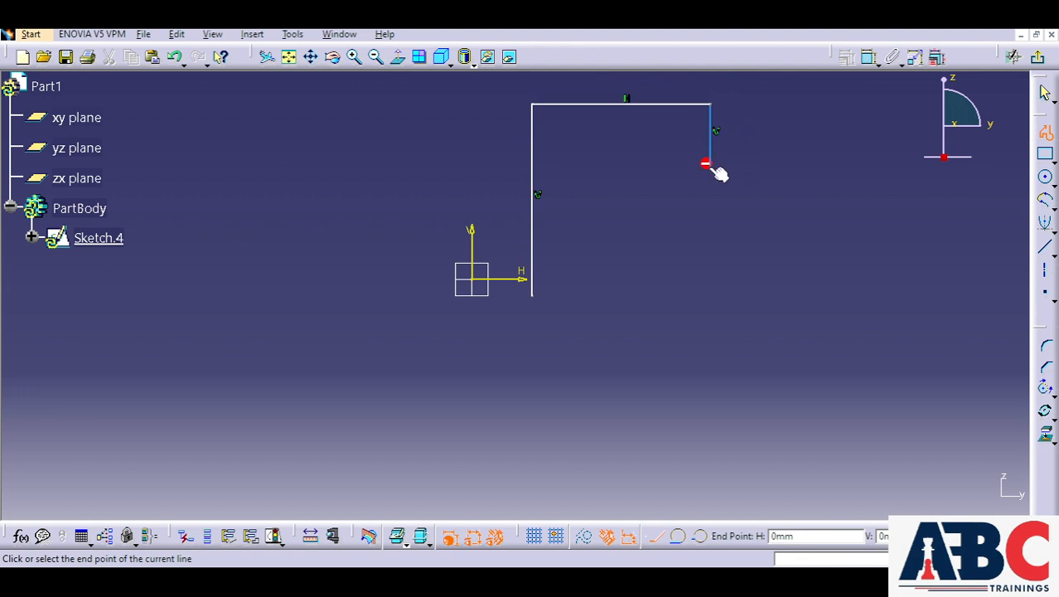
click(710, 169)
click(633, 169)
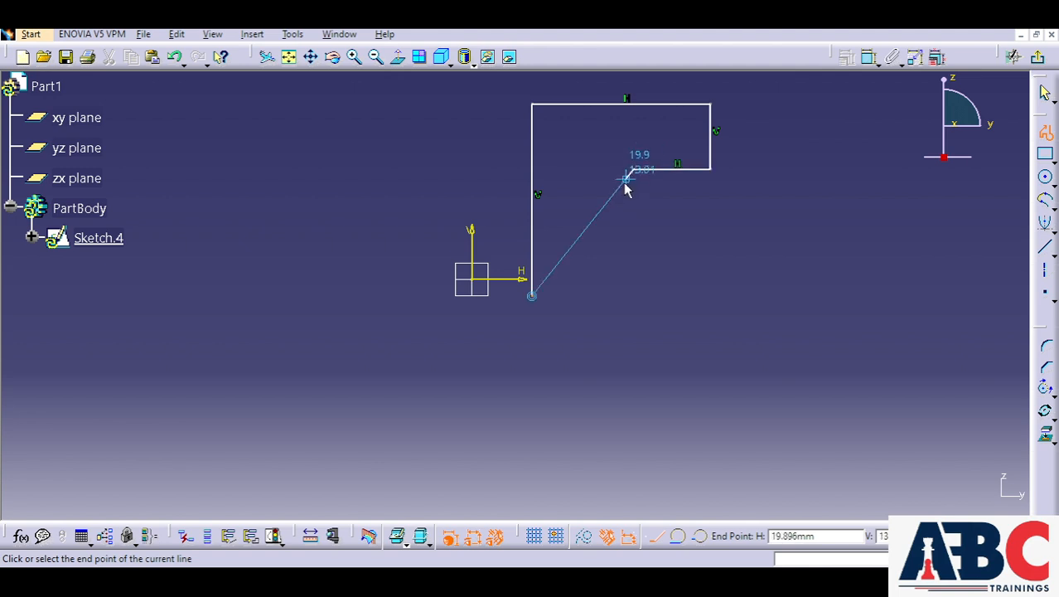
click(589, 223)
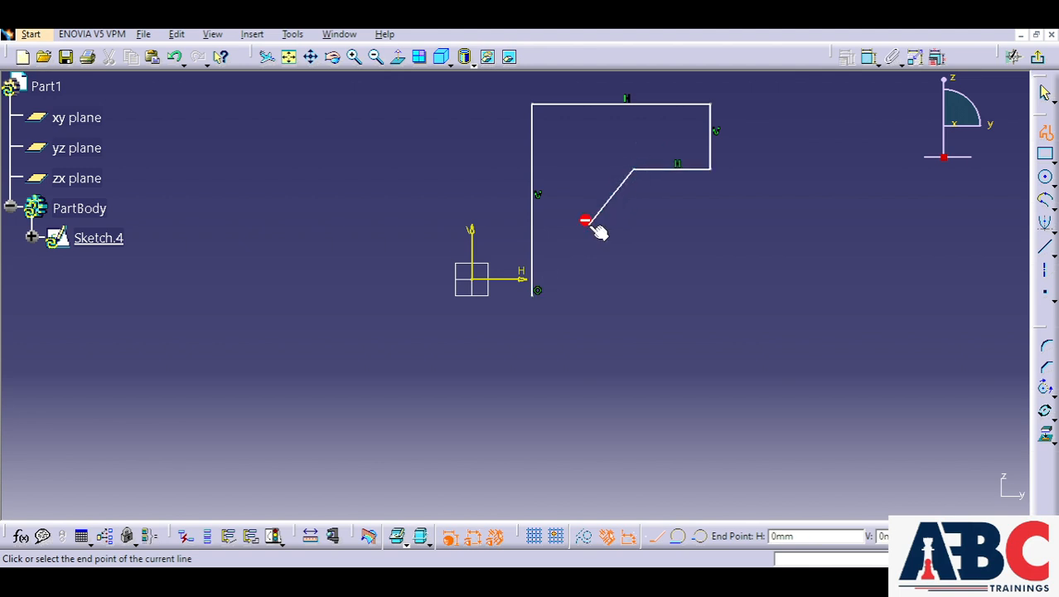
click(589, 295)
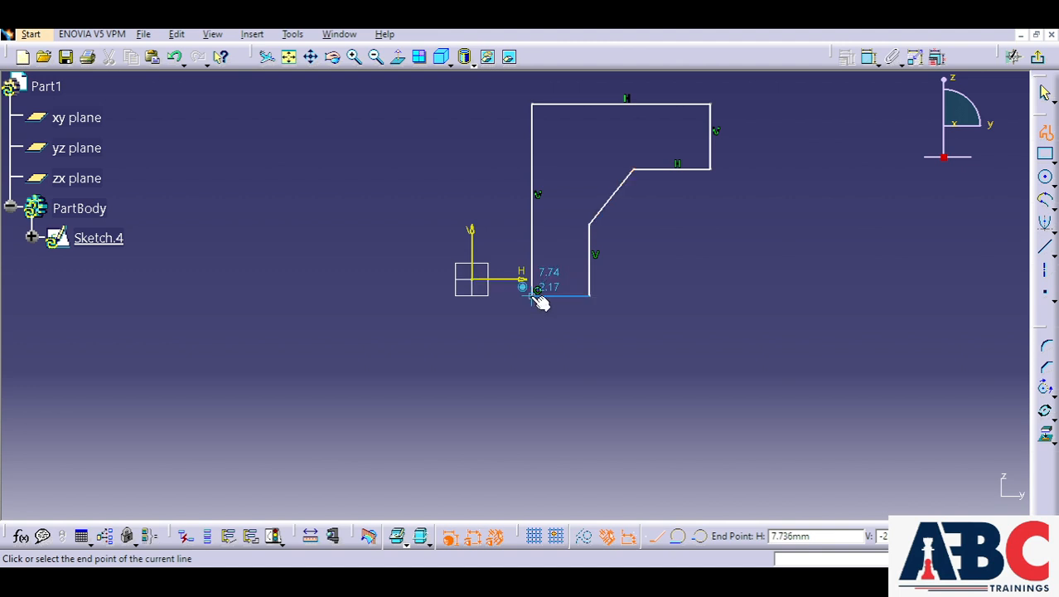
click(531, 295)
click(627, 333)
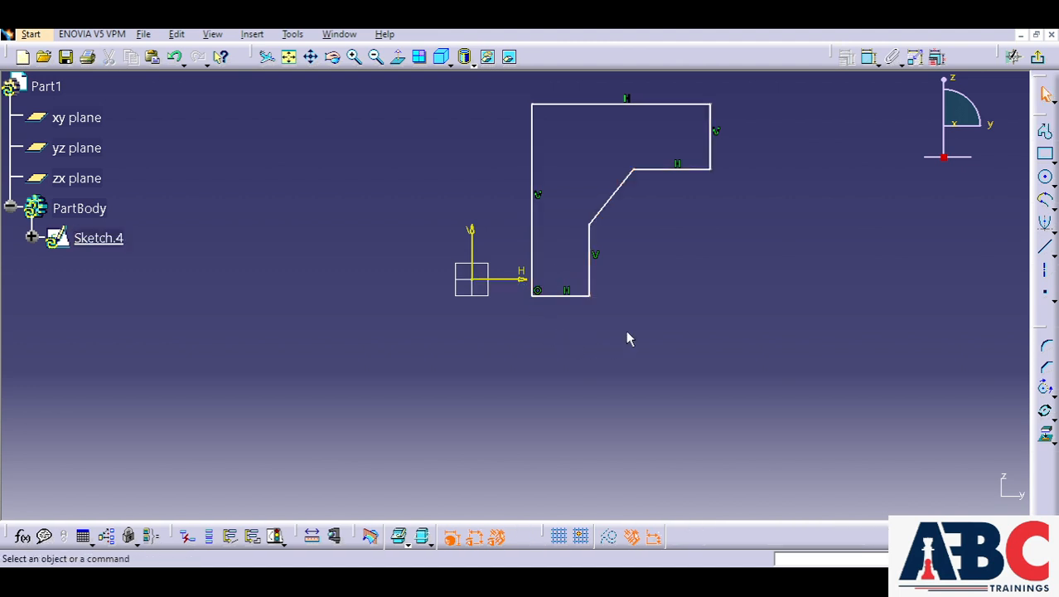
click(1037, 56)
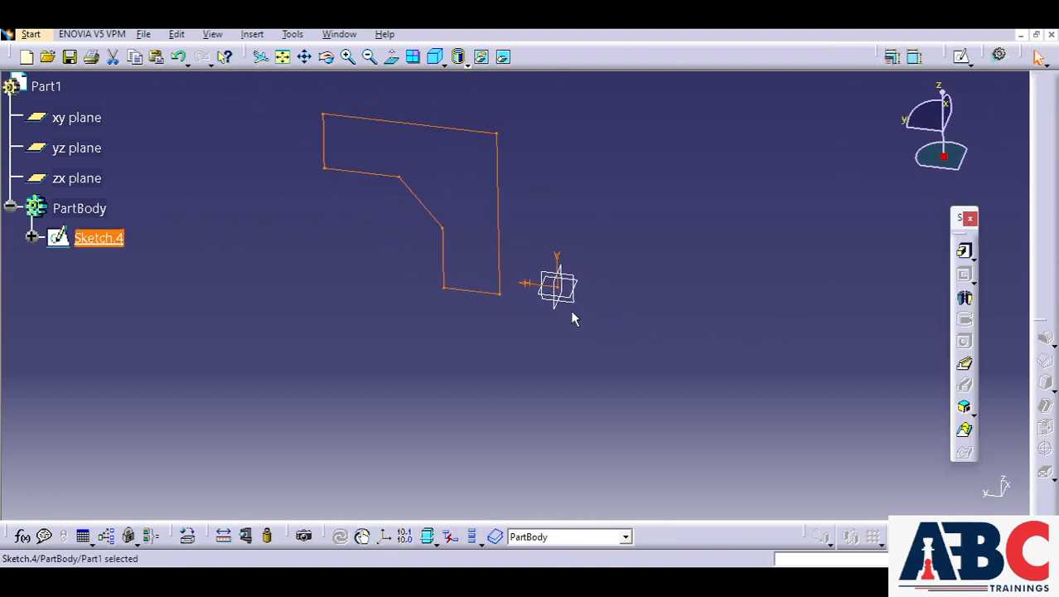
Start a Shaft feature using the stepped sketch as profile and the sketch's vertical direction as the revolution axis.
mouse_move(369, 301)
middle_down()
mouse_move(522, 317)
mouse_move(388, 333)
mouse_move(476, 373)
mouse_move(751, 362)
mouse_move(752, 402)
mouse_move(748, 389)
middle_up()
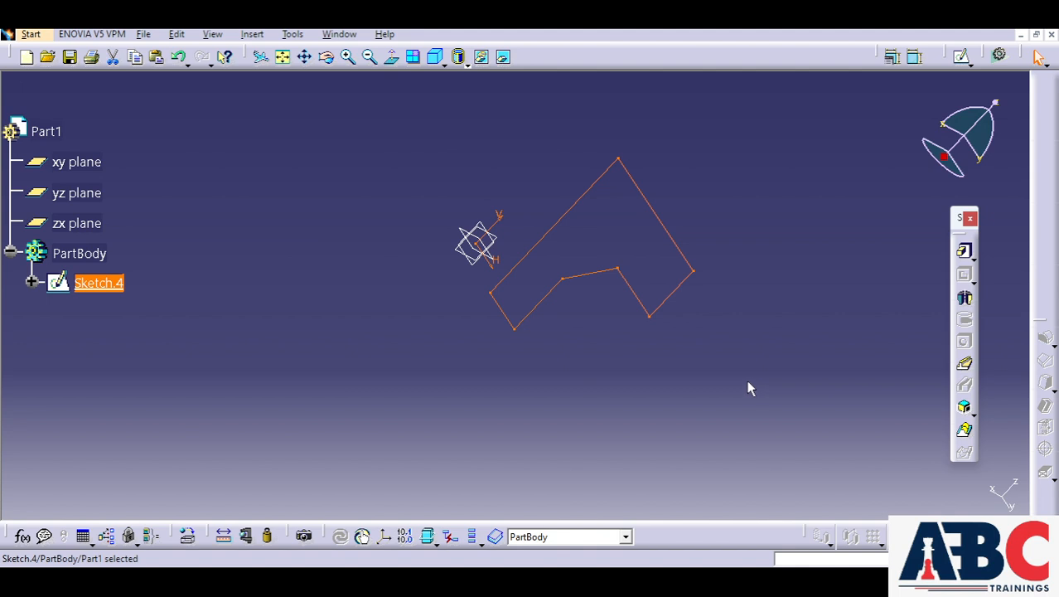
click(623, 392)
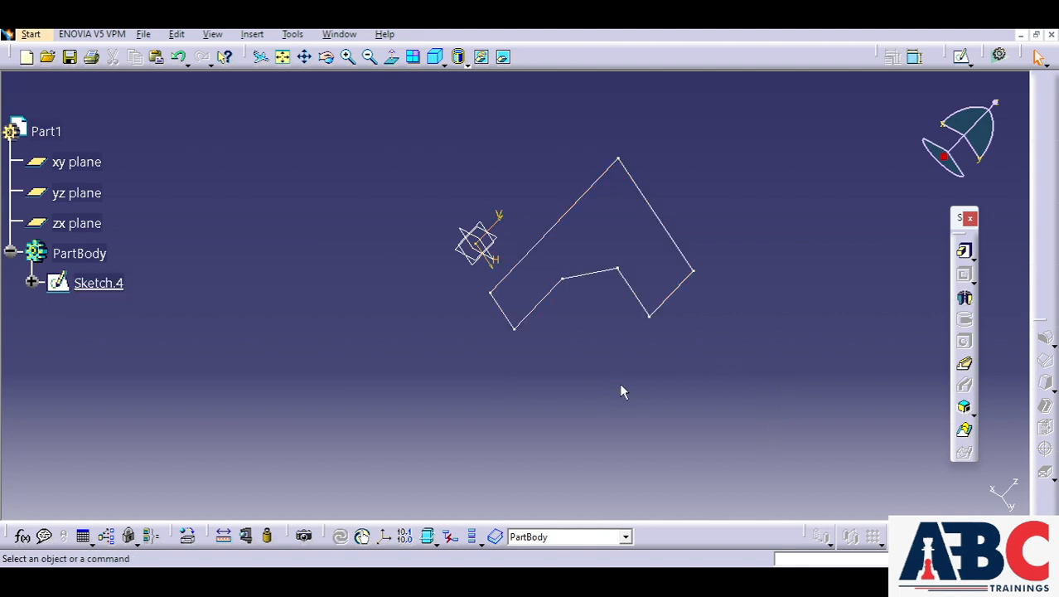
click(967, 301)
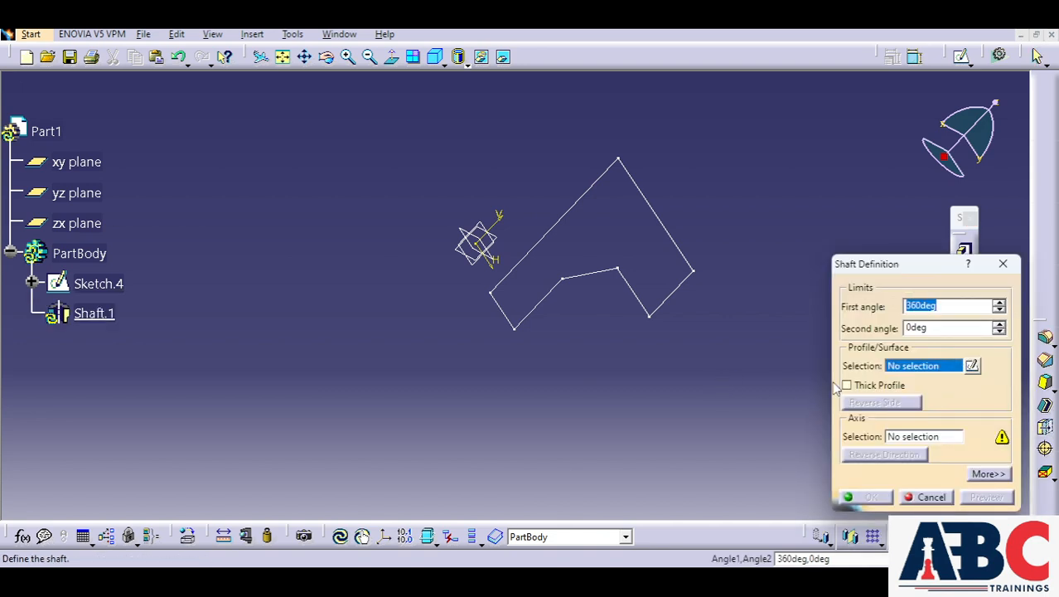
click(920, 370)
click(655, 212)
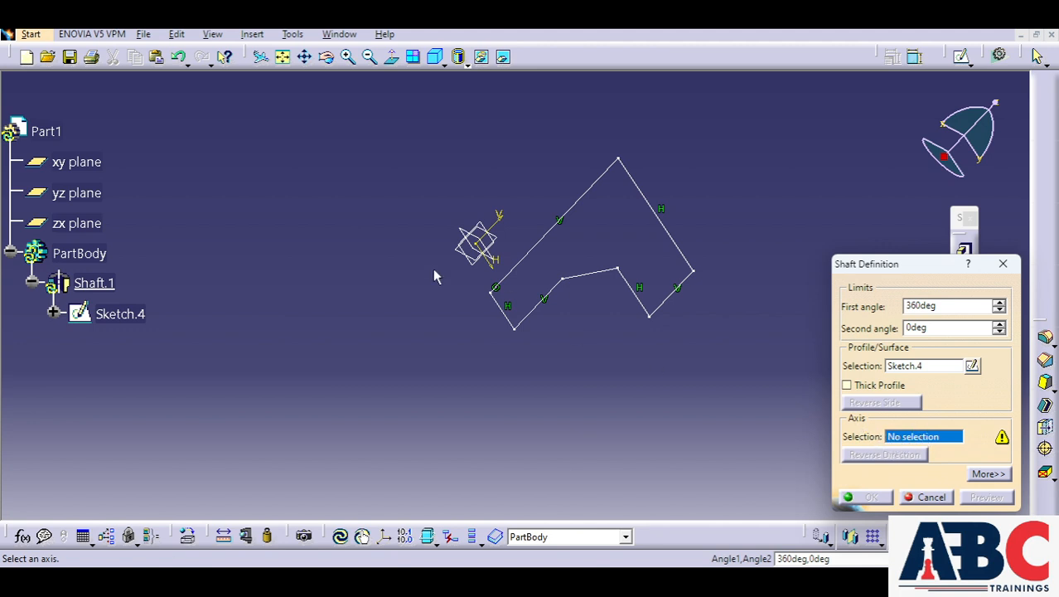
click(500, 223)
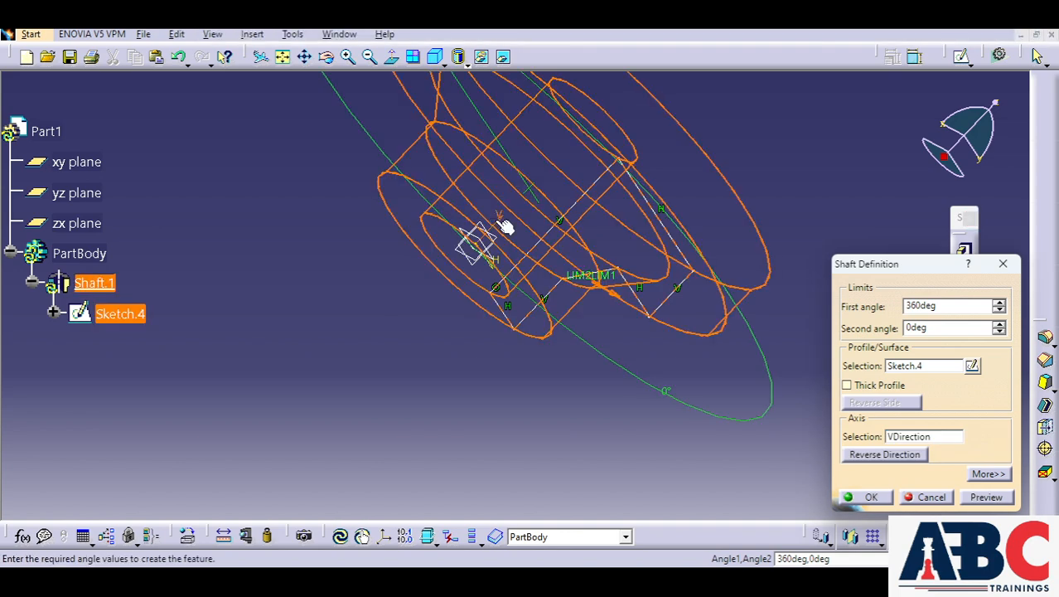
Preview the full-revolution shaft and examine its central bore, flange and hub from both ends.
middle_drag(487, 305, 464, 457)
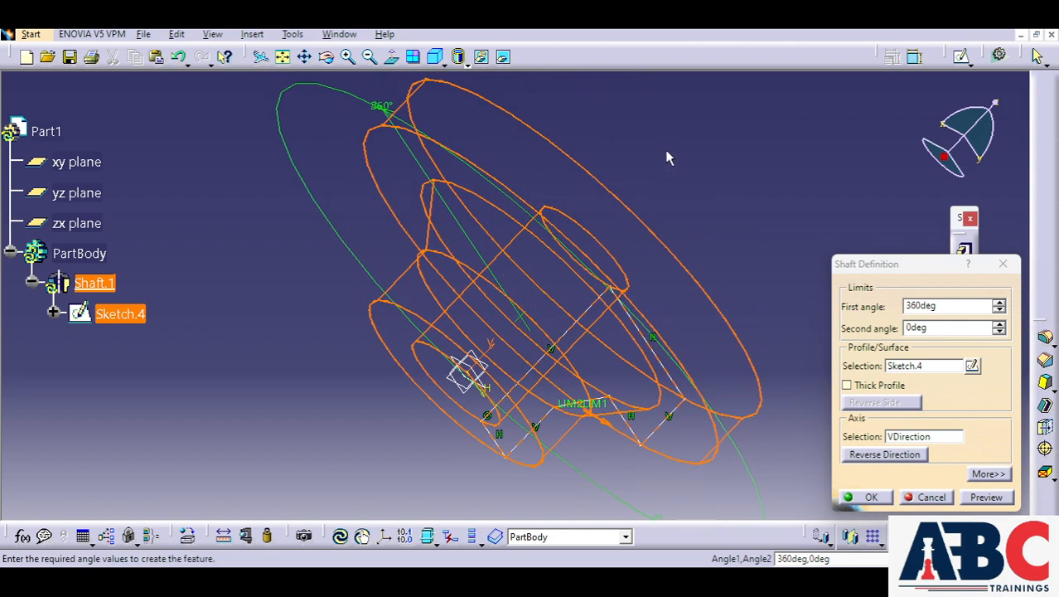
mouse_move(669, 158)
middle_down()
mouse_move(557, 197)
mouse_move(560, 142)
mouse_move(608, 100)
mouse_move(664, 120)
mouse_move(612, 147)
mouse_move(627, 135)
mouse_move(642, 156)
mouse_move(694, 148)
mouse_move(635, 158)
mouse_move(638, 137)
mouse_move(676, 137)
mouse_move(676, 147)
middle_up()
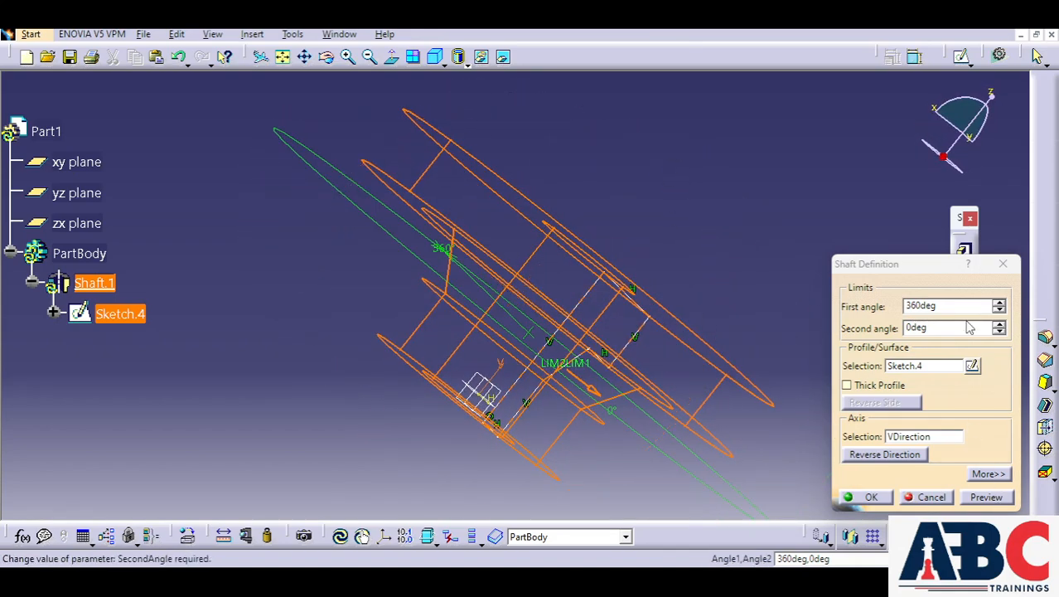
click(993, 499)
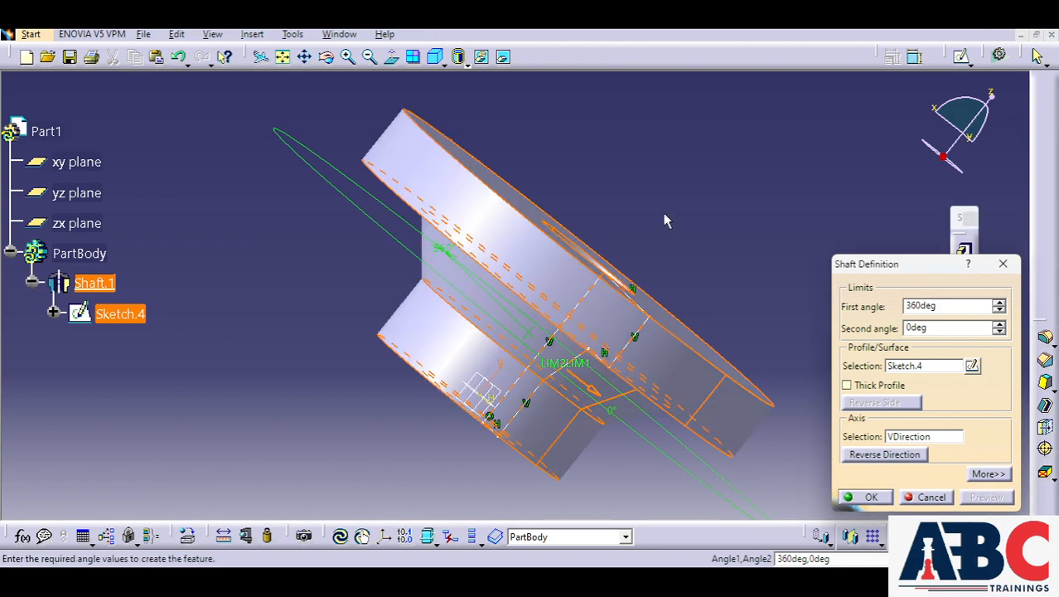
middle_drag(665, 220, 460, 238)
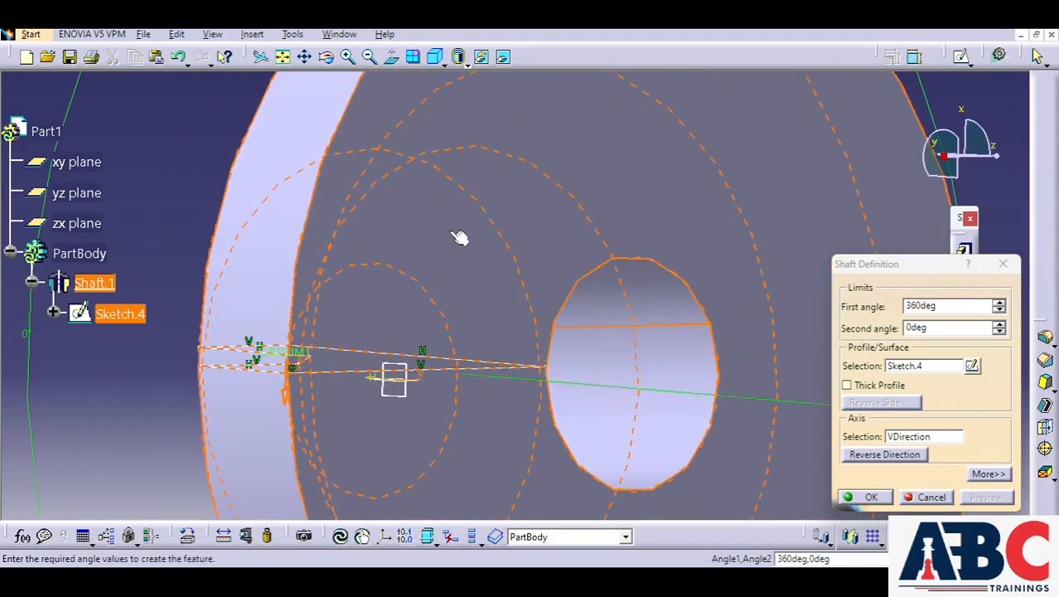
click(371, 57)
click(372, 58)
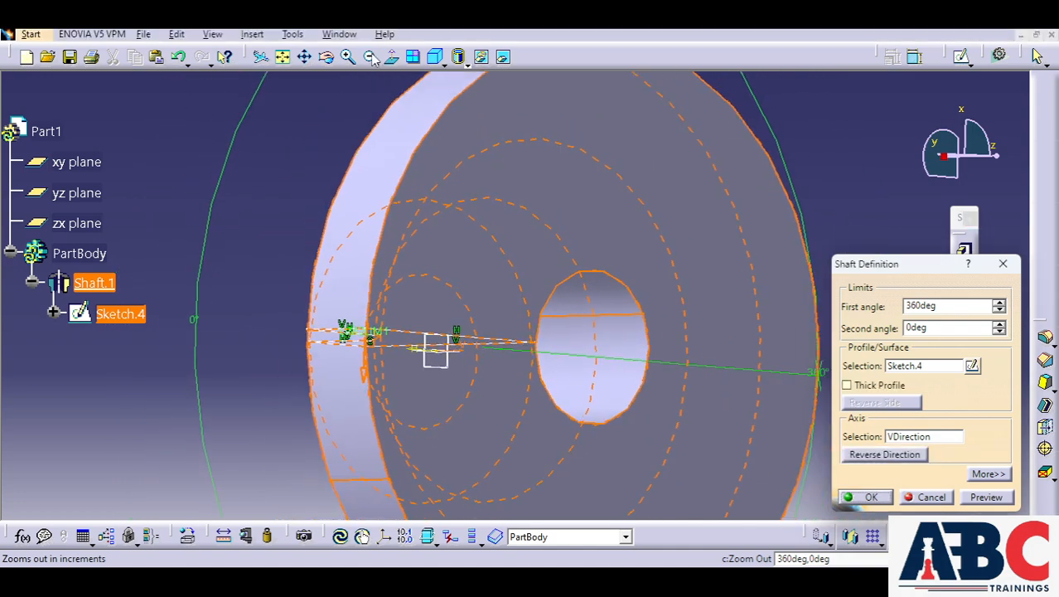
click(372, 58)
click(372, 58)
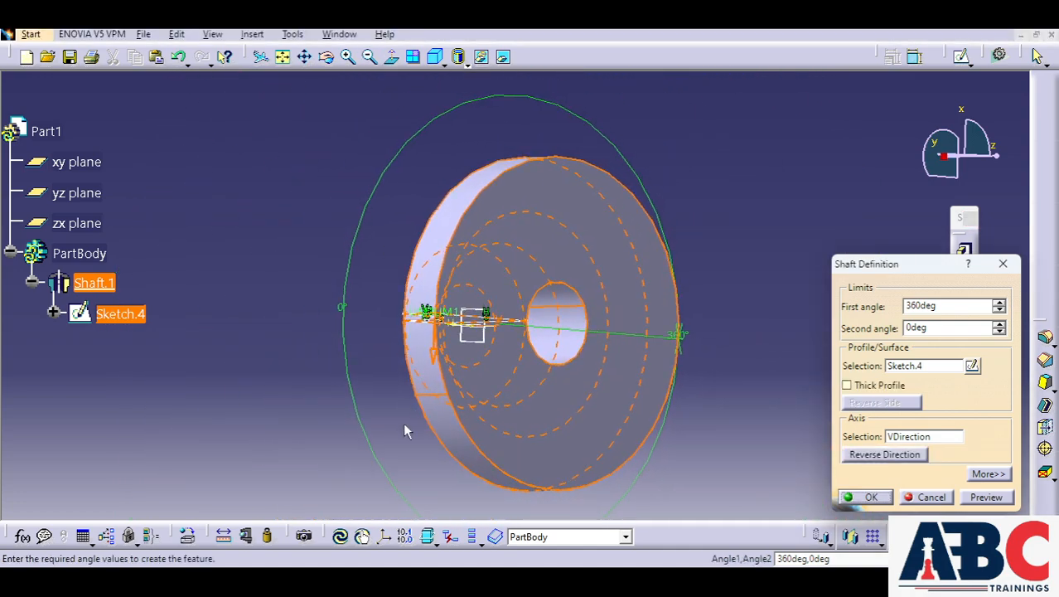
middle_drag(402, 430, 553, 468)
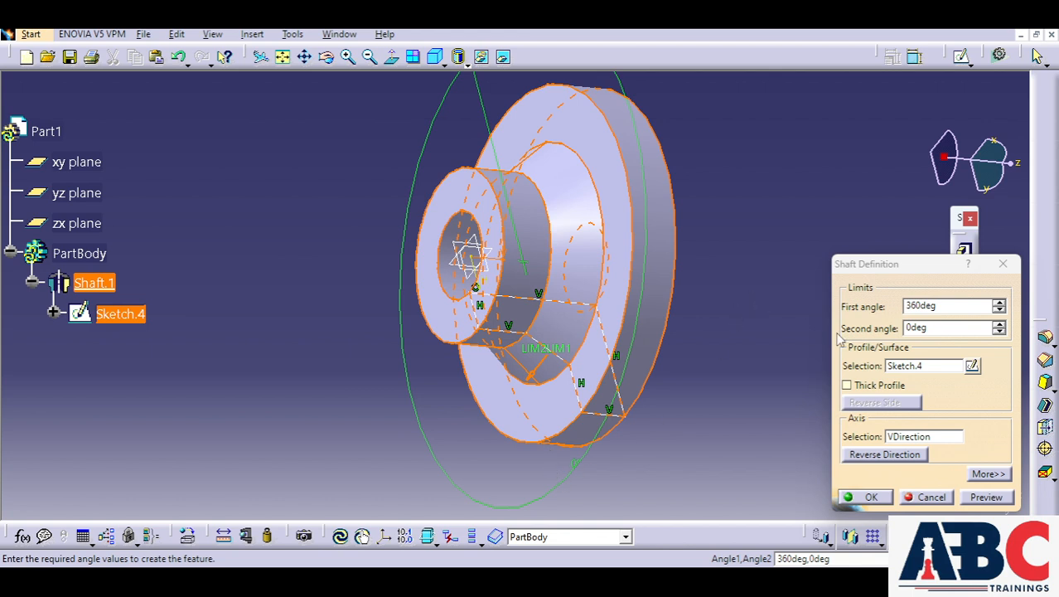
Set the shaft's first angle to 270 degrees and apply the definition.
double_click(952, 305)
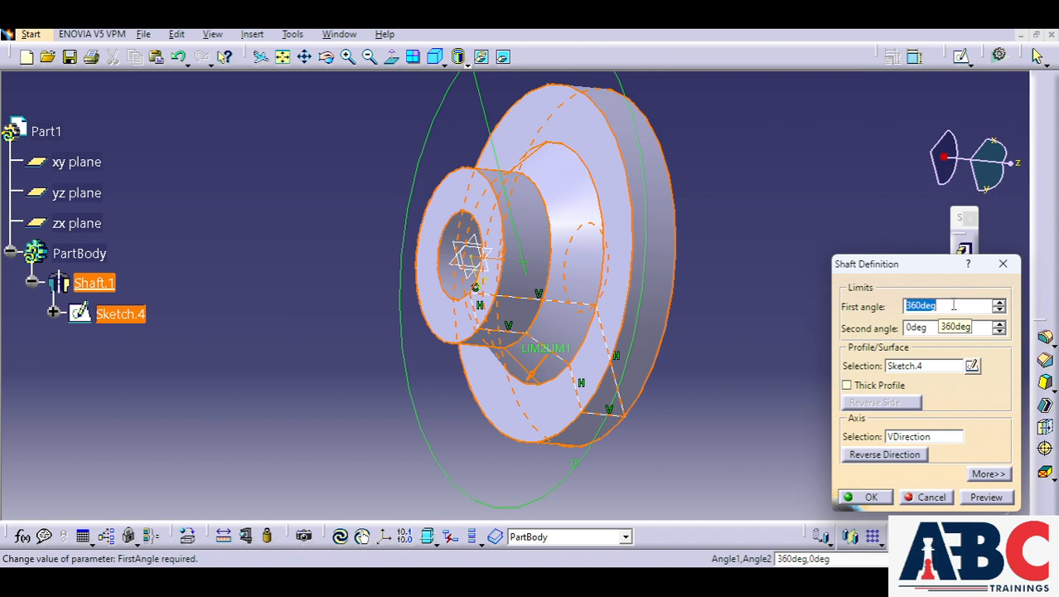
text(270)
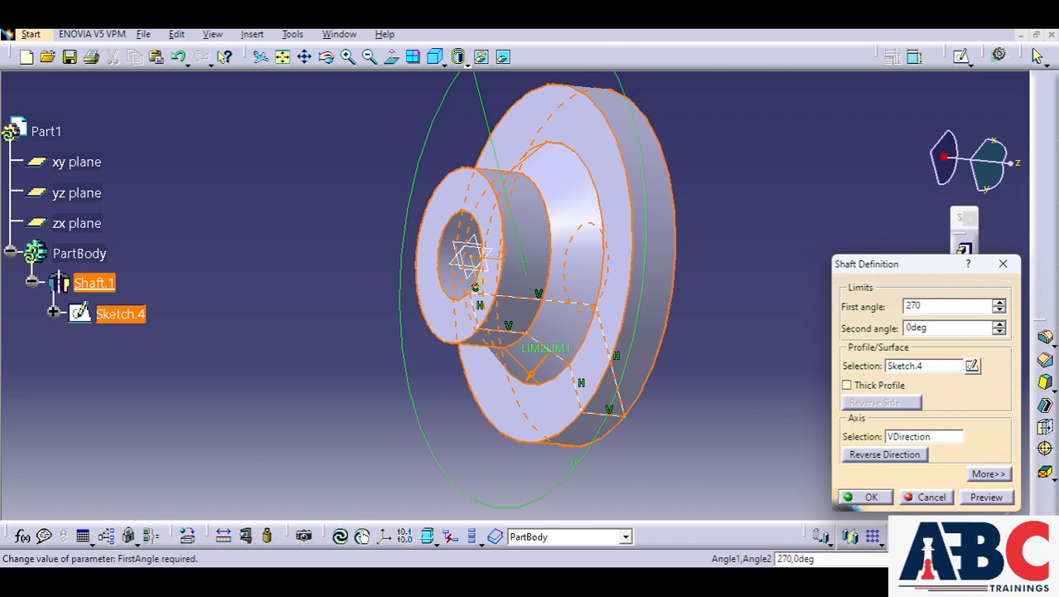
key(Return)
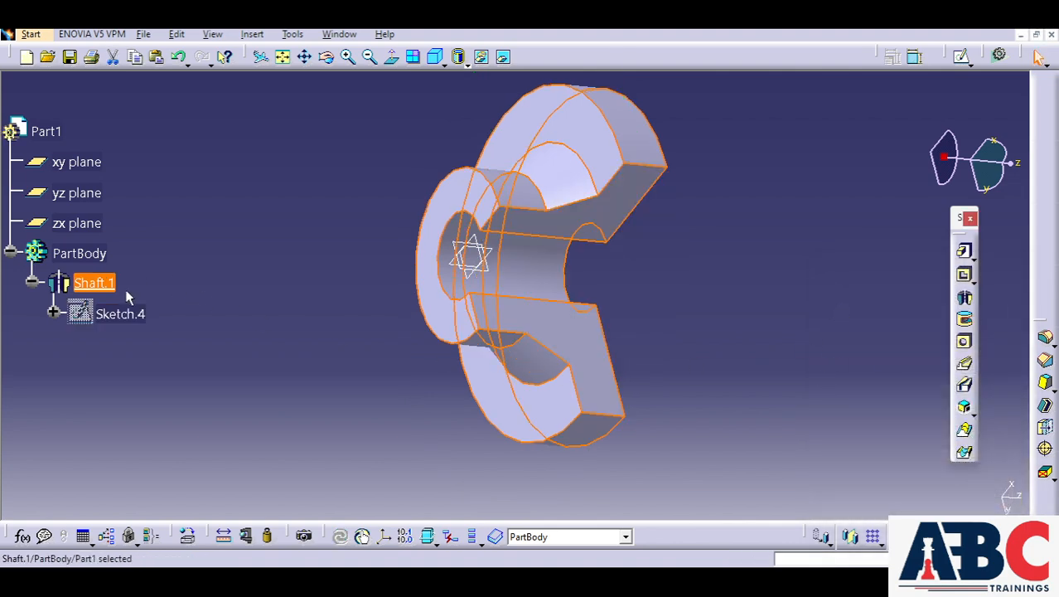
Reopen the shaft's definition, flip the revolution direction in the model and switch it back.
double_click(95, 284)
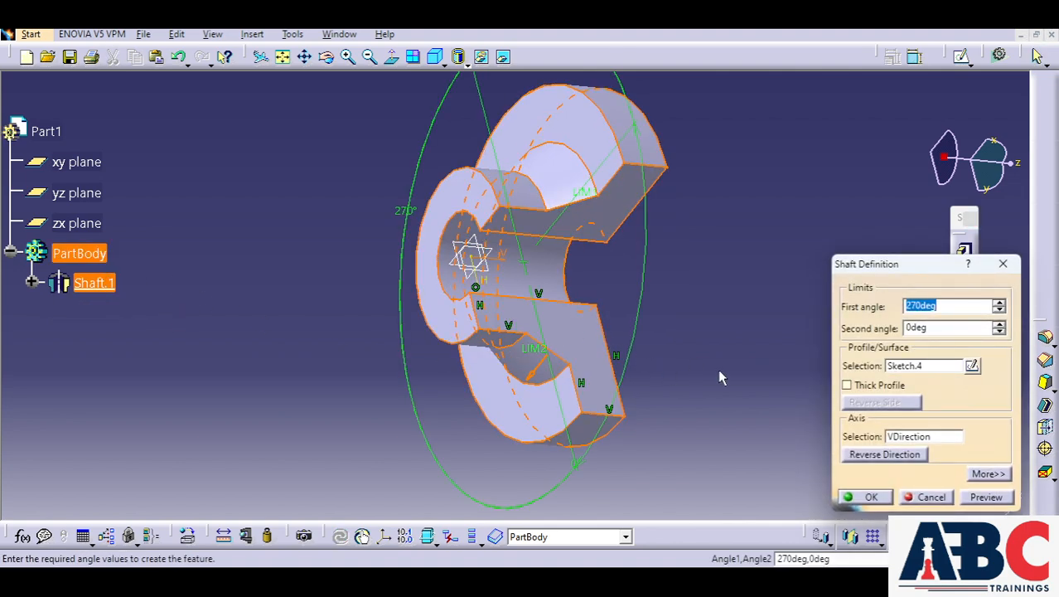
middle_drag(746, 354, 451, 118)
middle_drag(248, 285, 463, 353)
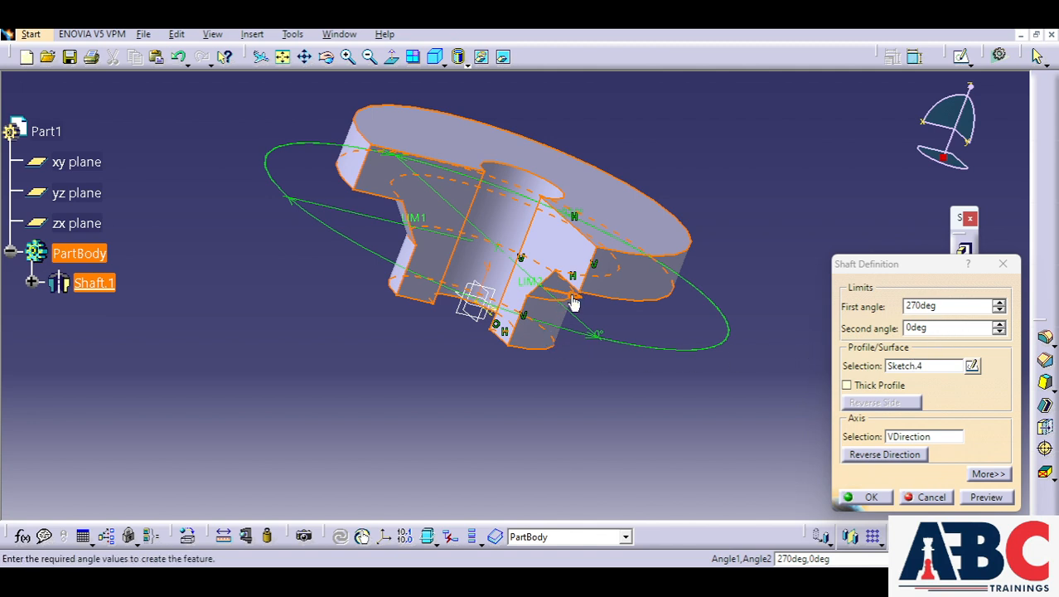
middle_drag(350, 339, 357, 430)
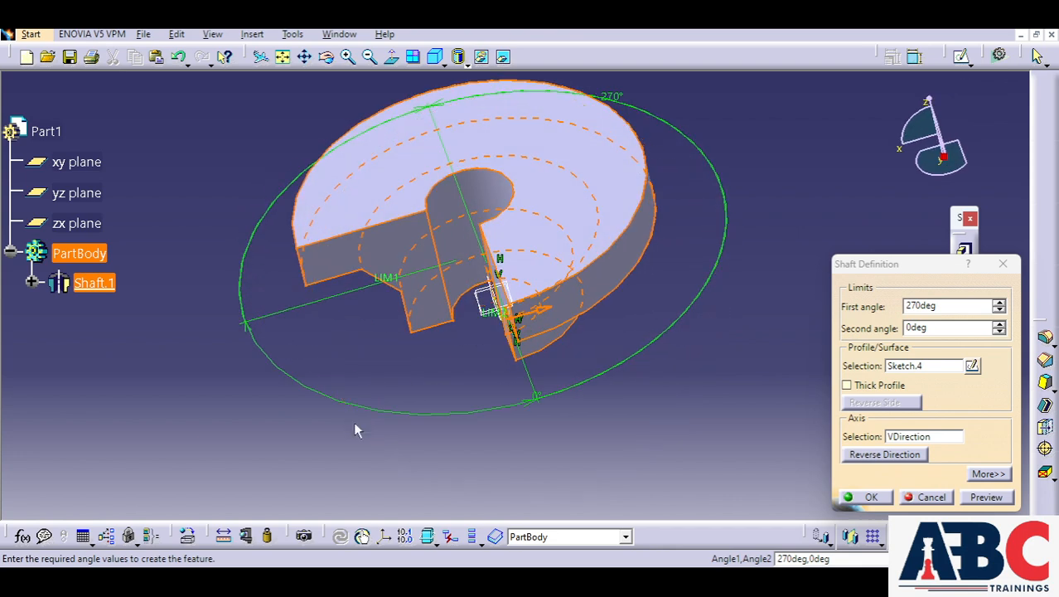
click(544, 313)
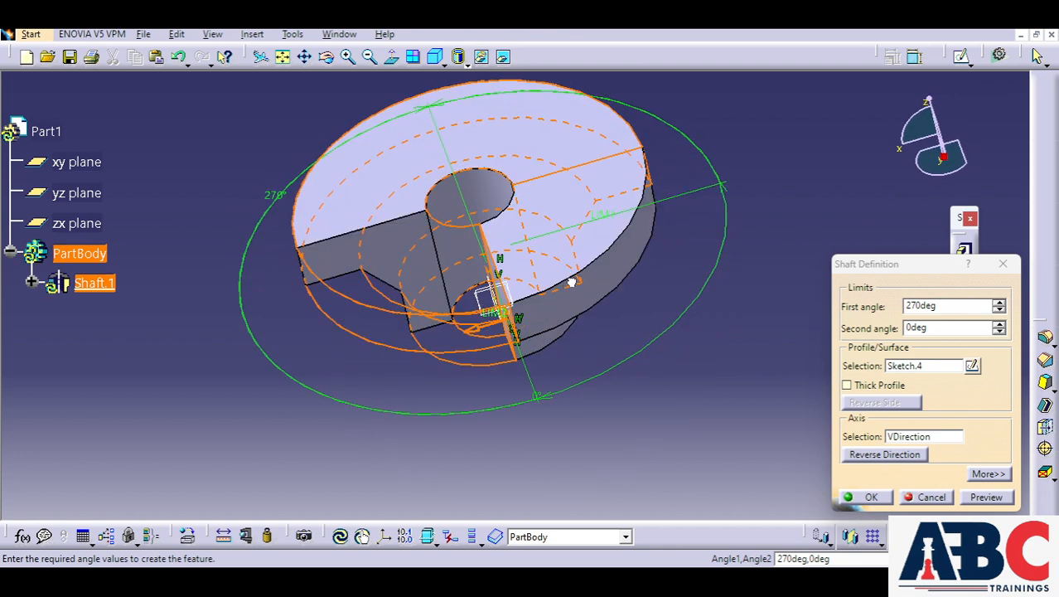
click(471, 330)
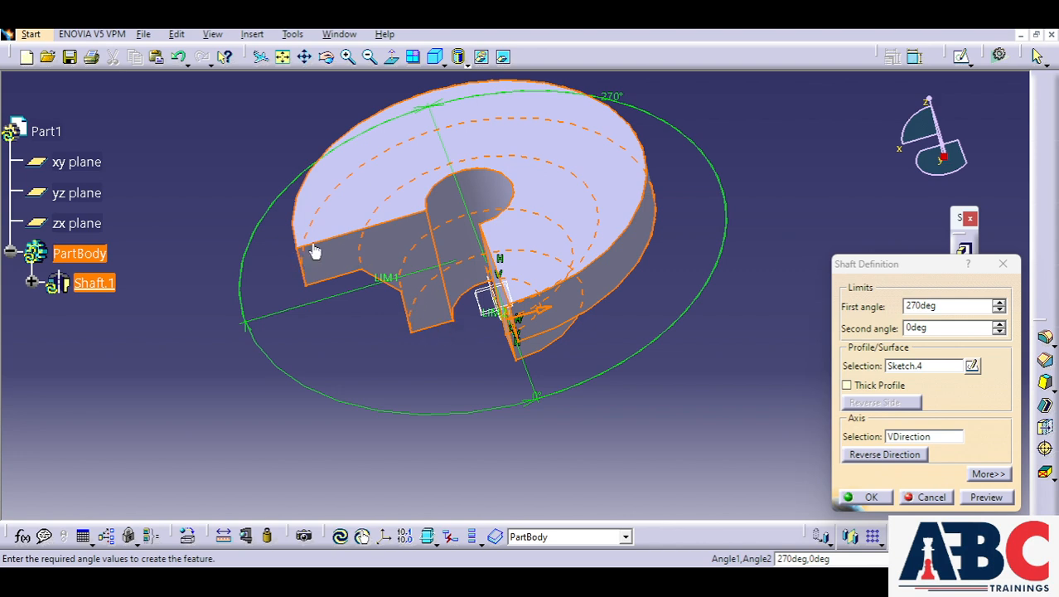
Viewing along the shaft's axis, preview the reversed revolution direction, restore the original direction and preview it again.
middle_drag(314, 244, 476, 458)
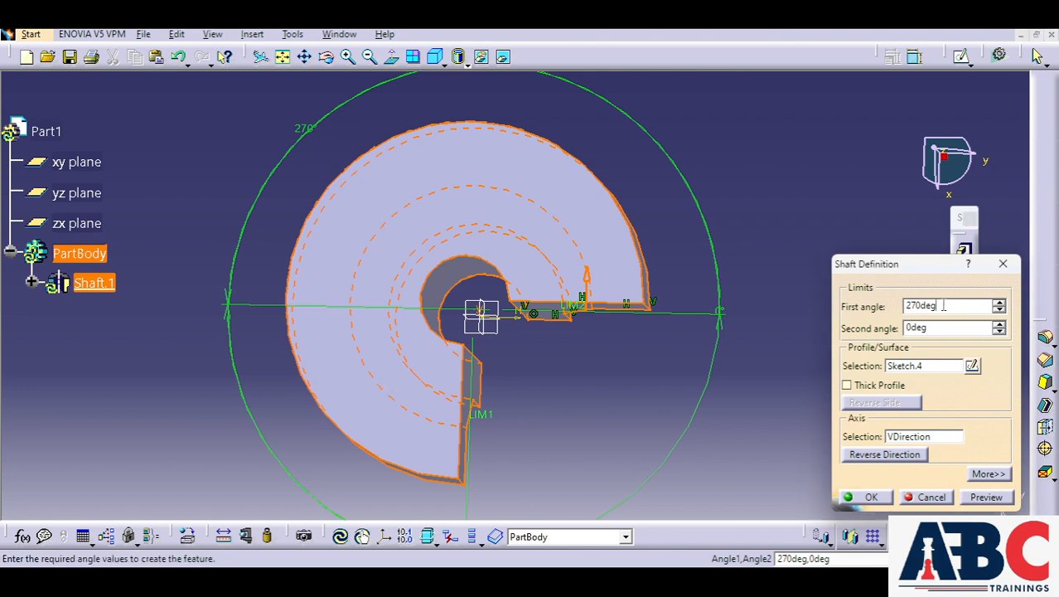
click(585, 274)
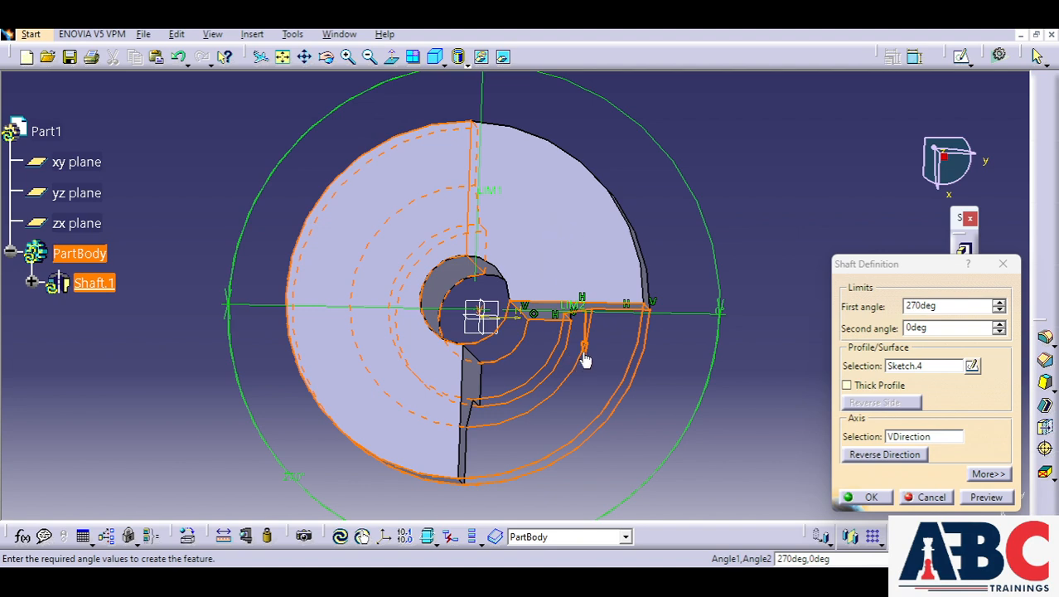
click(585, 357)
click(585, 288)
click(986, 498)
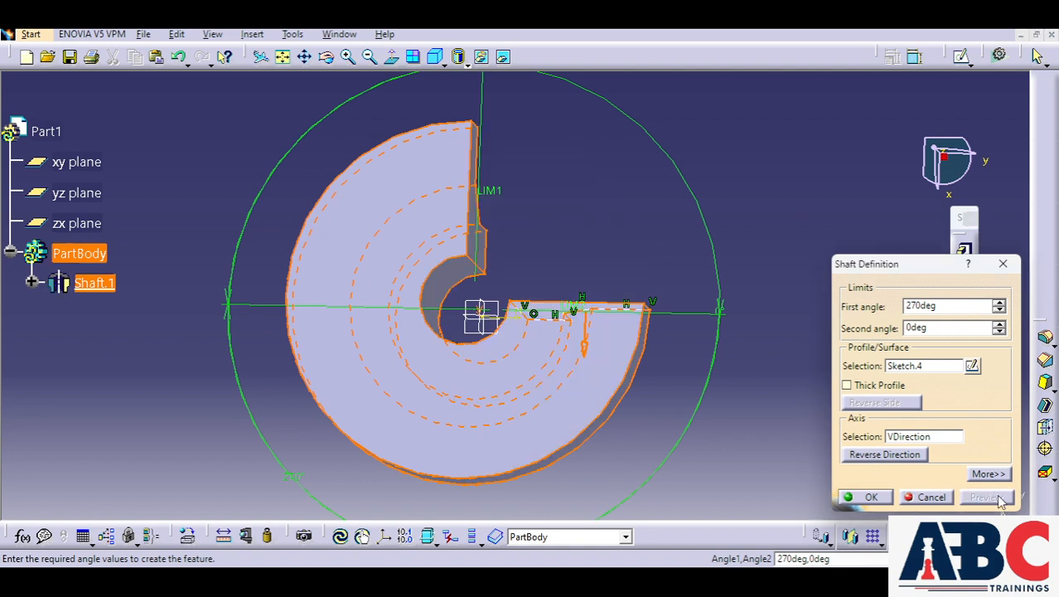
click(586, 352)
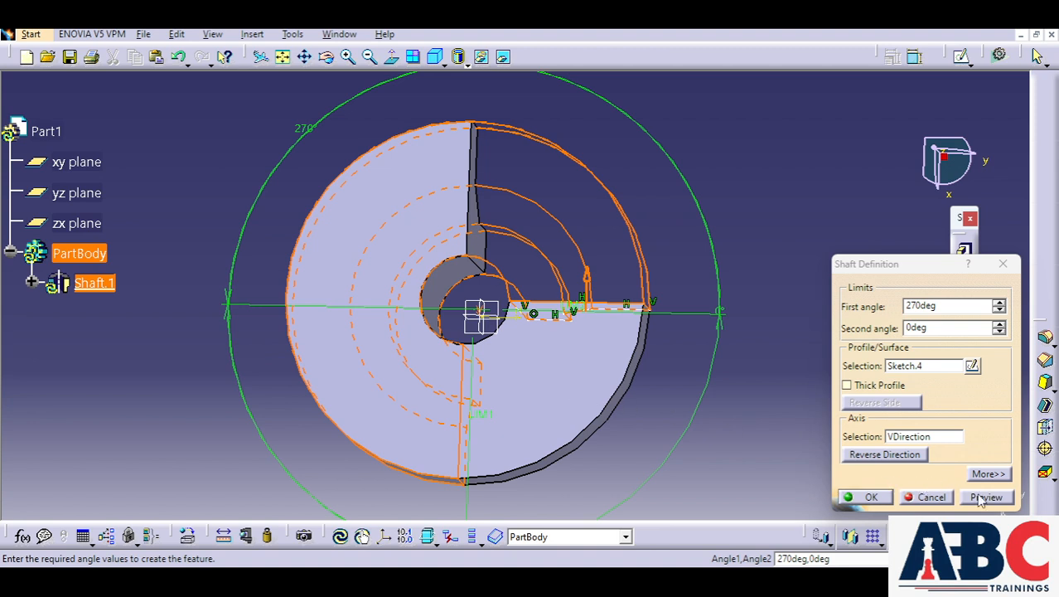
click(985, 497)
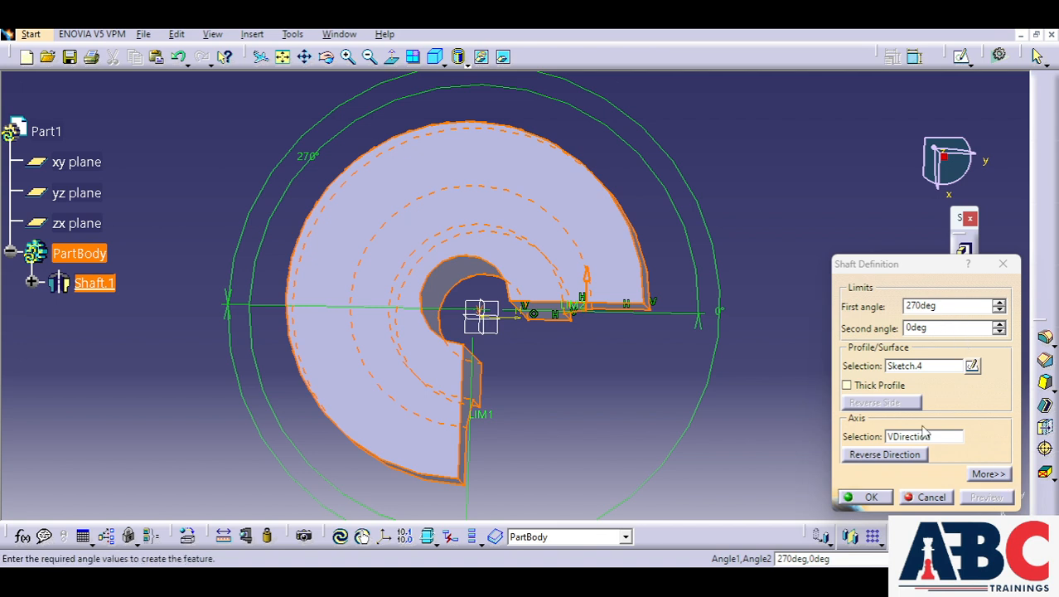
Set the shaft's second angle to 30 degrees and apply the definition.
double_click(939, 330)
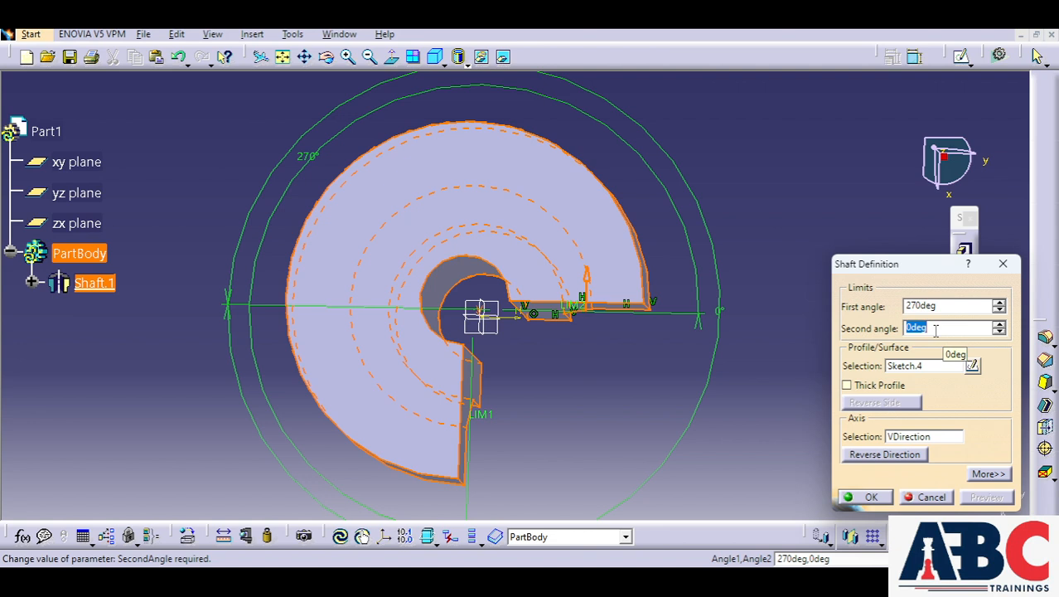
text(30)
key(Return)
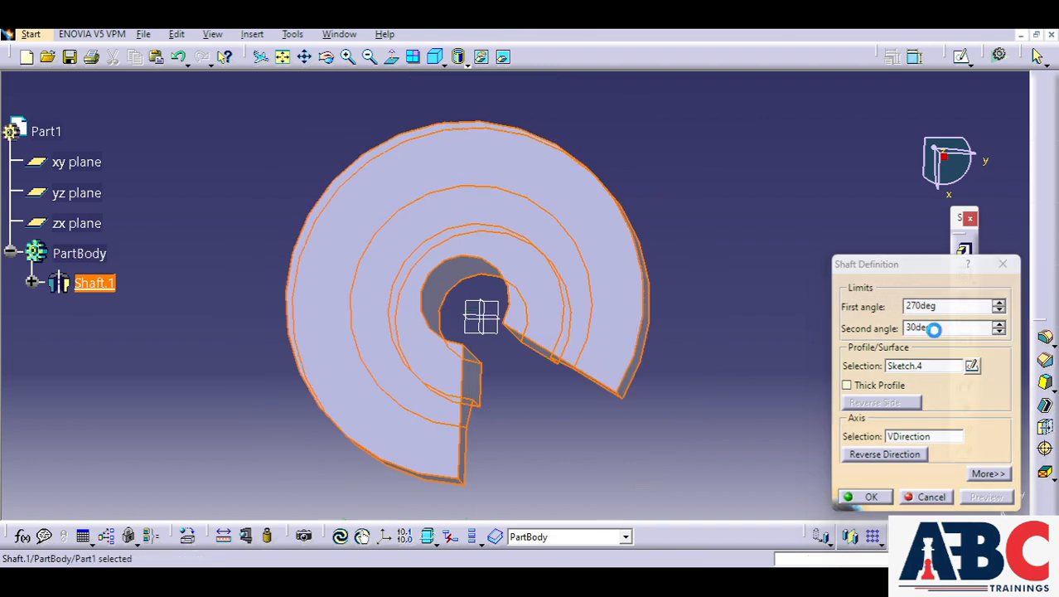
Apply the shaft's definition, reopen it, set the second angle to 0 degrees and apply it again.
click(865, 497)
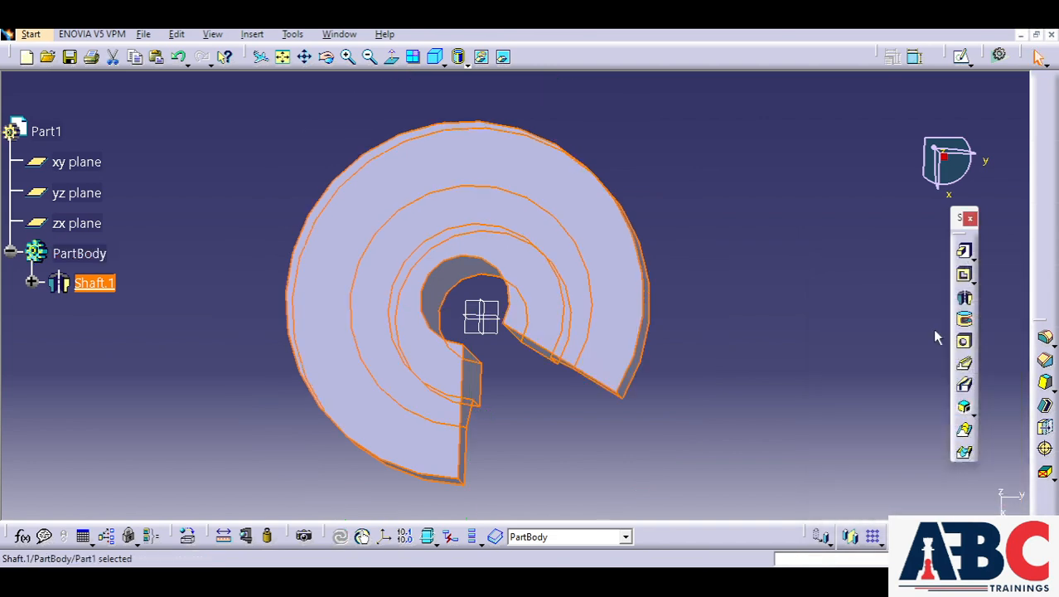
double_click(93, 282)
middle_drag(569, 438, 494, 318)
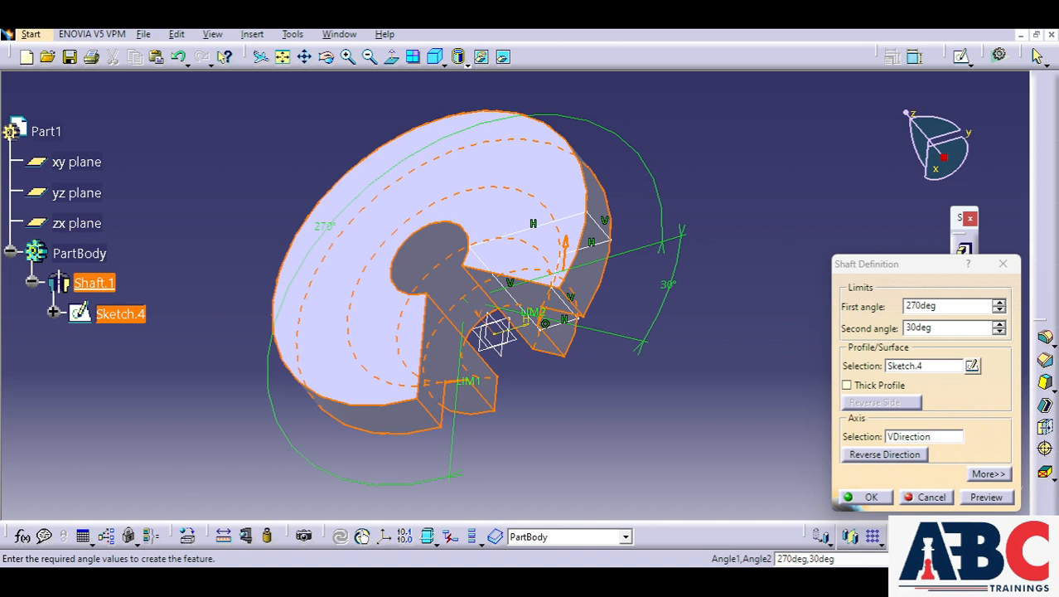
double_click(947, 330)
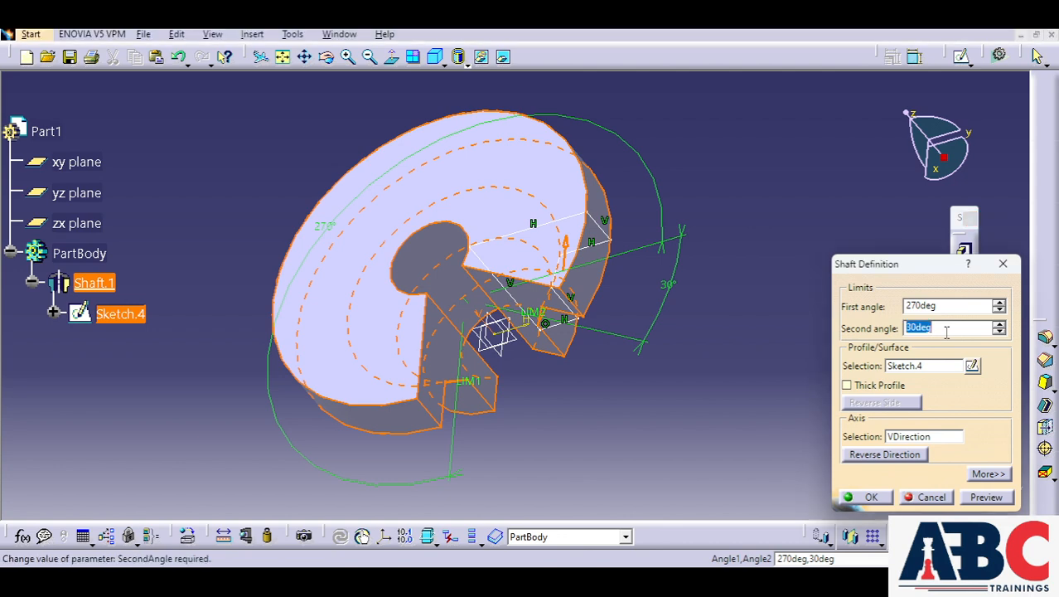
text(90)
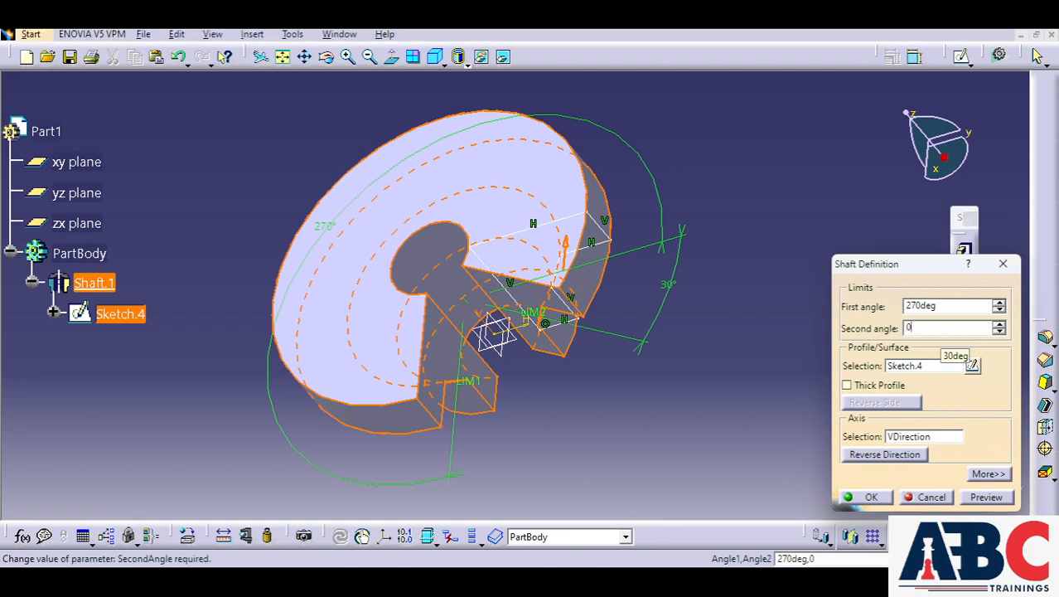
key(Return)
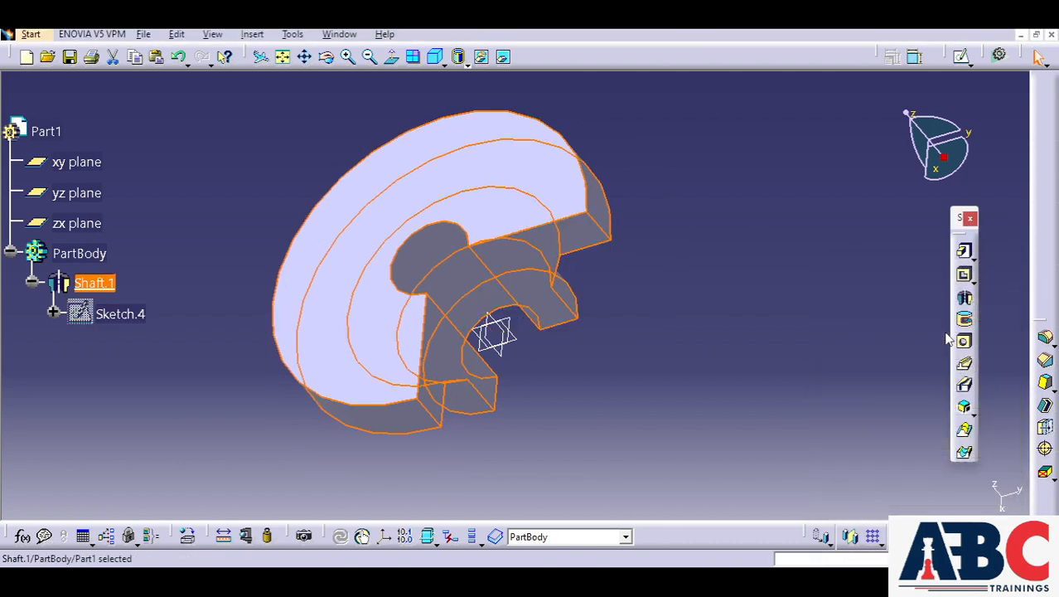
click(588, 400)
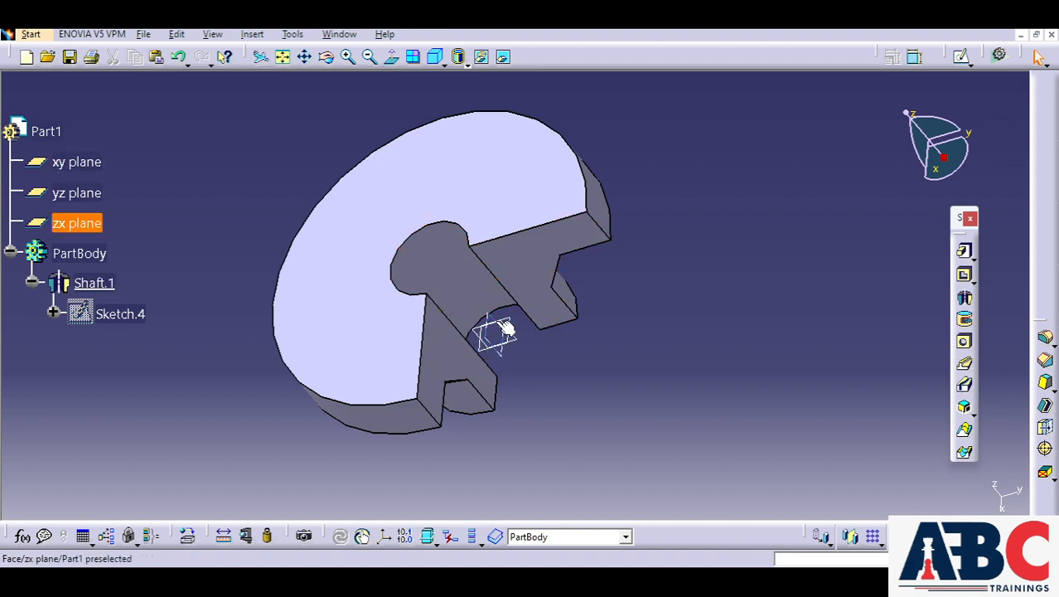
Sketch a small rectangle overlapping the central bore on the shaft's flat cut face and exit the sketch.
click(526, 271)
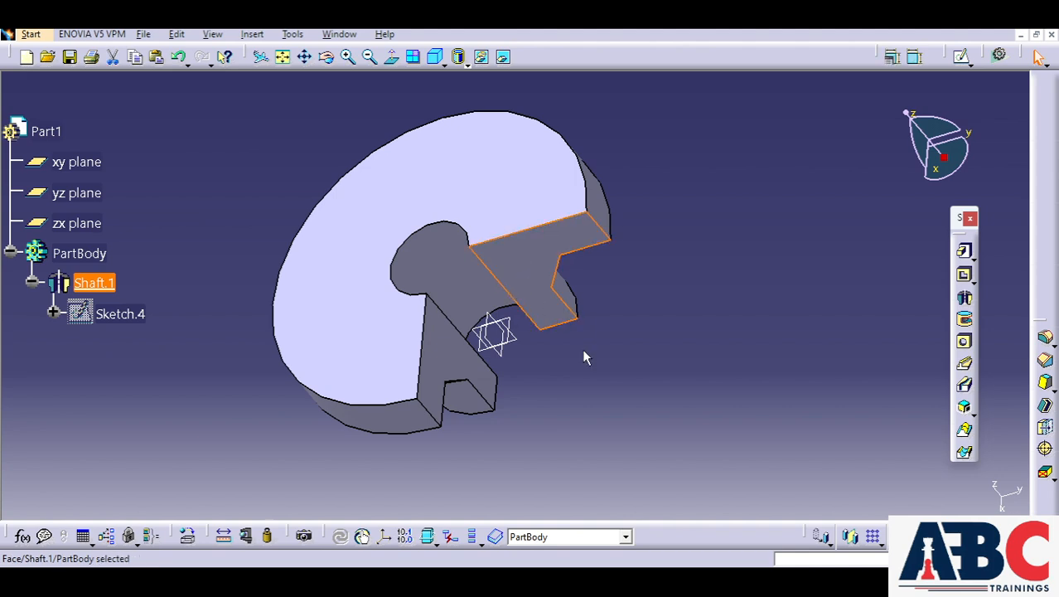
click(962, 58)
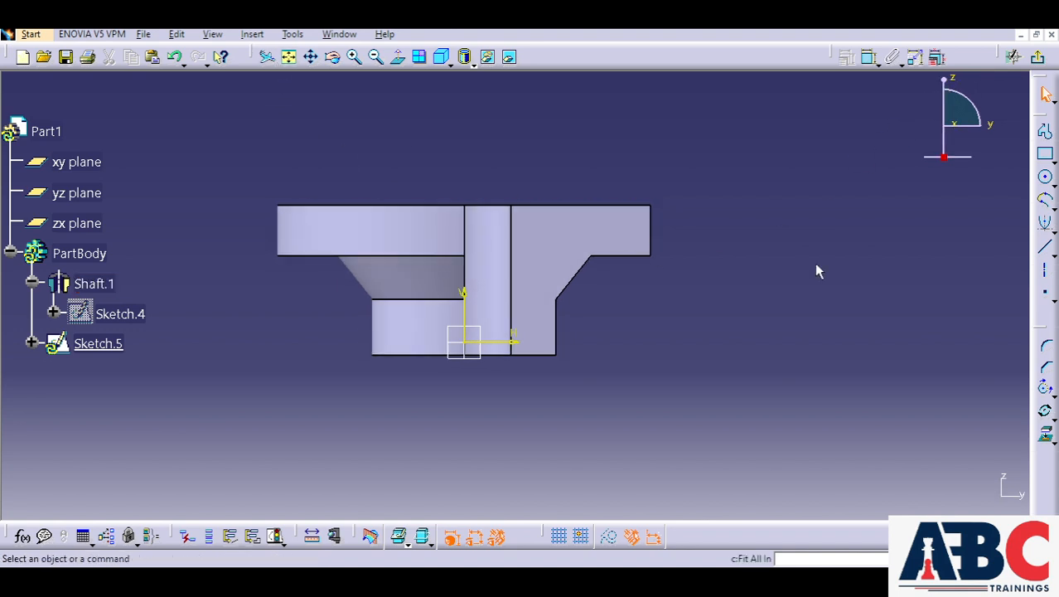
click(1045, 154)
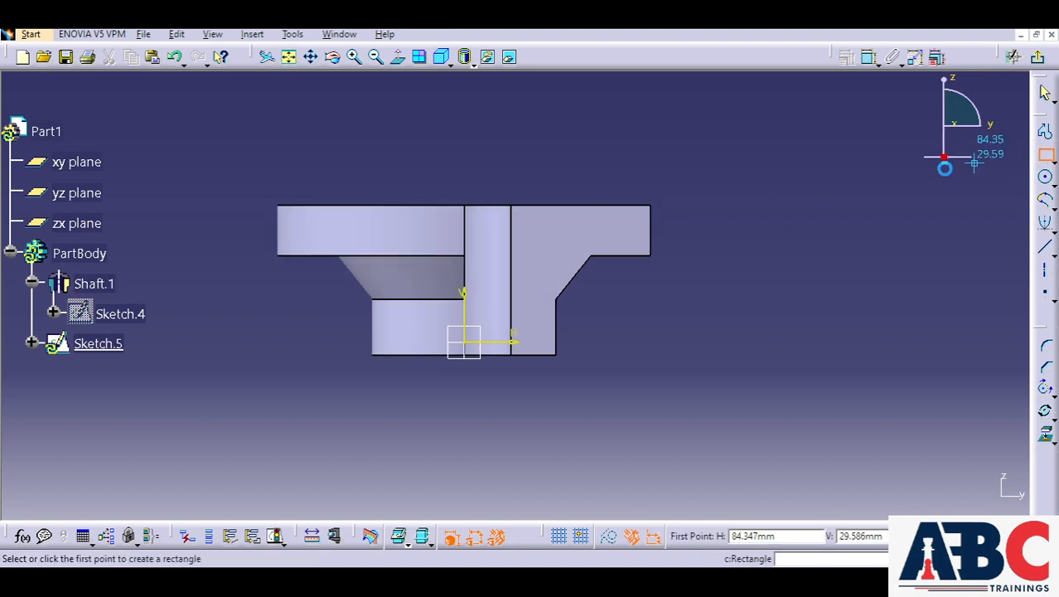
click(487, 247)
click(538, 326)
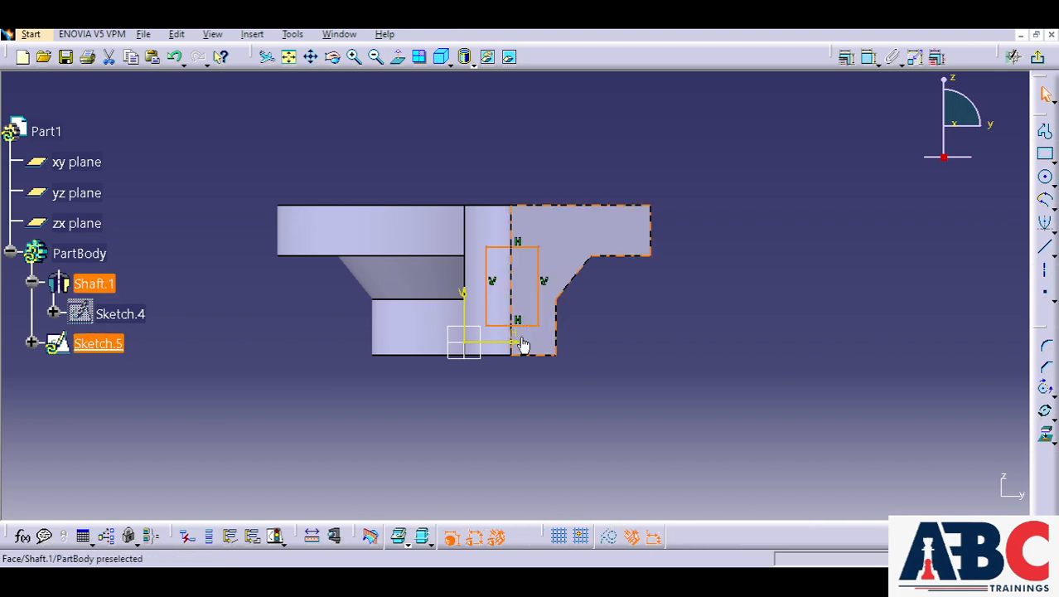
click(1039, 58)
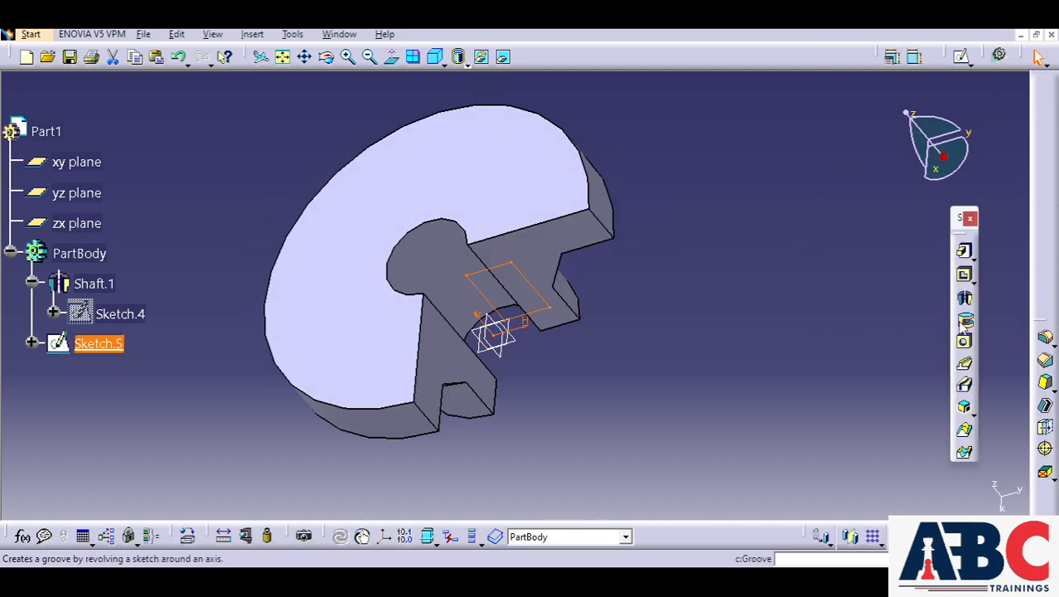
Cut a 270-degree groove from the rectangle sketch, using the shaft's axis instead of the sketch edge, and preview it before applying.
click(963, 323)
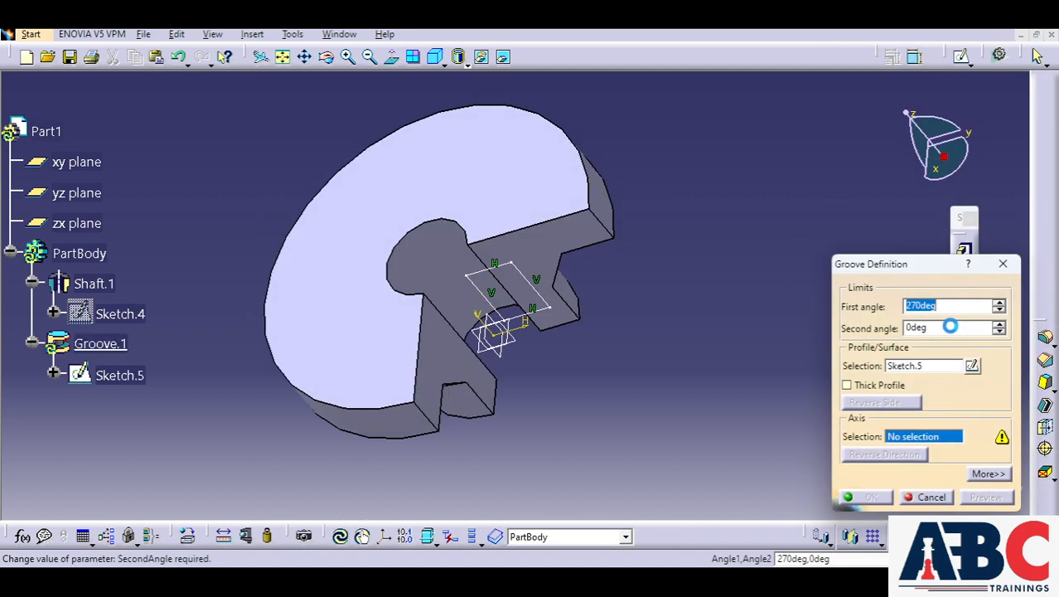
click(483, 282)
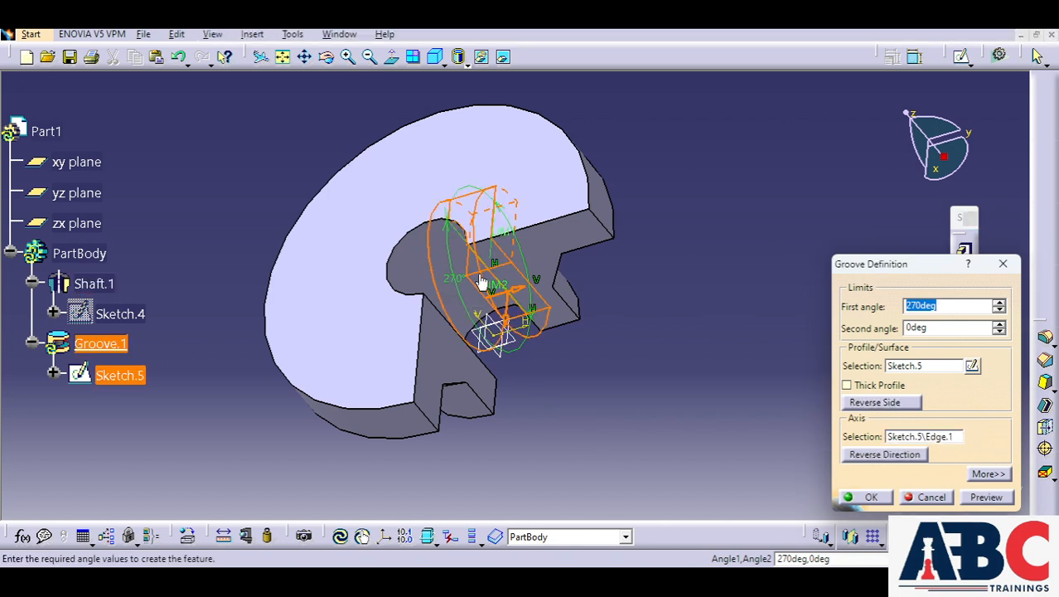
click(937, 436)
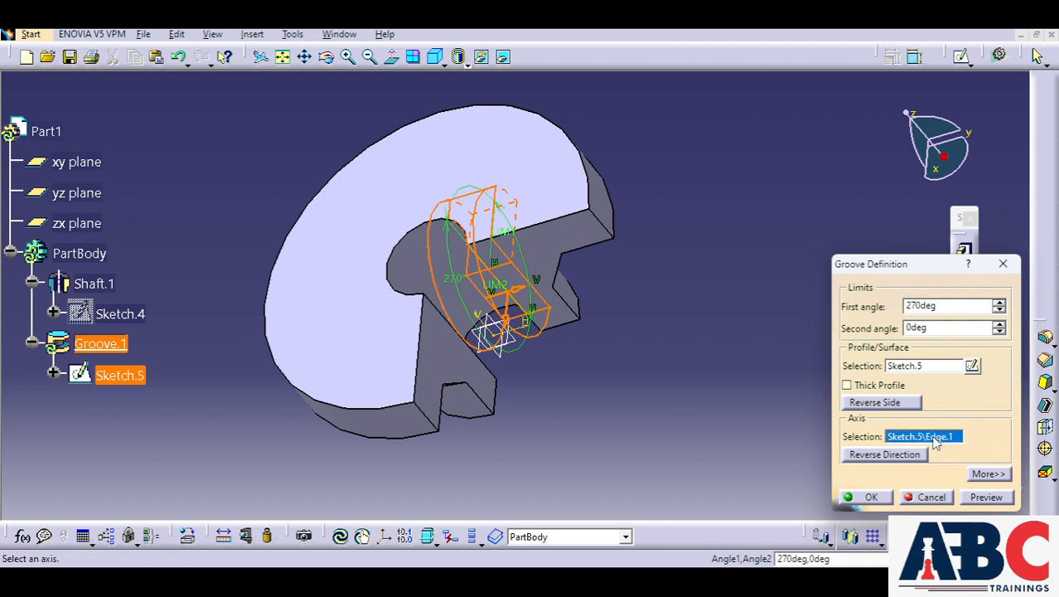
click(481, 300)
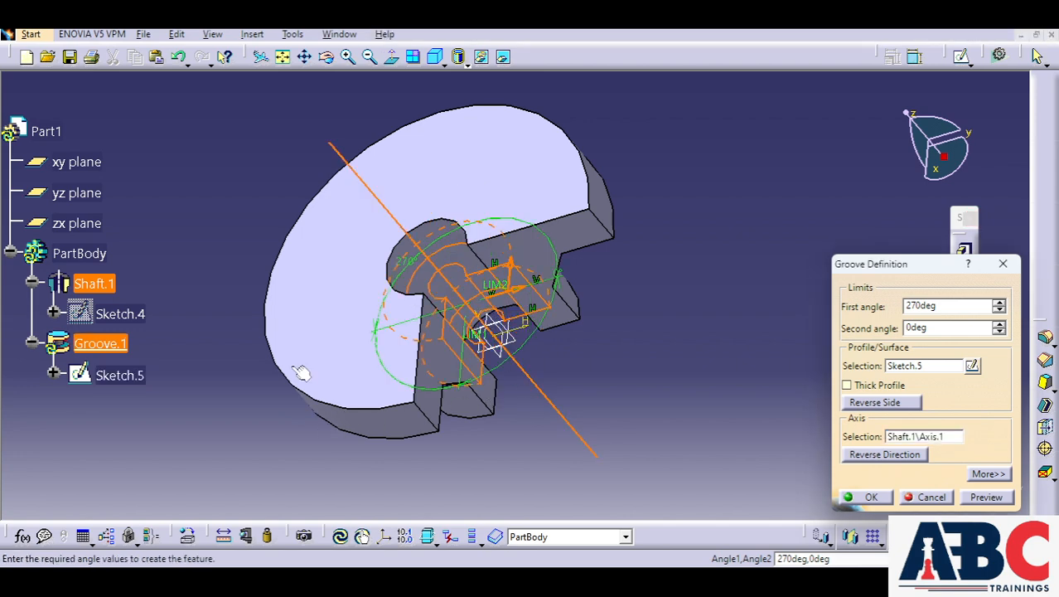
middle_drag(301, 373, 307, 170)
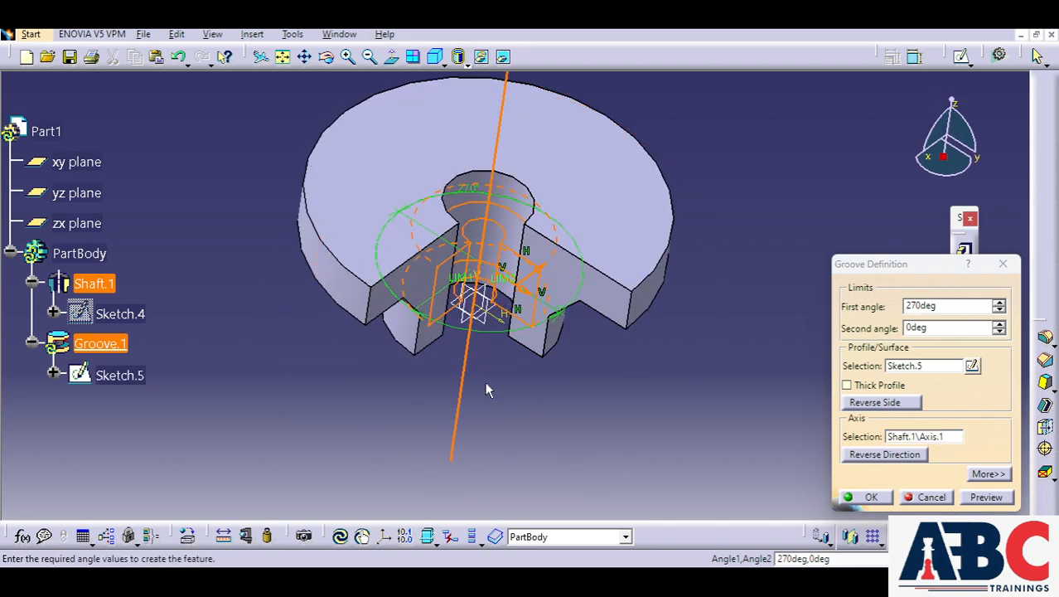
middle_drag(489, 415, 570, 347)
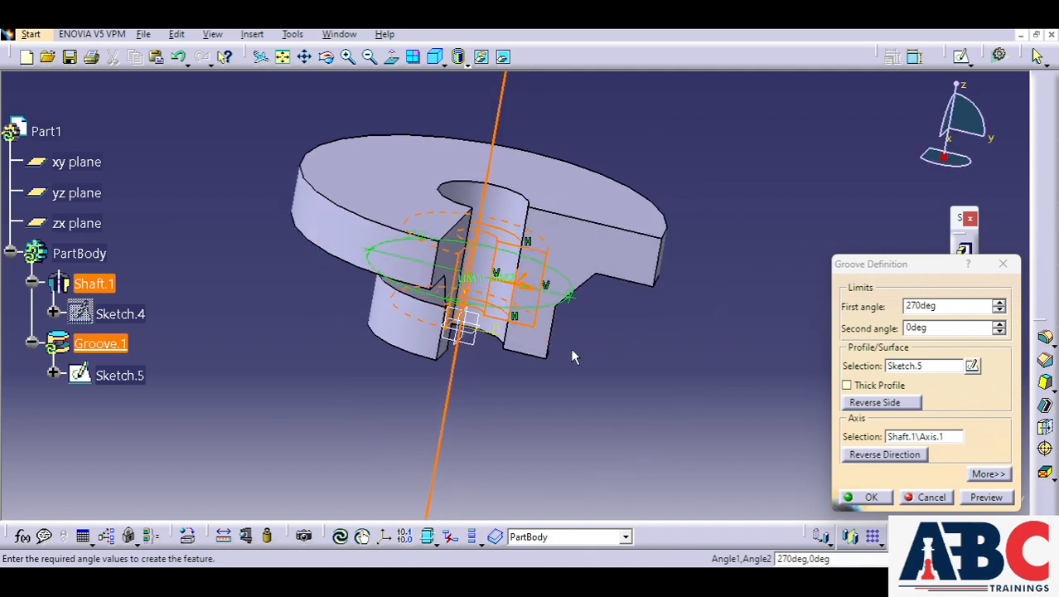
click(1001, 497)
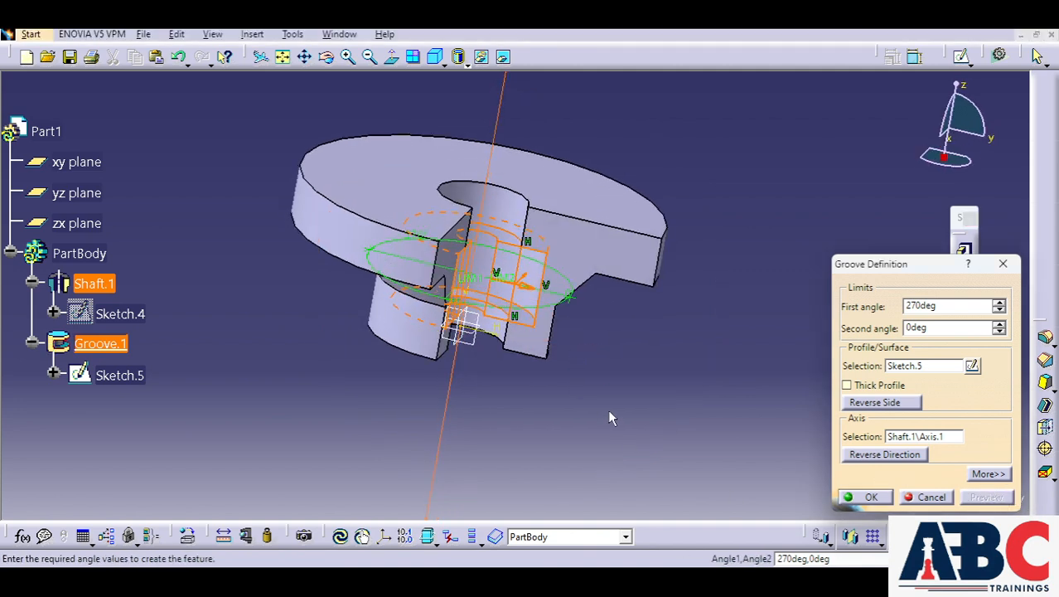
middle_drag(609, 393, 416, 350)
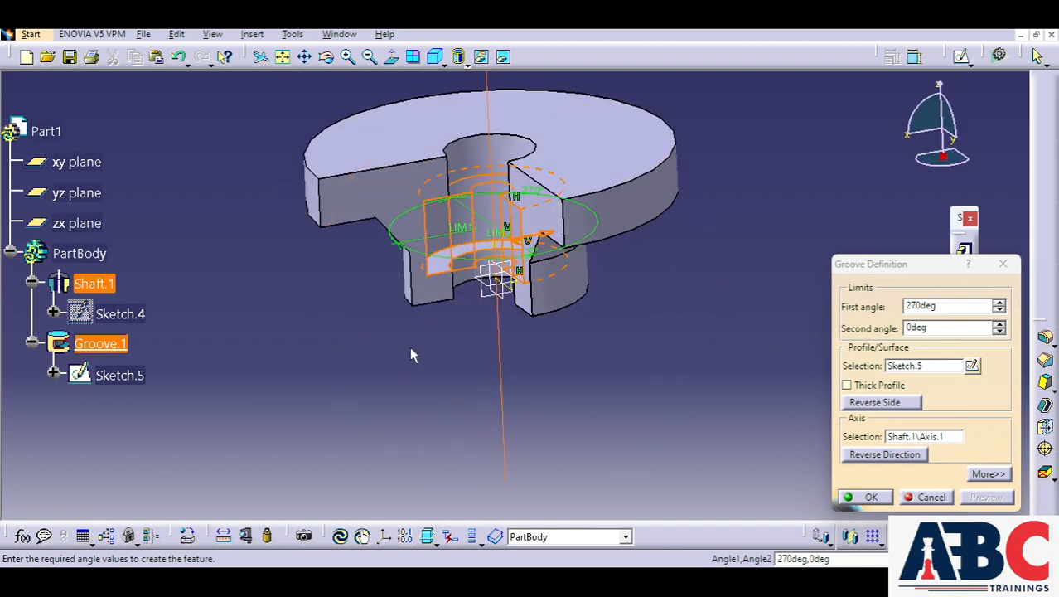
click(874, 499)
middle_drag(428, 367, 462, 336)
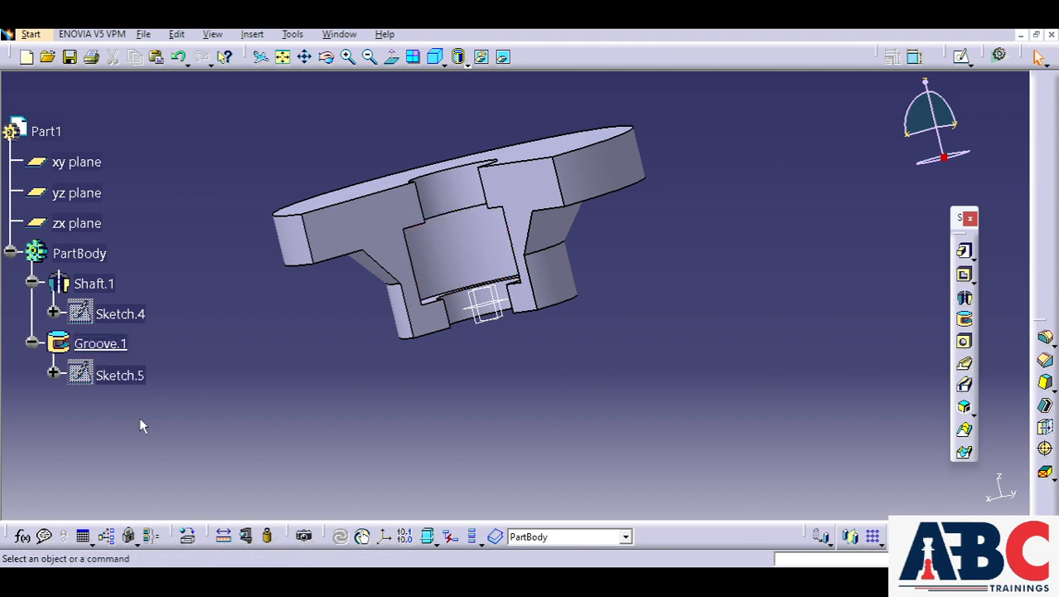
Delete the groove and the shaft together with their aggregated sketches.
click(124, 347)
right_click(124, 347)
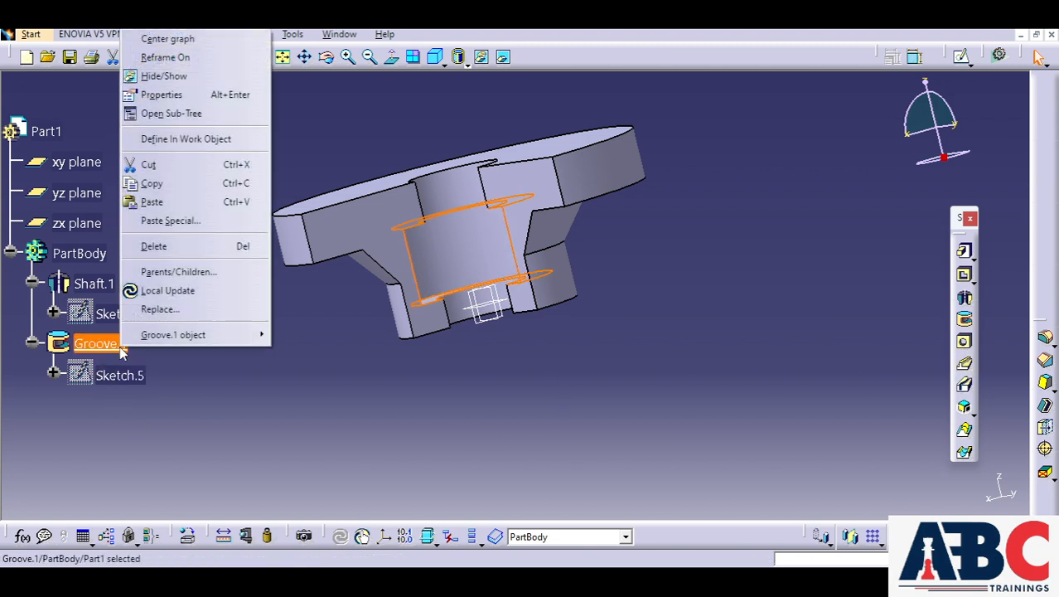
click(154, 246)
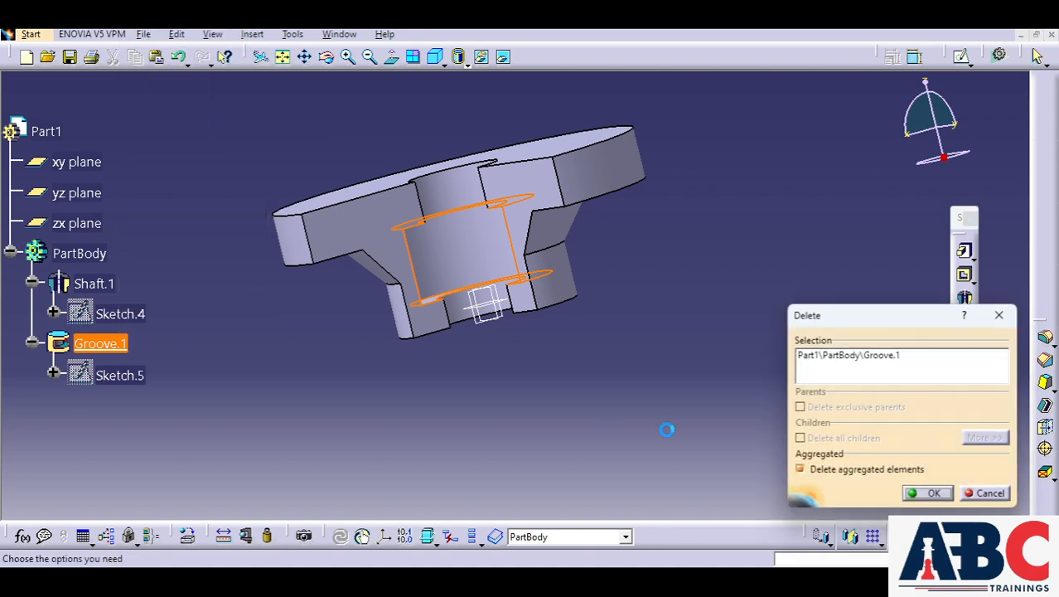
click(930, 493)
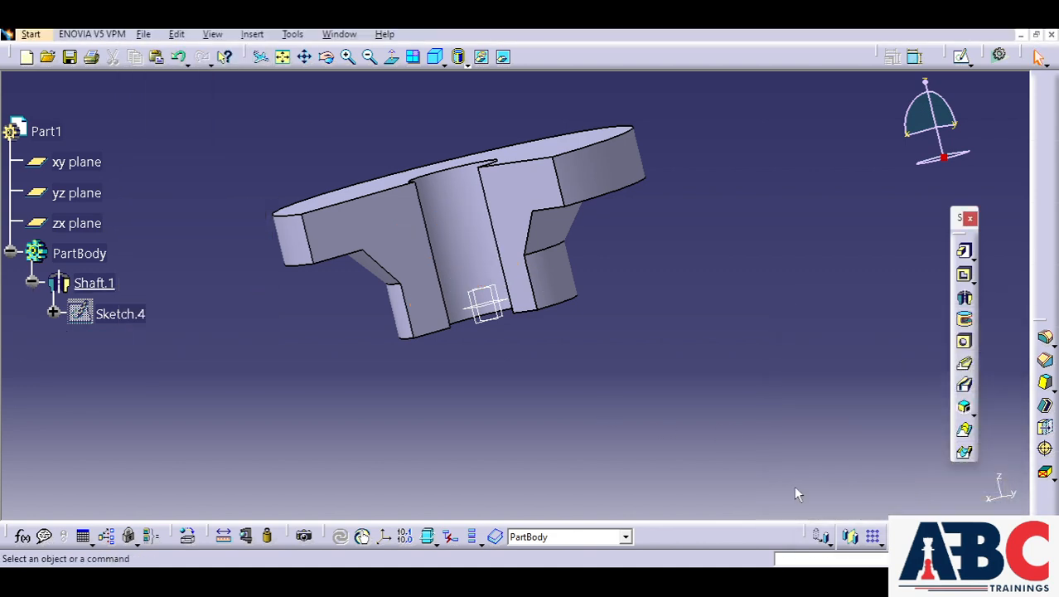
right_click(89, 283)
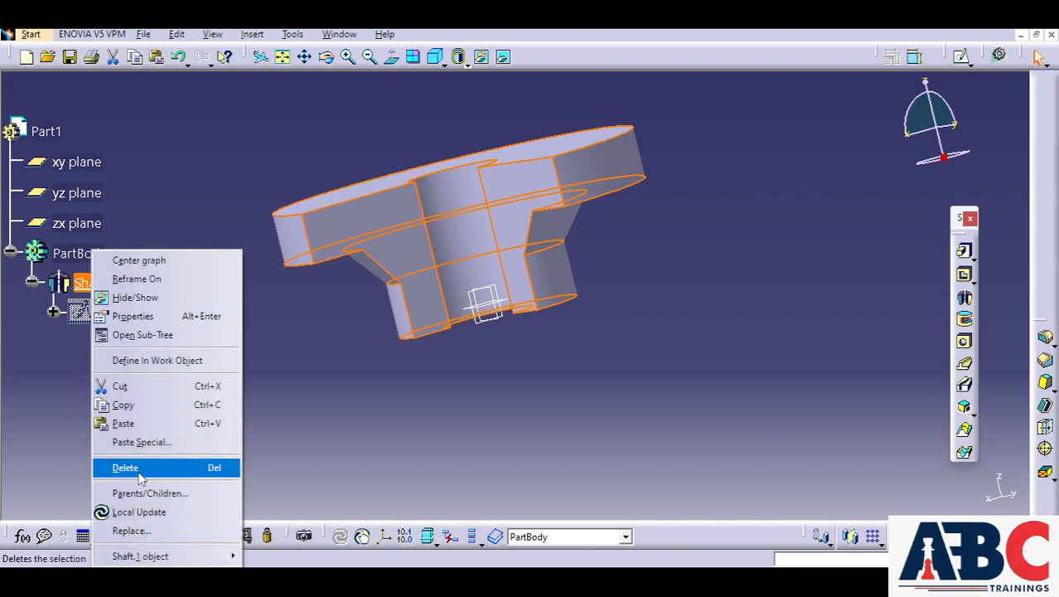
click(126, 467)
click(932, 493)
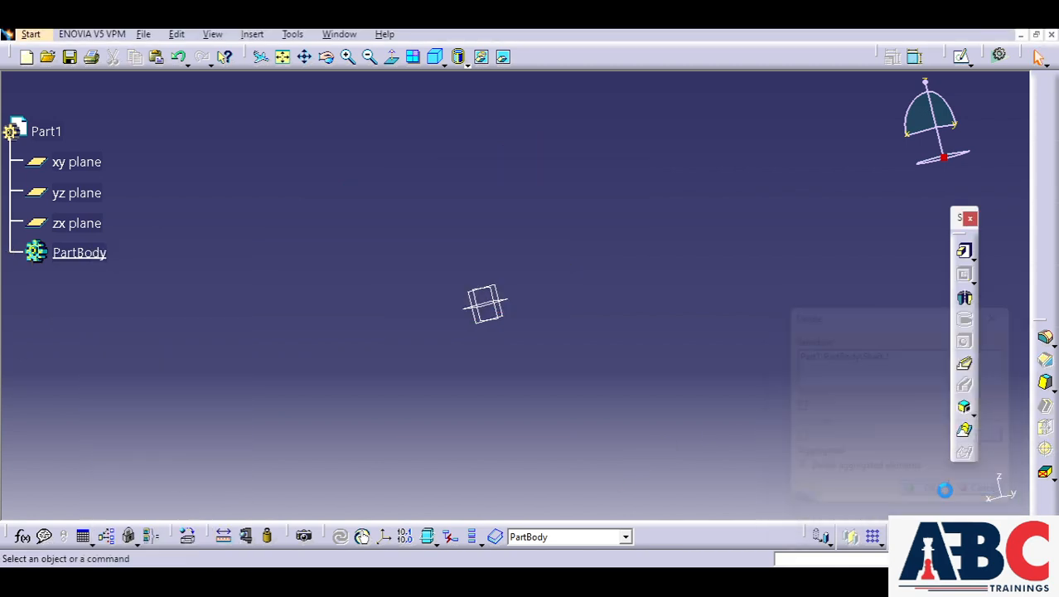
Sketch a rectangle around the origin on the xy plane, with one corner at about H 26 mm, V -20 mm, and exit the sketch.
middle_drag(513, 293, 511, 331)
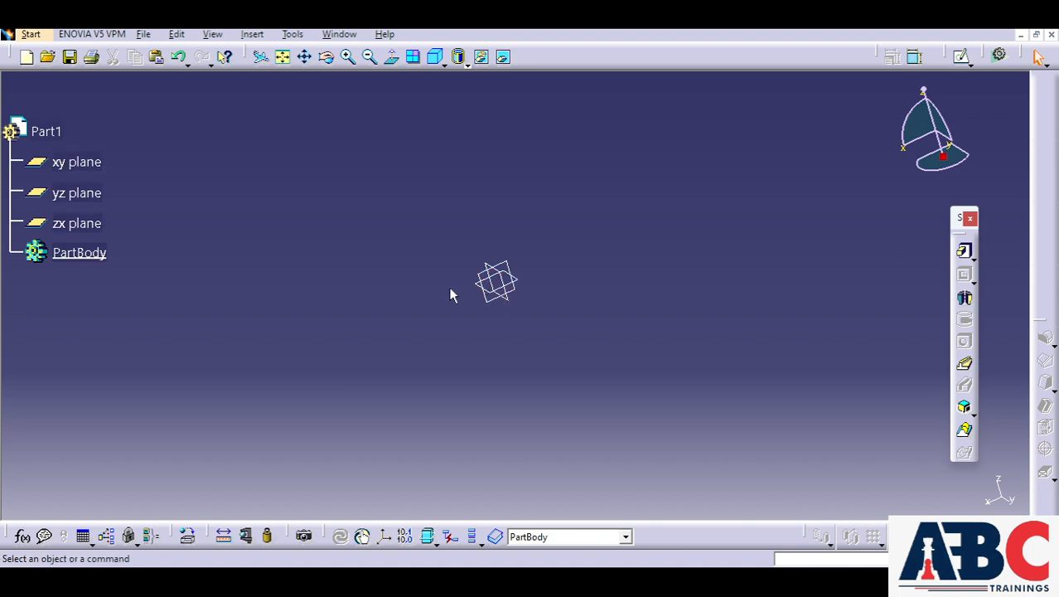
click(488, 286)
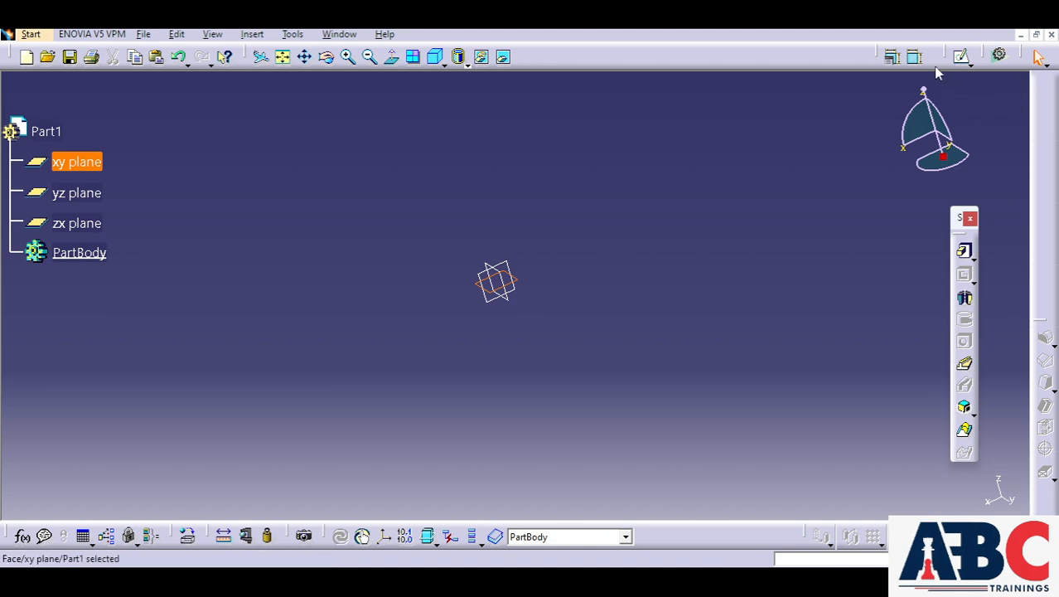
click(961, 56)
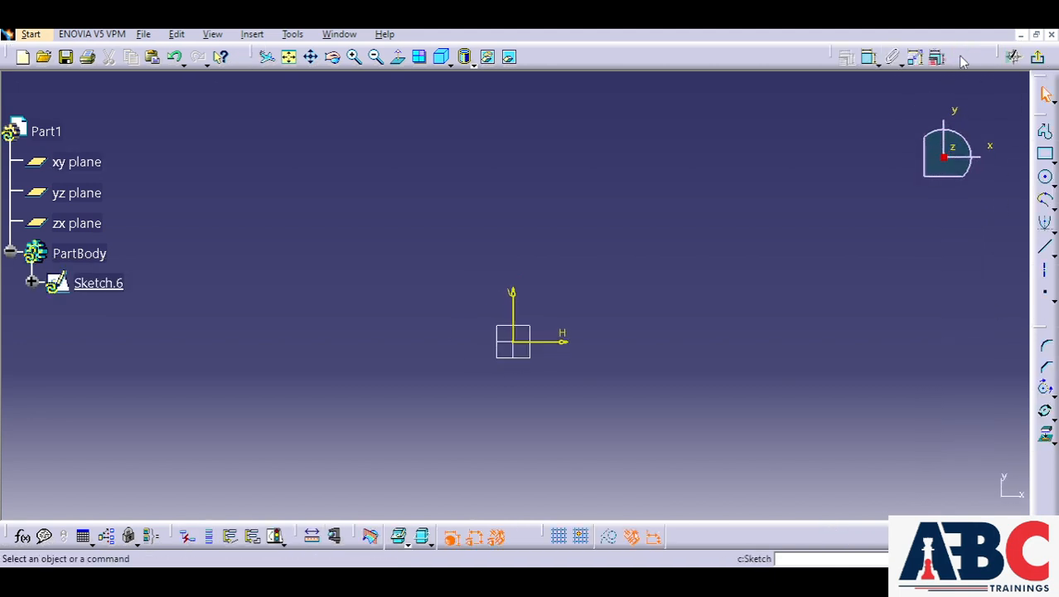
click(1042, 153)
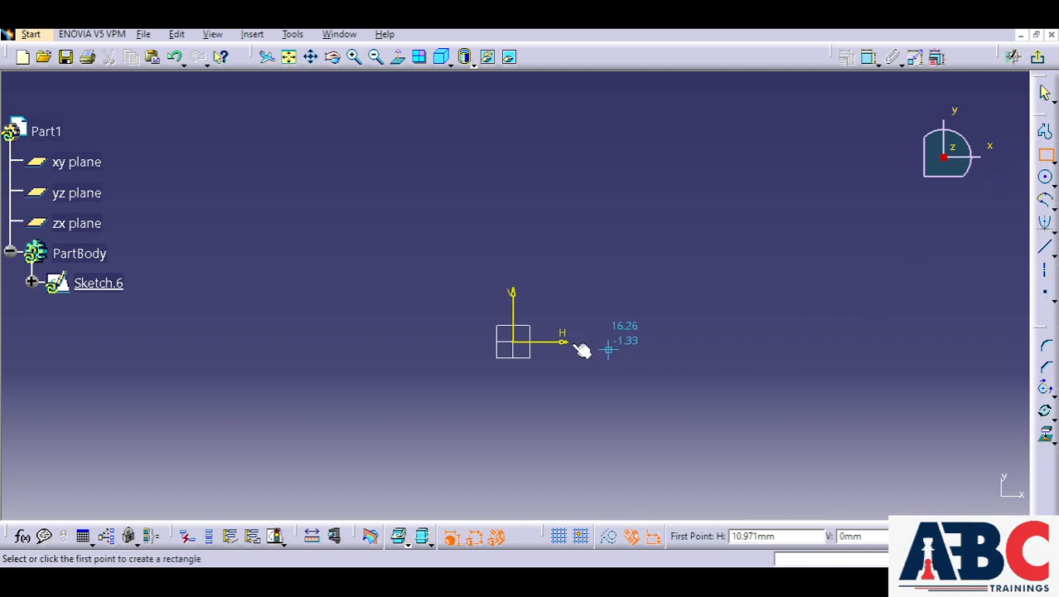
click(391, 229)
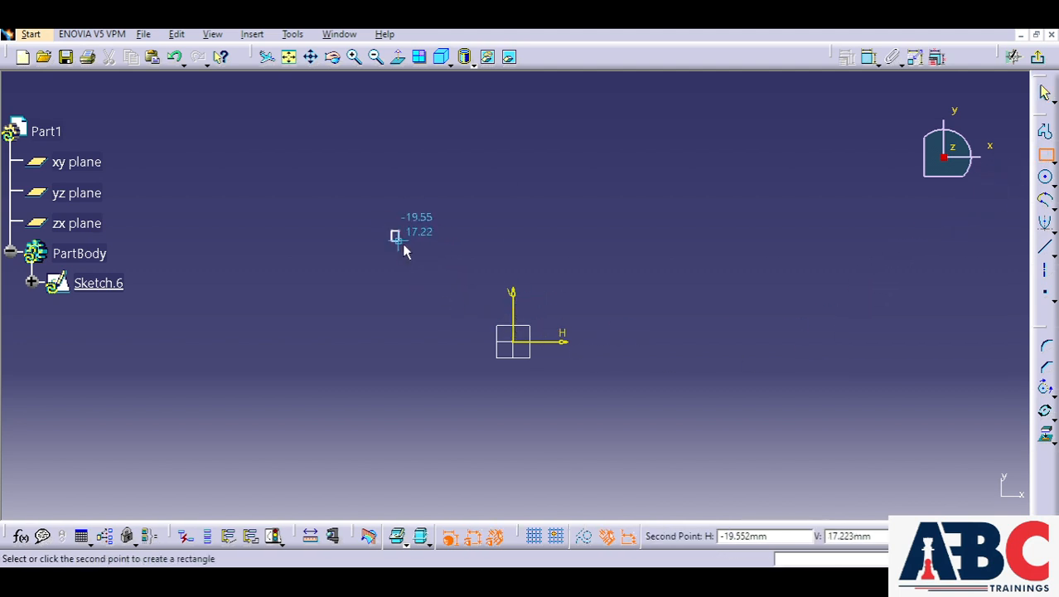
click(667, 458)
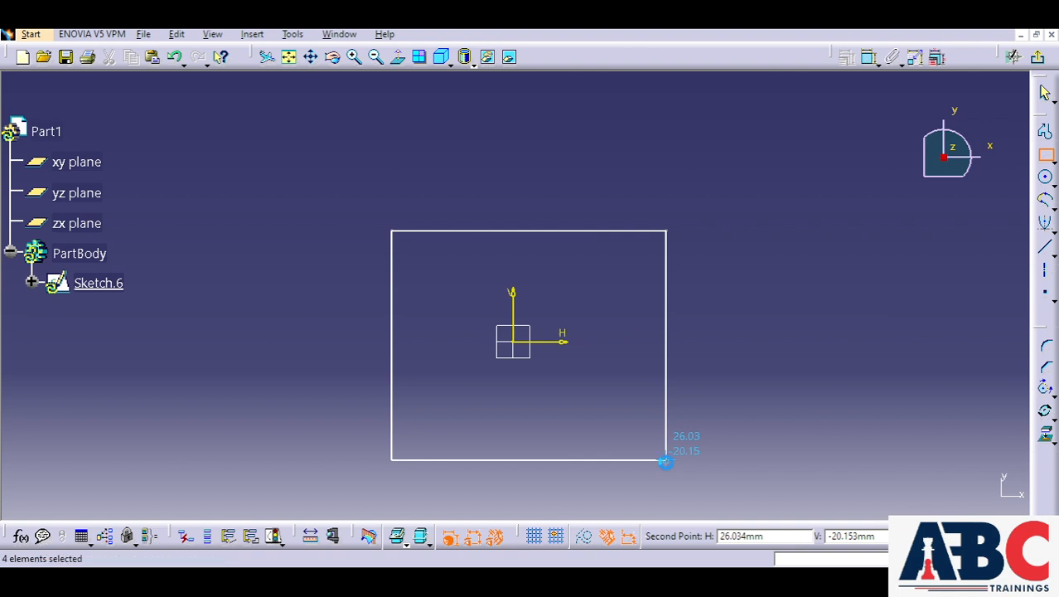
click(1045, 93)
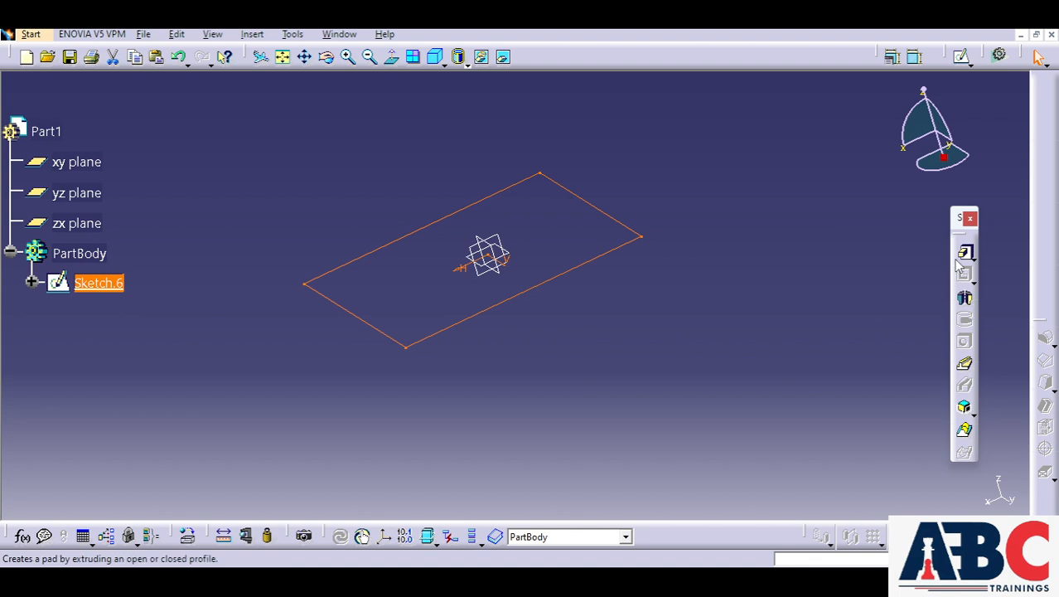
Pad the rectangle sketch 30 mm upward, trying the reversed direction before applying it.
click(963, 251)
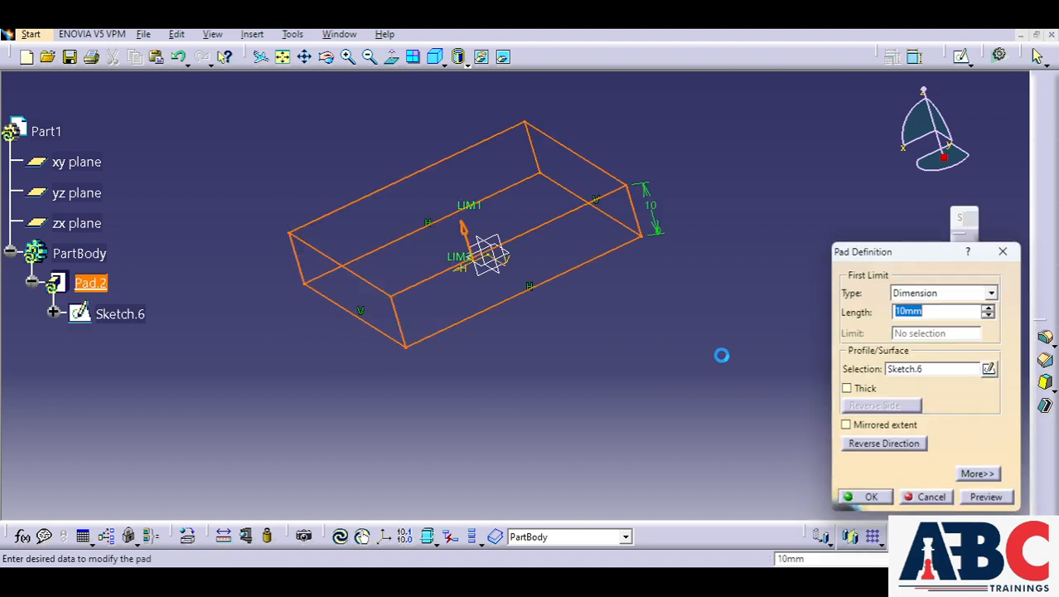
click(466, 231)
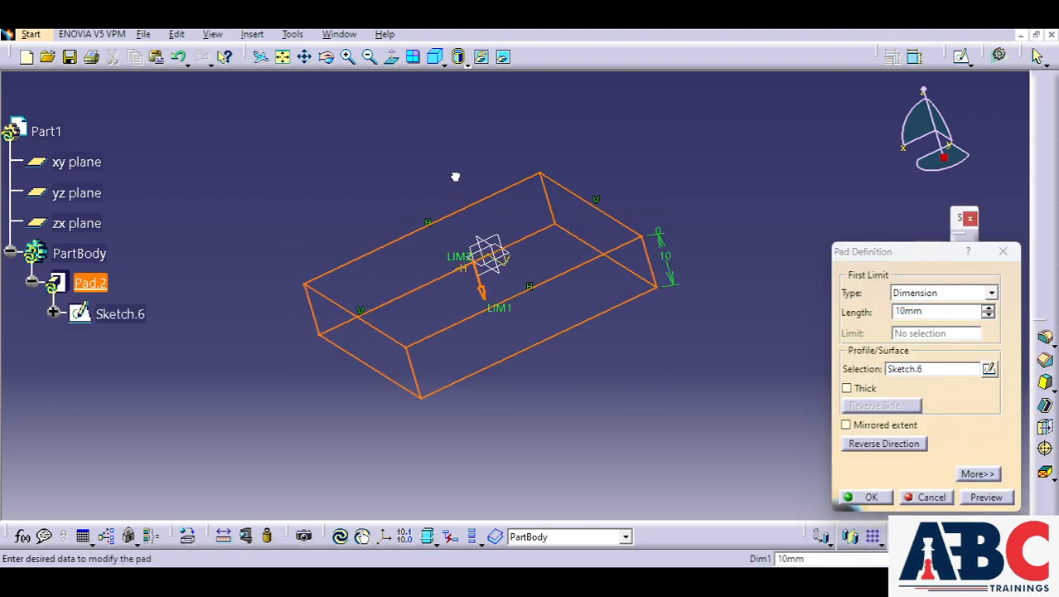
click(482, 288)
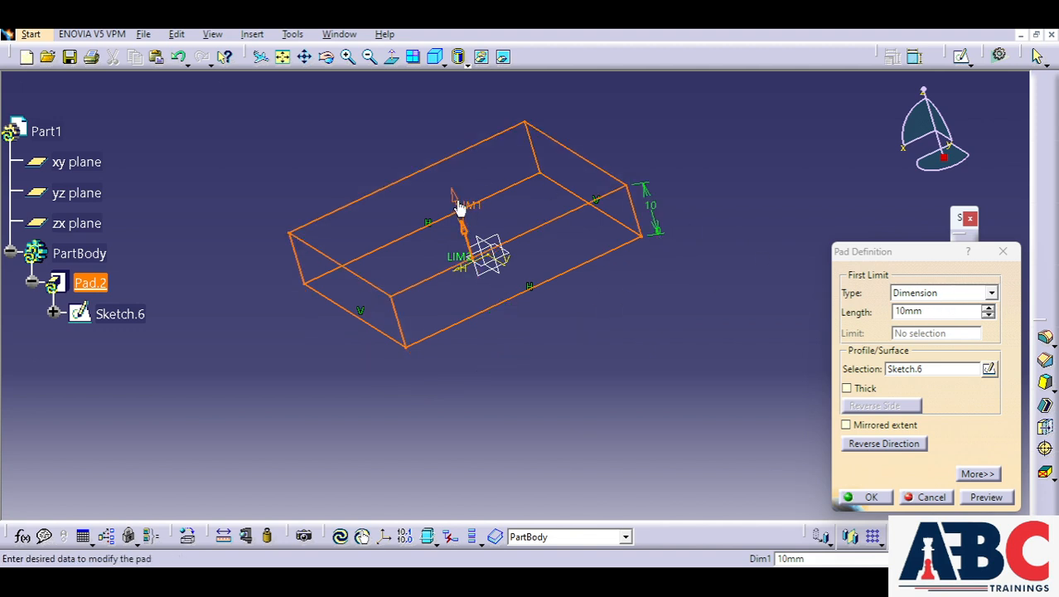
drag(460, 207, 433, 103)
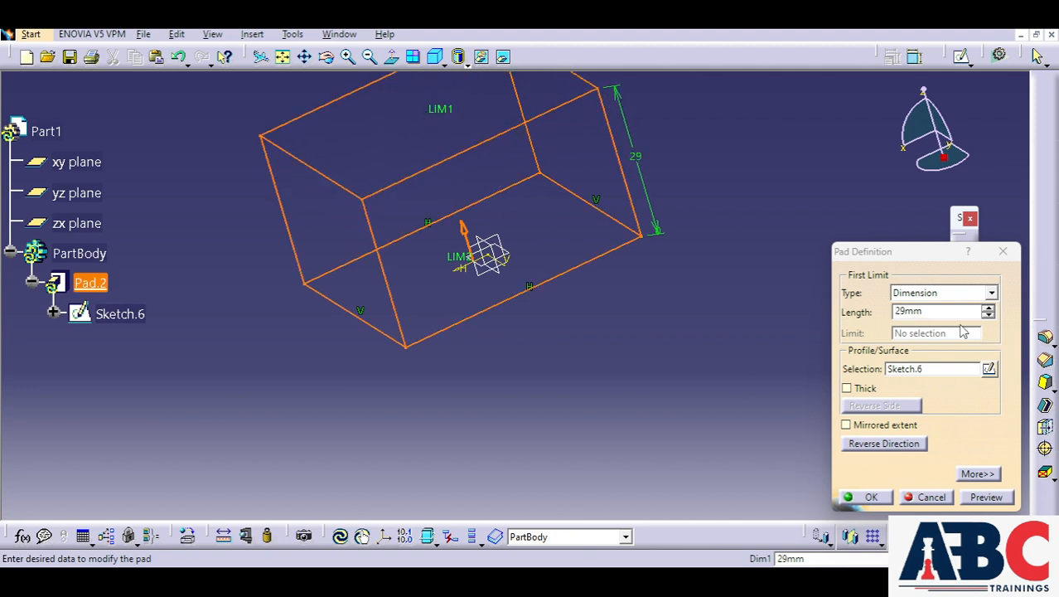
double_click(939, 312)
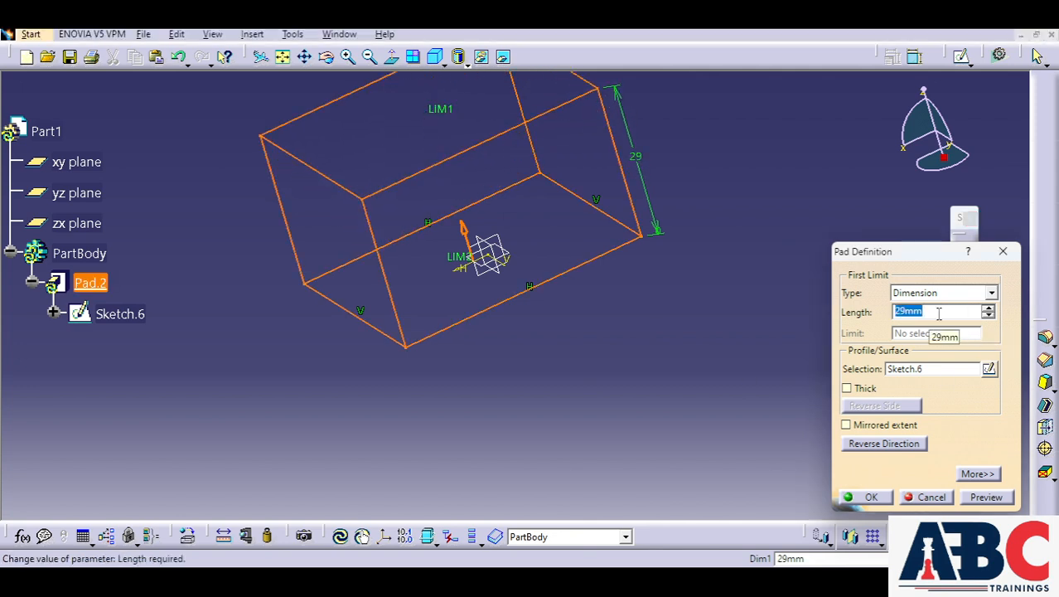
text(30)
key(Return)
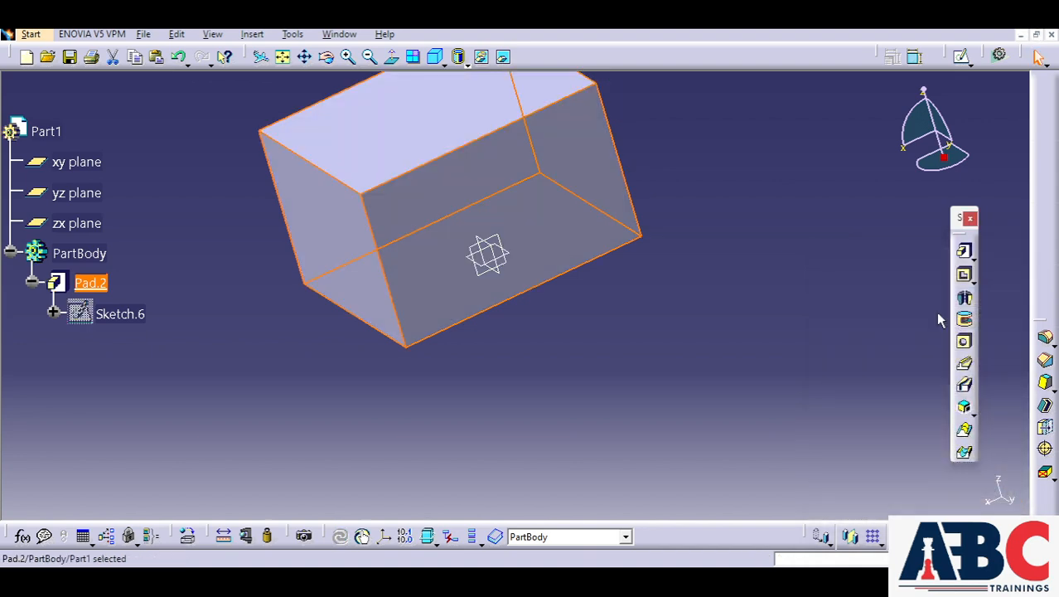
Place a new hole on the top face of the rectangular block, keeping its definition open.
middle_drag(508, 350, 555, 453)
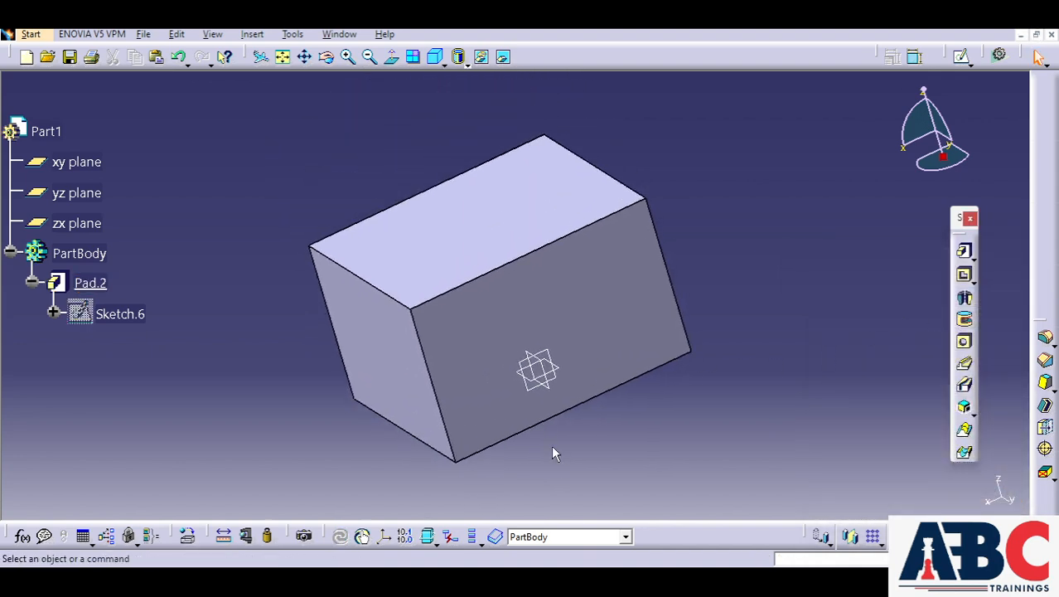
click(964, 341)
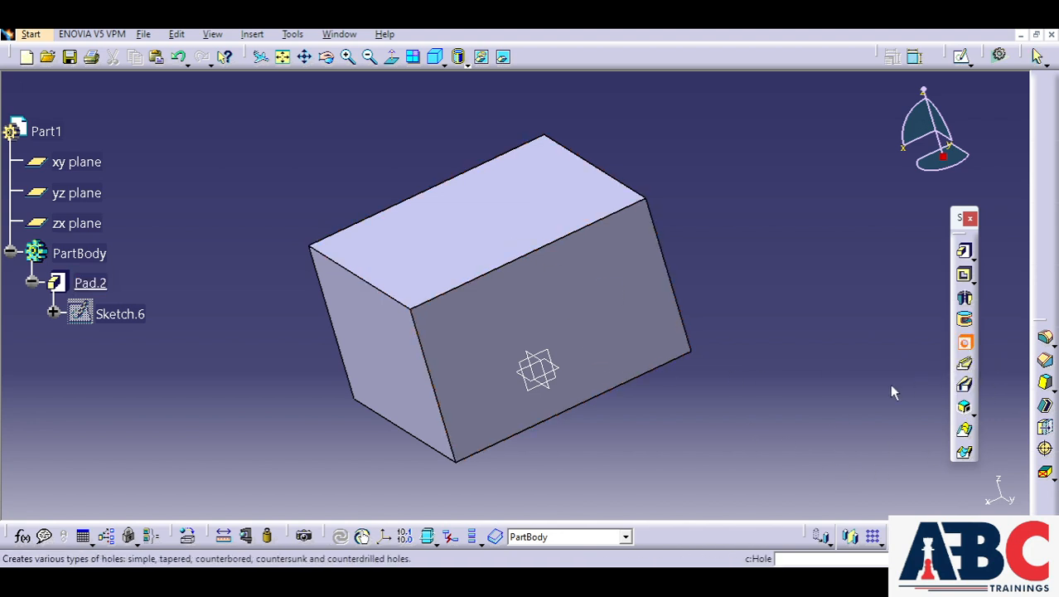
click(446, 232)
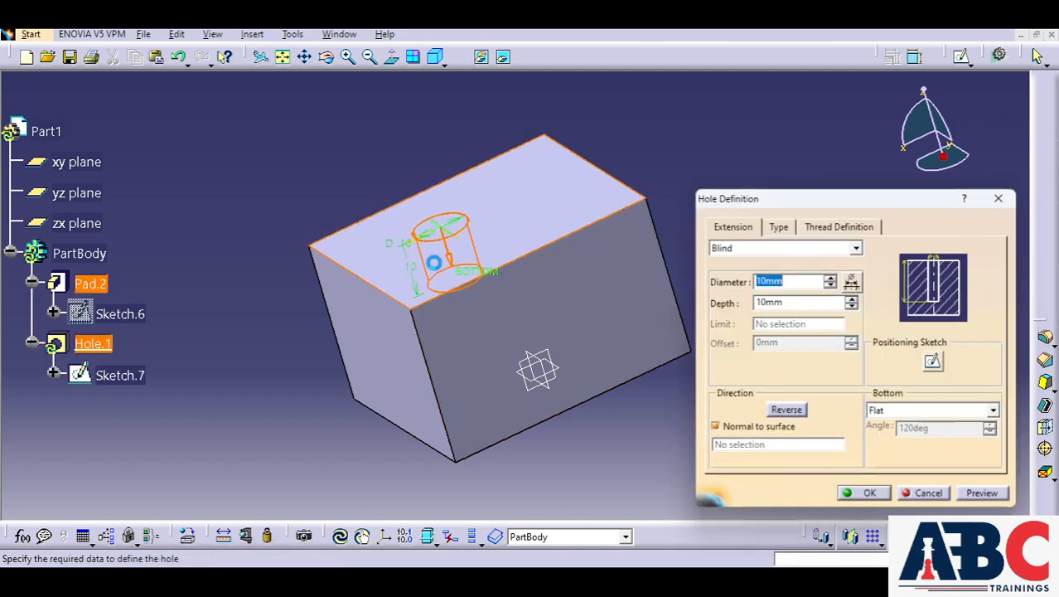
middle_drag(366, 300, 386, 448)
middle_drag(414, 414, 435, 373)
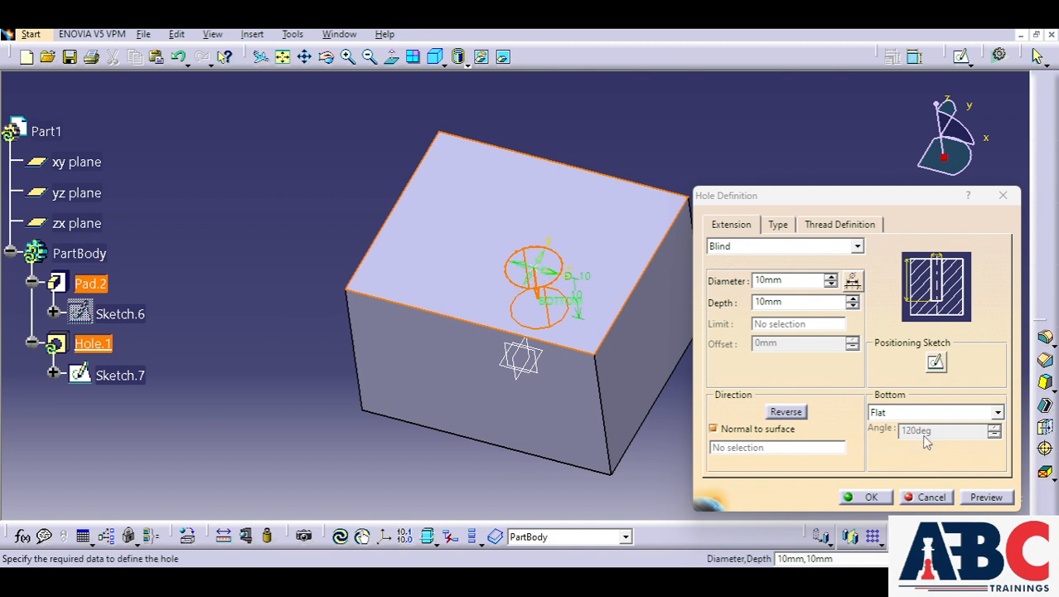
In the hole's positioning sketch, dimension the centre point 20 mm from the block face's right edge.
click(935, 364)
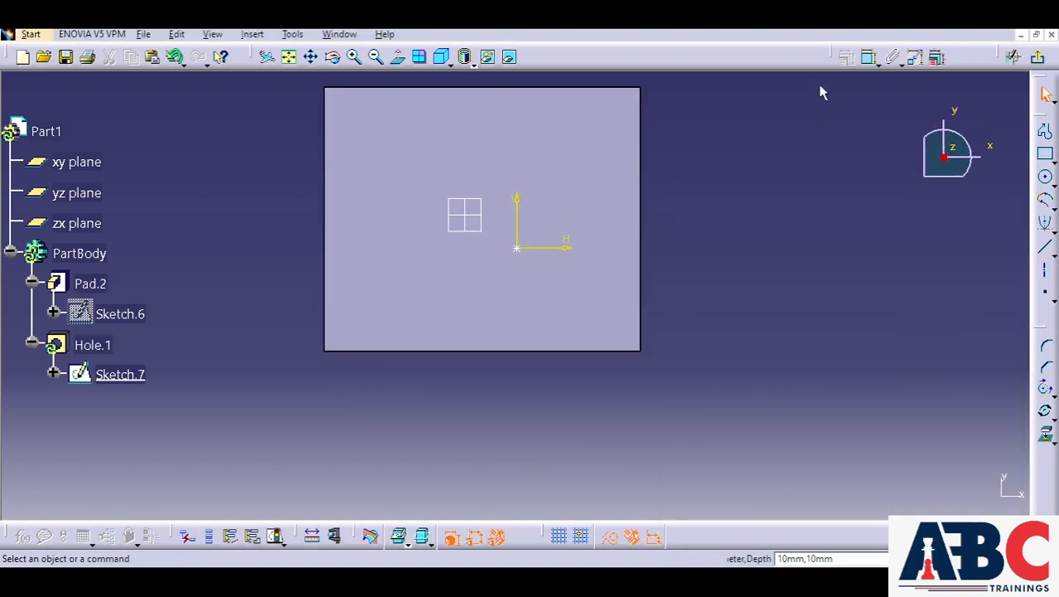
click(870, 60)
click(517, 250)
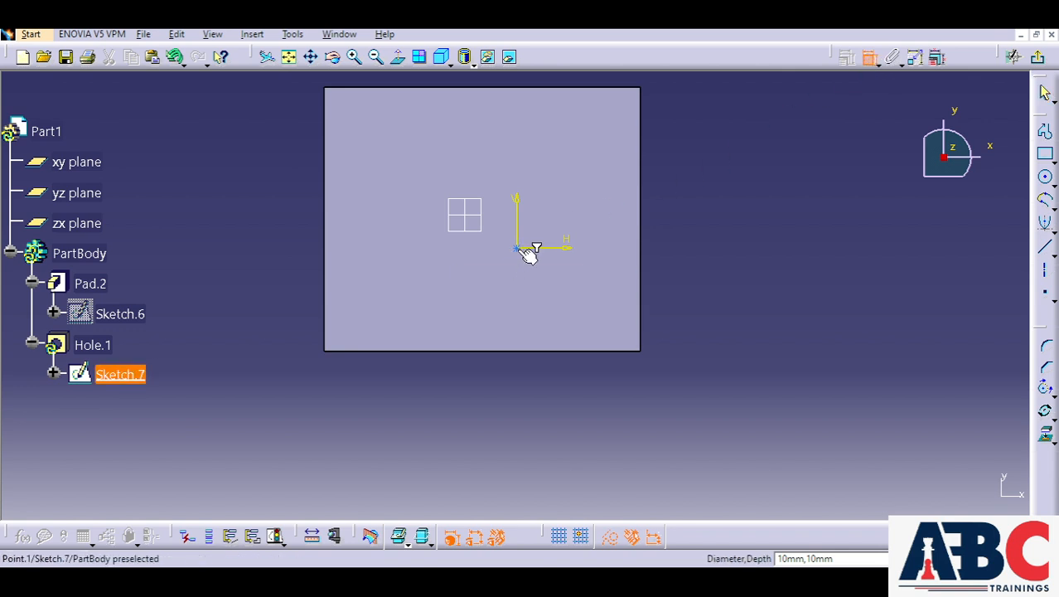
click(643, 261)
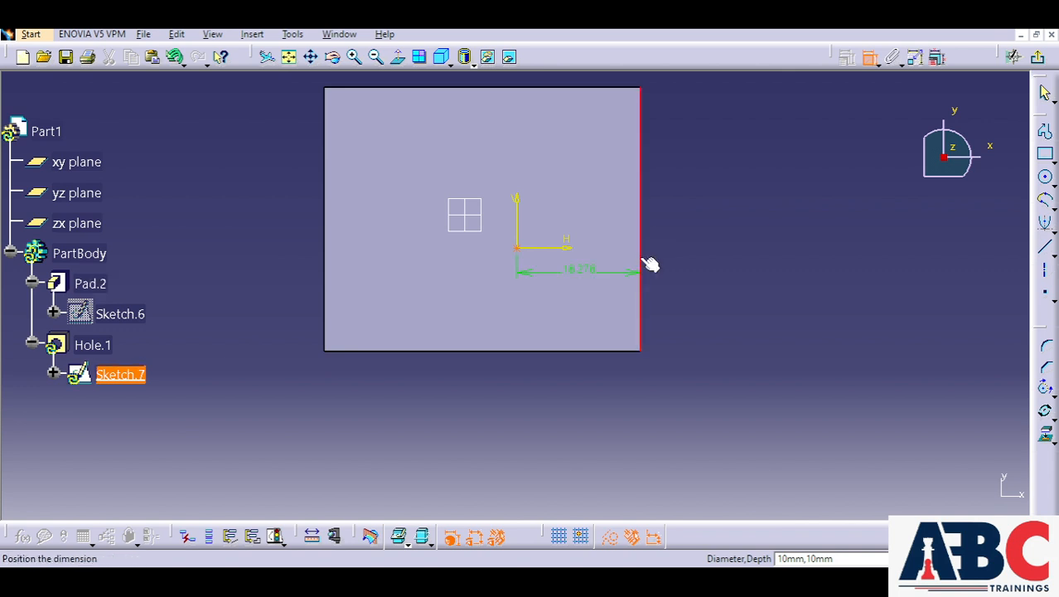
click(578, 386)
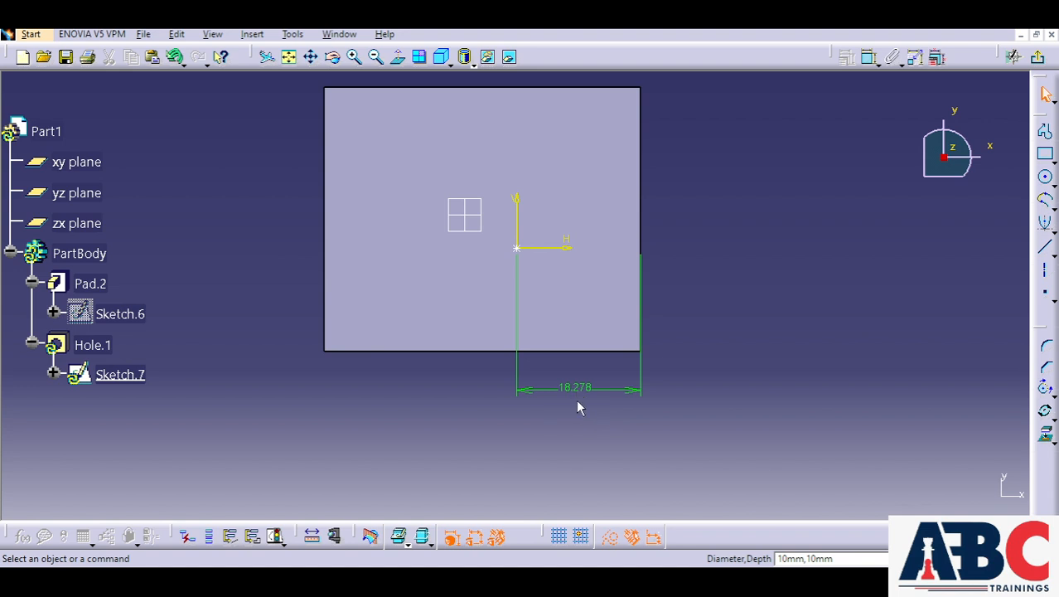
click(581, 387)
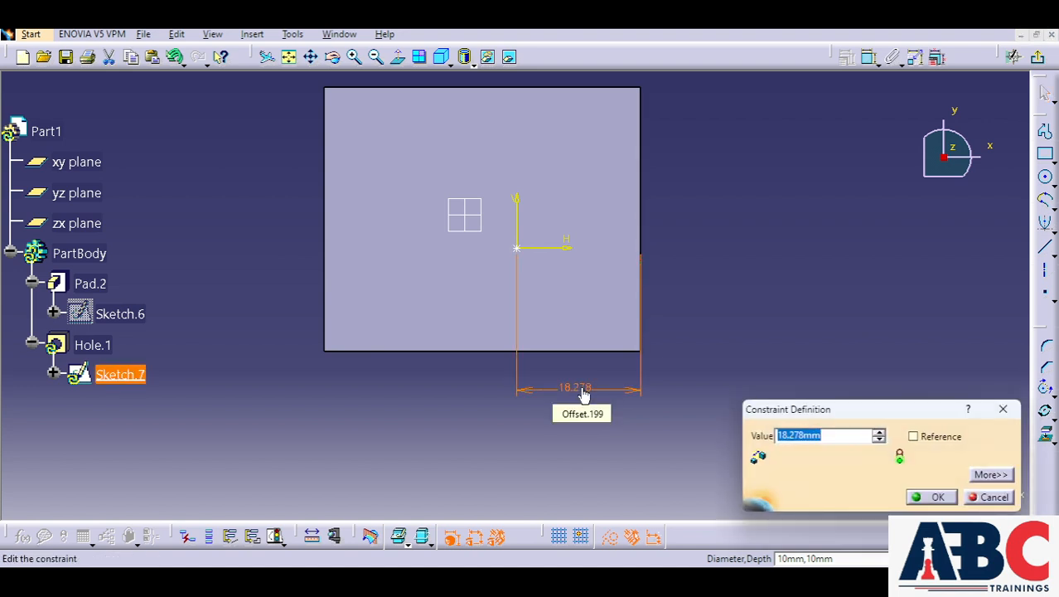
text(20)
key(Return)
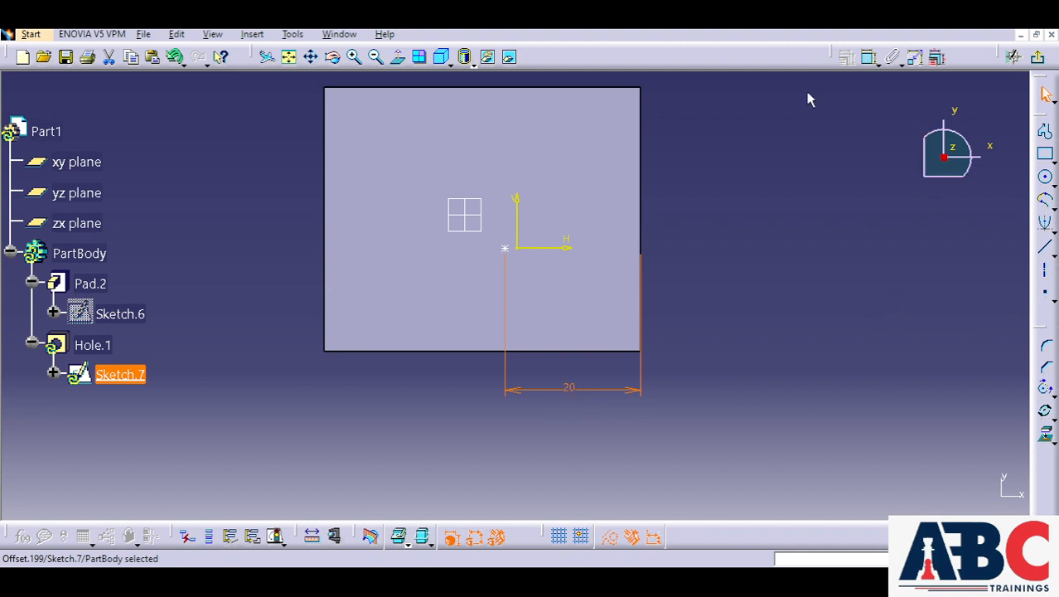
Dimension the hole's centre point 25 mm from the face's upper edge and exit the positioning sketch.
click(877, 64)
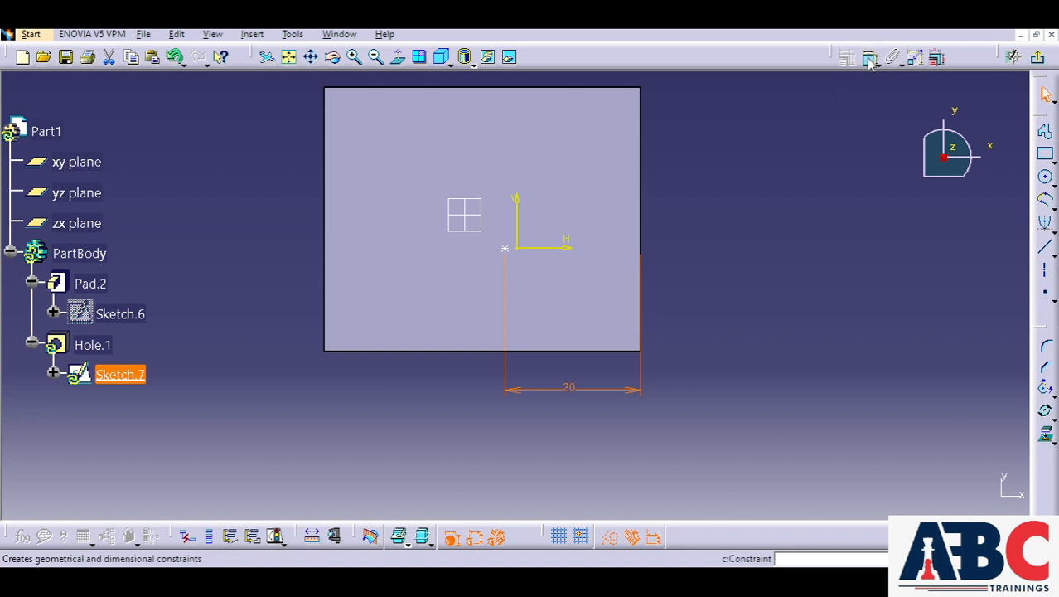
click(868, 58)
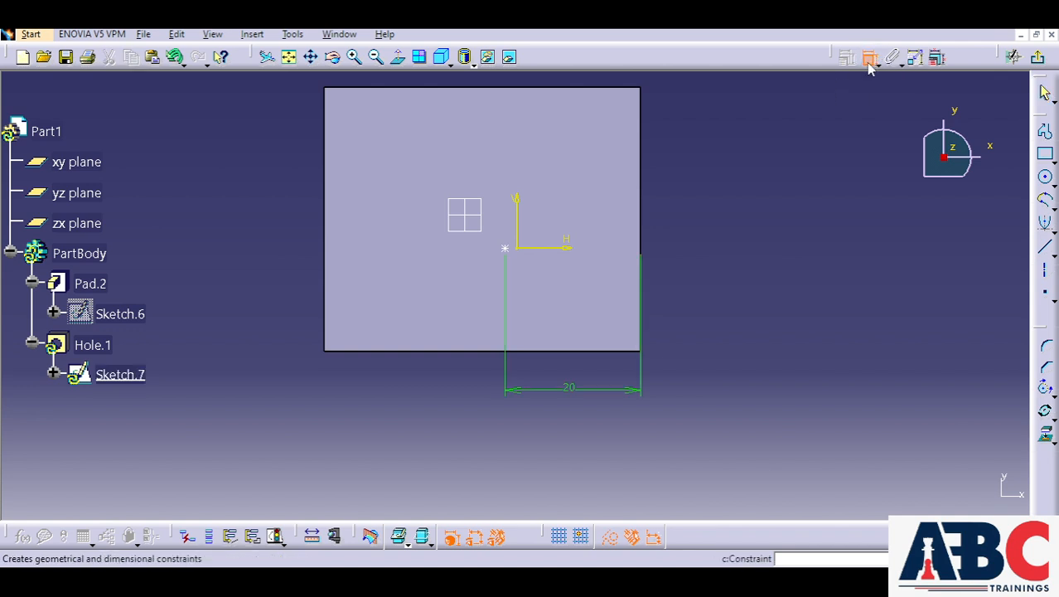
click(510, 249)
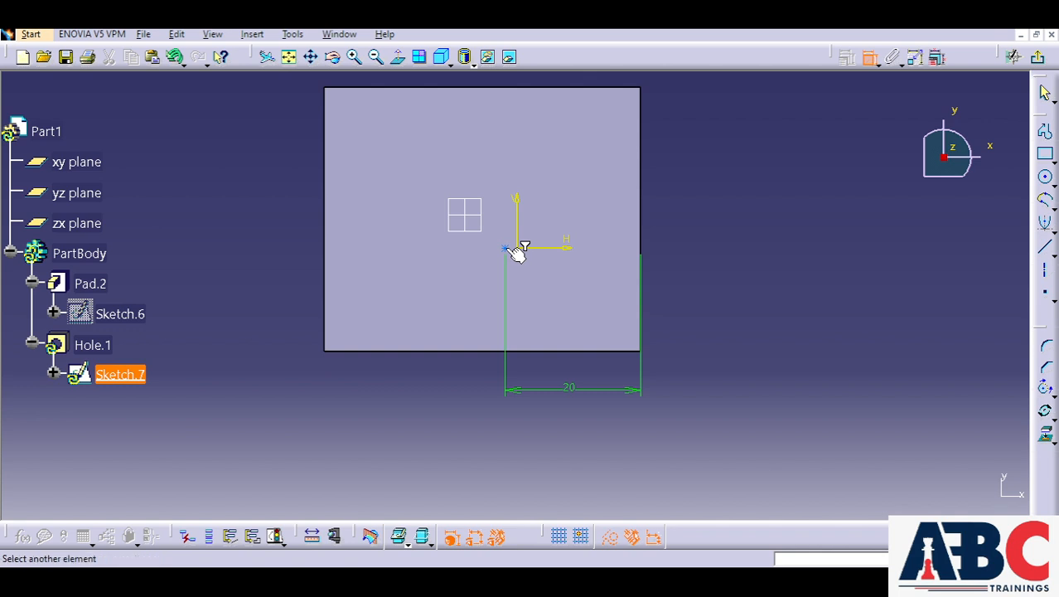
click(552, 88)
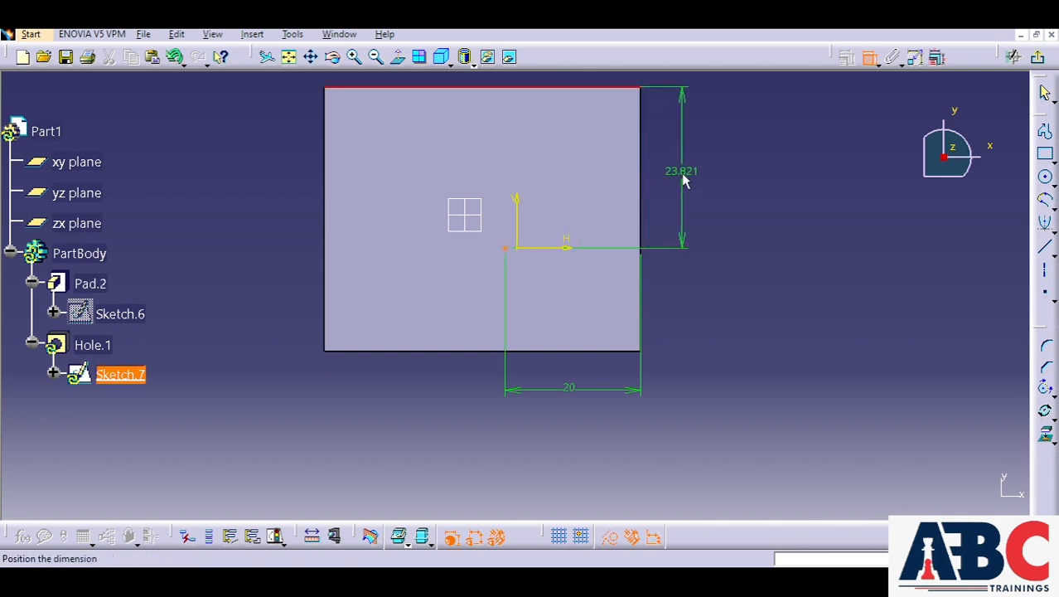
click(684, 179)
double_click(682, 170)
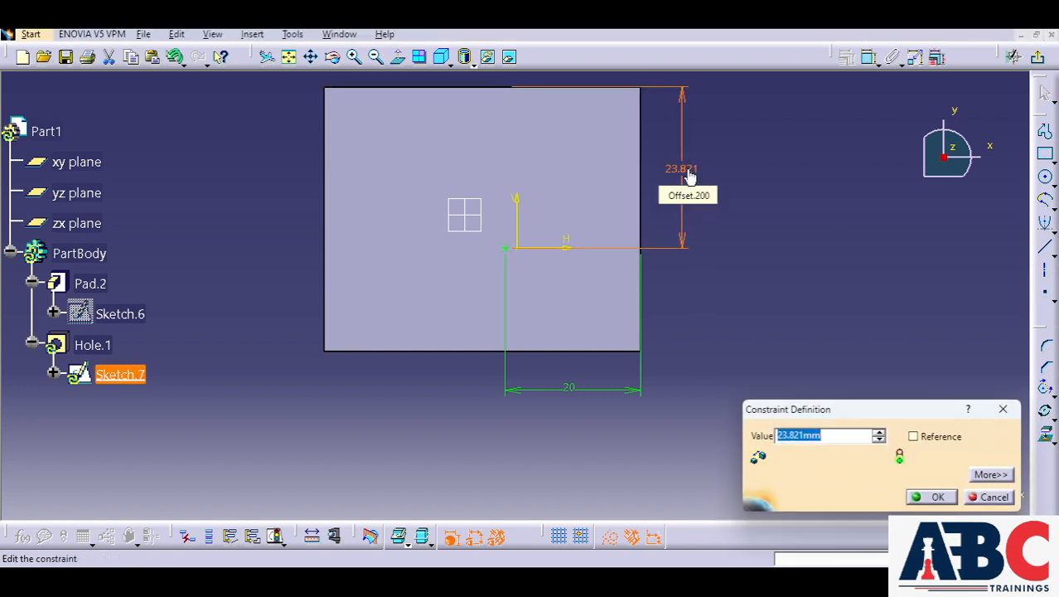
text(25)
key(Return)
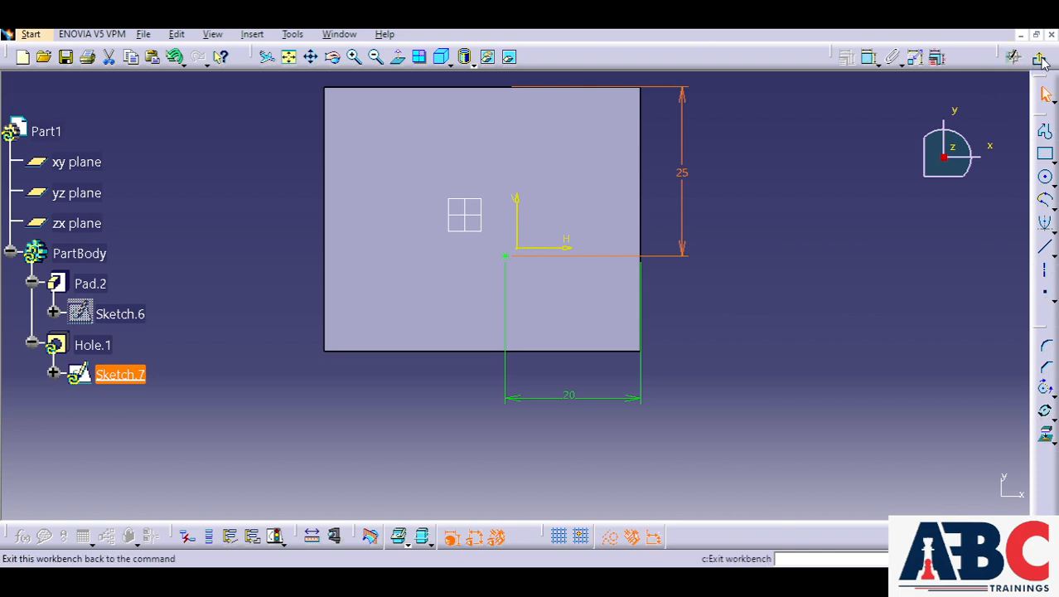
click(1012, 56)
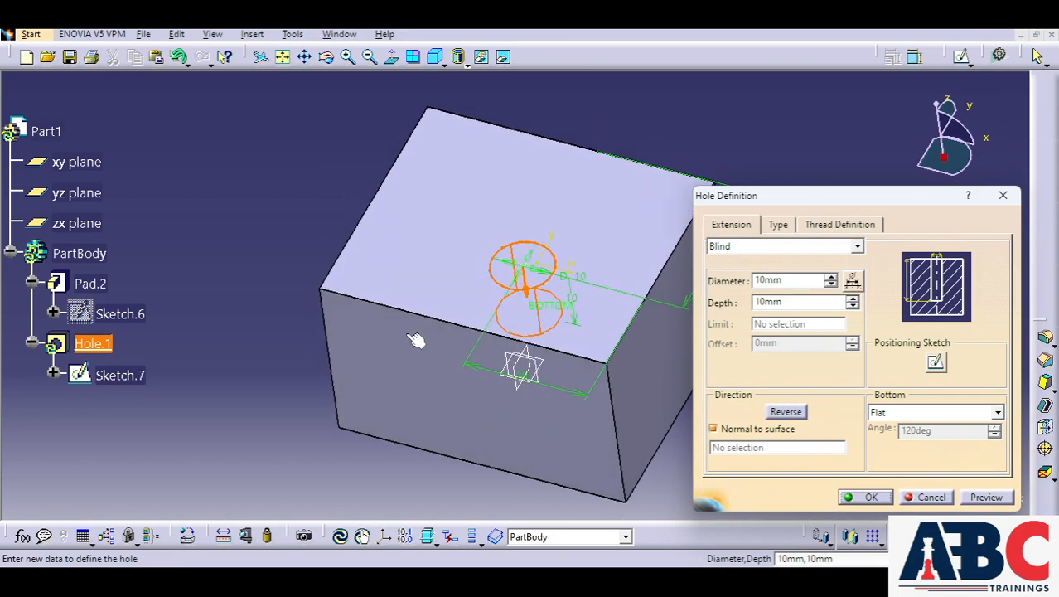
Set the hole's extension to Up To Last and review the other extension types without changing it.
middle_drag(413, 341, 429, 294)
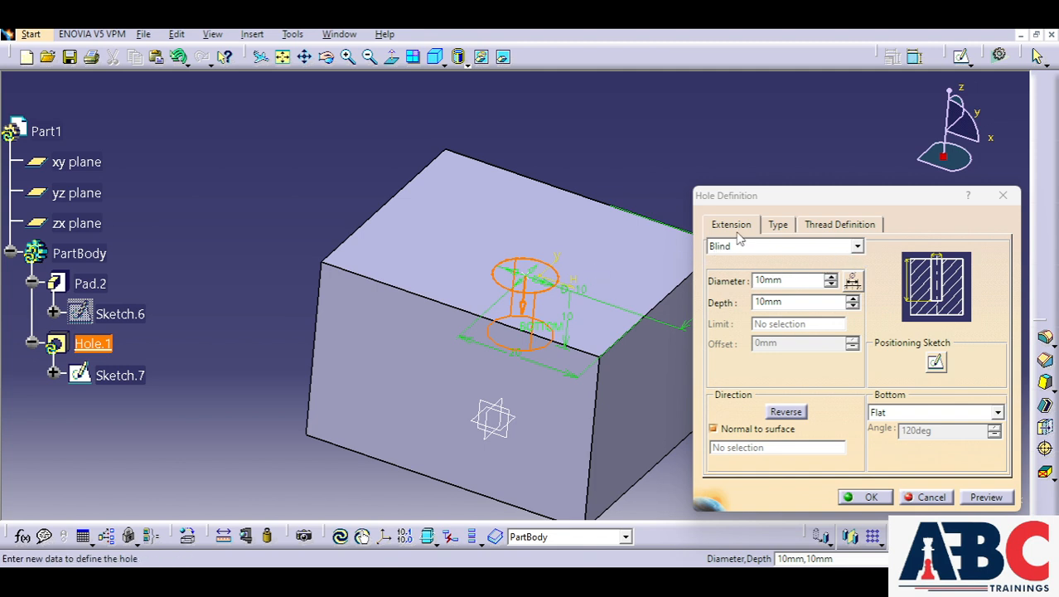
click(857, 247)
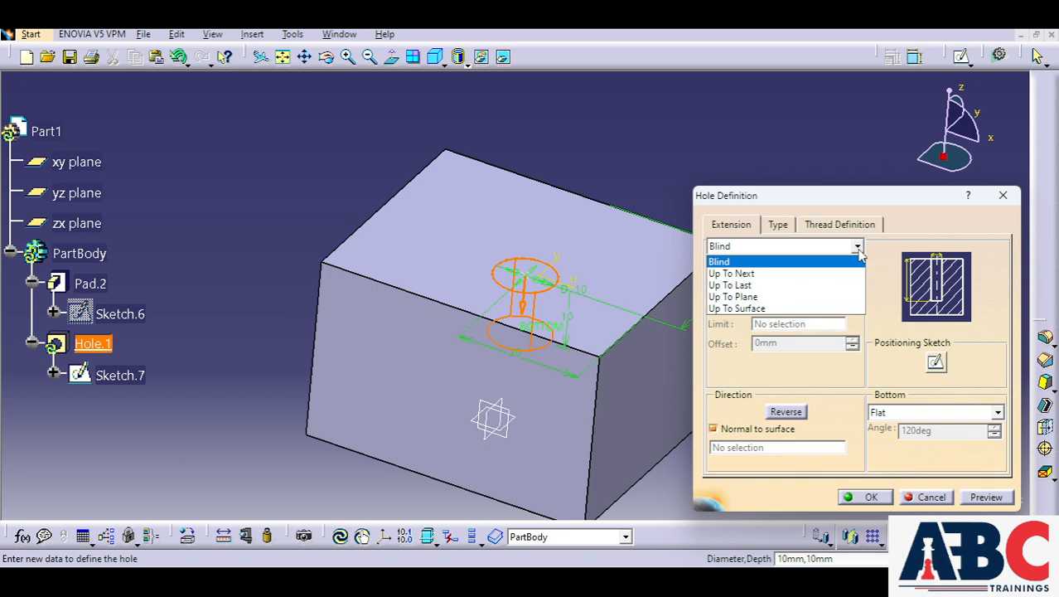
click(743, 285)
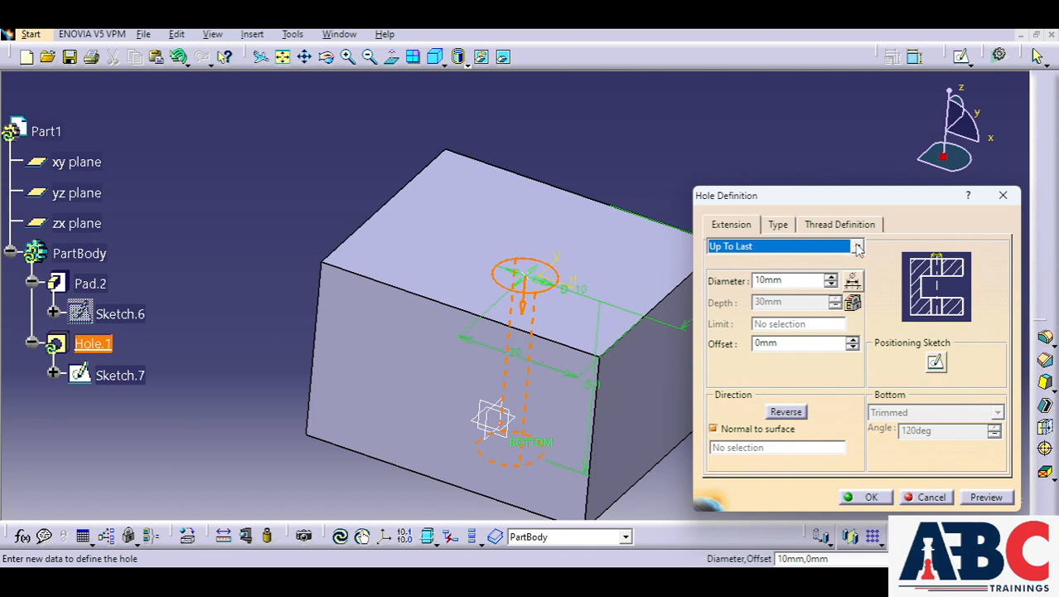
click(857, 247)
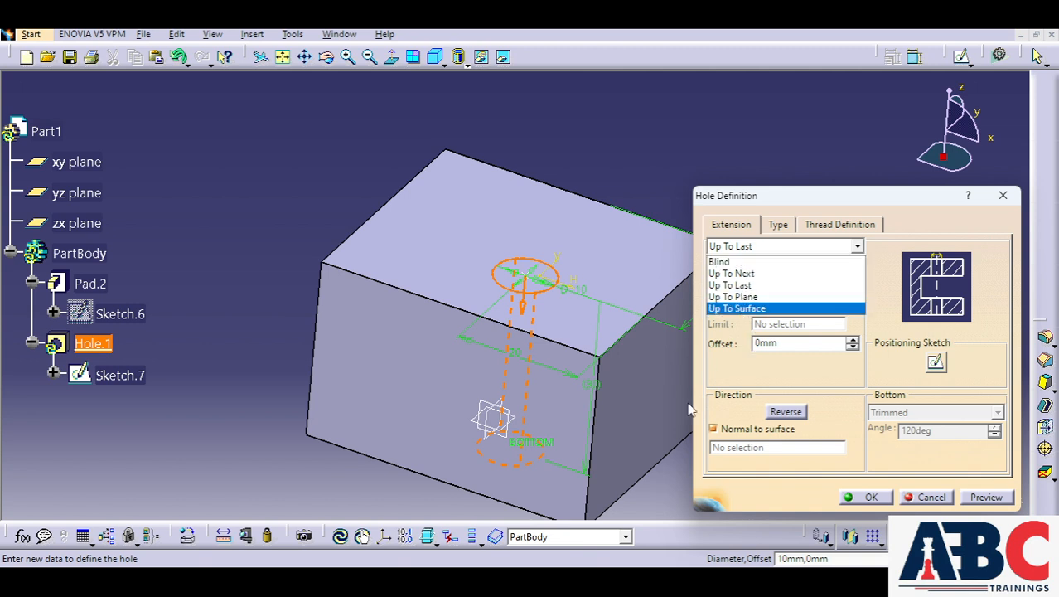
click(732, 377)
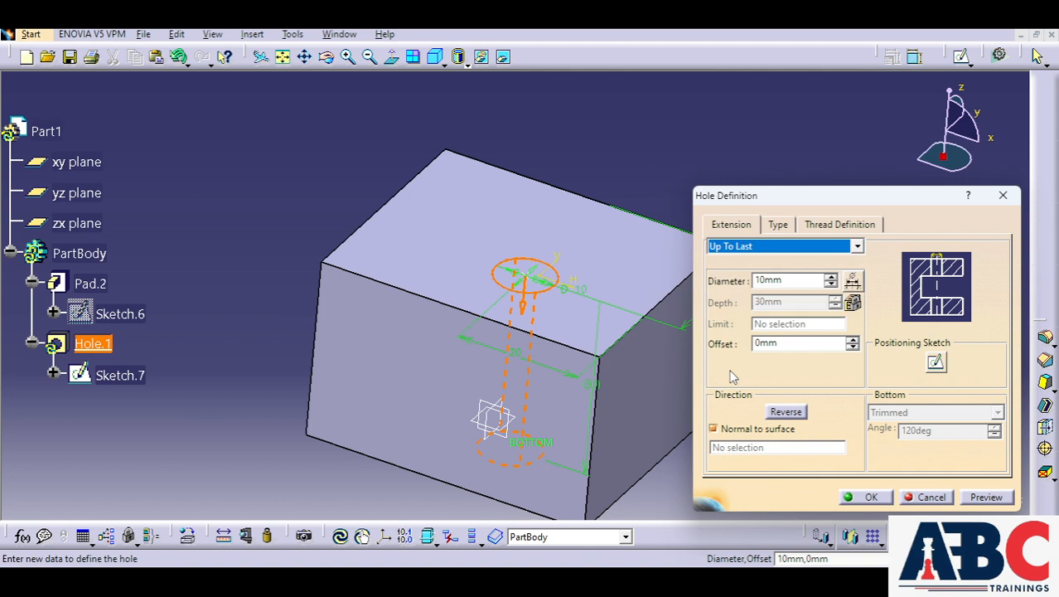
Try a hole diameter of 15 mm, and set it back to 10 mm.
double_click(787, 281)
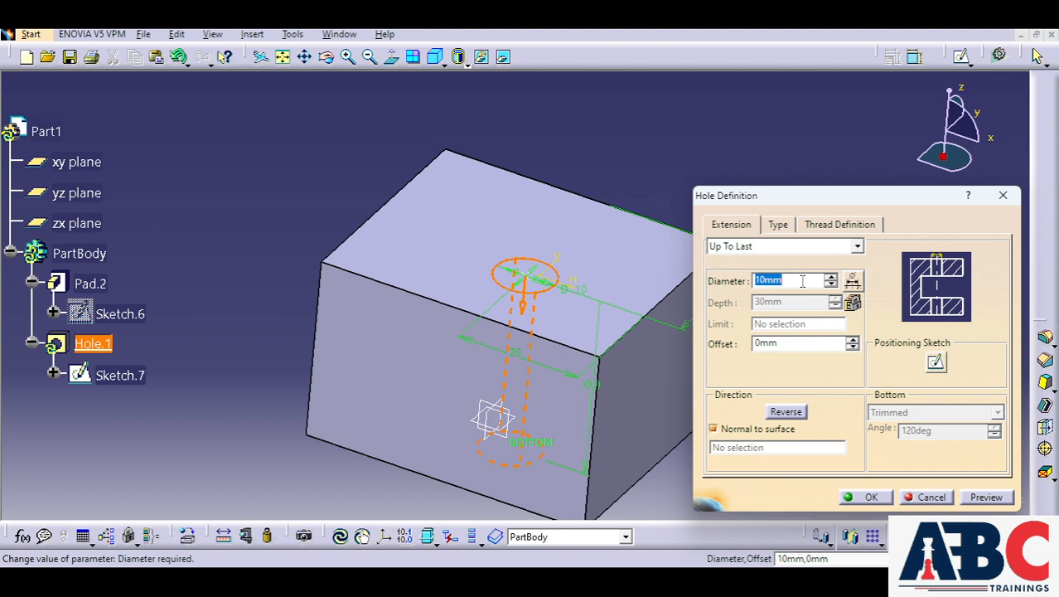
text(15)
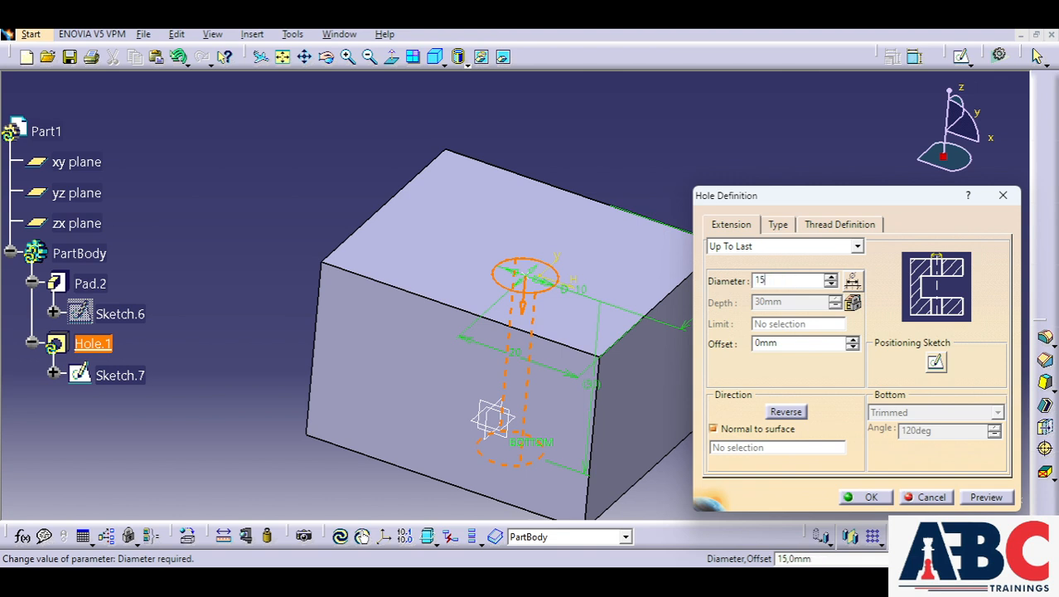
key(Return)
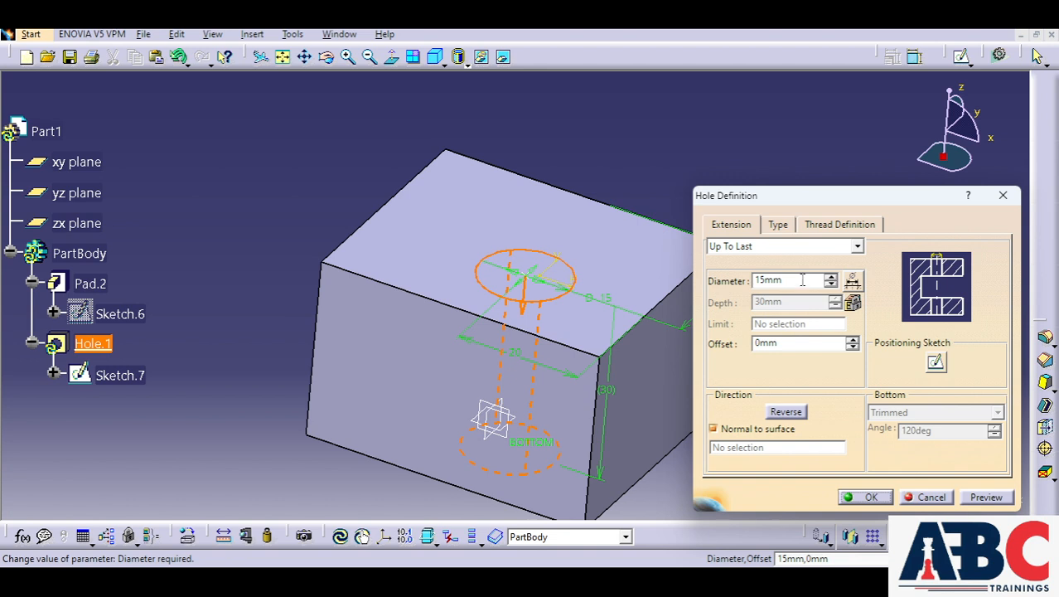
double_click(802, 283)
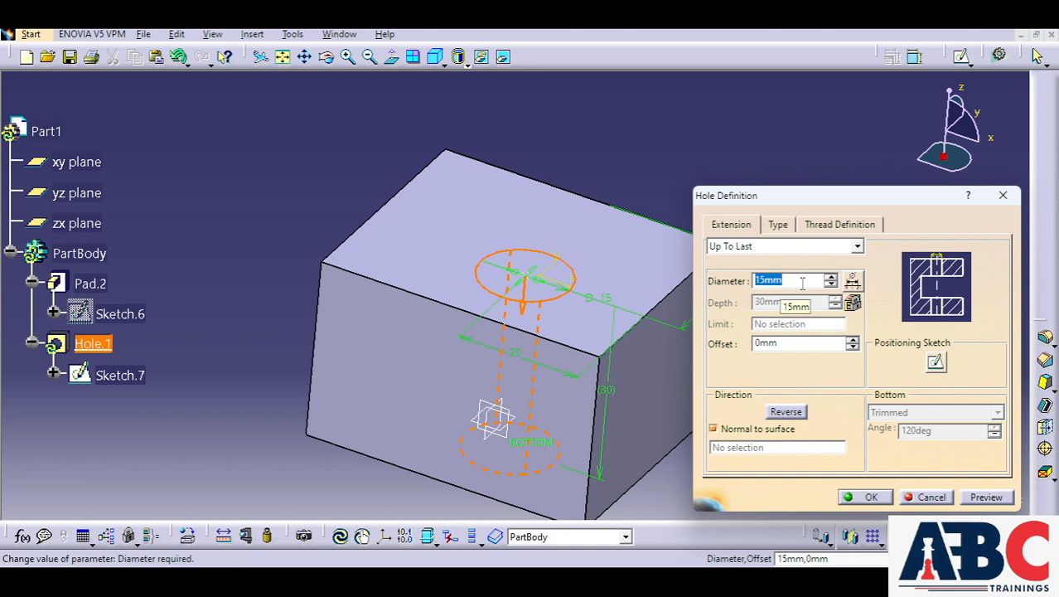
text(10)
key(Return)
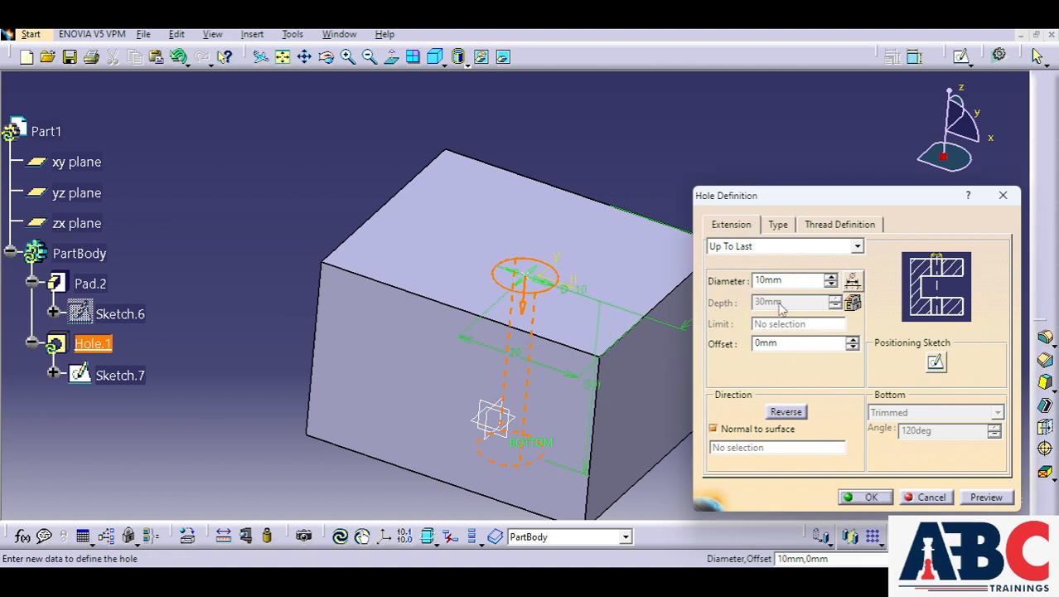
Switch the hole's extension type back to Blind.
click(859, 247)
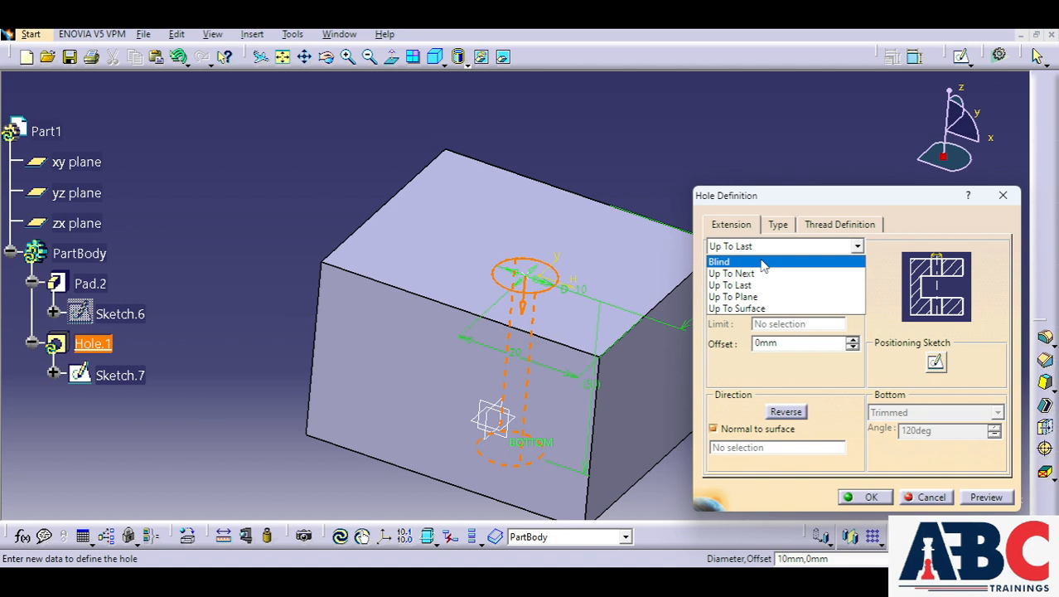
click(762, 262)
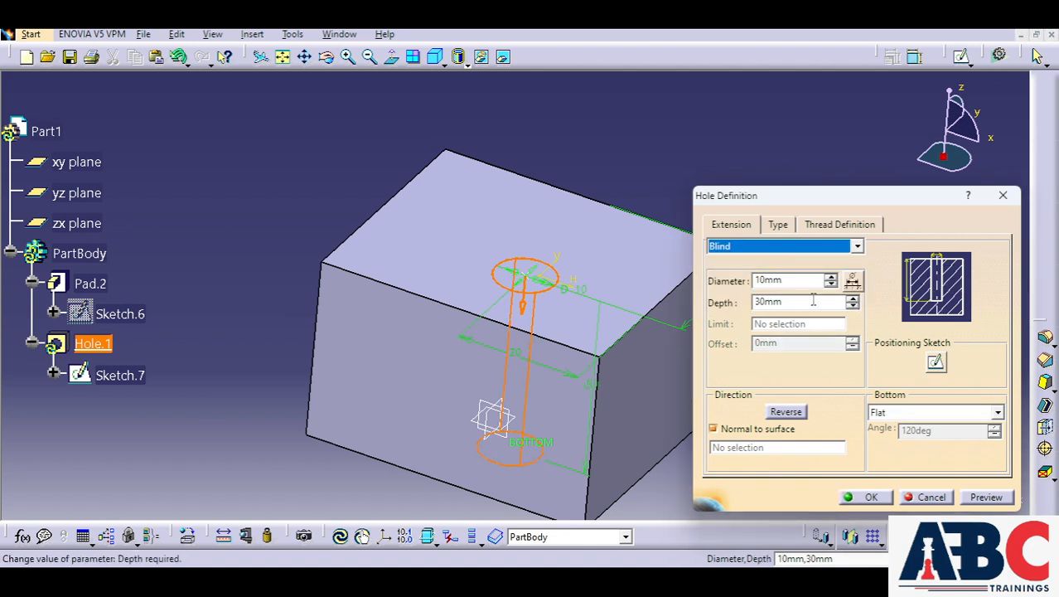
Set the hole's extension to Up To Last, reverse its direction, and flip the direction back into the block.
click(858, 247)
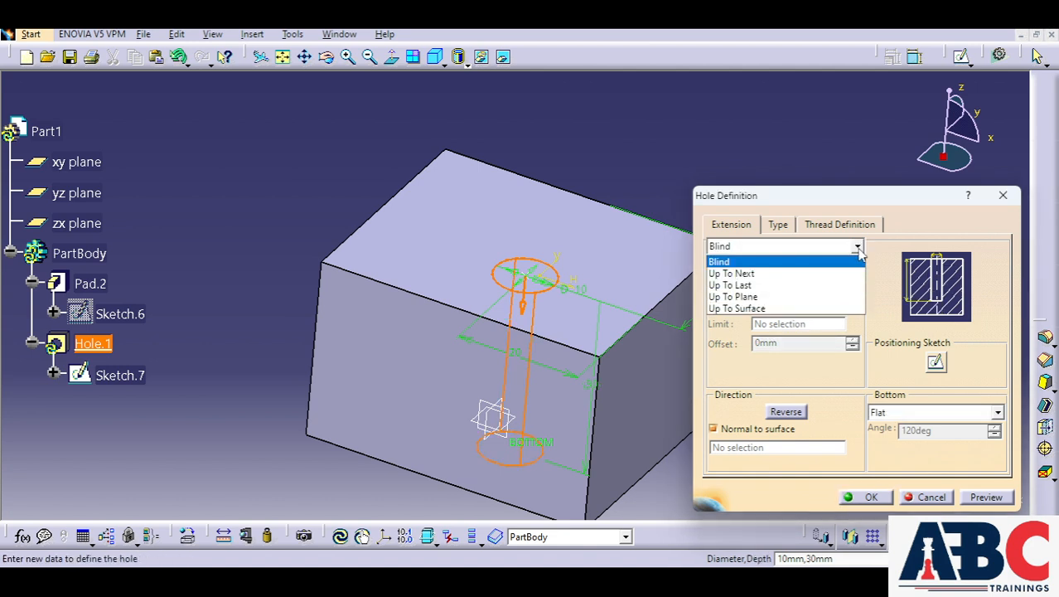
click(779, 285)
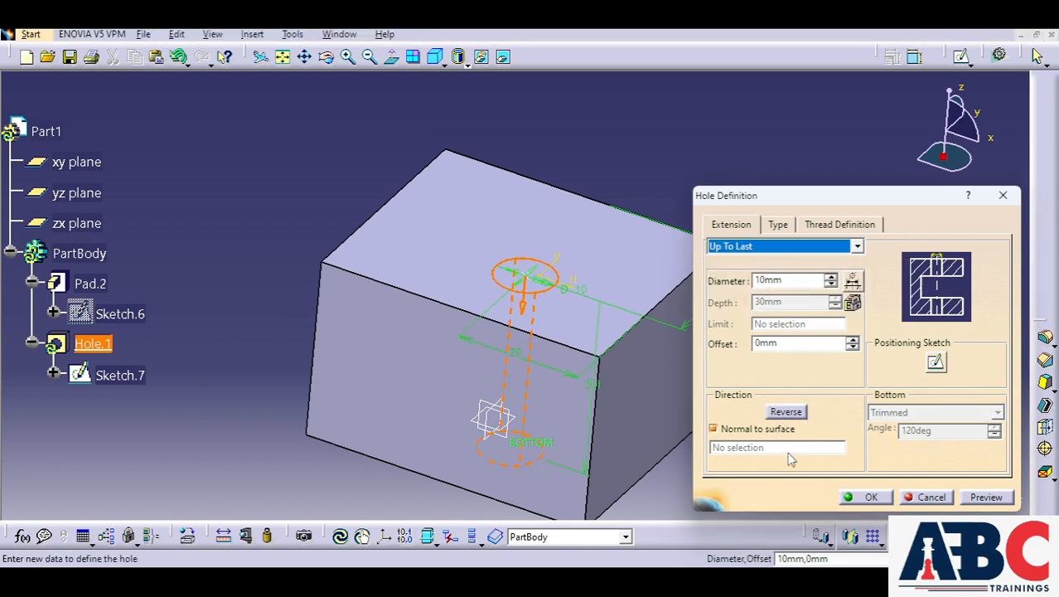
click(799, 417)
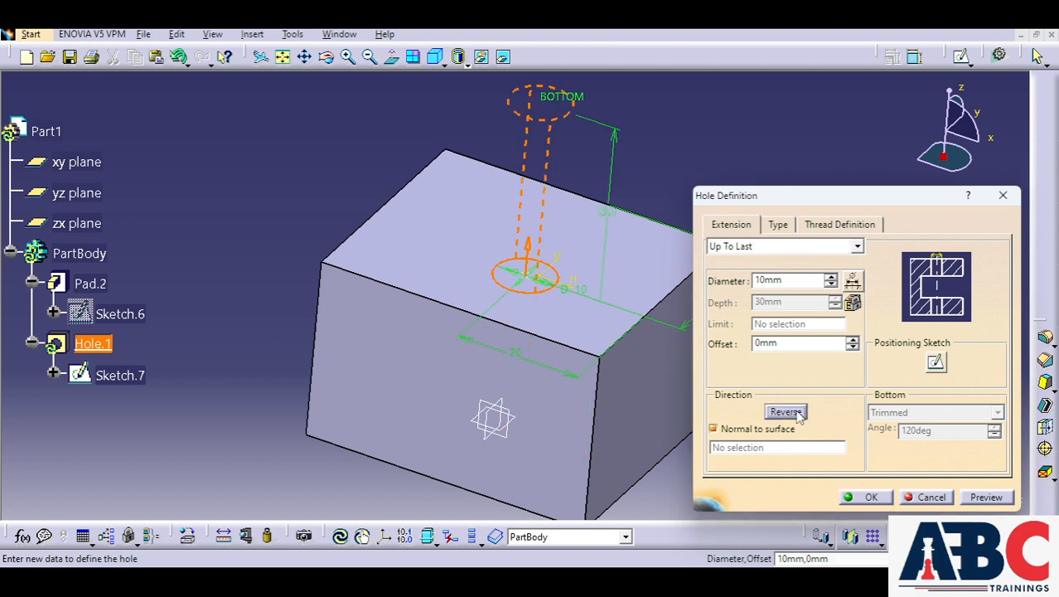
click(799, 418)
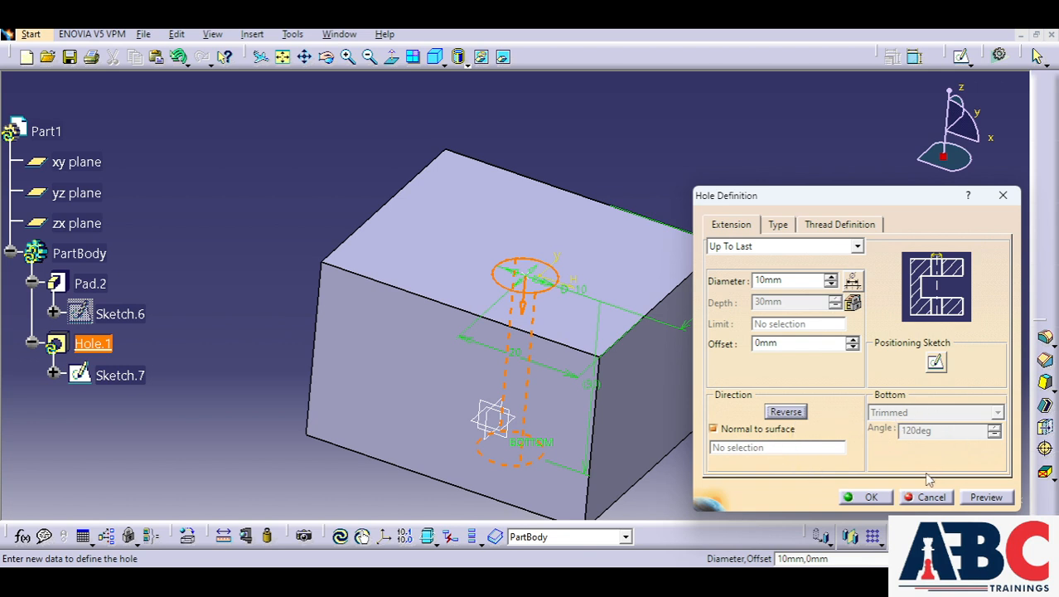
Change the hole type to Tapered with a 10 deg angle and preview it on the block.
click(779, 229)
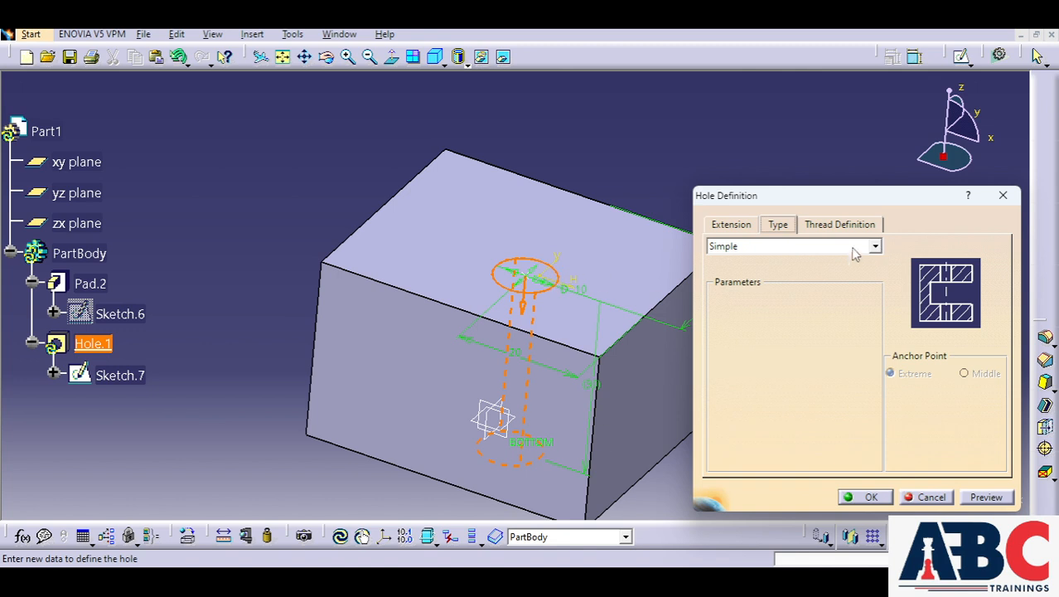
click(879, 250)
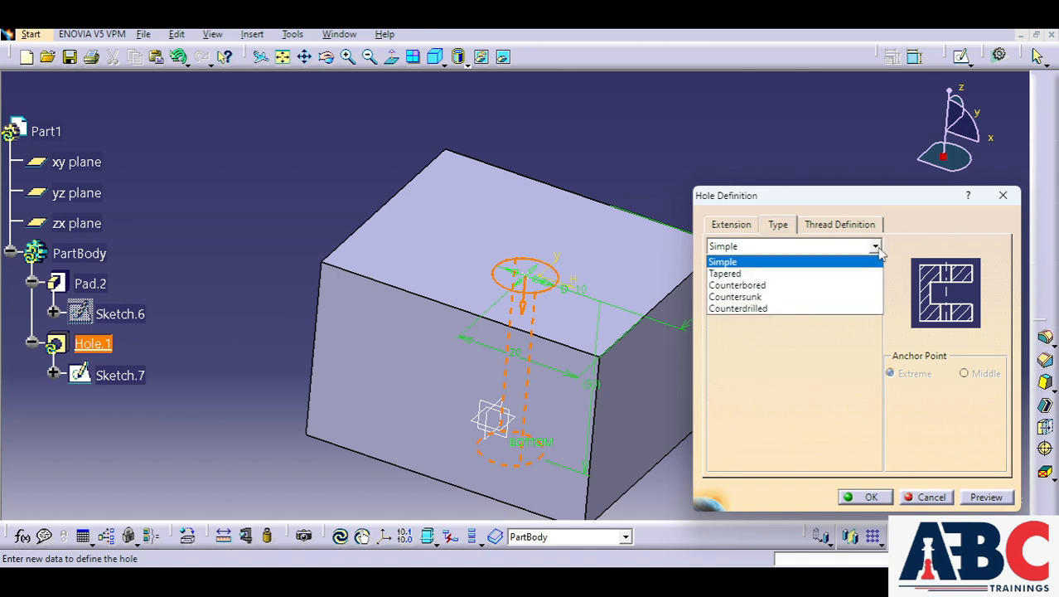
click(766, 273)
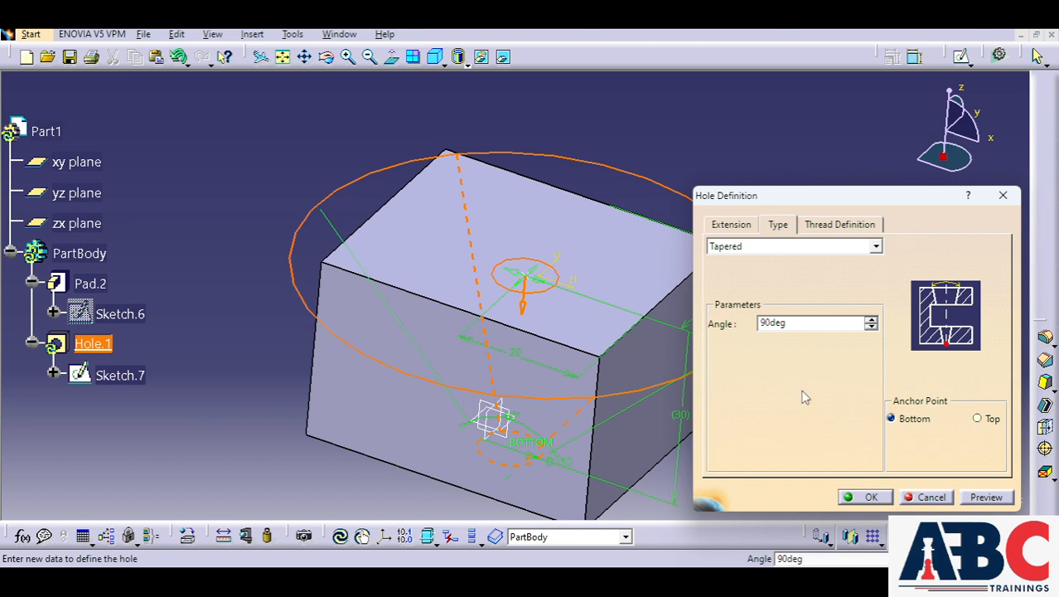
double_click(800, 324)
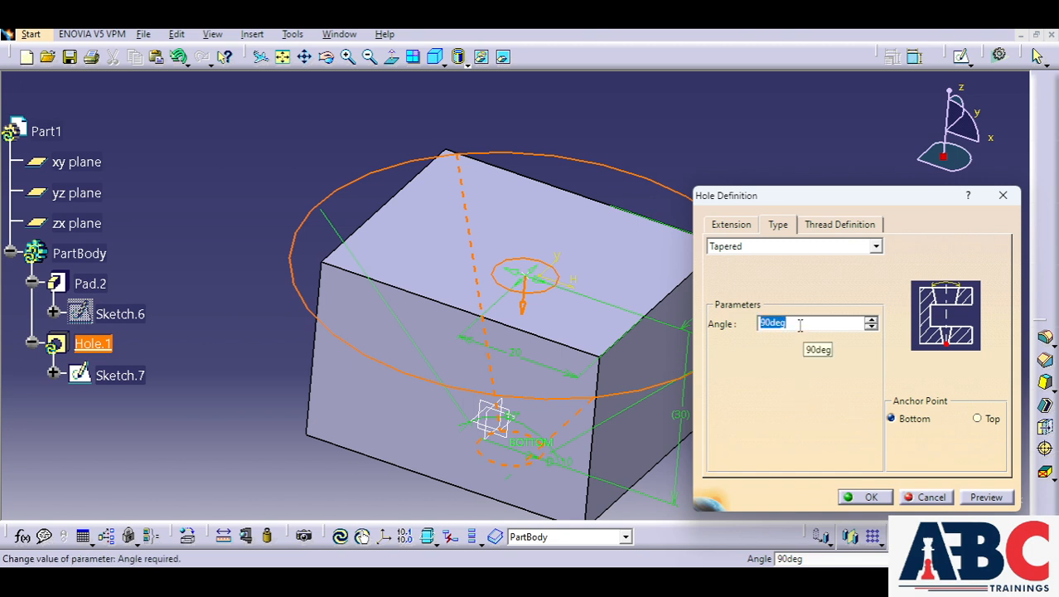
text(10)
key(Return)
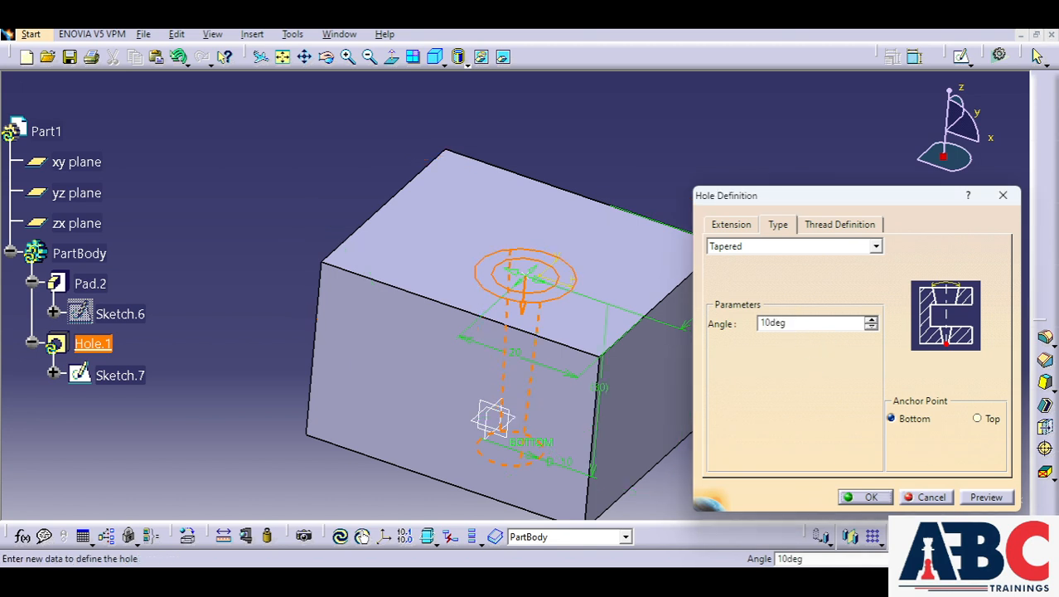
click(986, 496)
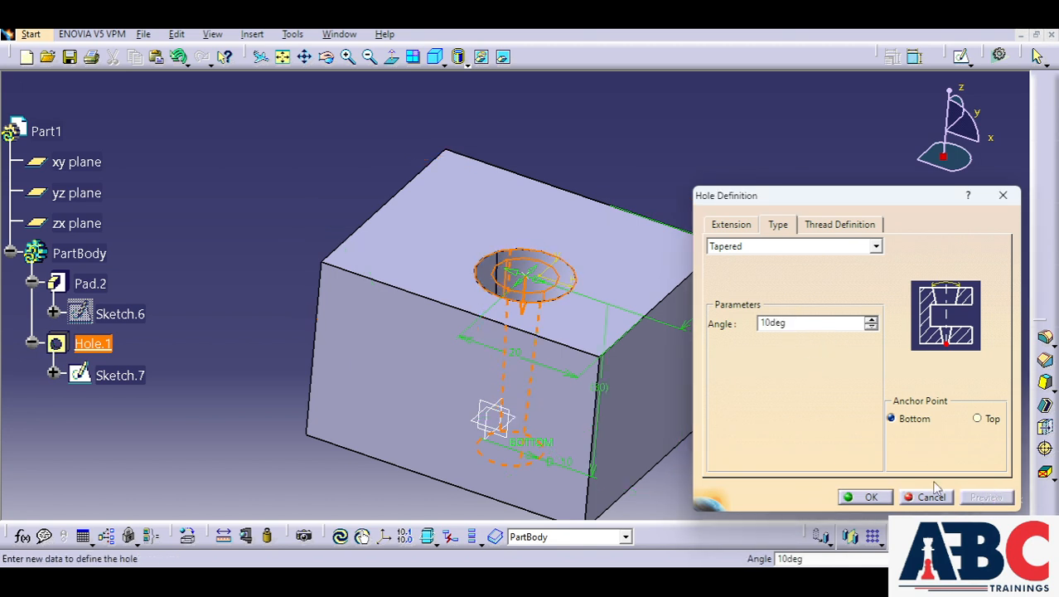
middle_drag(383, 241, 630, 427)
Set the tapered hole's angle to 1 deg and inspect the resulting shape.
double_click(800, 323)
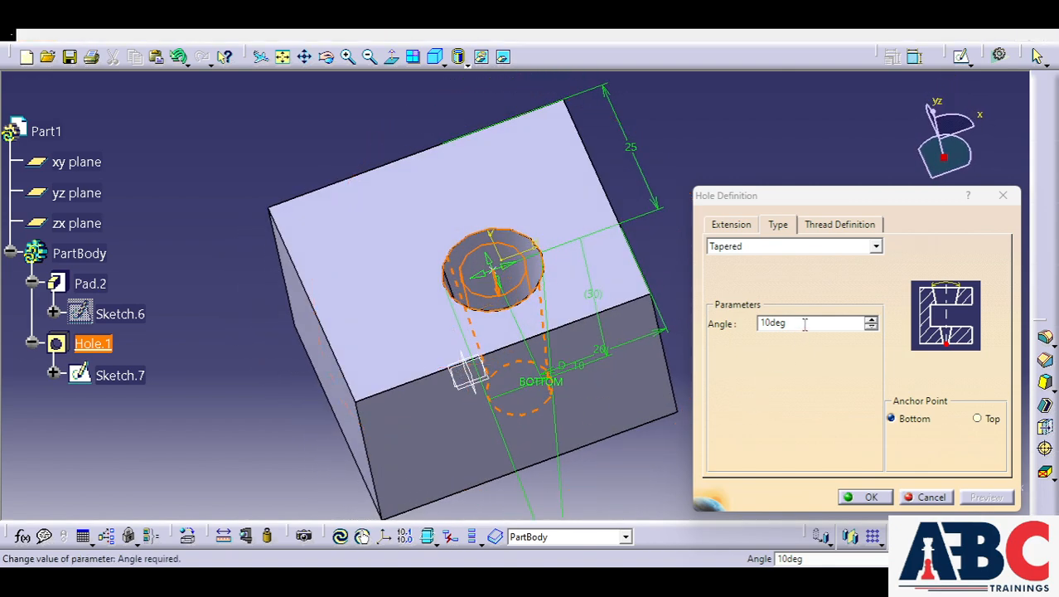
text(1)
key(Return)
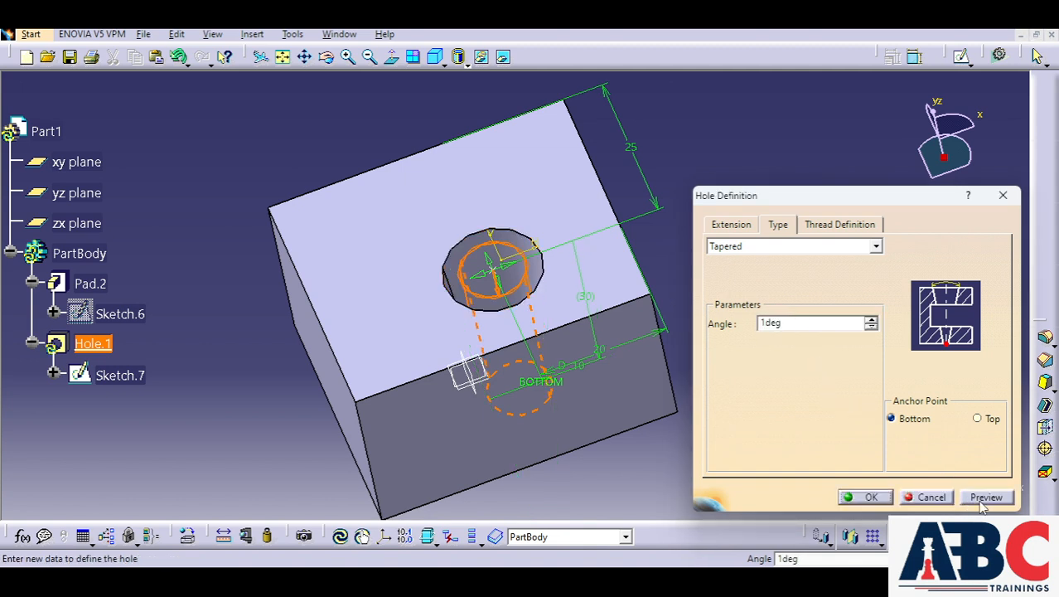
middle_drag(386, 277, 410, 168)
Increase the tapered hole's angle to 30 deg and inspect the wider taper.
double_click(793, 322)
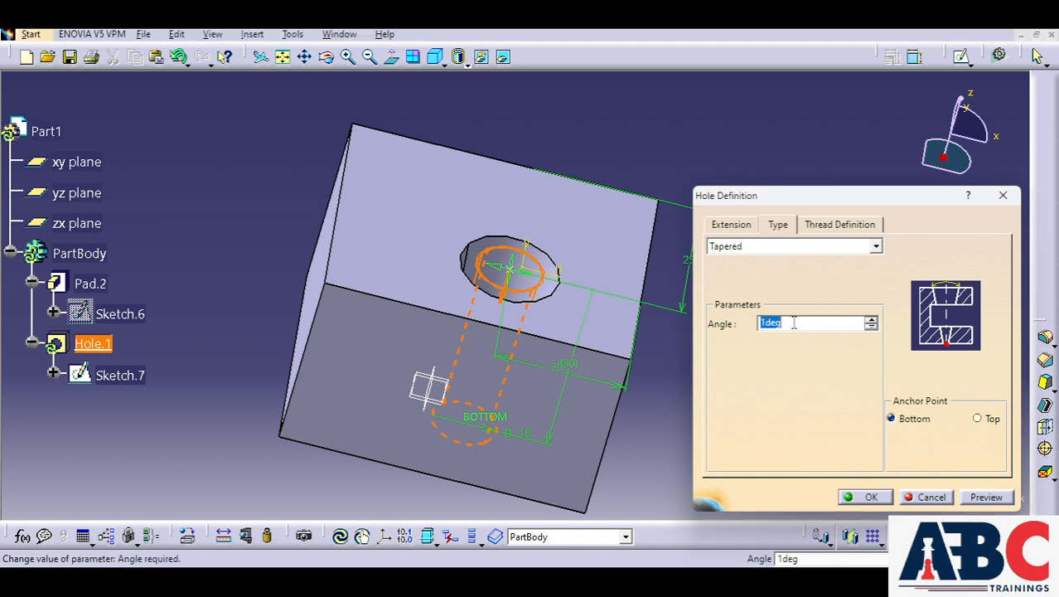
text(30)
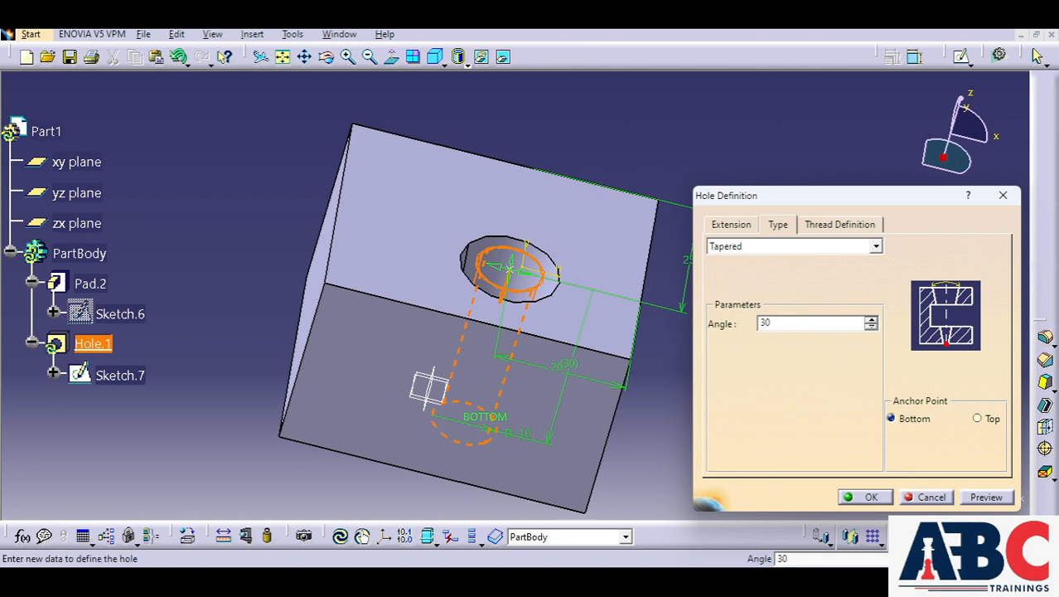
click(1004, 501)
middle_drag(399, 366, 439, 274)
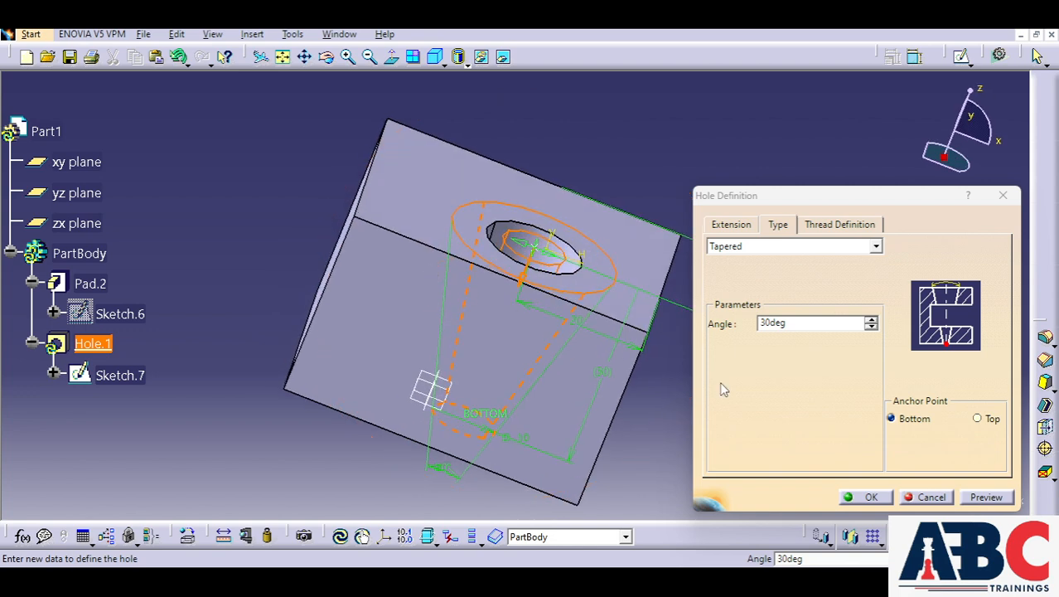
Anchor the tapered hole at the Top and set its angle to 10 deg.
click(991, 421)
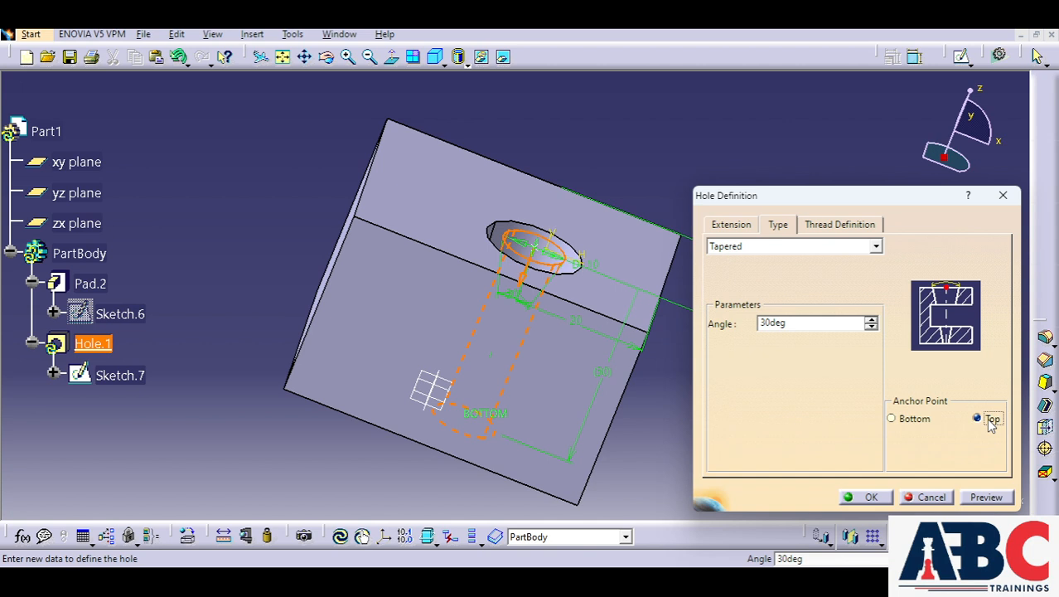
double_click(801, 323)
text(10)
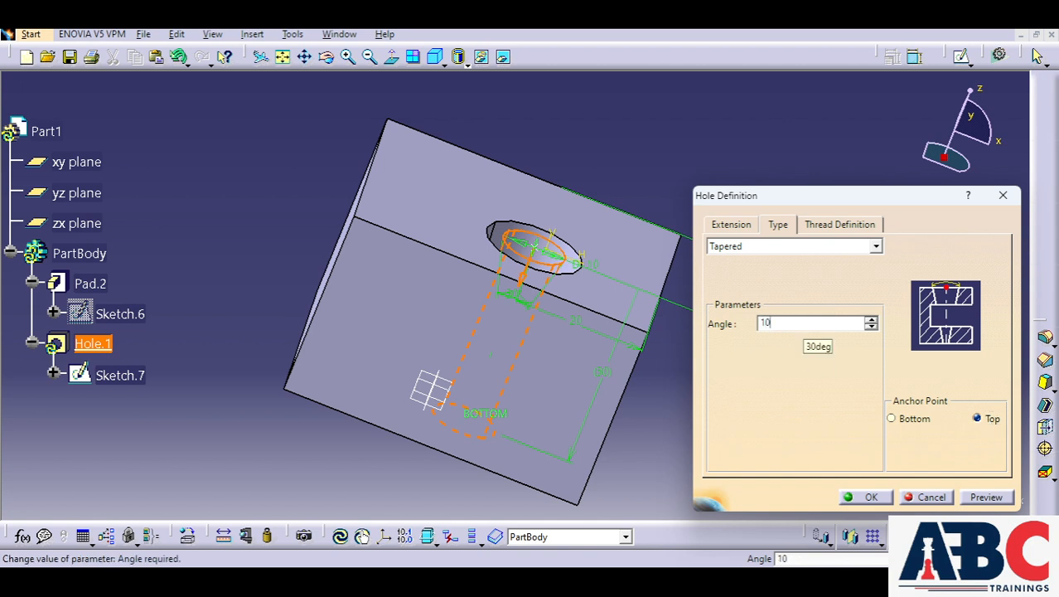
click(986, 497)
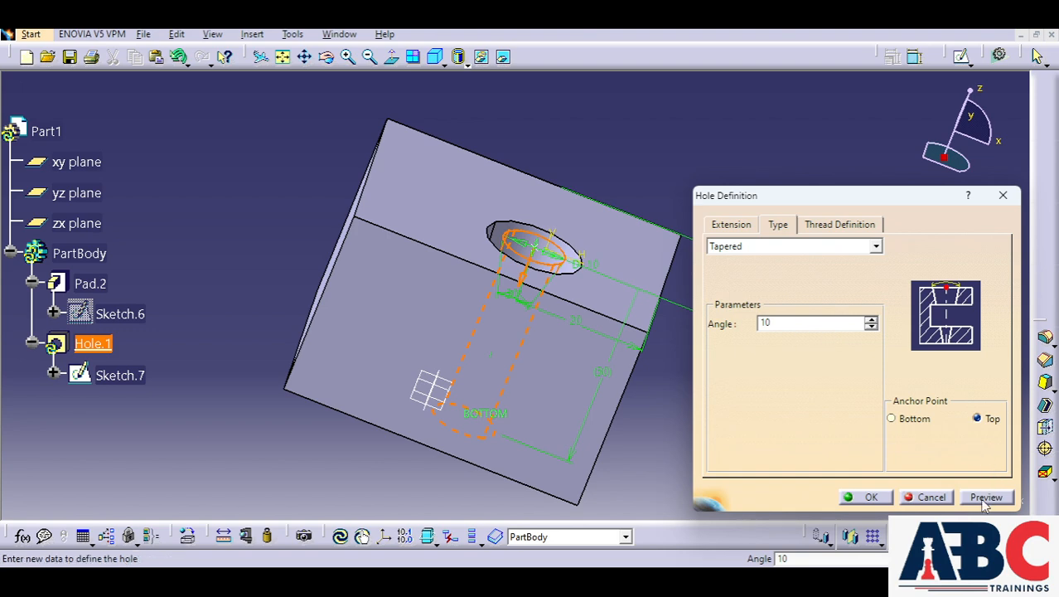
middle_drag(445, 218, 450, 244)
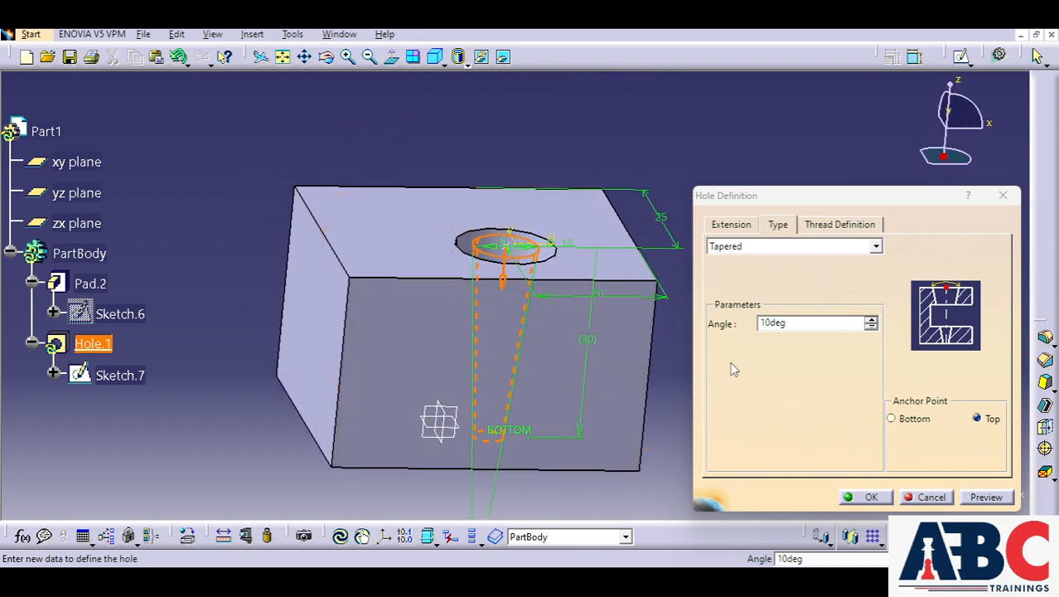
Change the hole type to Counterbored and set its anchor point to Extreme.
click(876, 246)
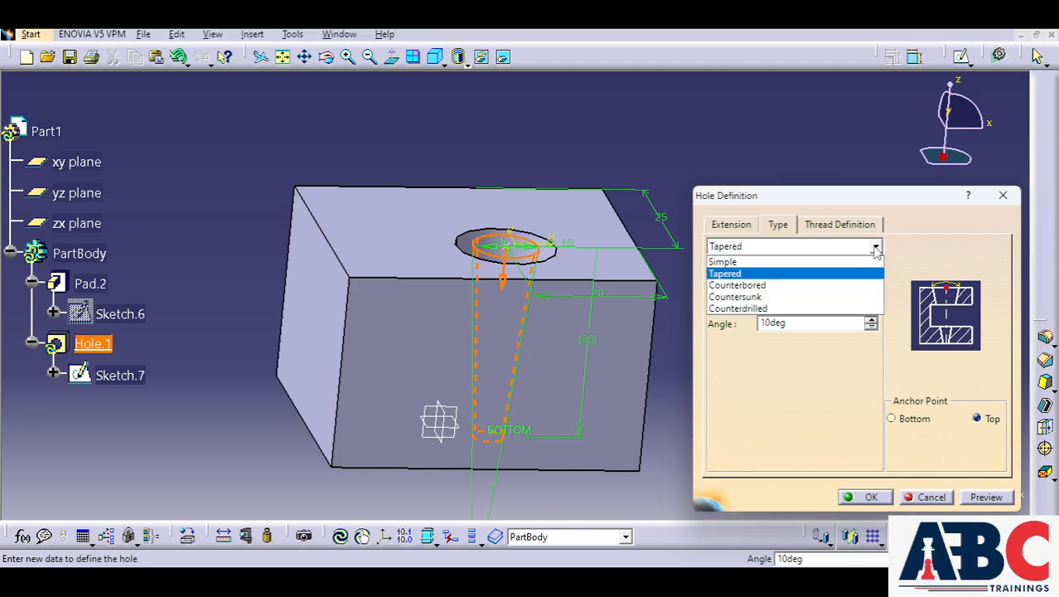
click(771, 285)
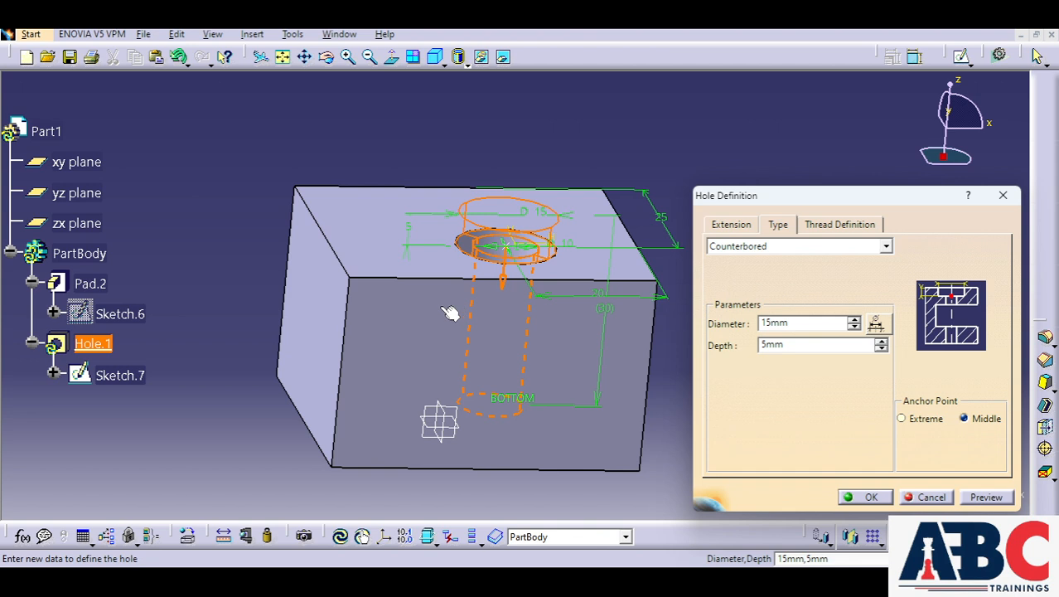
click(927, 418)
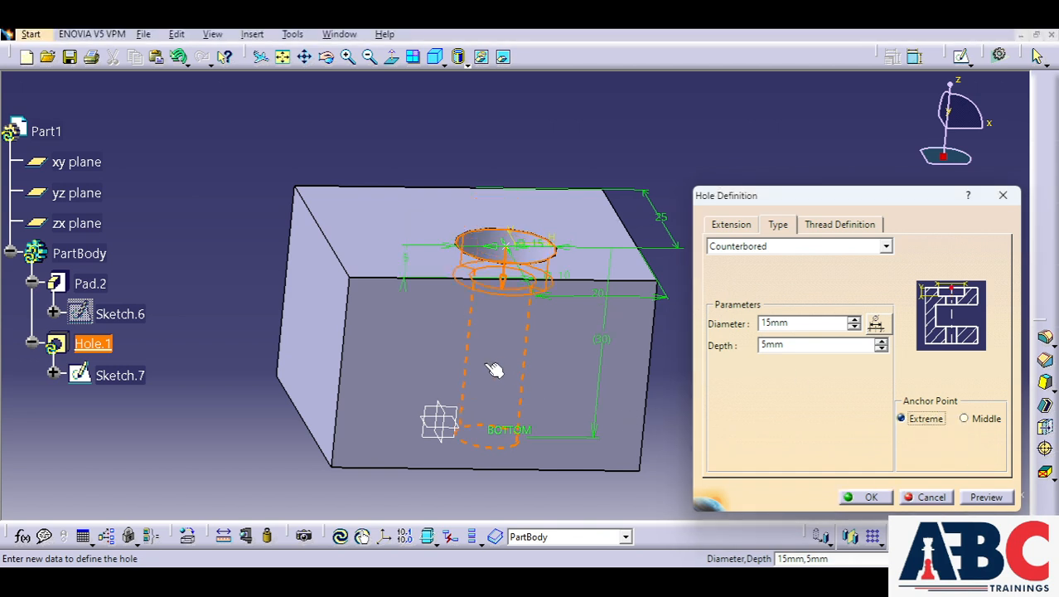
middle_drag(433, 322, 430, 296)
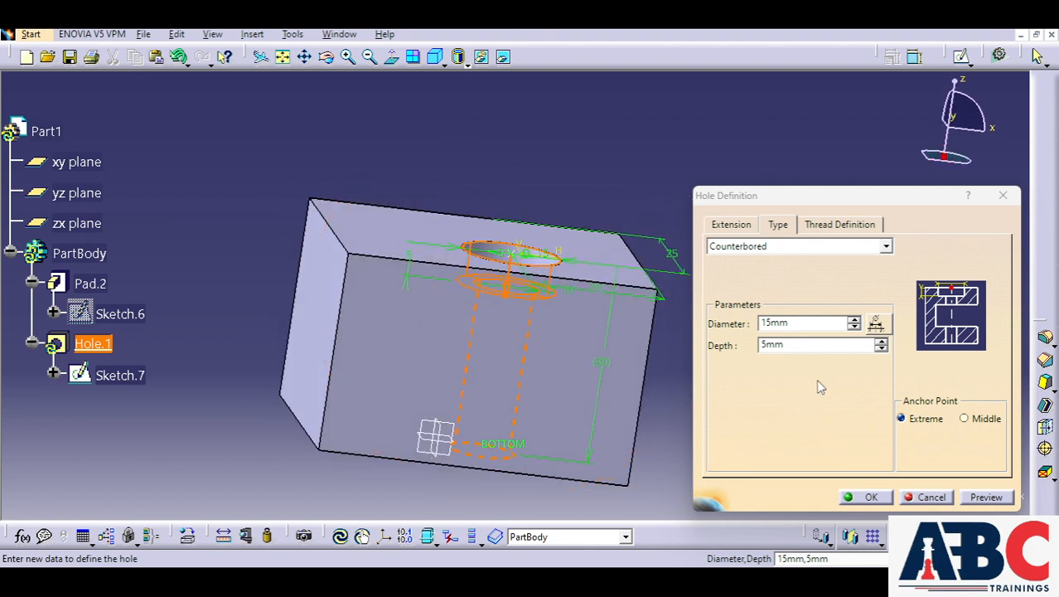
Set the counterbore's diameter to 20 mm and its depth to 10 mm.
double_click(802, 323)
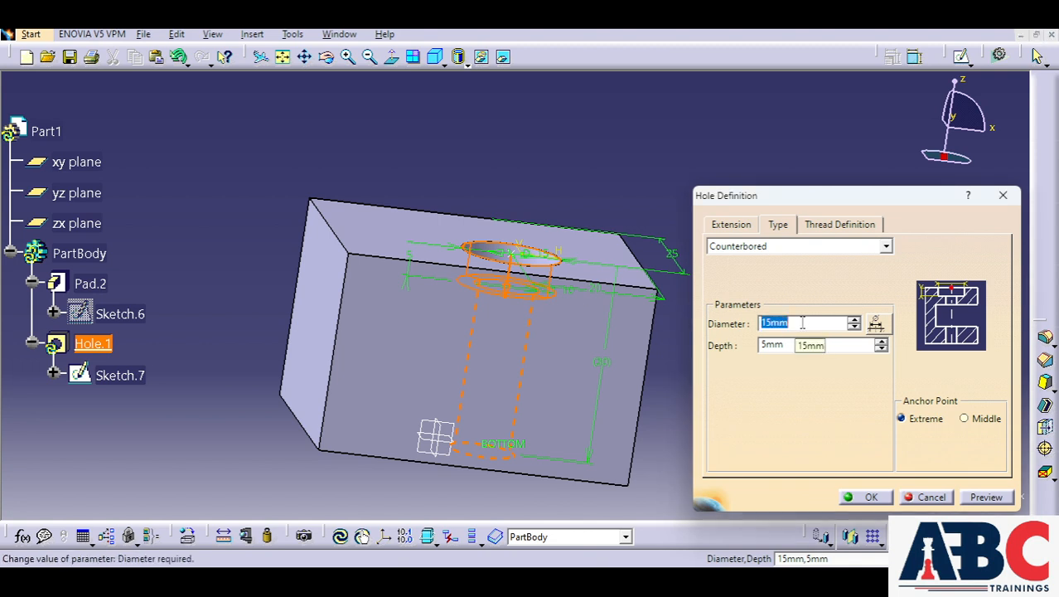
text(20)
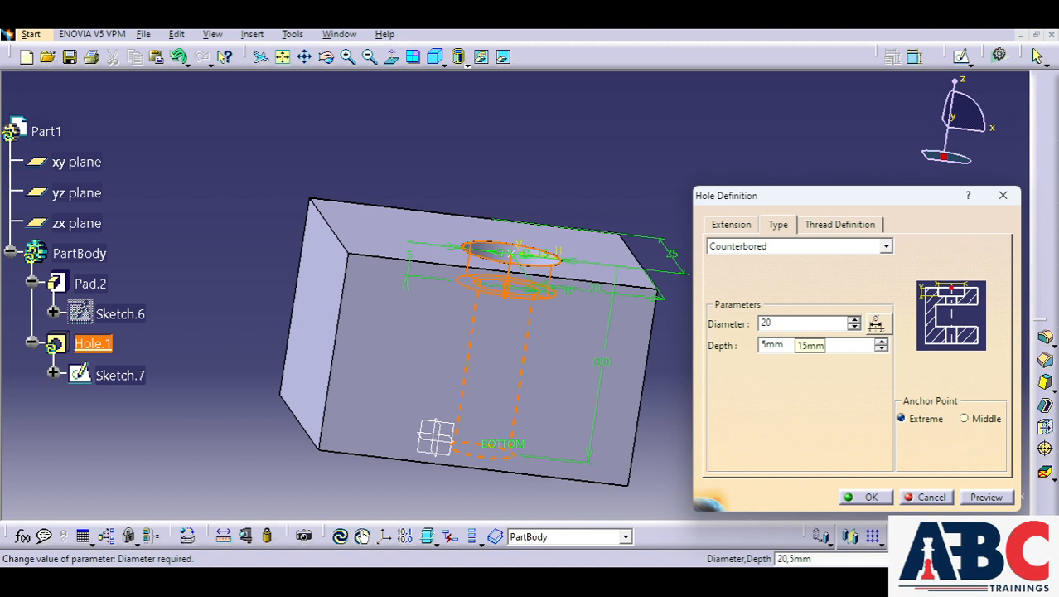
double_click(802, 345)
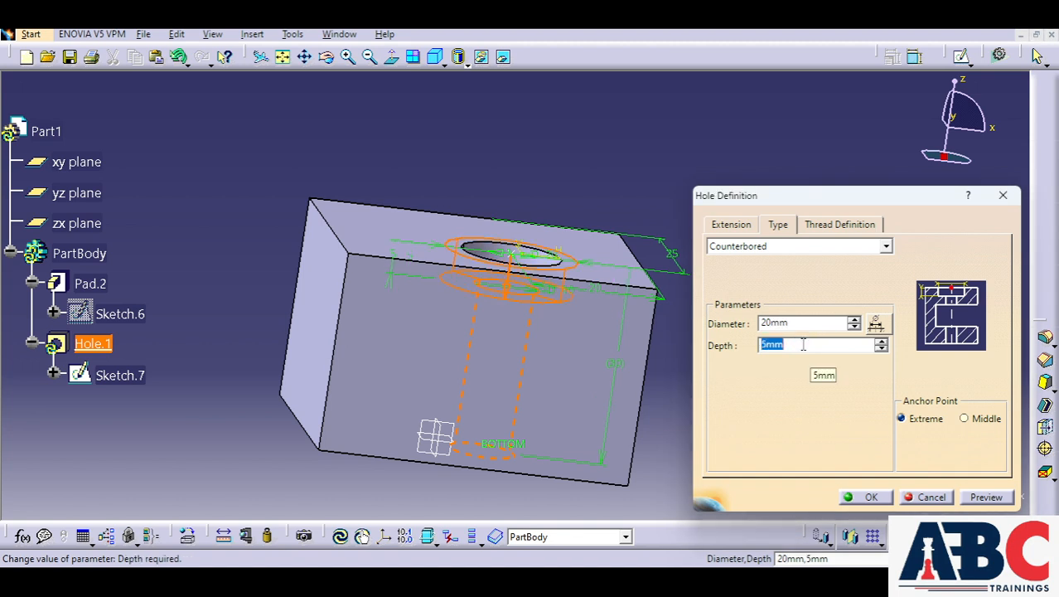
click(802, 345)
text(10)
key(Return)
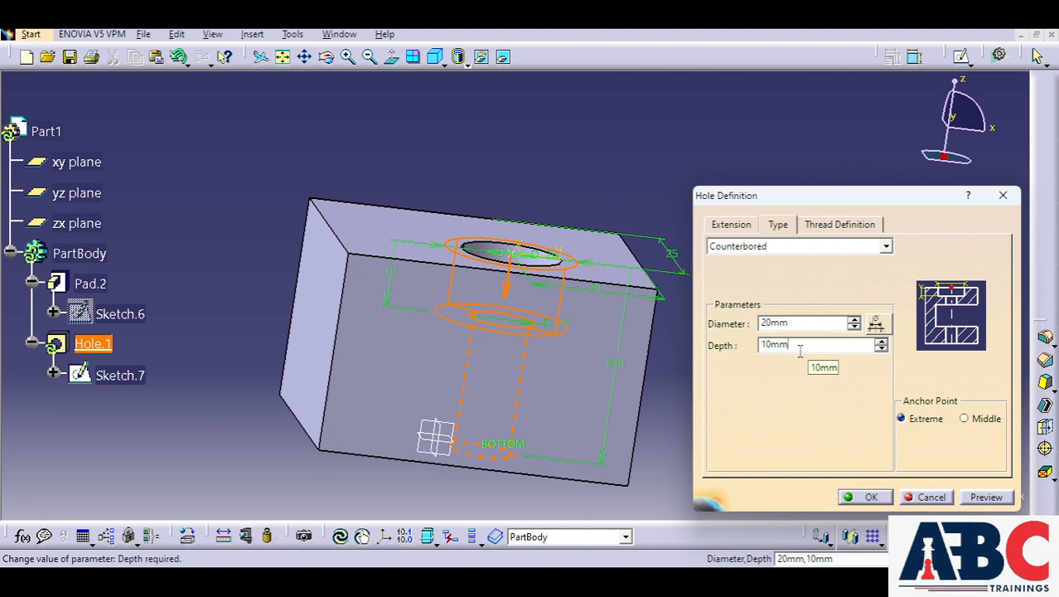
Set the counterbore's depth back to 5 mm and preview the hole.
double_click(800, 348)
text(5)
key(Return)
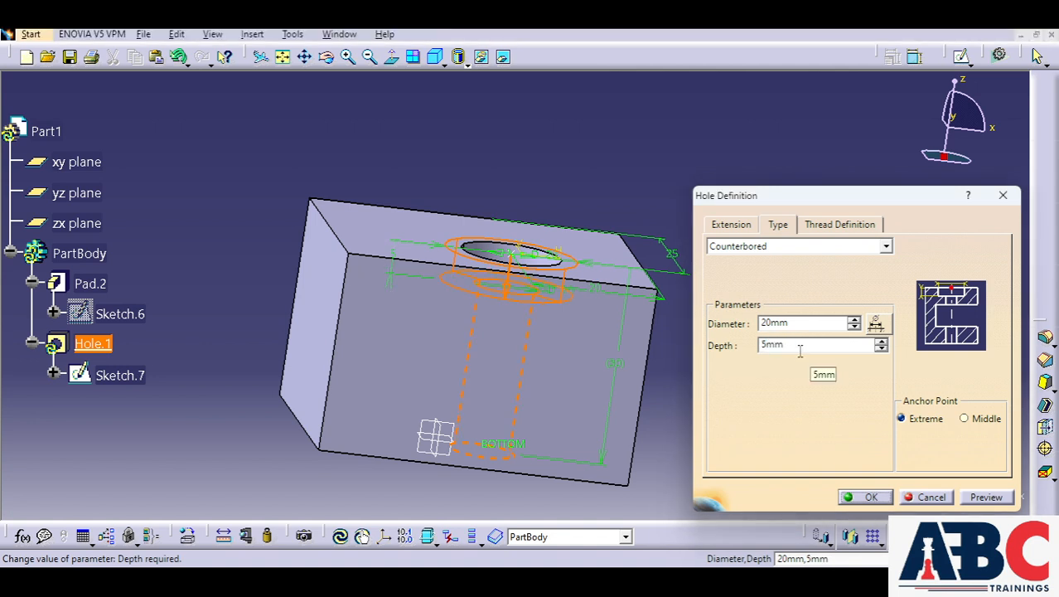
click(986, 498)
middle_drag(489, 374, 508, 390)
Change the hole type to Countersunk and set the countersink angle to 45 deg.
click(780, 248)
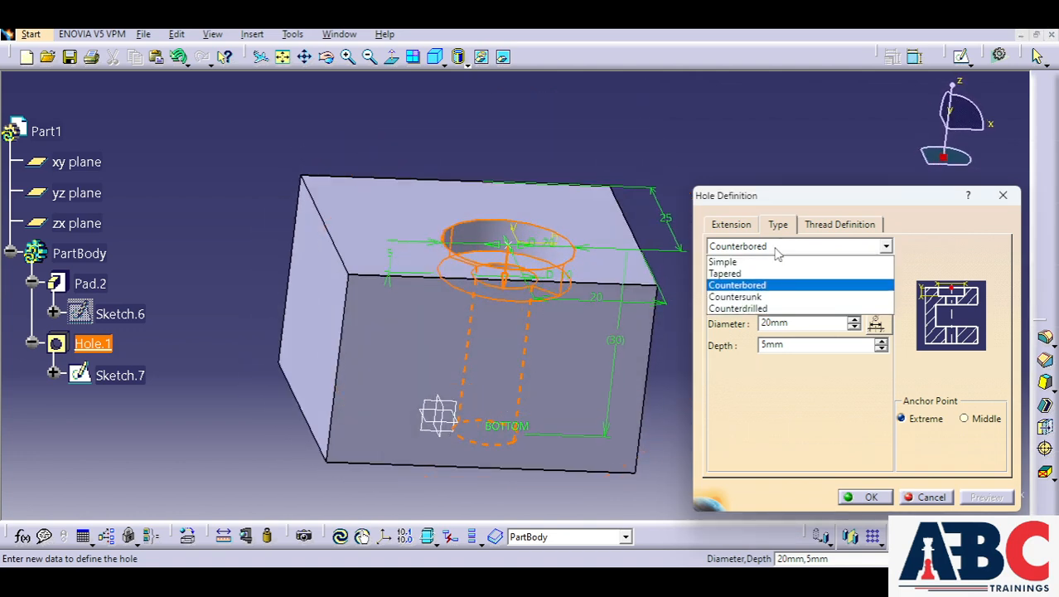
click(768, 297)
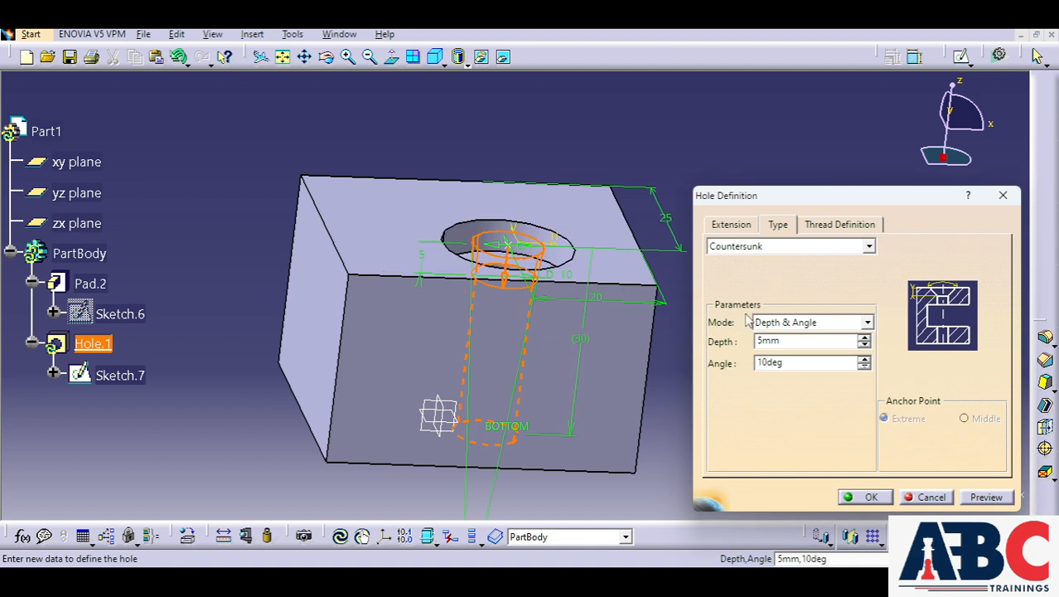
double_click(805, 363)
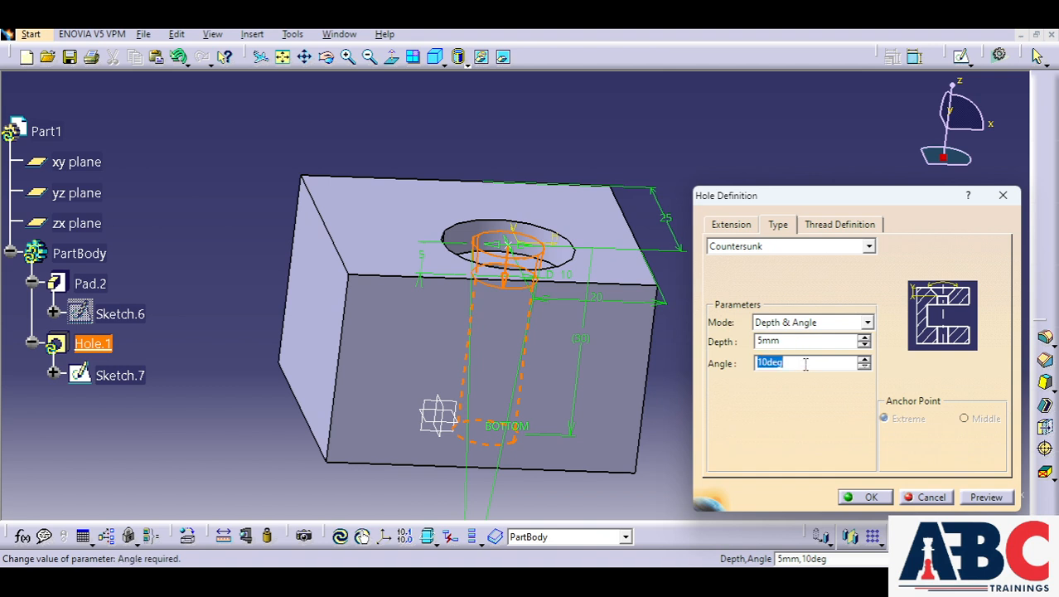
text(45)
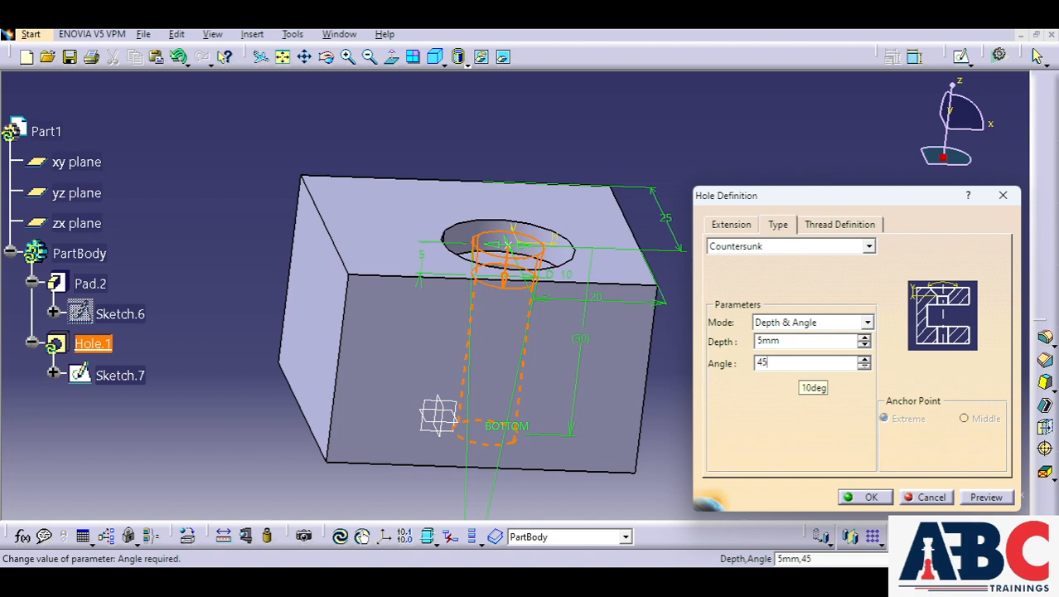
key(Return)
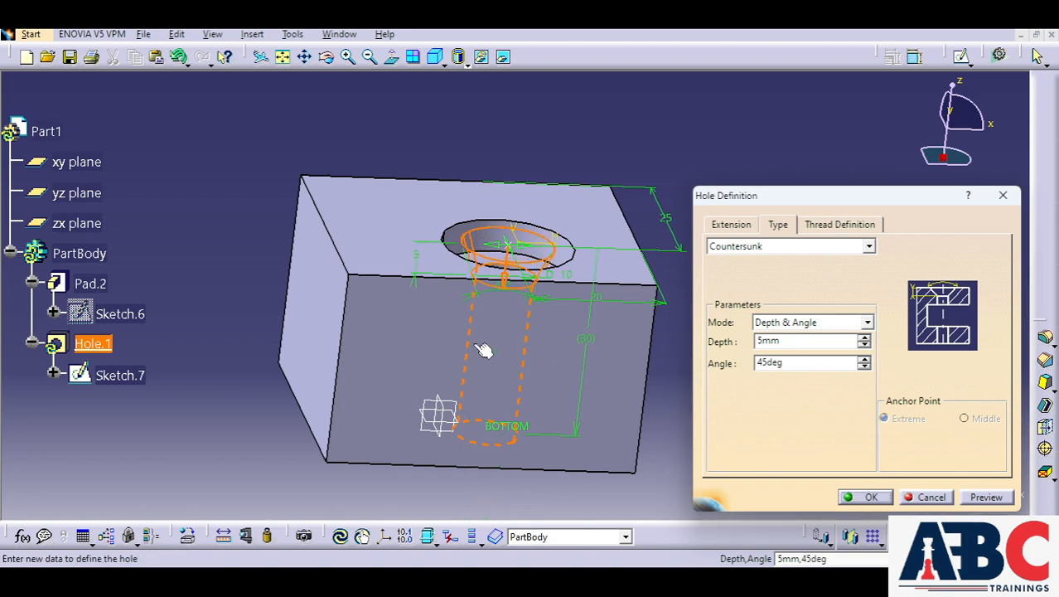
middle_drag(449, 332, 457, 308)
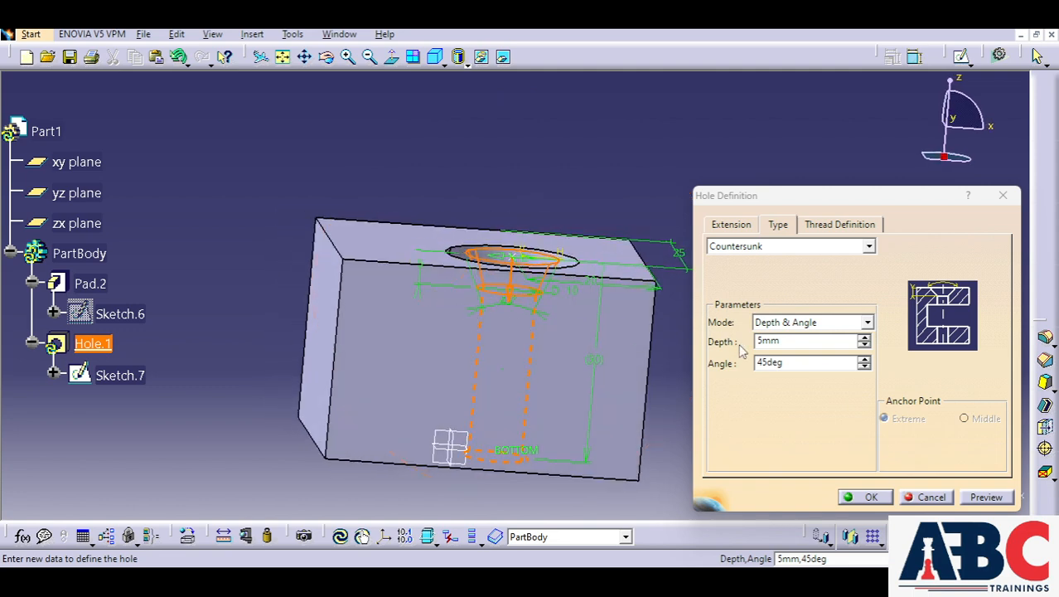
click(796, 343)
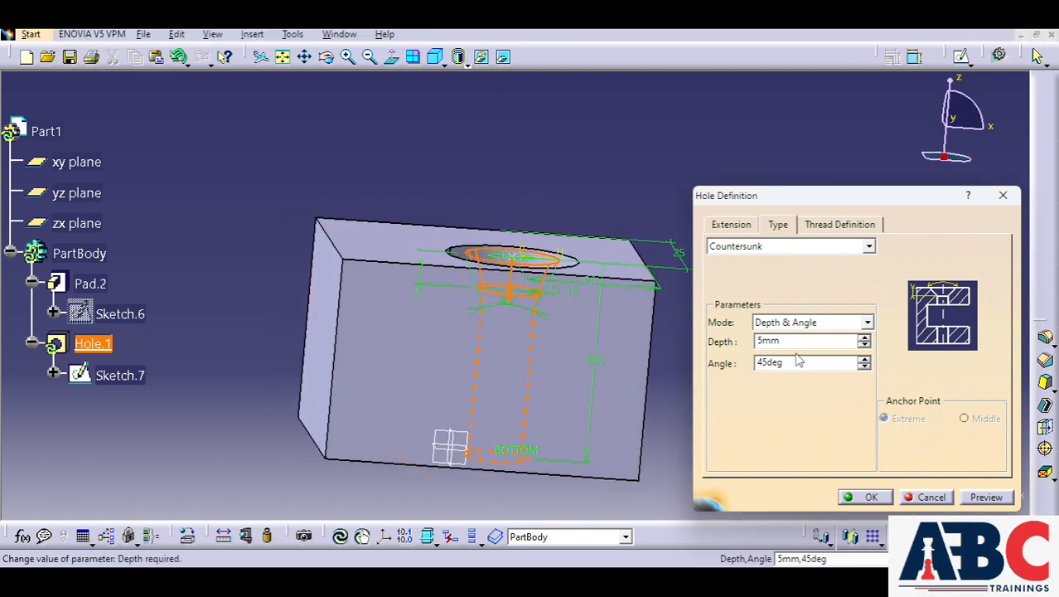
Change the hole type to Counterdrilled, keeping the 20 mm diameter, 5 mm depth and 45 deg angle, and create the hole.
click(869, 247)
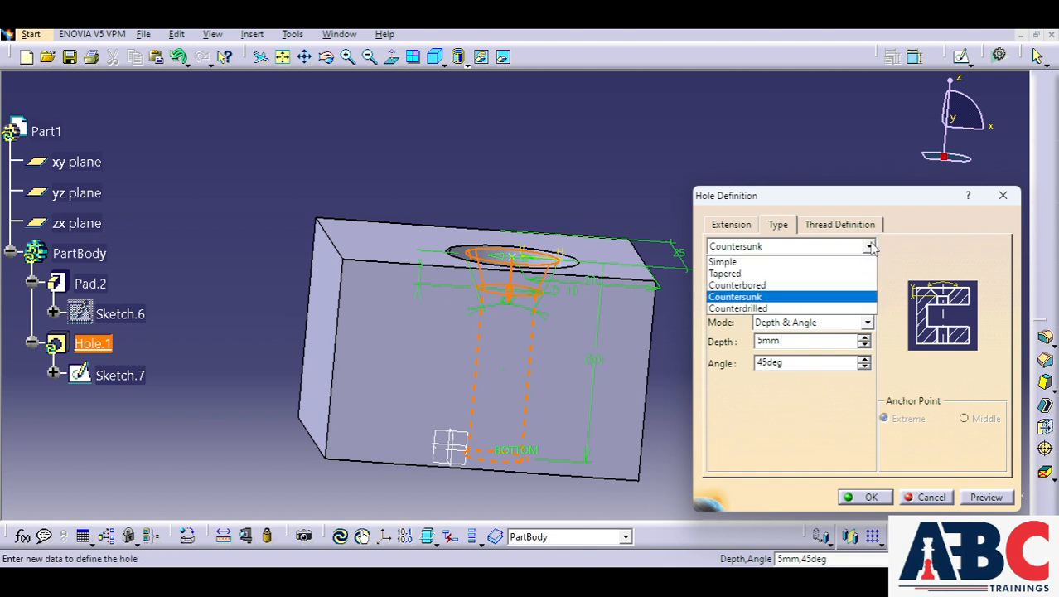
click(765, 309)
middle_drag(510, 290, 504, 335)
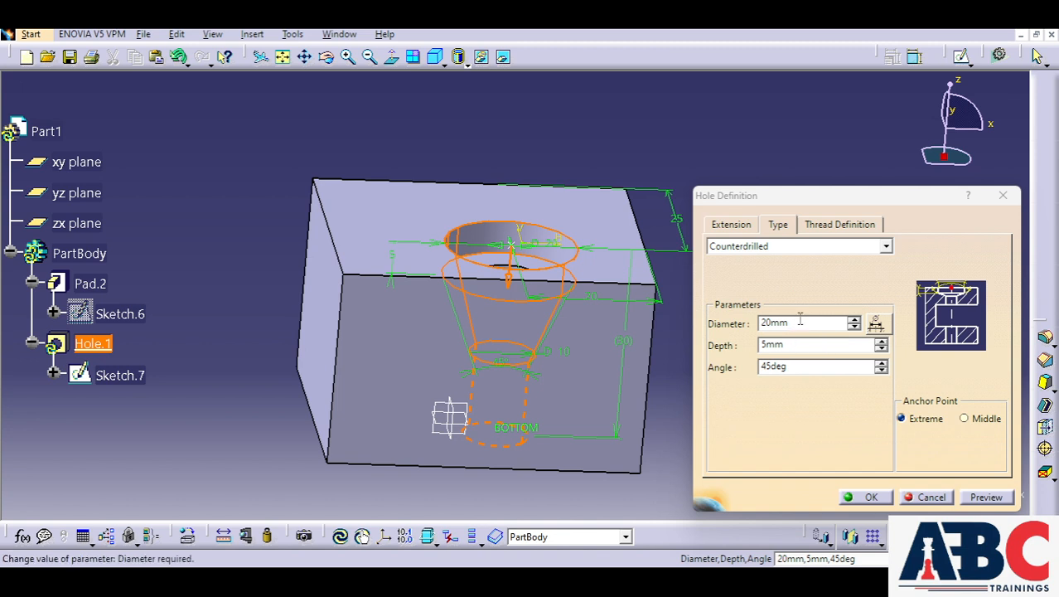
click(865, 497)
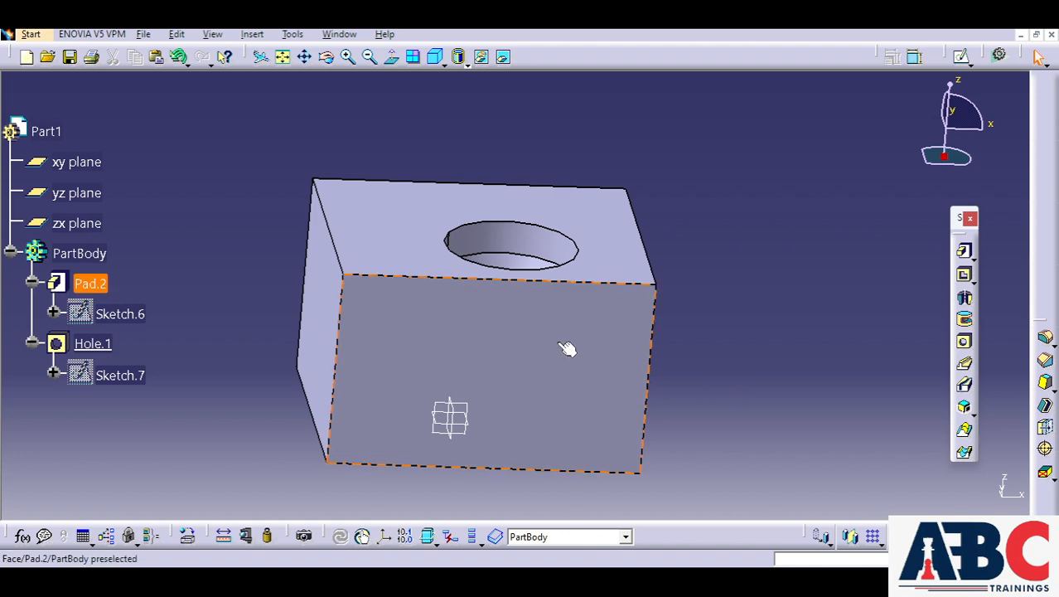
middle_drag(366, 230, 463, 362)
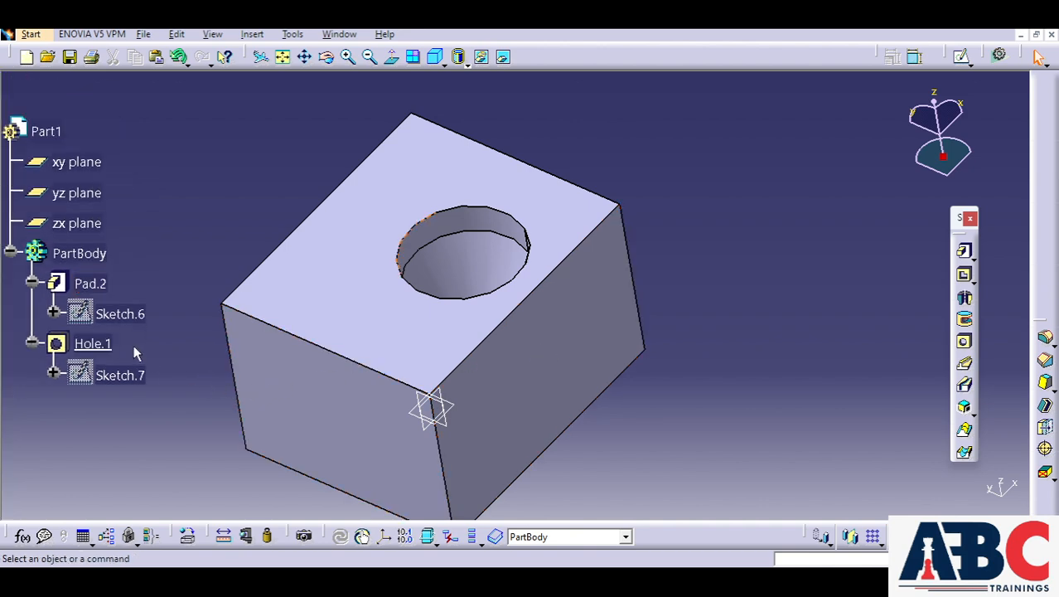
Delete the hole and the block's pad together with their aggregated elements.
click(93, 344)
right_click(92, 345)
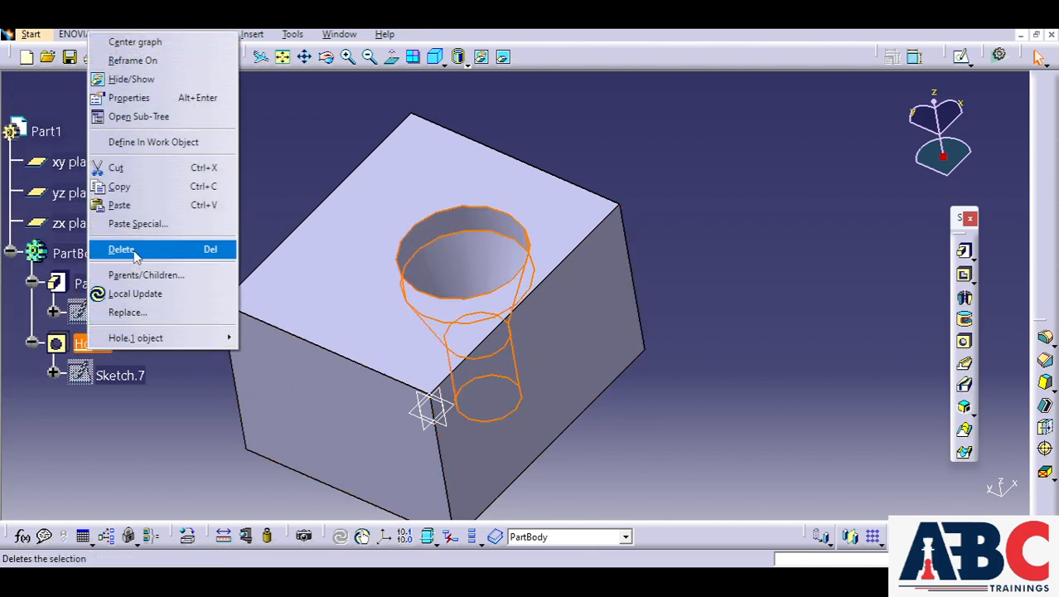
click(122, 249)
click(927, 494)
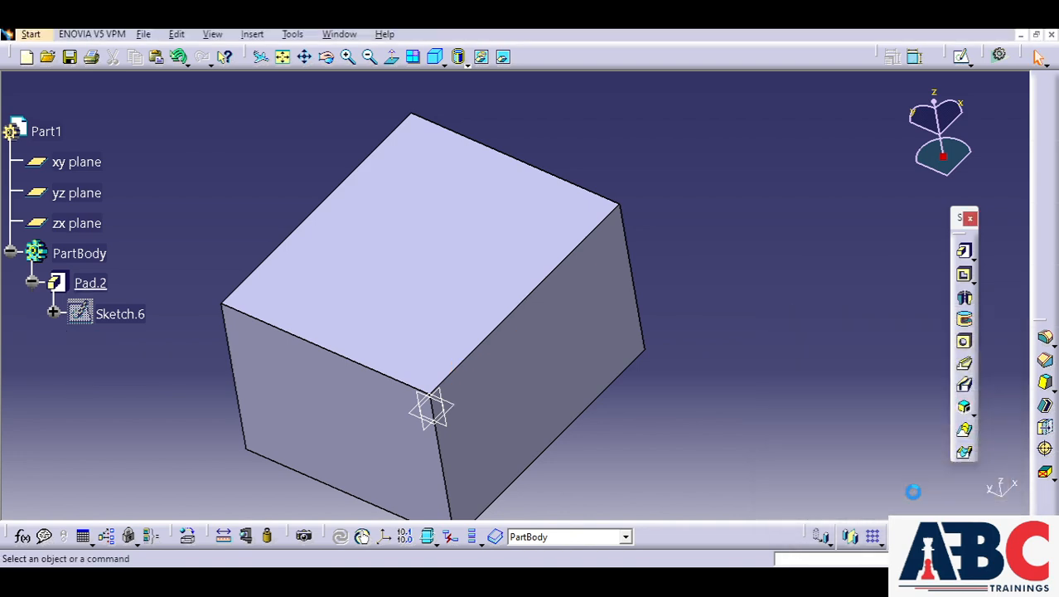
right_click(88, 286)
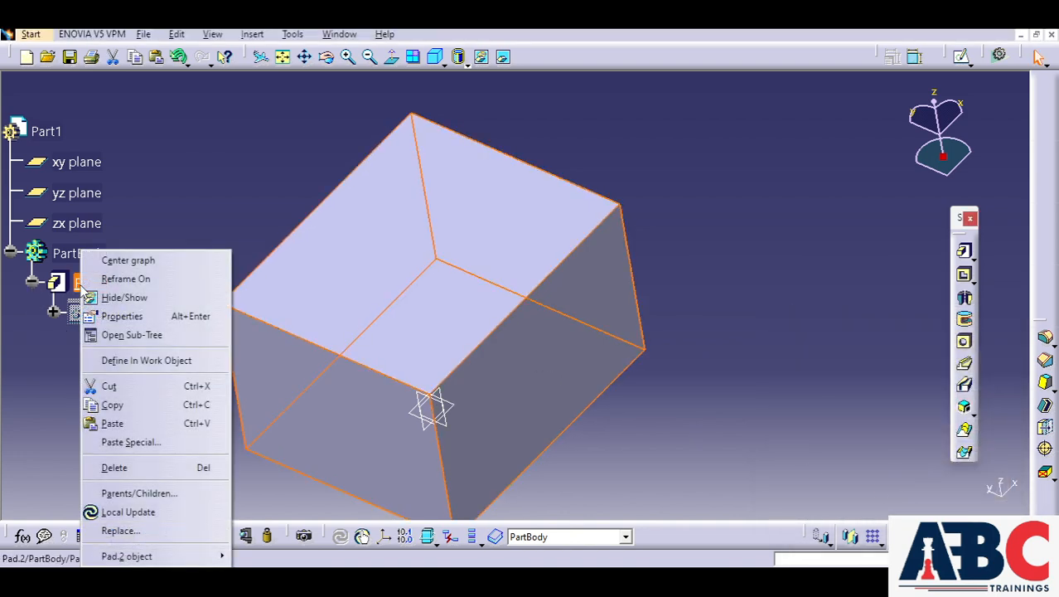
click(146, 469)
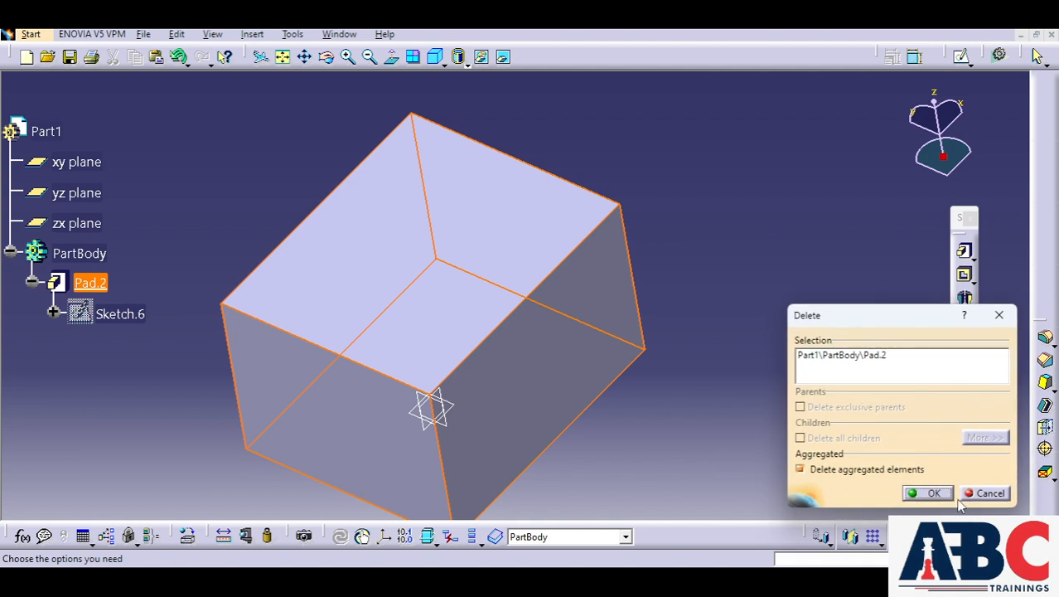
click(927, 493)
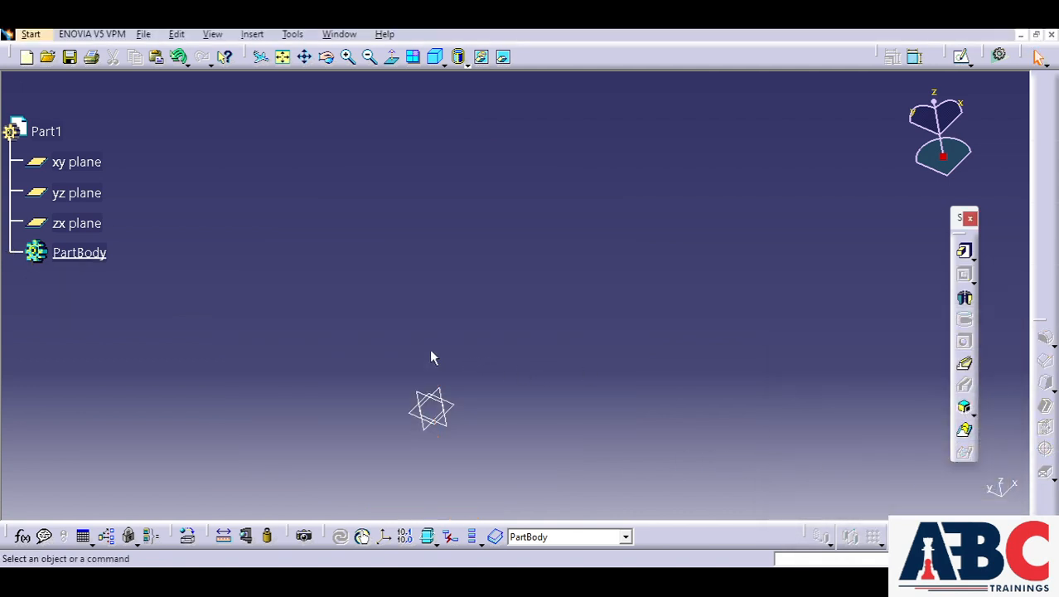
Sketch a rectangle around the origin on the zx plane as the rib's profile and exit the sketch.
click(282, 57)
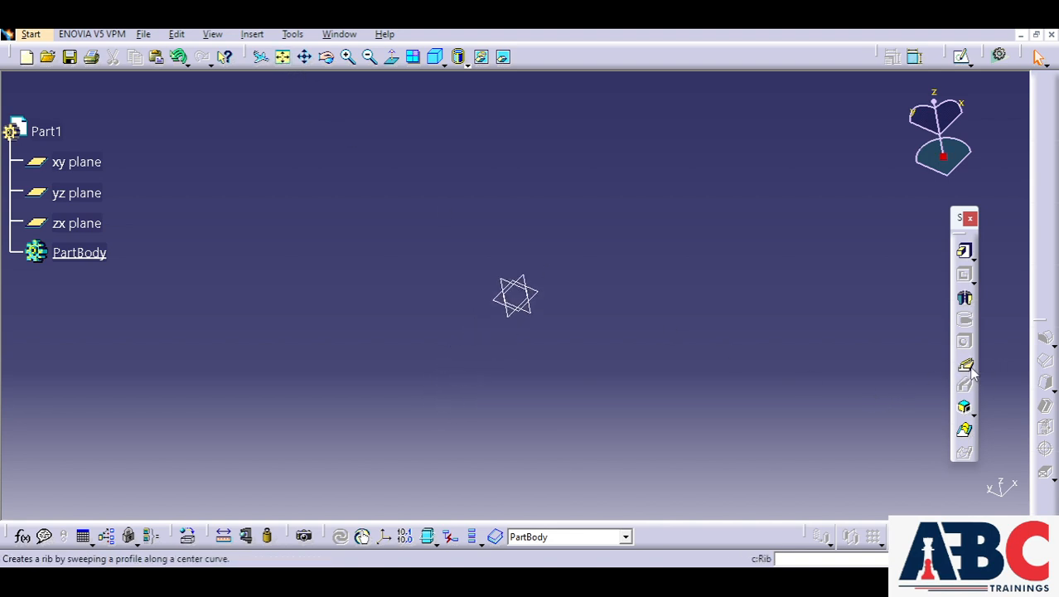
click(536, 292)
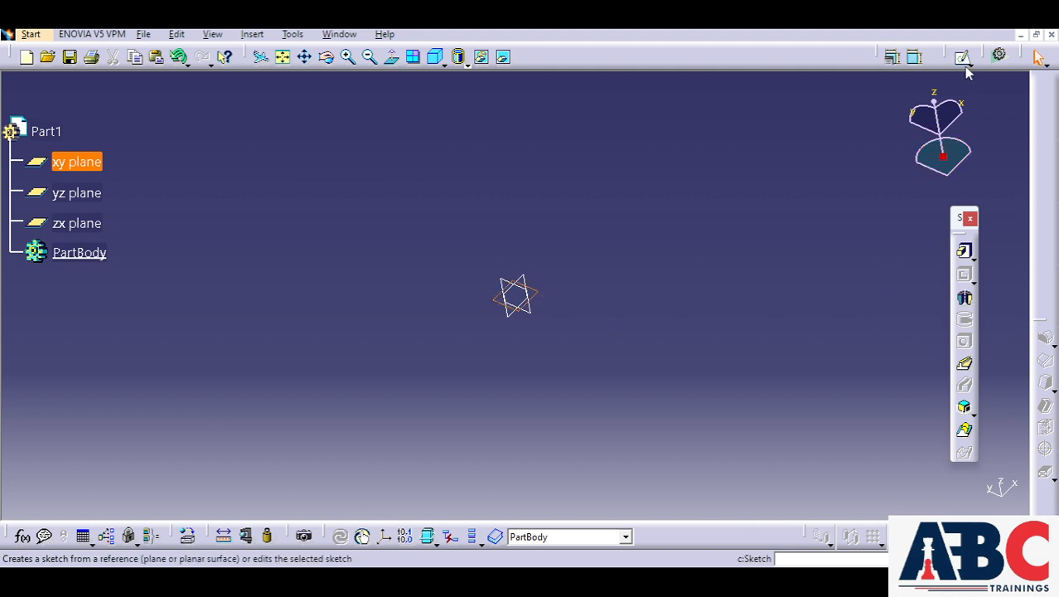
click(502, 380)
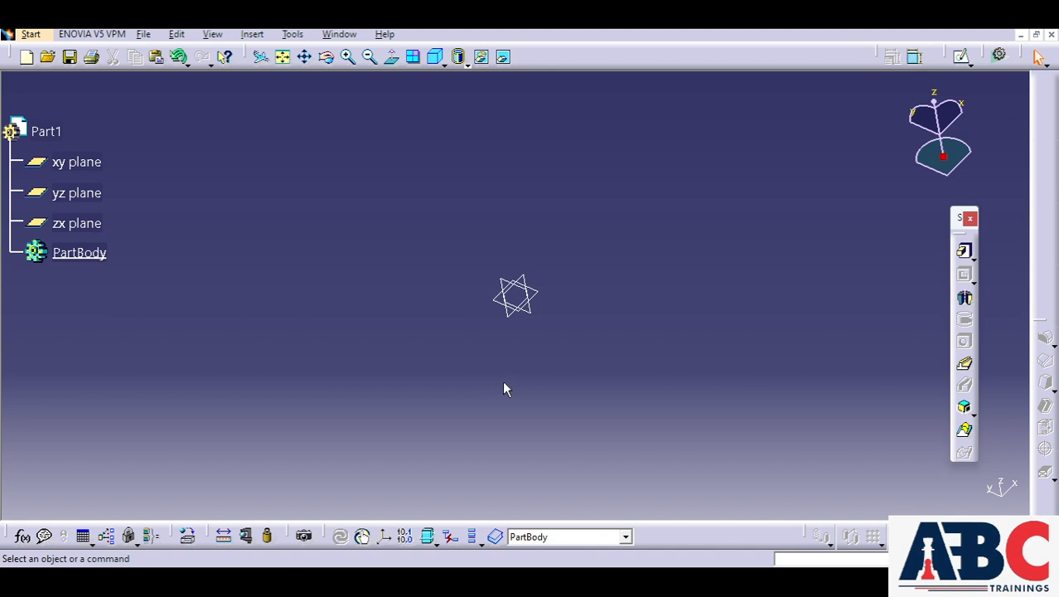
middle_drag(502, 380, 397, 300)
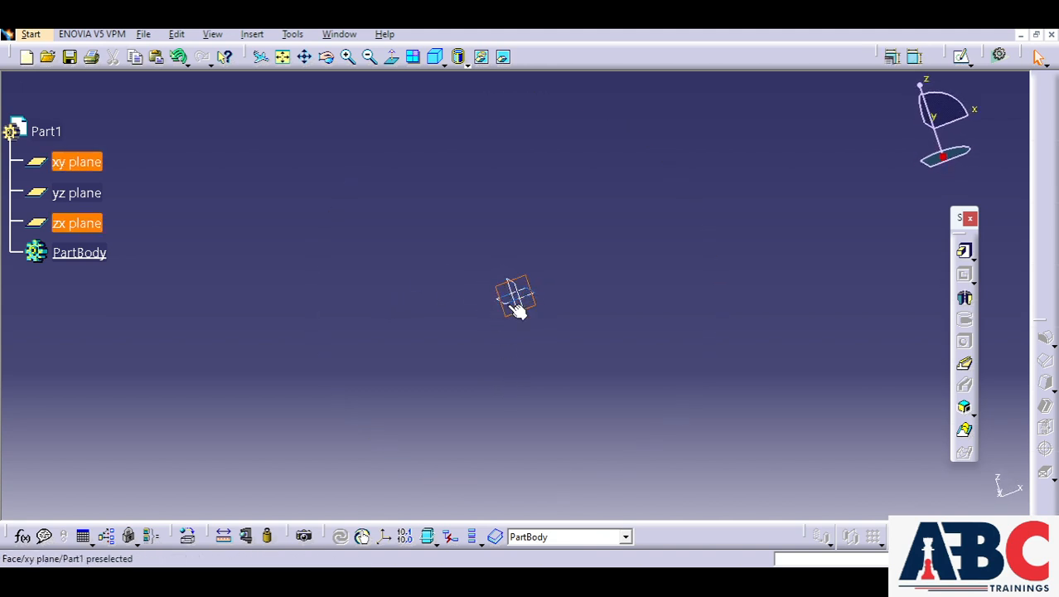
click(512, 289)
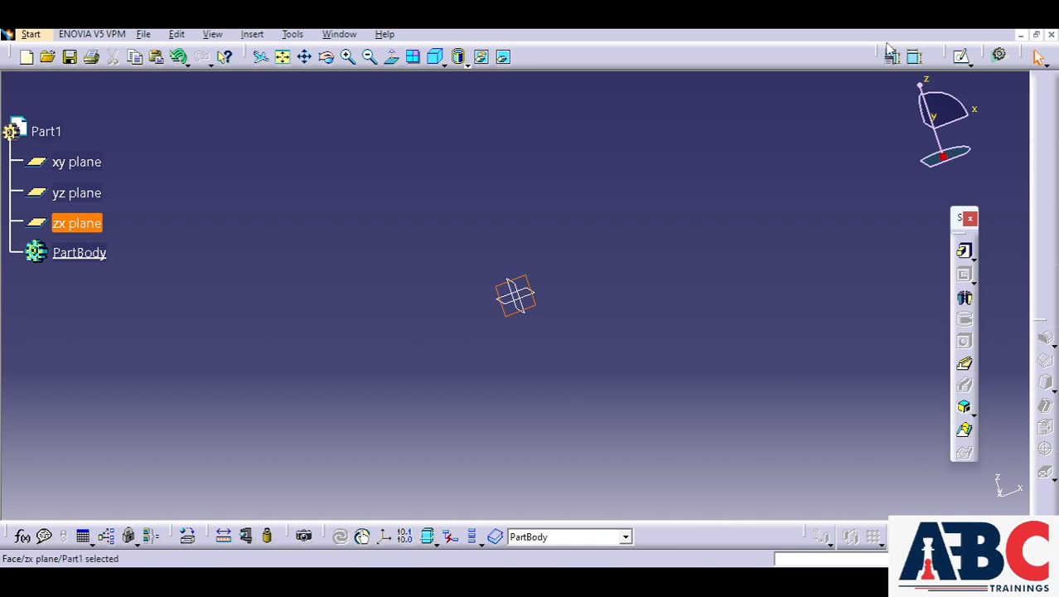
click(962, 58)
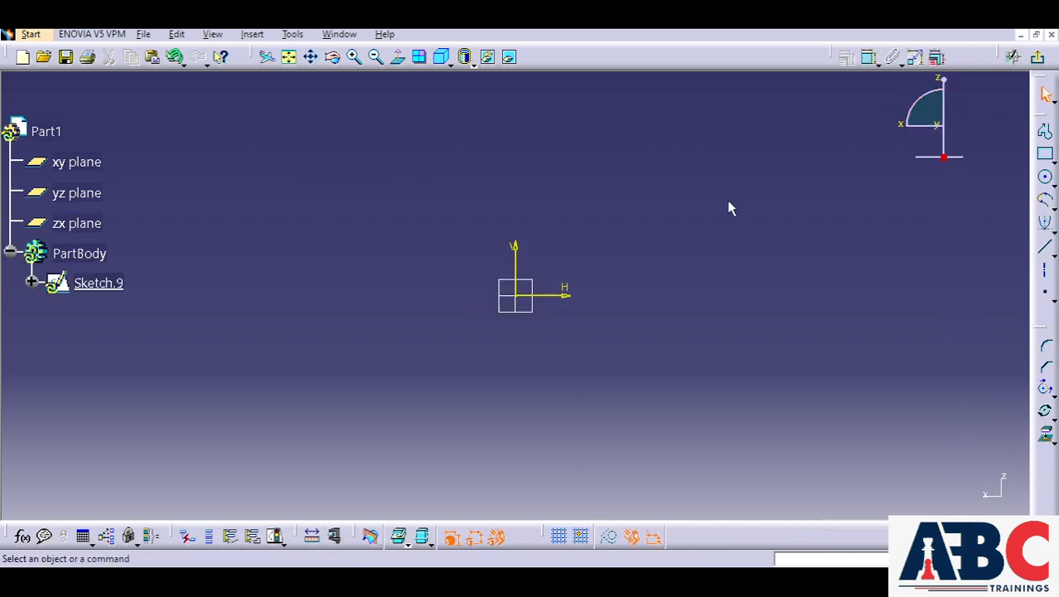
click(1045, 154)
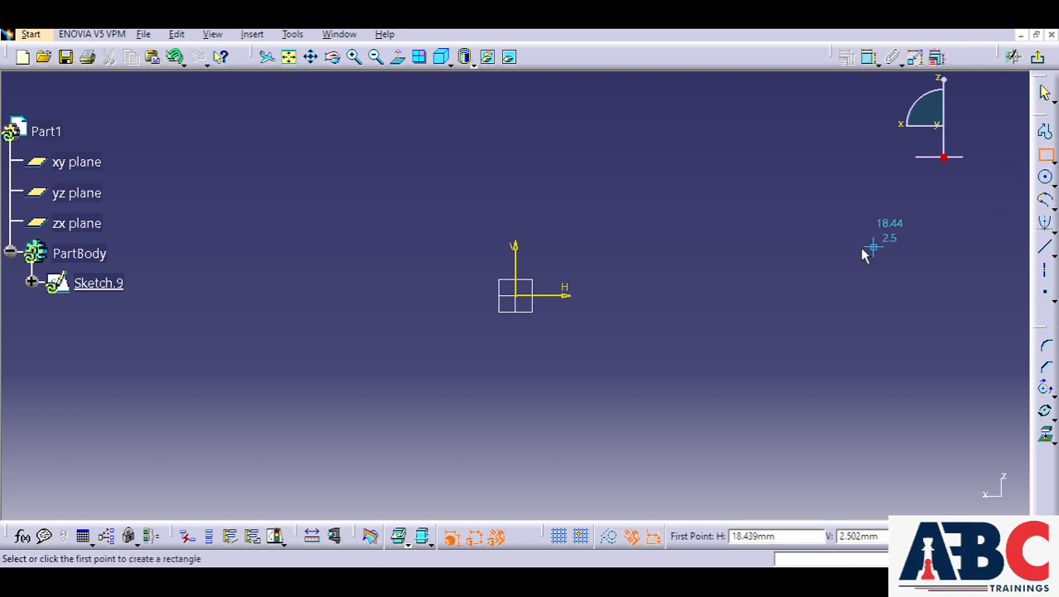
click(469, 244)
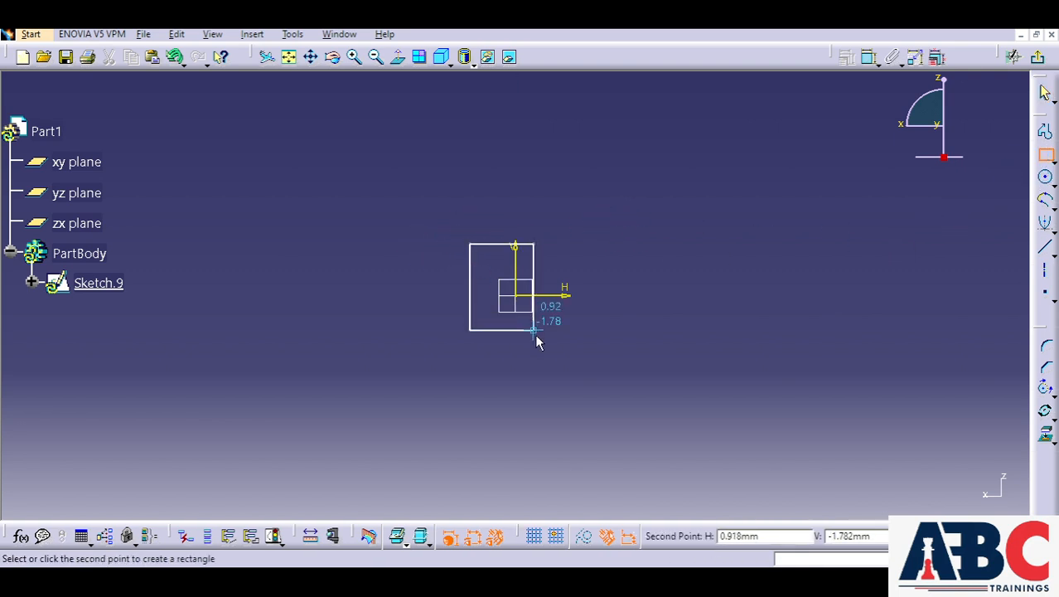
click(587, 347)
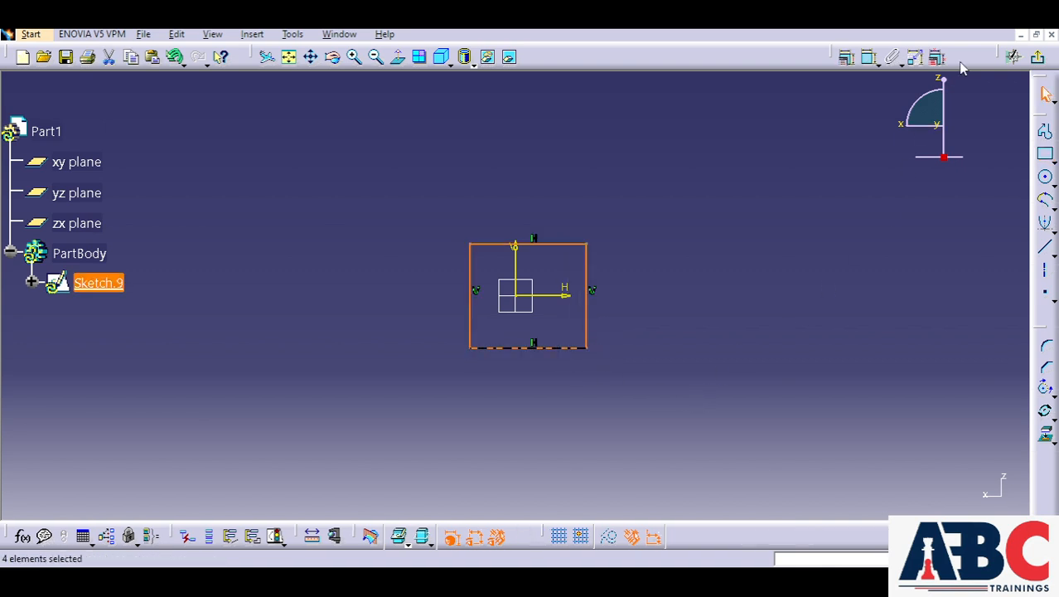
click(1037, 56)
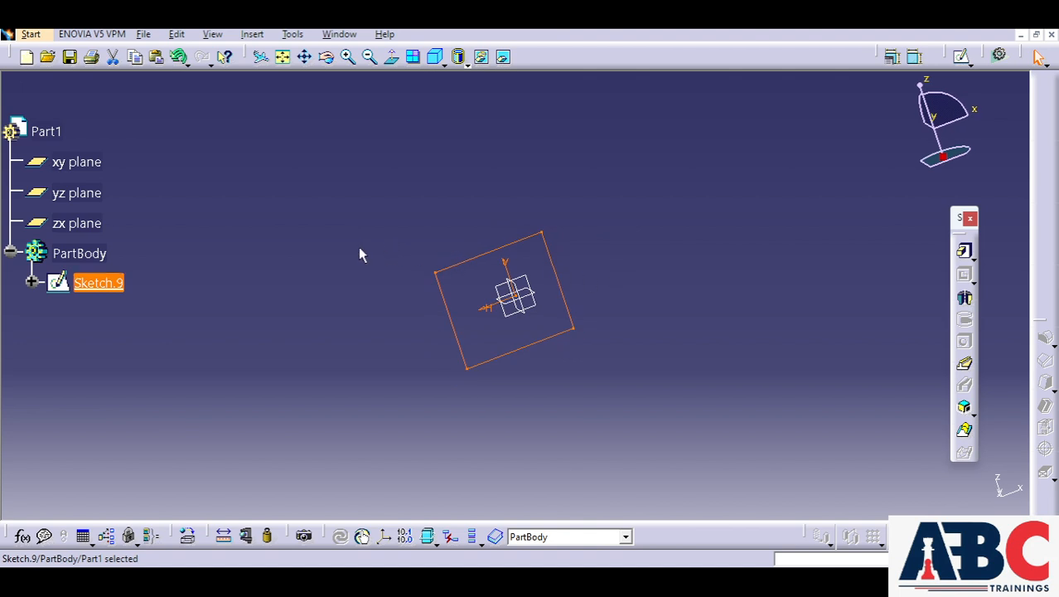
Open a new sketch on the yz plane for the rib's center curve.
mouse_move(359, 248)
middle_down()
mouse_move(411, 275)
mouse_move(355, 232)
mouse_move(366, 259)
middle_up()
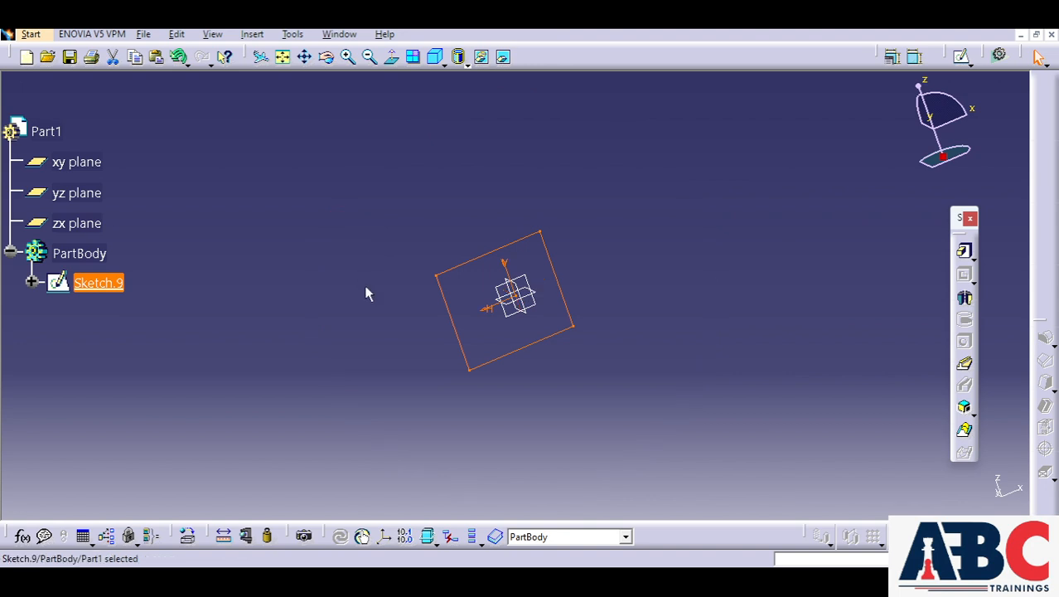
click(533, 310)
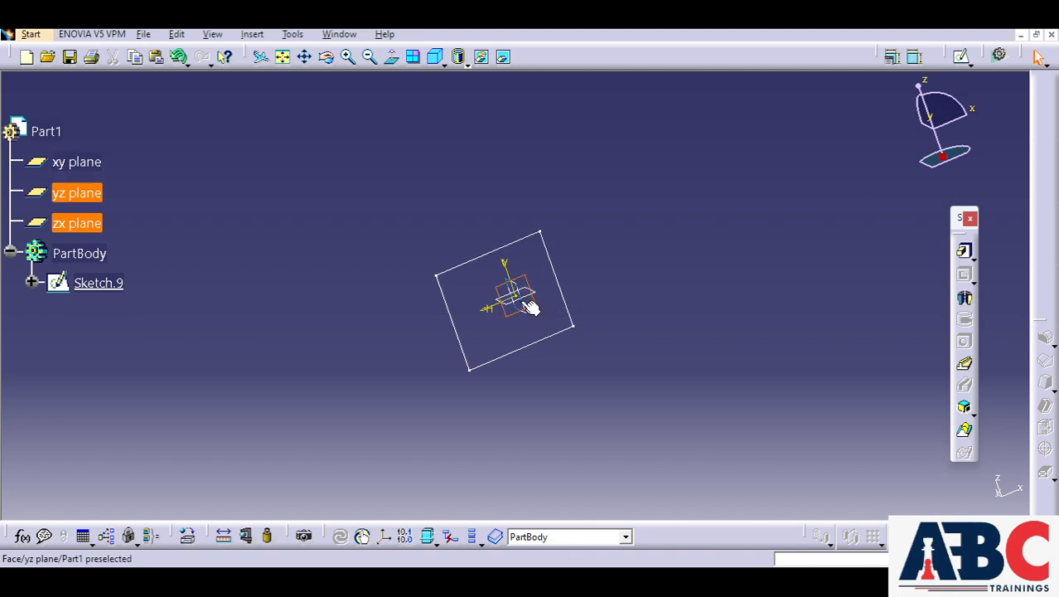
click(533, 303)
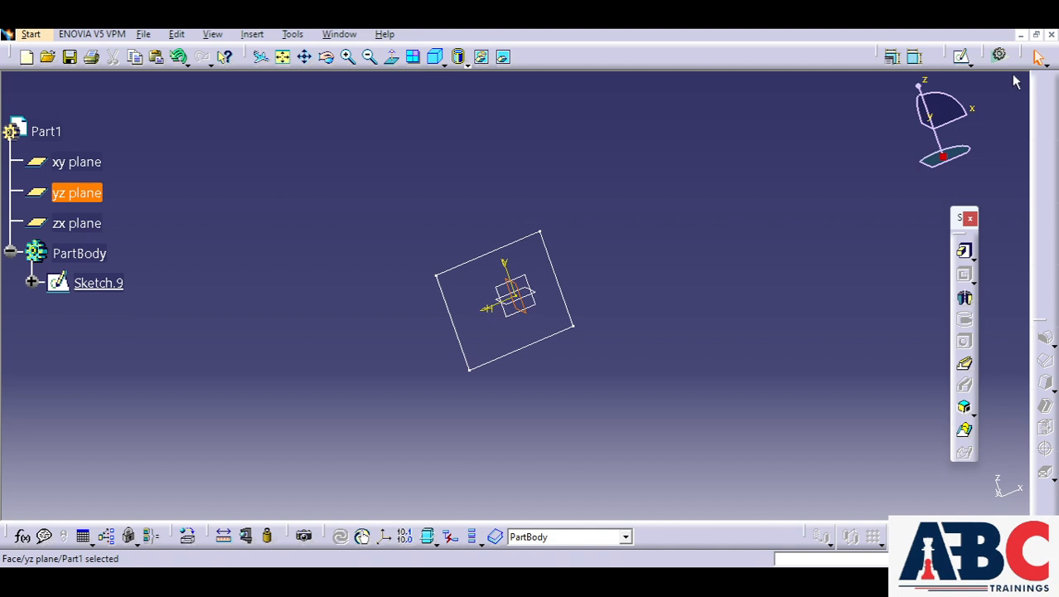
click(963, 58)
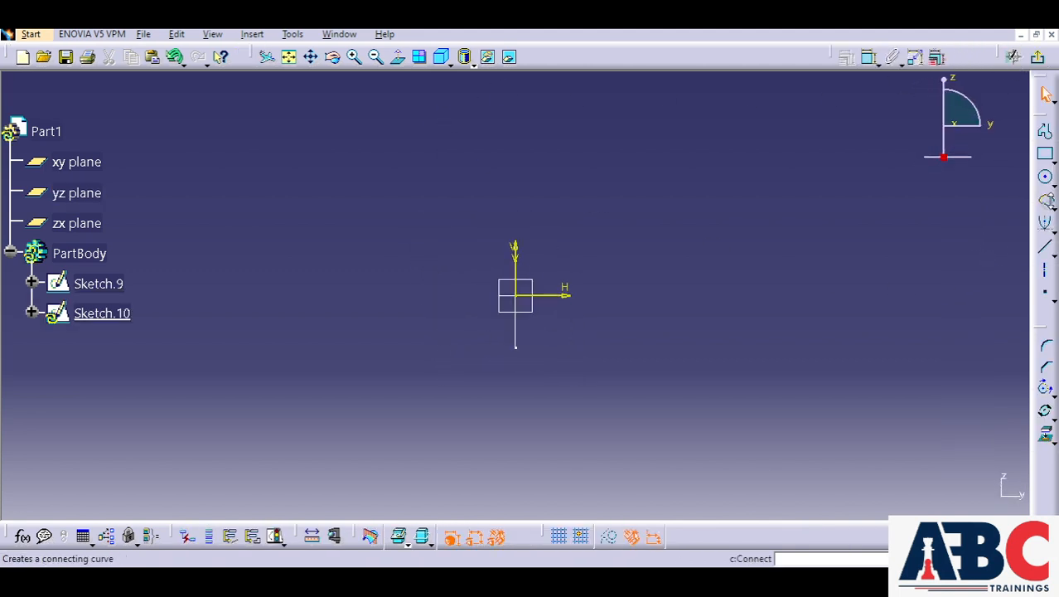
Draw an S-shaped spline through five points, from near the origin to about 21 mm horizontally and 8 mm vertically from it.
click(1053, 210)
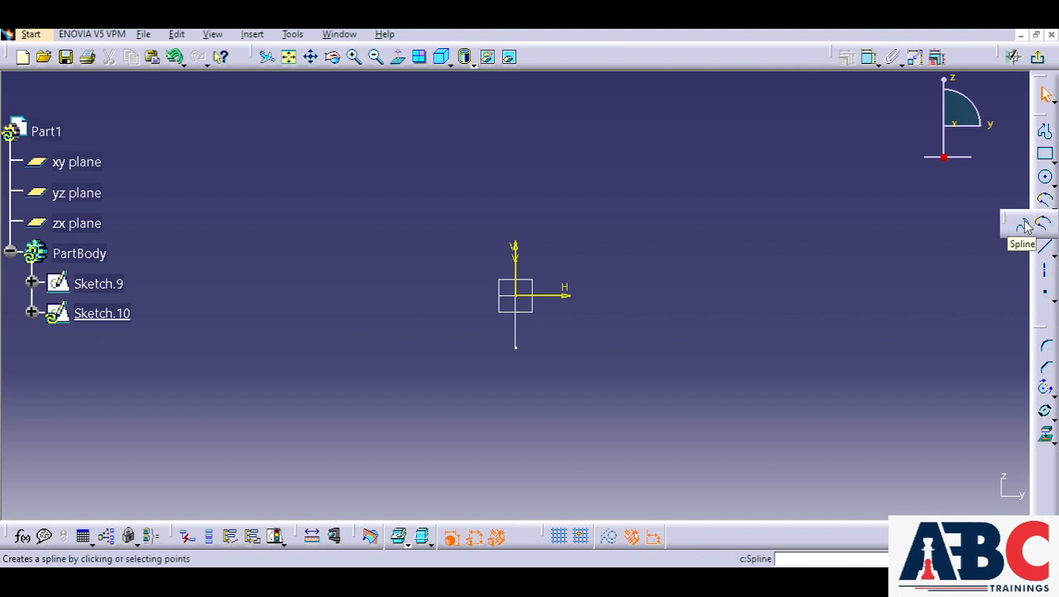
click(1025, 225)
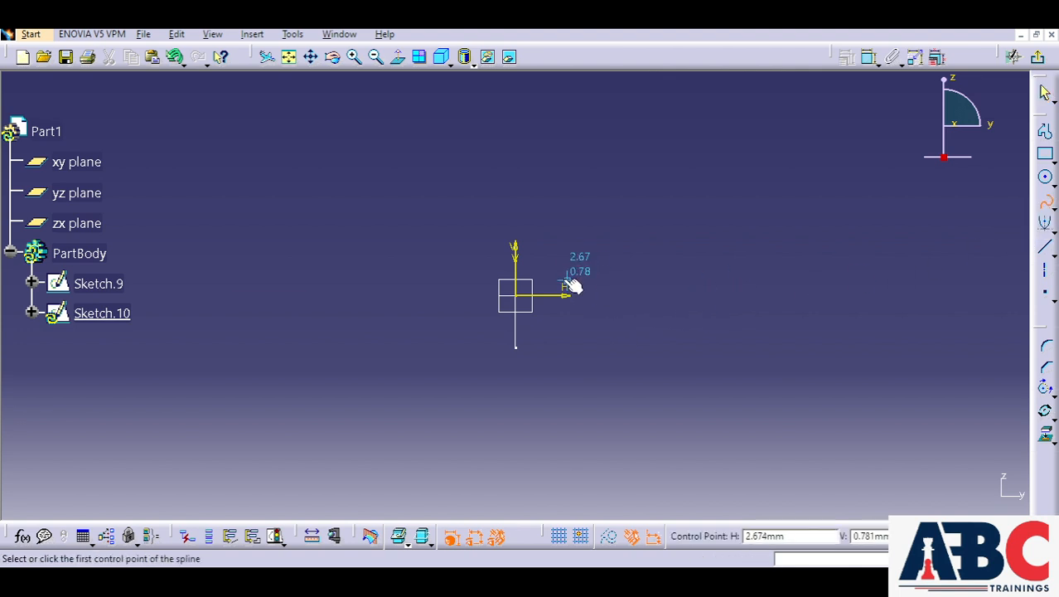
click(545, 277)
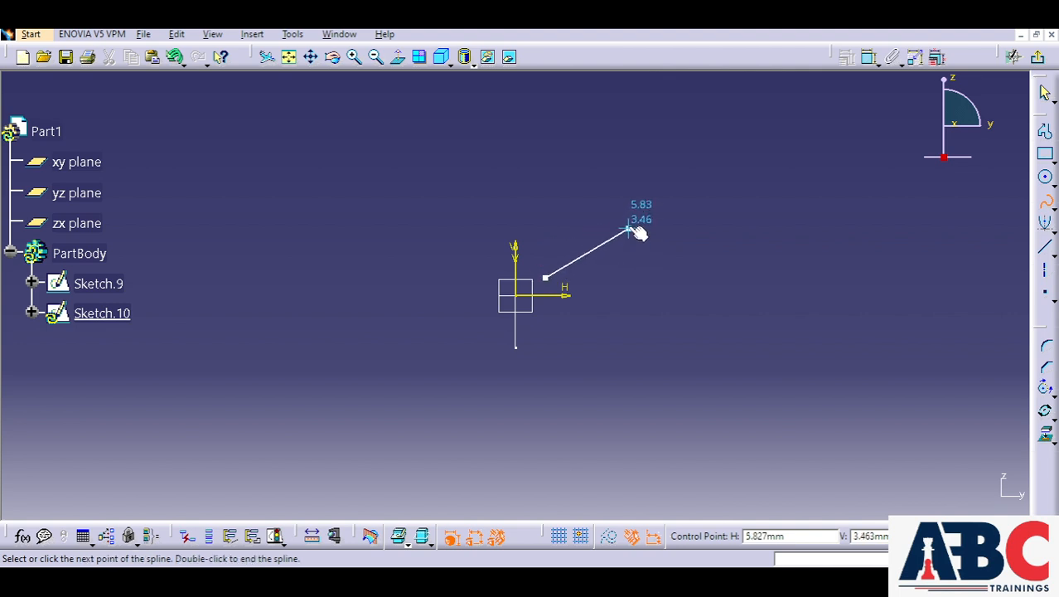
click(690, 253)
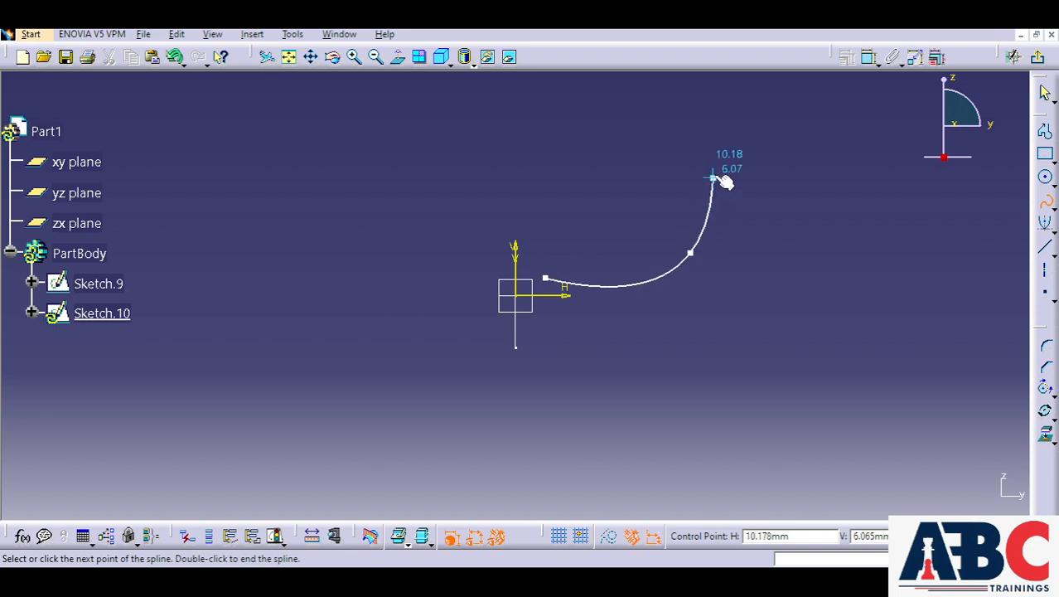
click(760, 151)
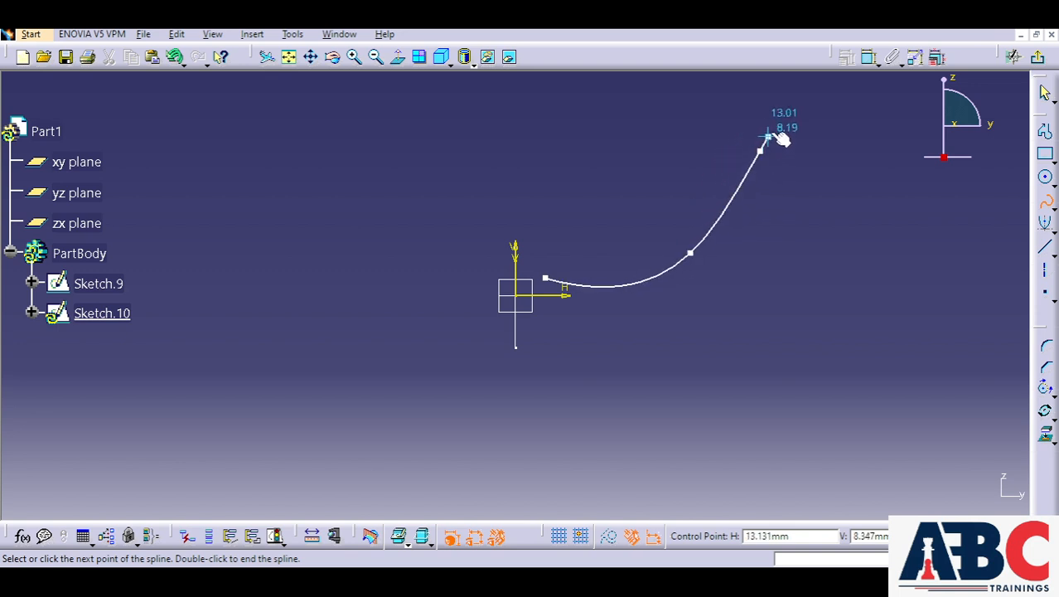
click(872, 108)
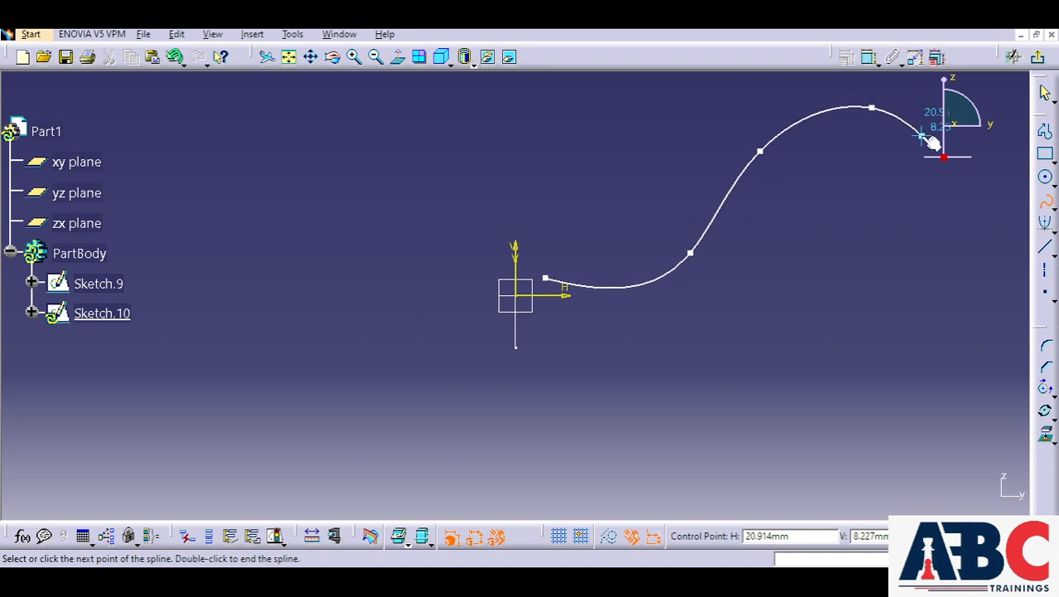
click(922, 135)
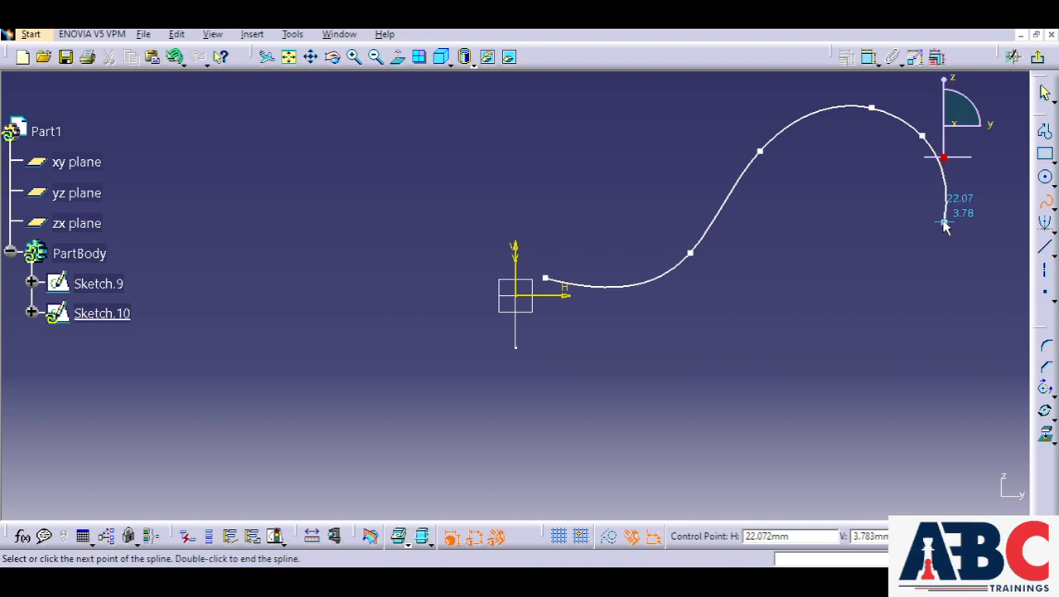
key(Escape)
click(814, 307)
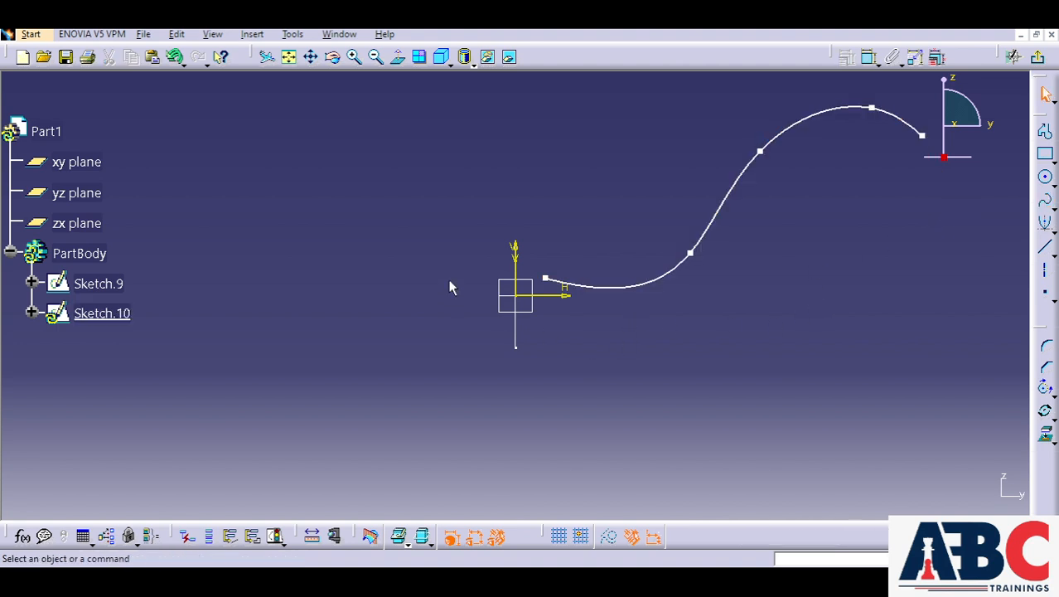
mouse_move(450, 288)
middle_down()
mouse_move(385, 324)
mouse_move(359, 324)
middle_up()
mouse_move(409, 216)
middle_down()
mouse_move(419, 286)
mouse_move(383, 328)
middle_up()
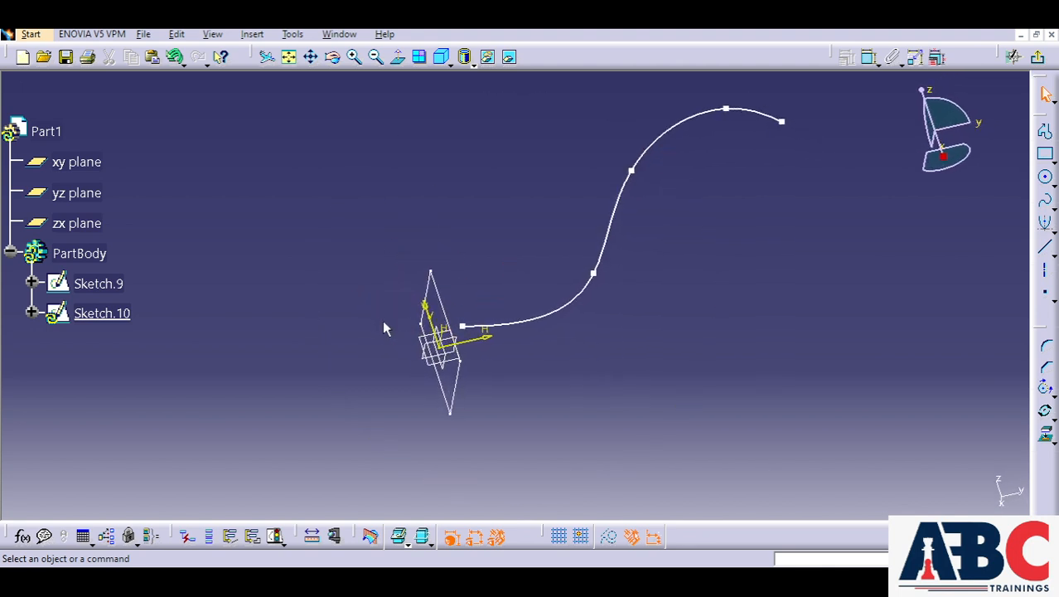
Exit the spline sketch and return to part modelling.
click(1037, 56)
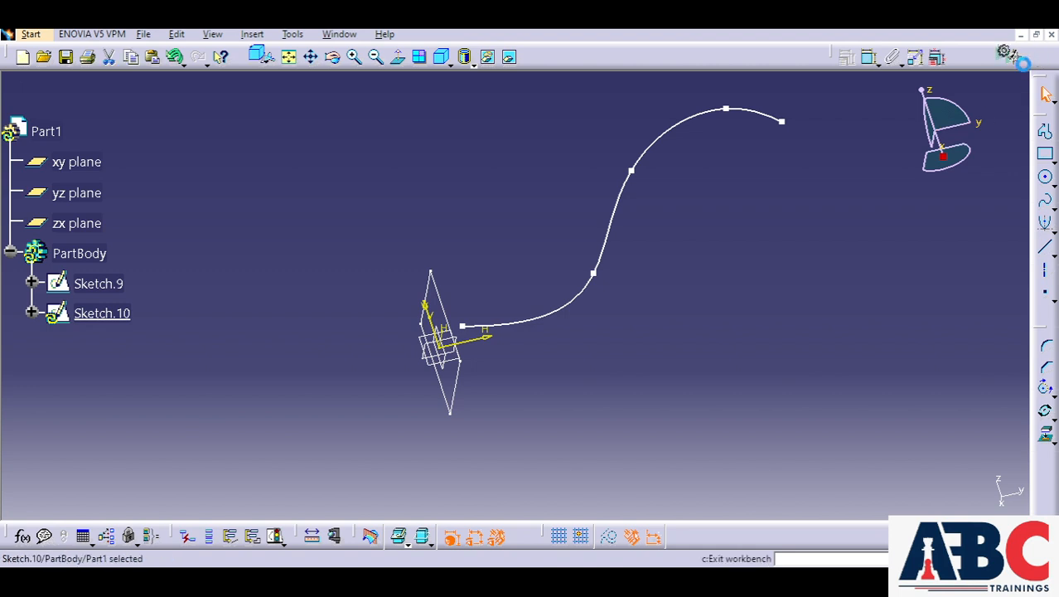
click(381, 317)
mouse_move(384, 315)
middle_down()
mouse_move(397, 296)
mouse_move(531, 294)
mouse_move(549, 225)
mouse_move(407, 288)
mouse_move(243, 217)
mouse_move(227, 317)
middle_up()
mouse_move(553, 171)
middle_down()
mouse_move(502, 367)
mouse_move(458, 324)
mouse_move(430, 327)
mouse_move(519, 329)
middle_up()
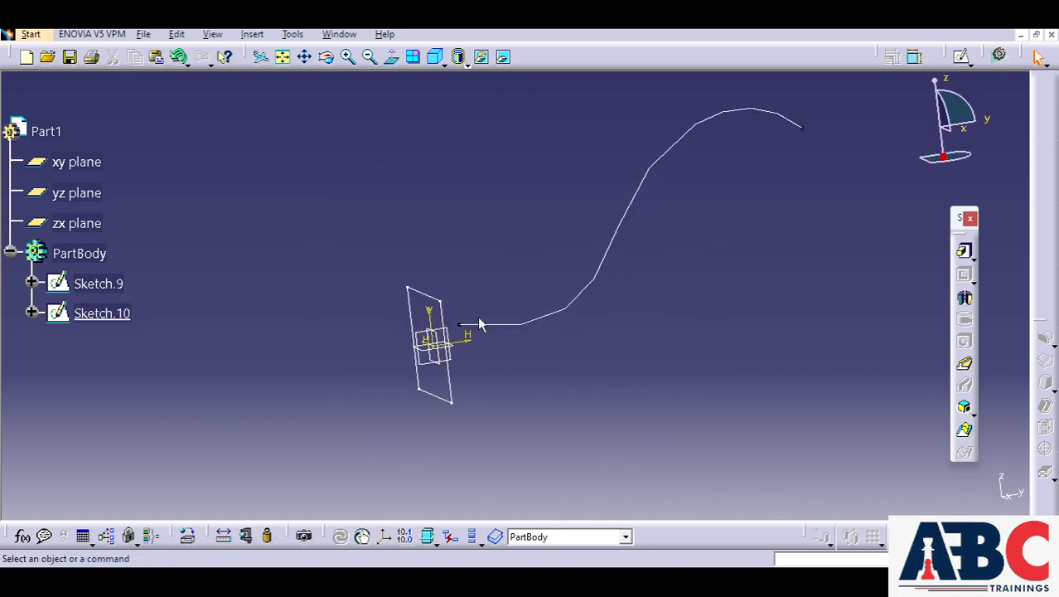
Define a rib with the rectangular Sketch.9 as profile and the spline Sketch.10 as center curve, and preview it.
click(966, 365)
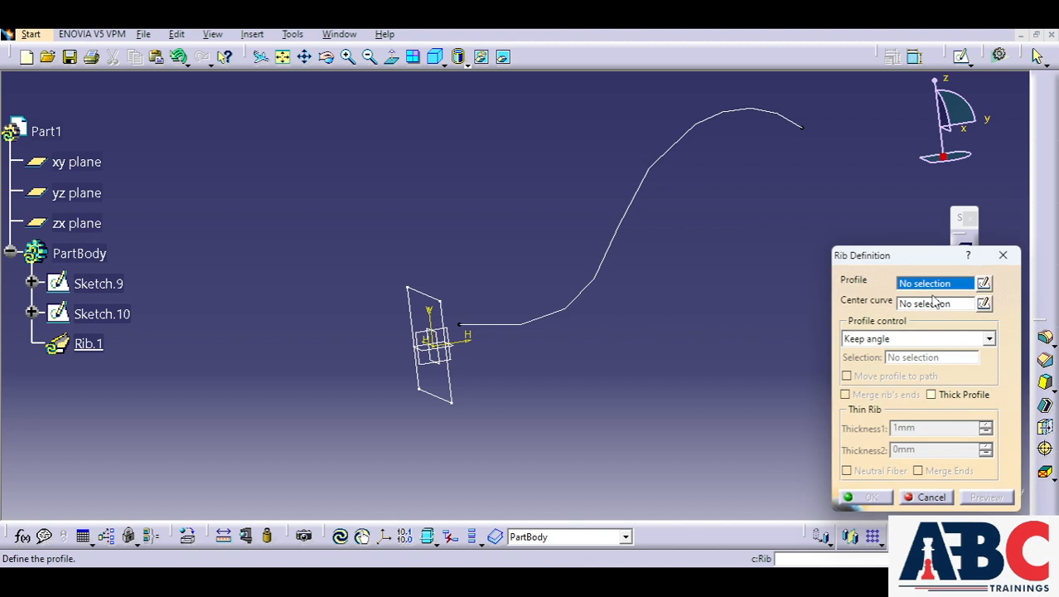
click(447, 415)
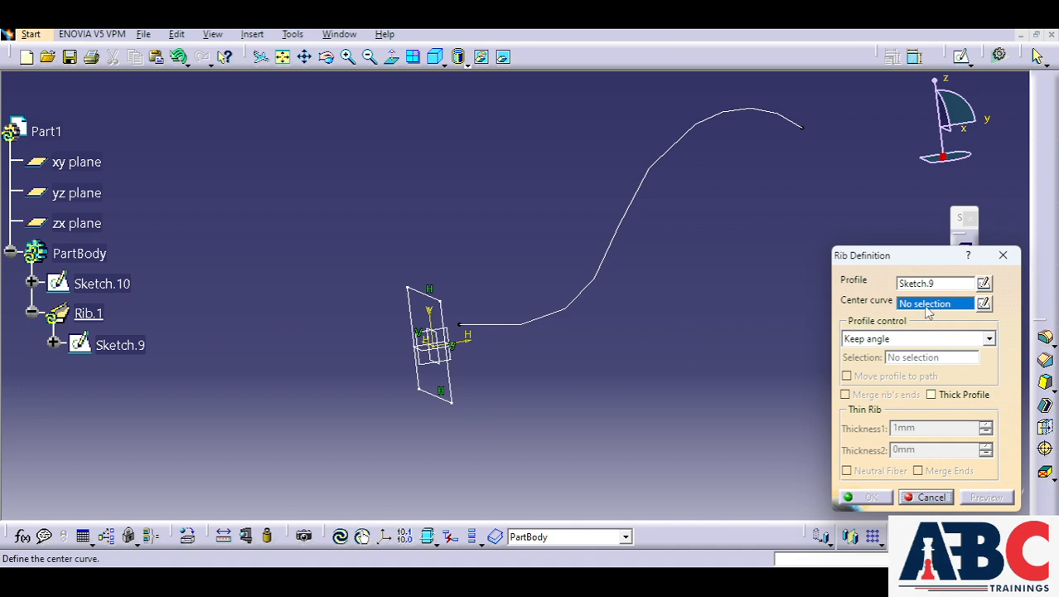
click(596, 289)
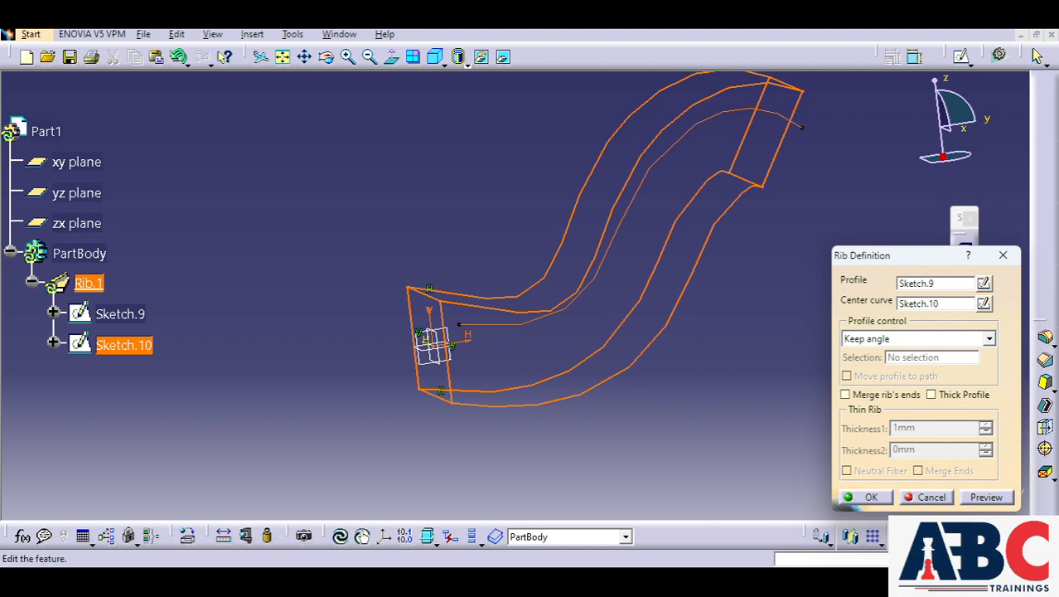
click(993, 498)
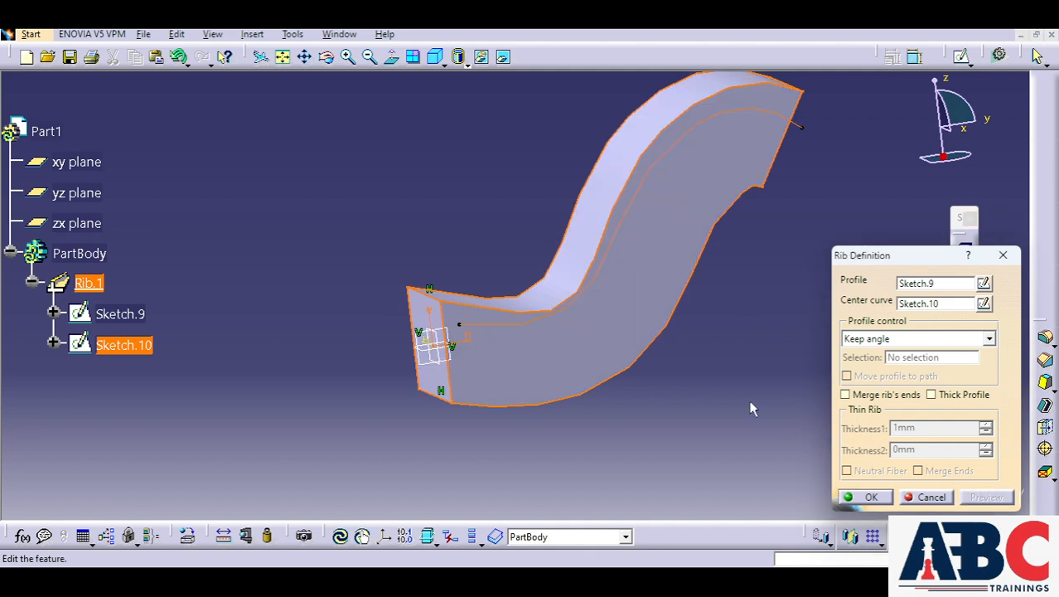
mouse_move(477, 269)
middle_down()
mouse_move(485, 252)
mouse_move(374, 204)
mouse_move(338, 216)
mouse_move(482, 249)
mouse_move(563, 294)
mouse_move(579, 357)
mouse_move(440, 253)
mouse_move(414, 252)
mouse_move(466, 250)
mouse_move(465, 237)
mouse_move(469, 273)
middle_up()
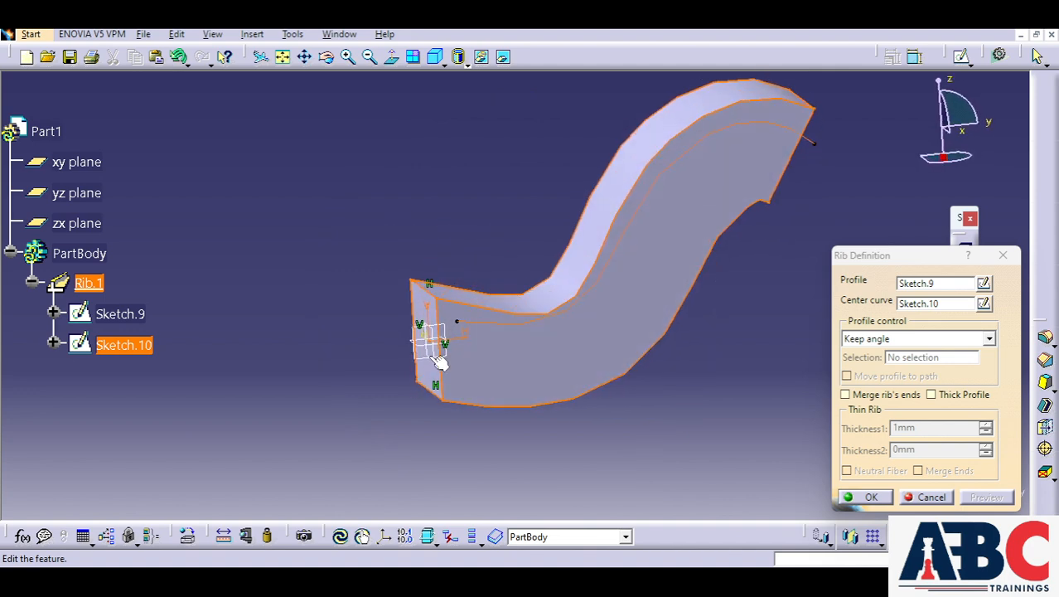
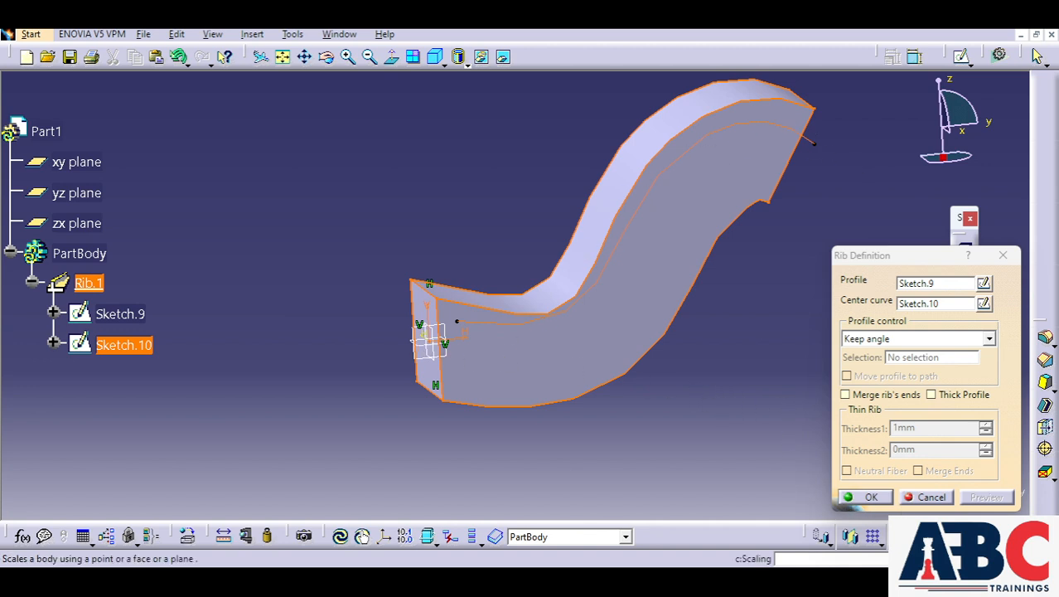
Try the Merge rib's ends and Thick Profile options, check the profile control choices, and turn Thick Profile off again.
click(893, 396)
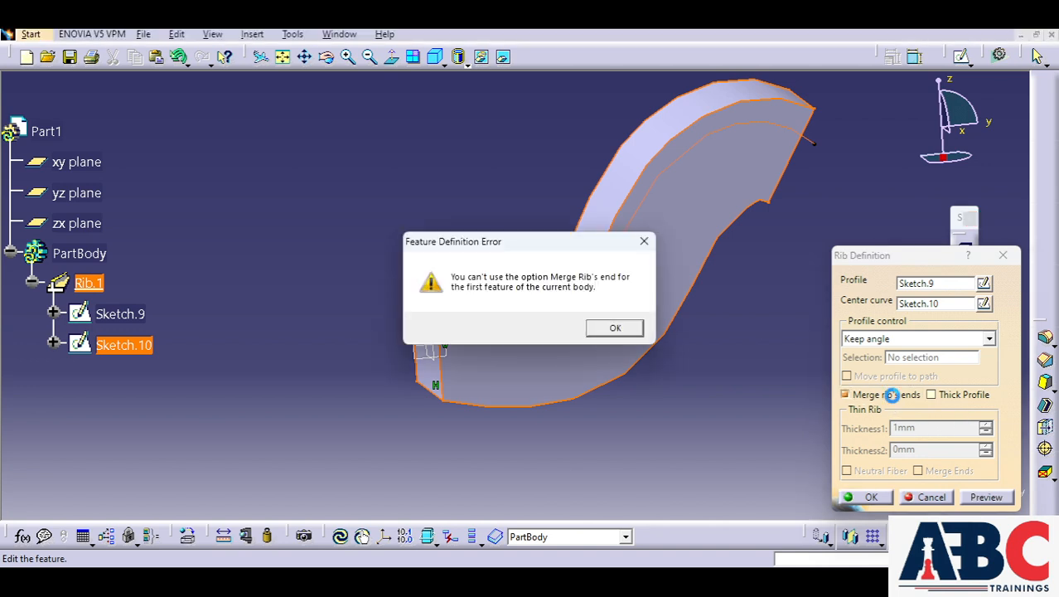
click(614, 328)
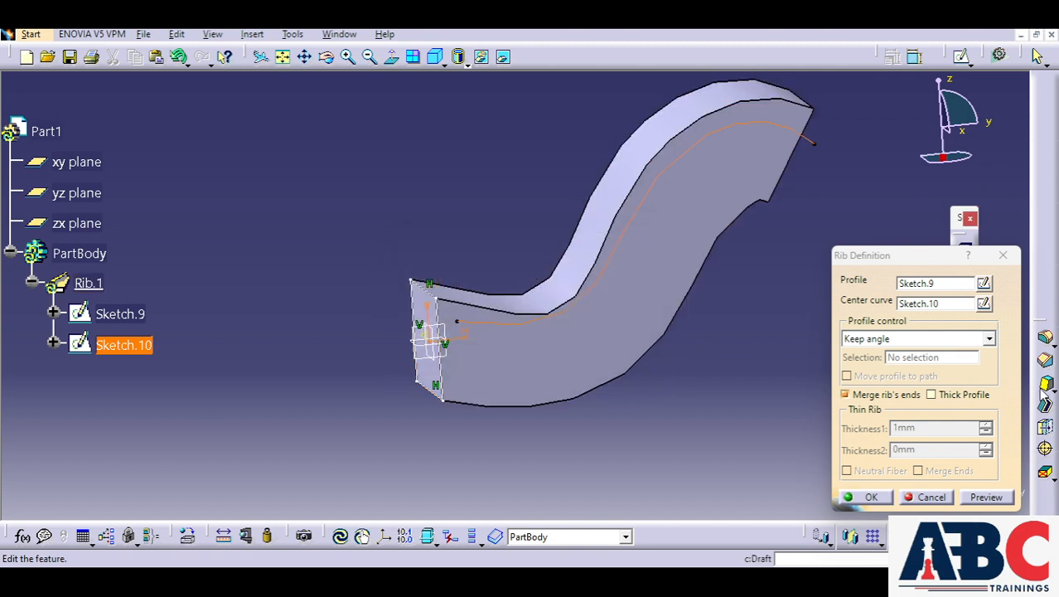
click(969, 396)
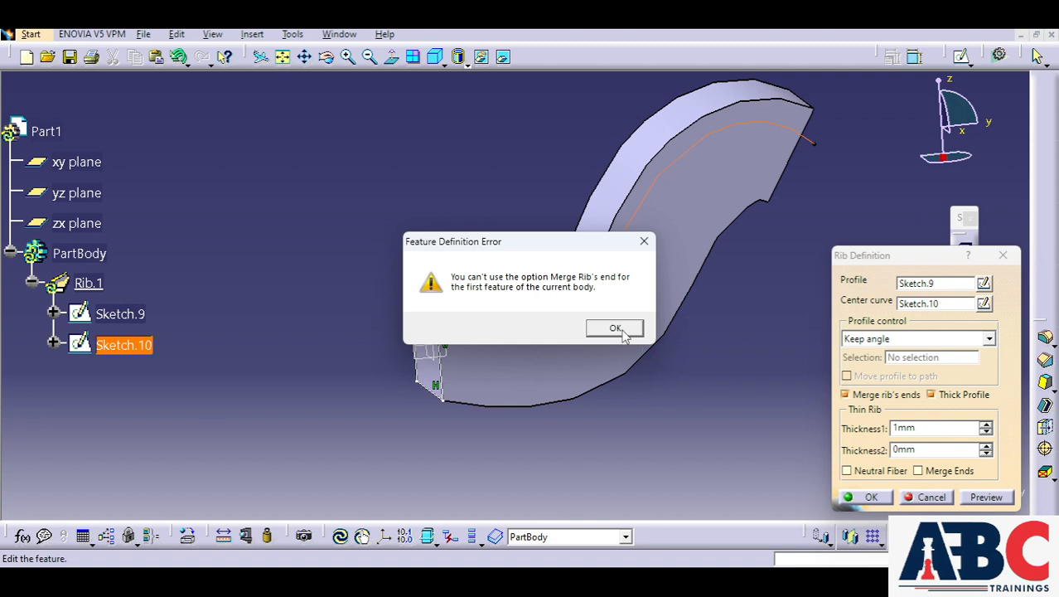
click(615, 328)
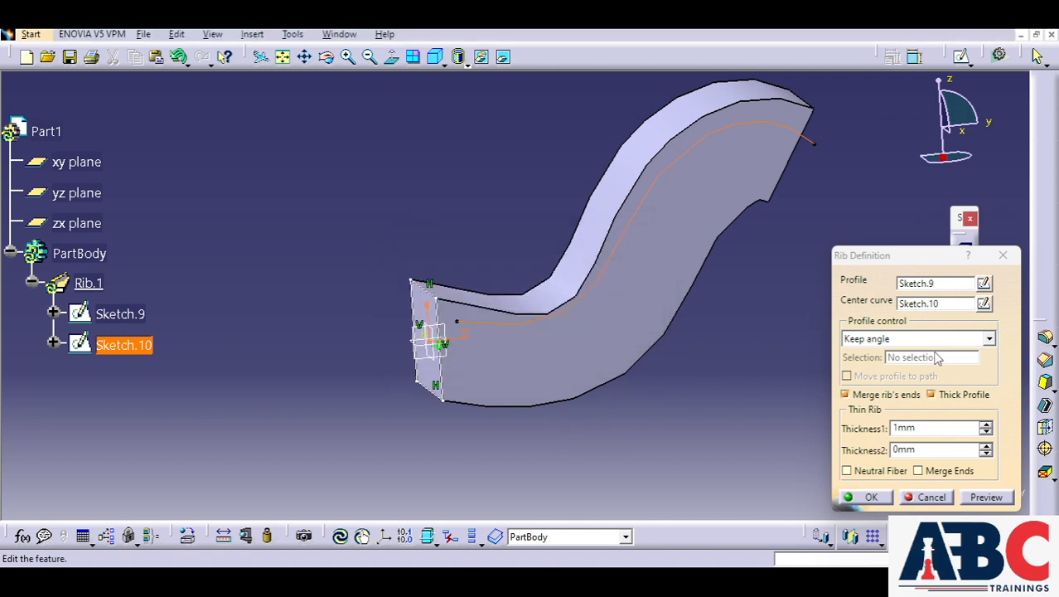
click(990, 340)
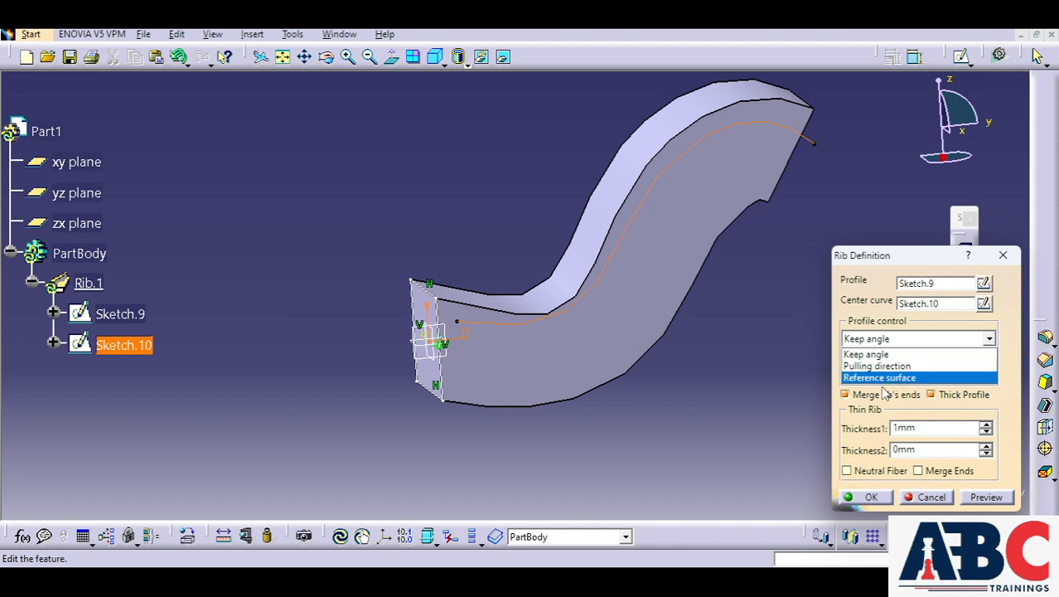
click(742, 412)
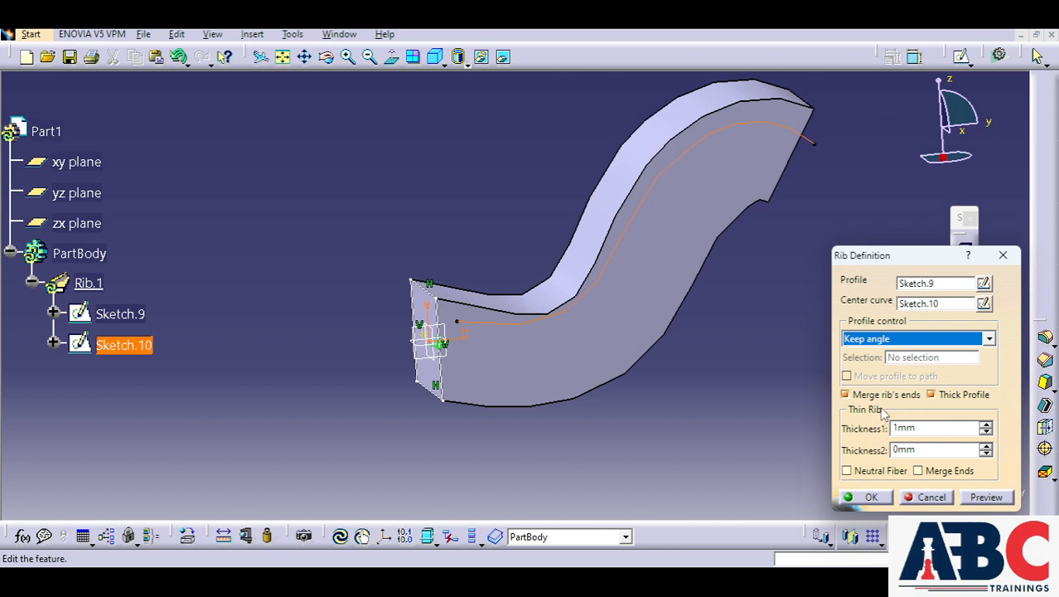
click(932, 394)
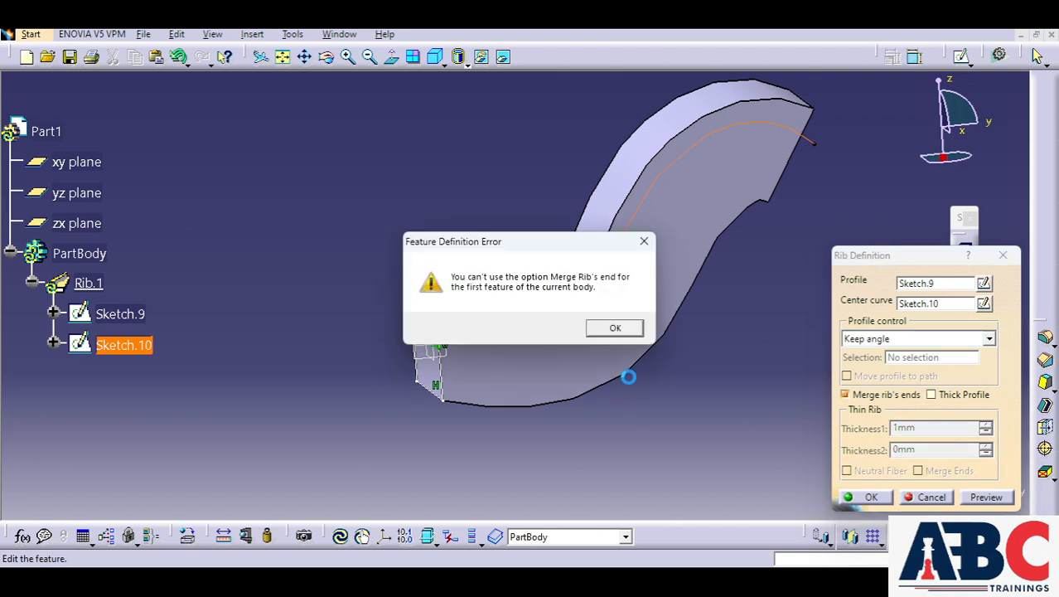
click(614, 328)
Enable Thick Profile for the rib with Thickness1 of 5 mm and turn off Merge rib's ends.
click(961, 395)
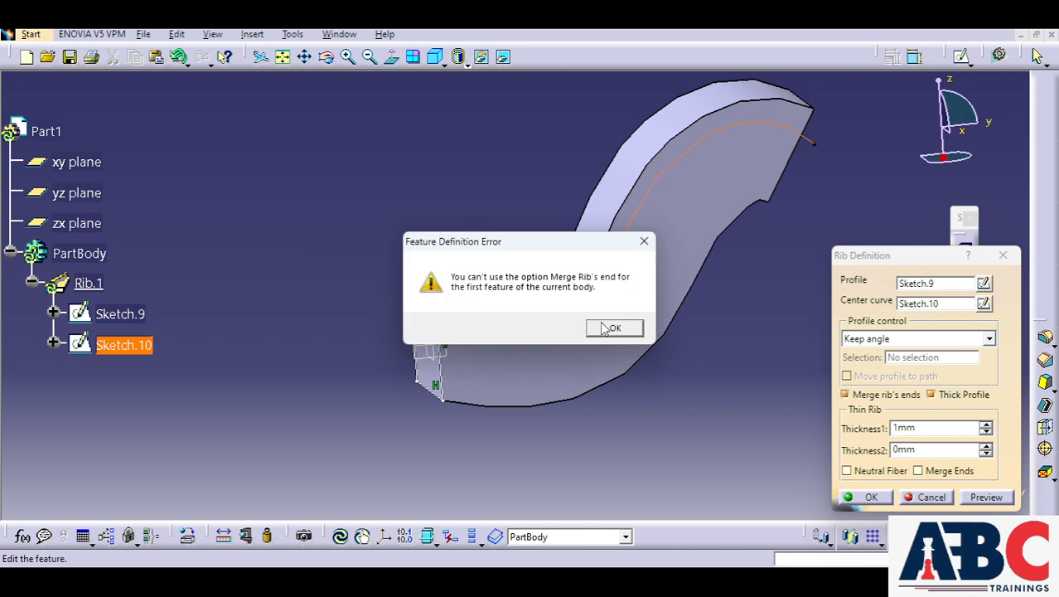
click(613, 328)
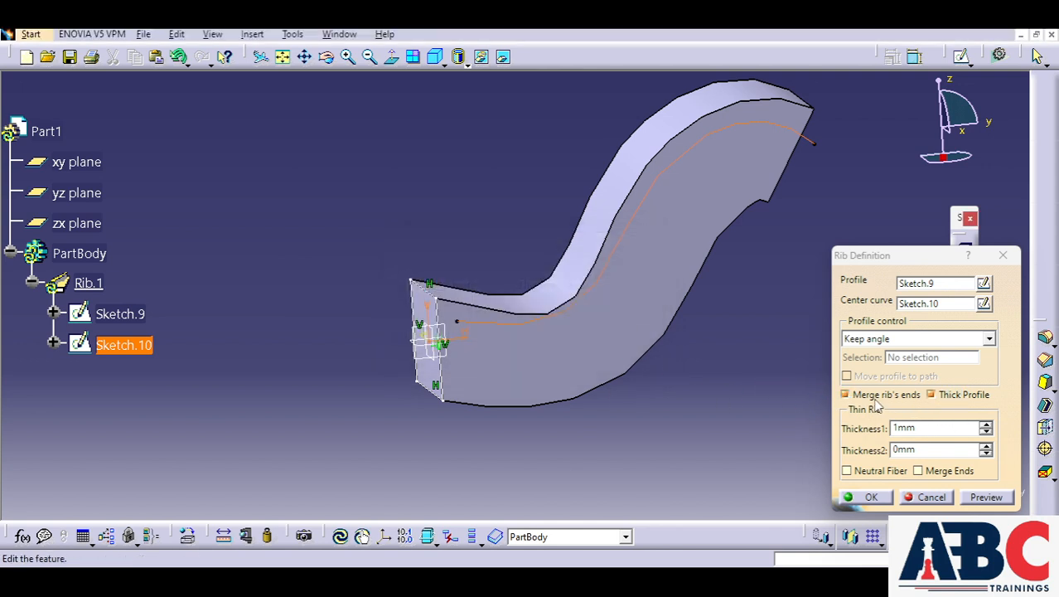
middle_drag(386, 385, 500, 387)
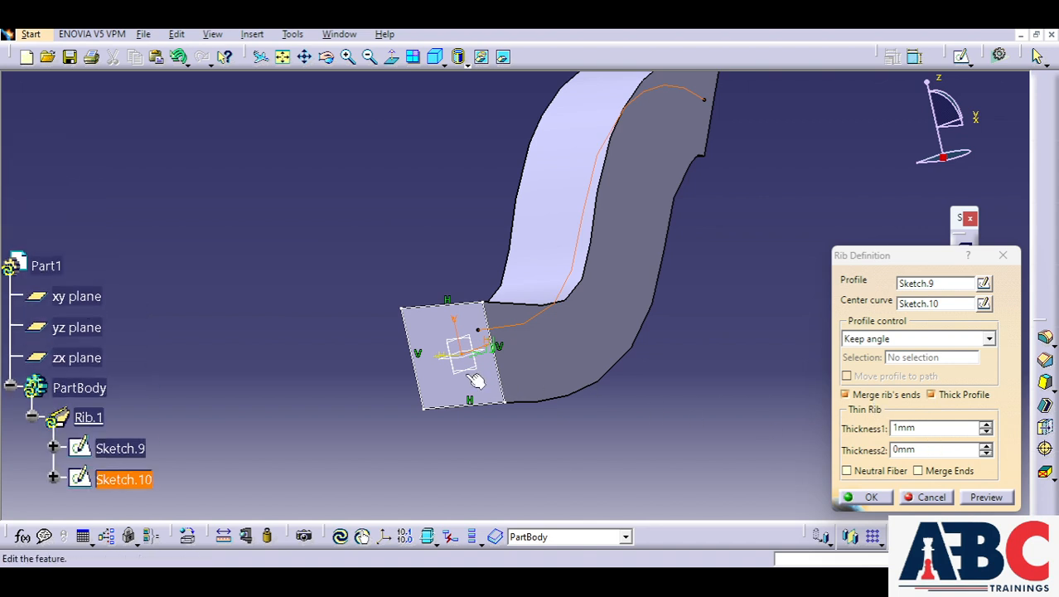
double_click(928, 427)
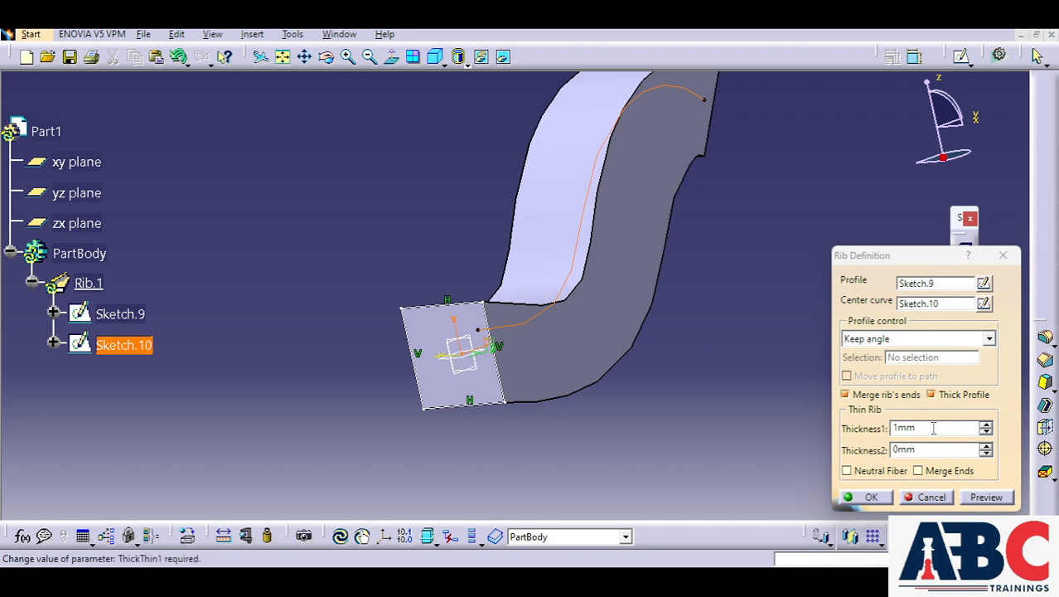
text(5)
key(Return)
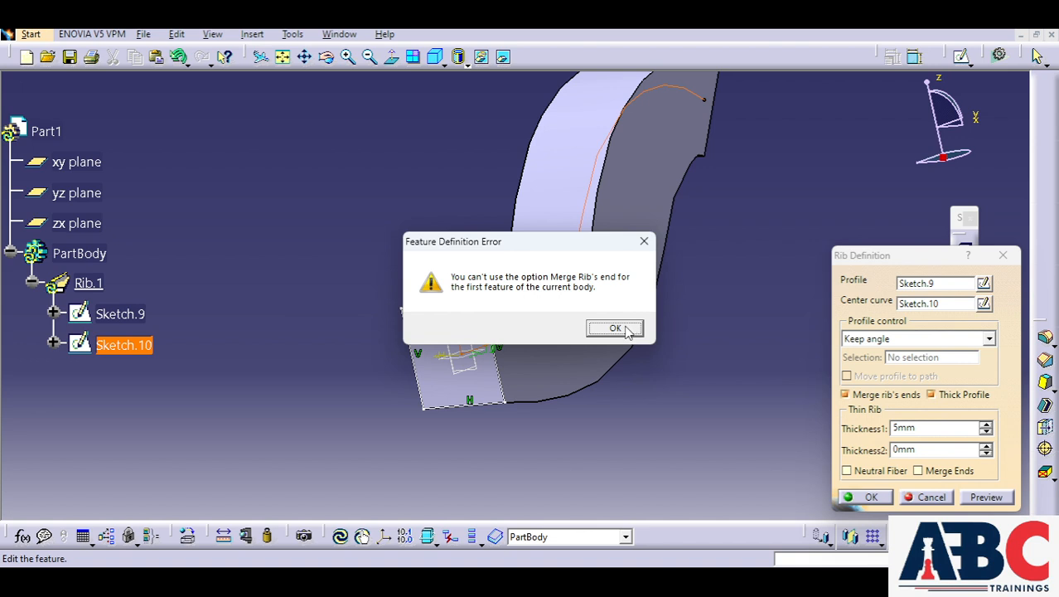
click(615, 328)
click(887, 396)
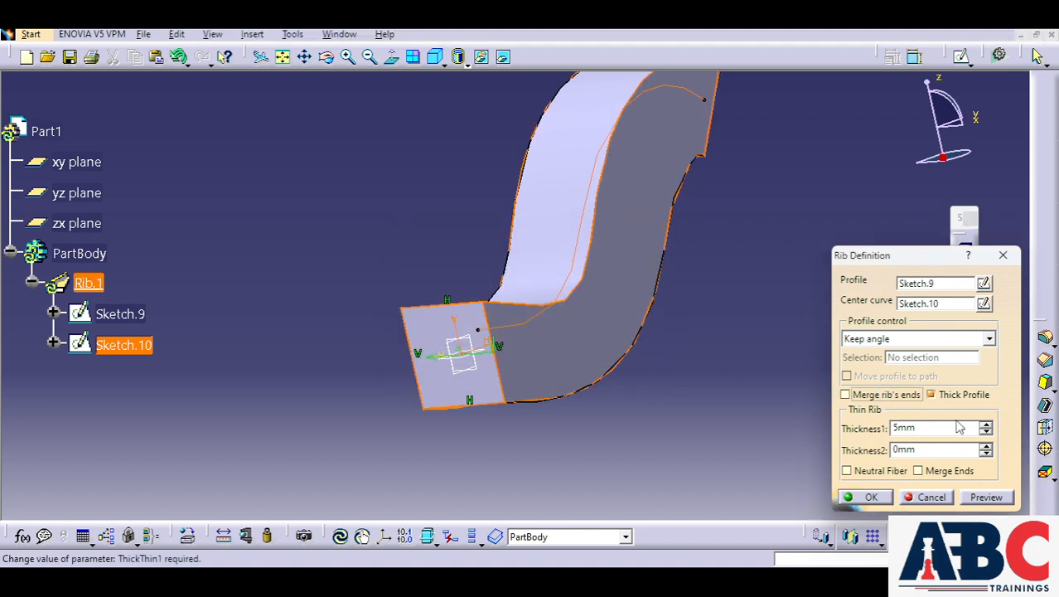
Try a Thickness2 of 10 mm for the thin rib.
middle_drag(431, 352, 456, 305)
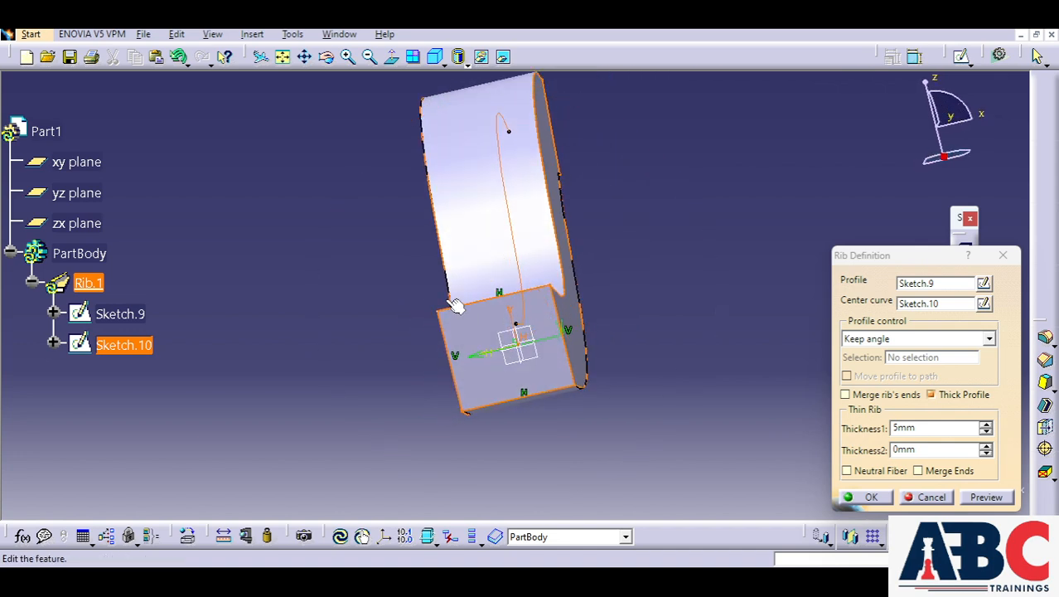
click(350, 56)
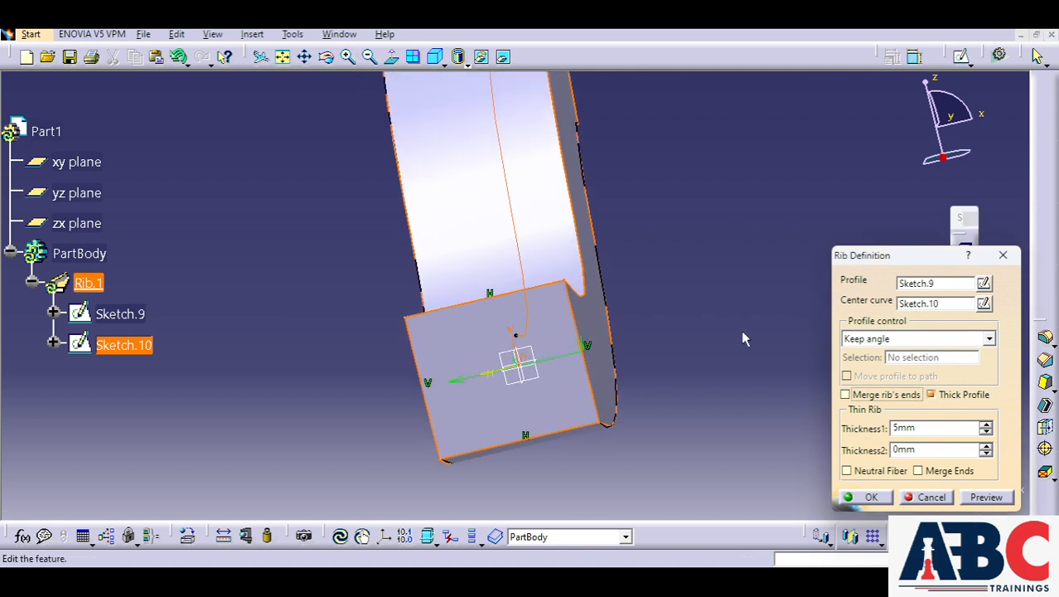
double_click(931, 430)
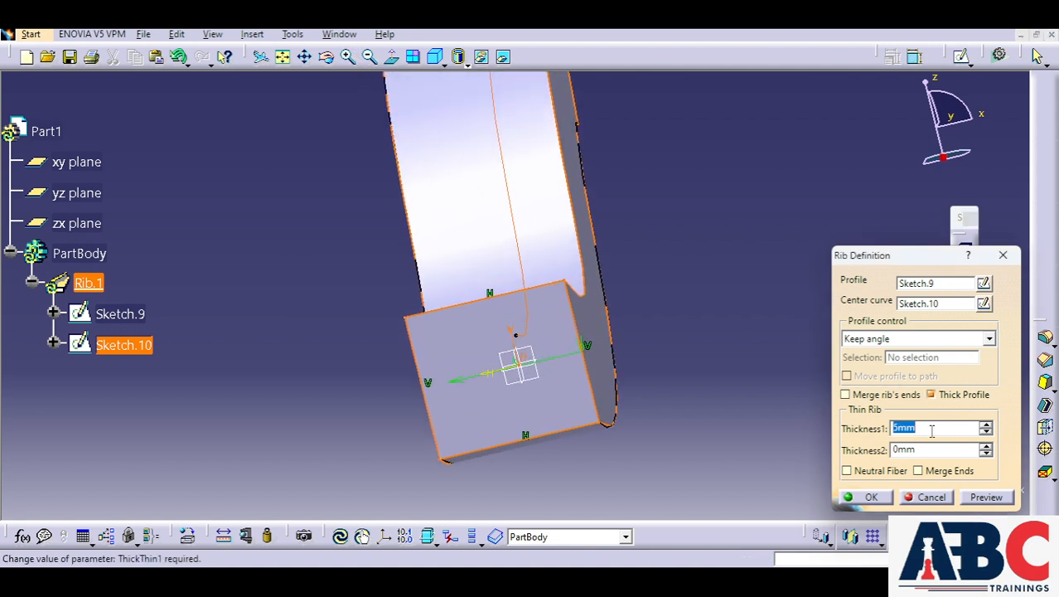
click(933, 448)
double_click(933, 448)
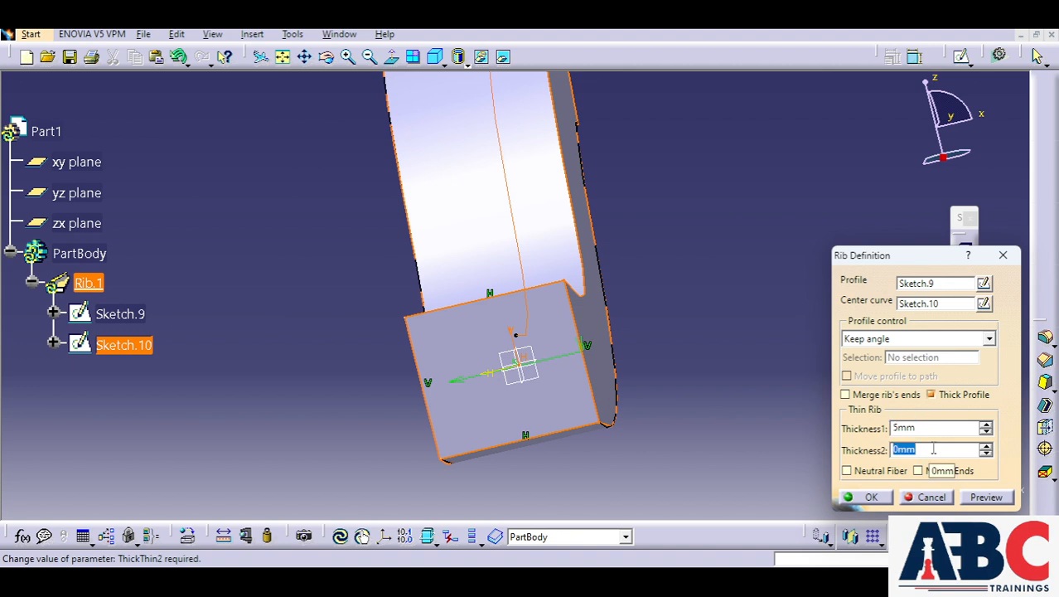
text(10)
key(Return)
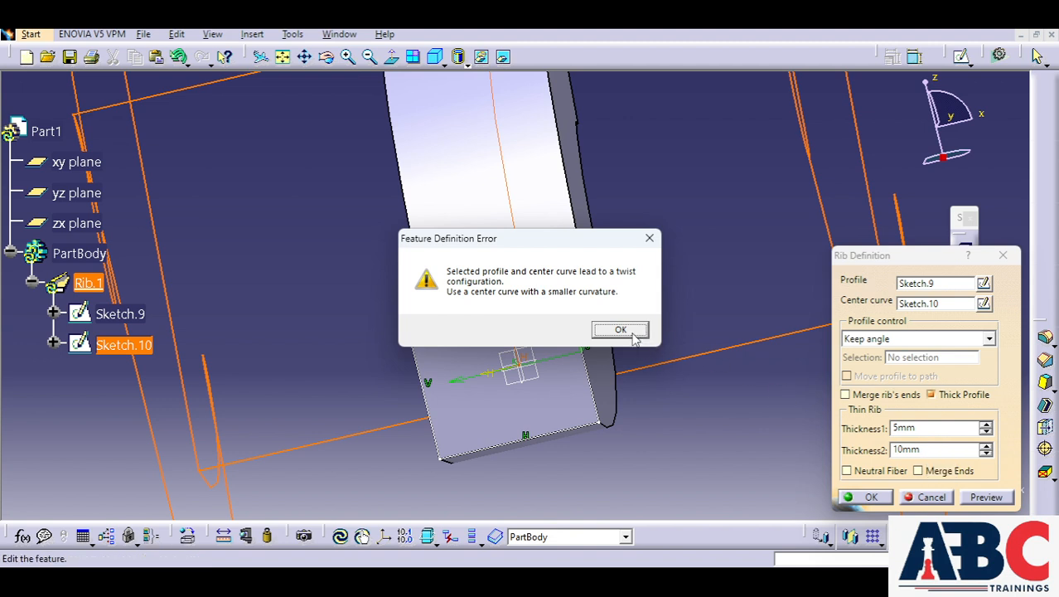
click(648, 238)
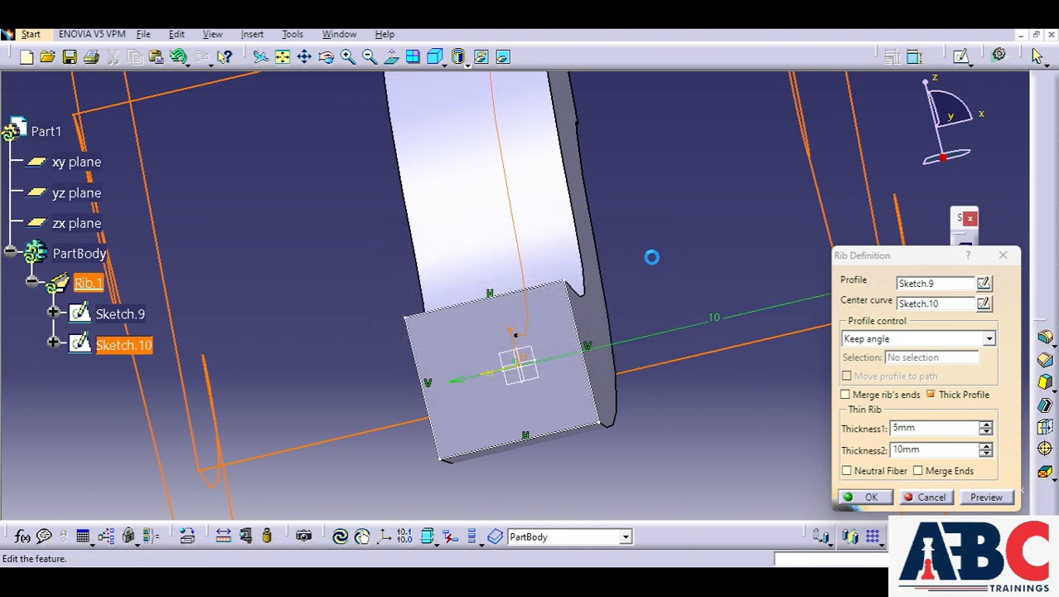
Set the thin rib's Thickness2 to 2 mm and preview it.
double_click(938, 448)
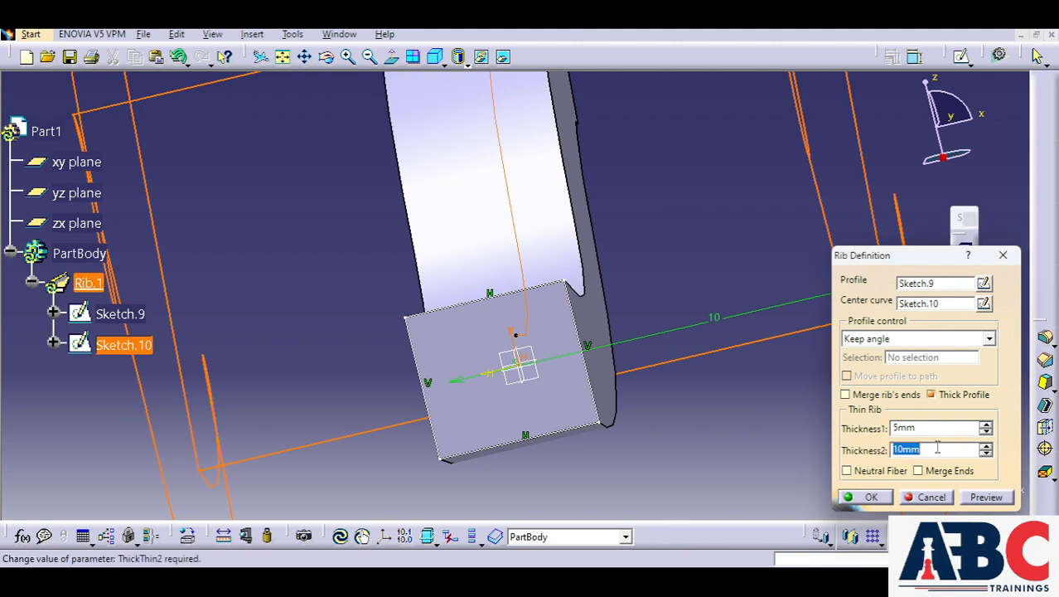
text(2)
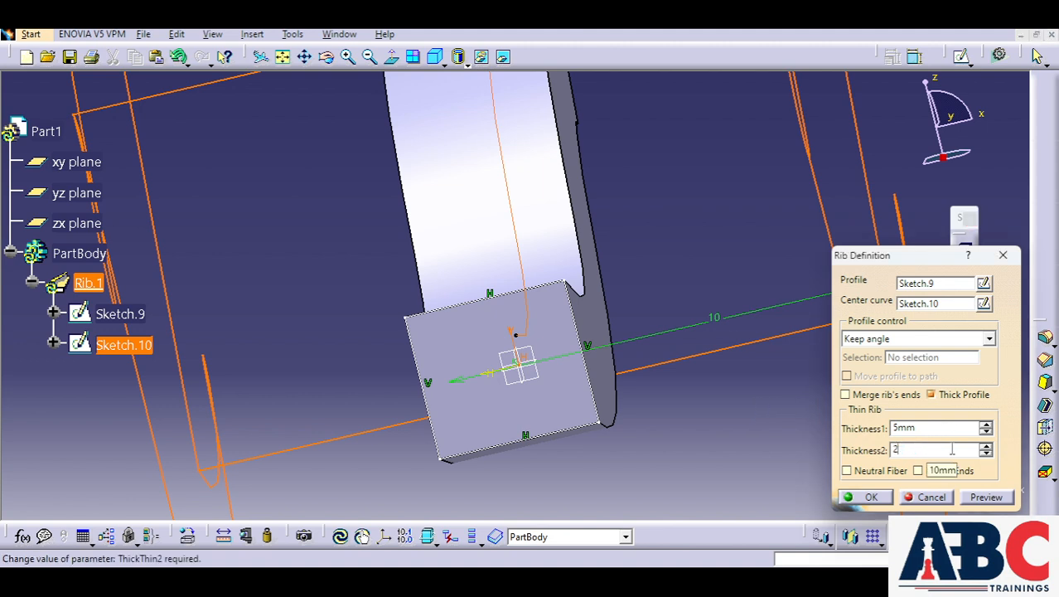
click(986, 496)
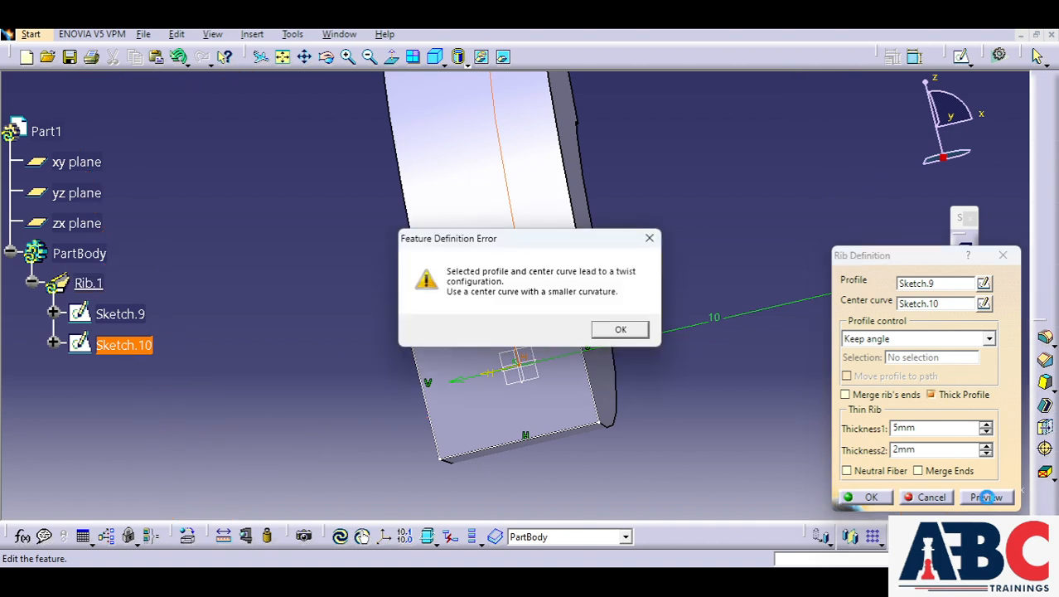
click(623, 329)
Set the thin rib's Thickness1 to 2 mm and preview the rib.
middle_drag(725, 402, 690, 398)
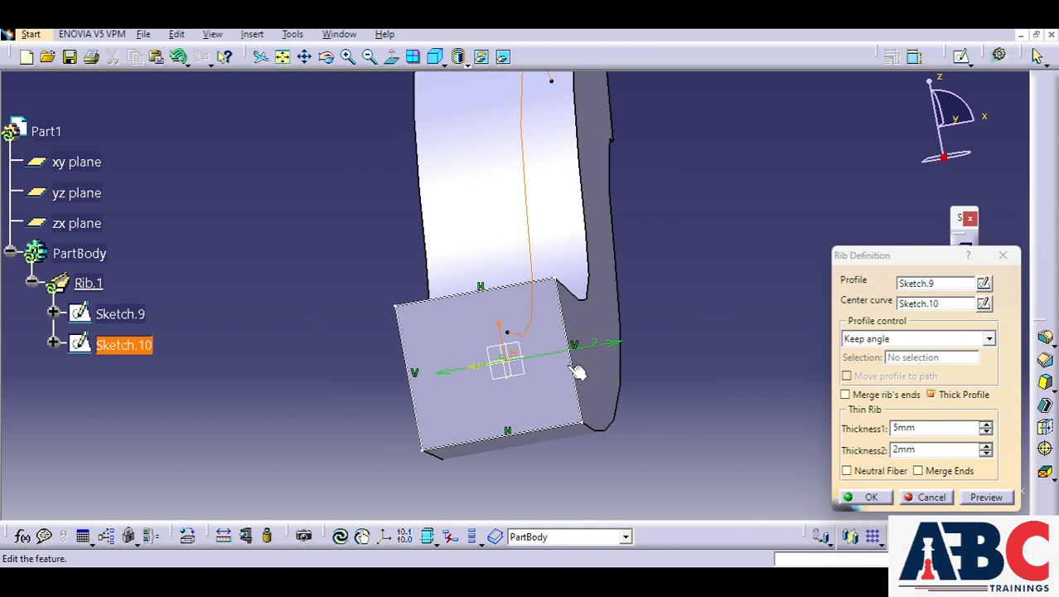
double_click(940, 427)
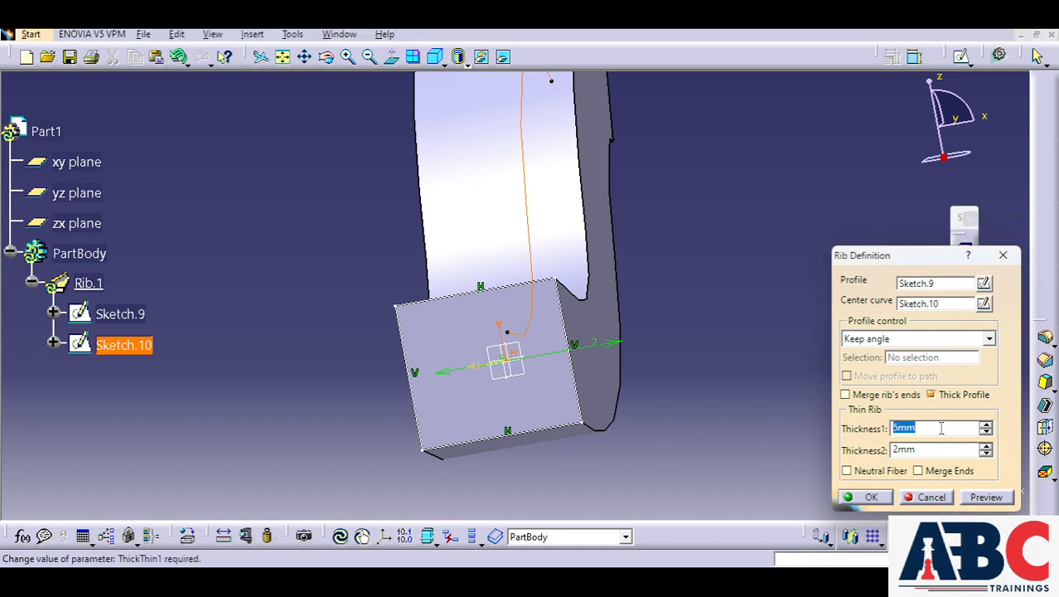
text(2)
click(986, 497)
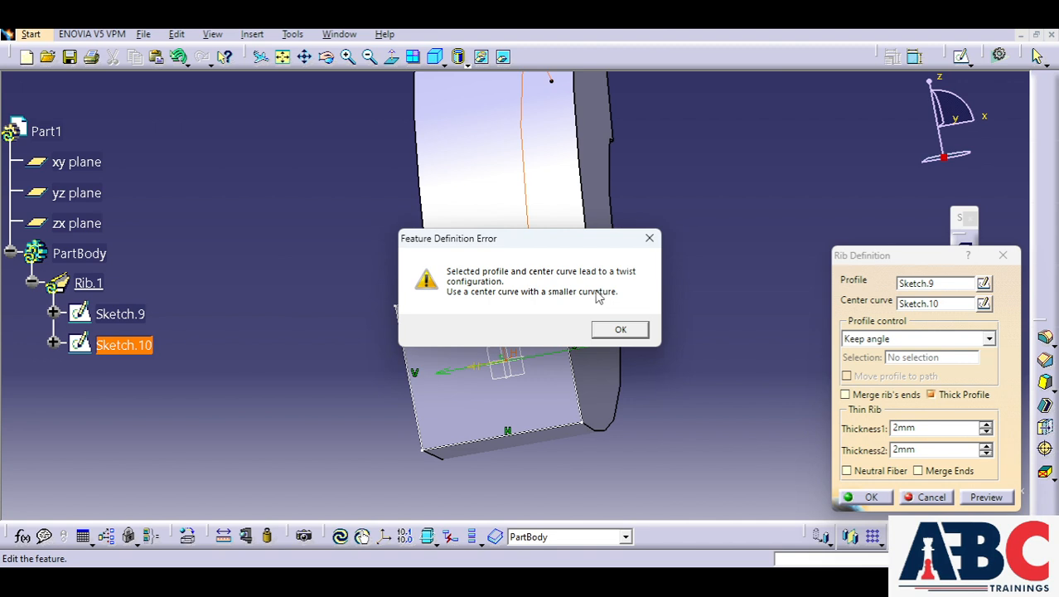
click(620, 330)
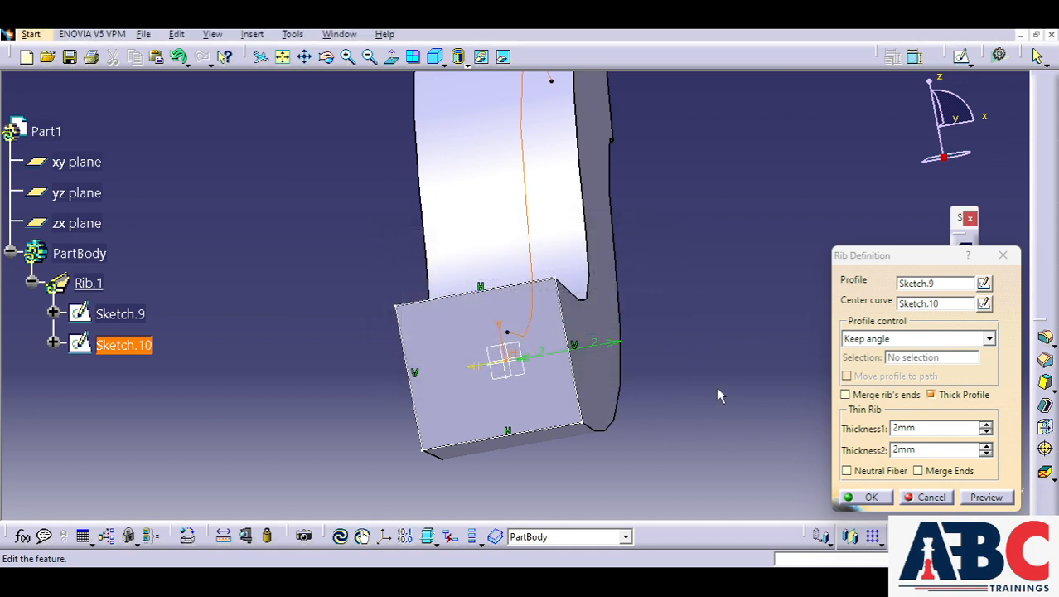
middle_drag(720, 396, 613, 429)
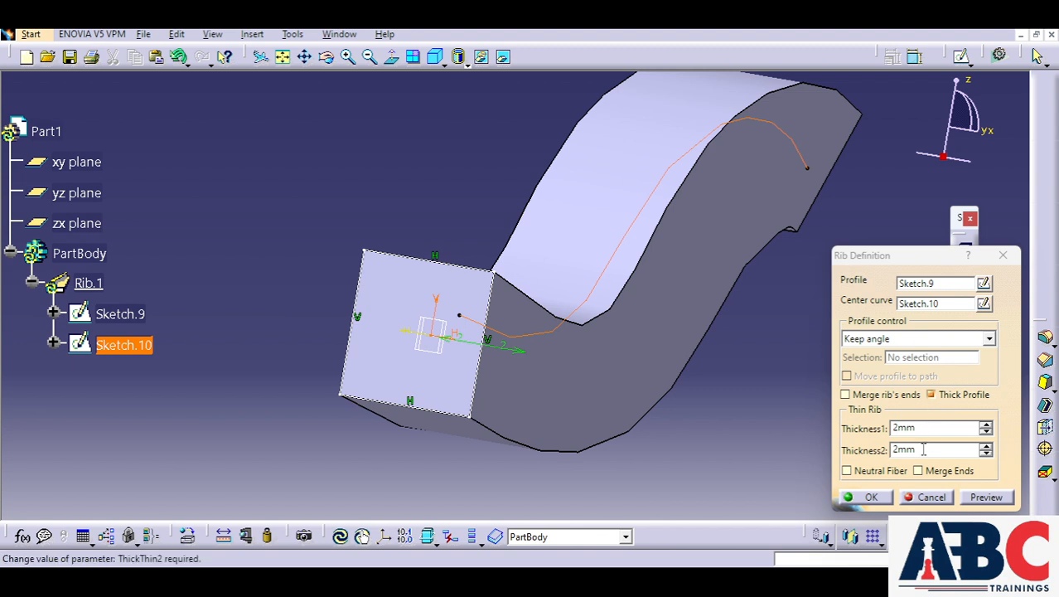
Try the Neutral Fiber option on the 2 mm thin rib and preview it.
click(868, 471)
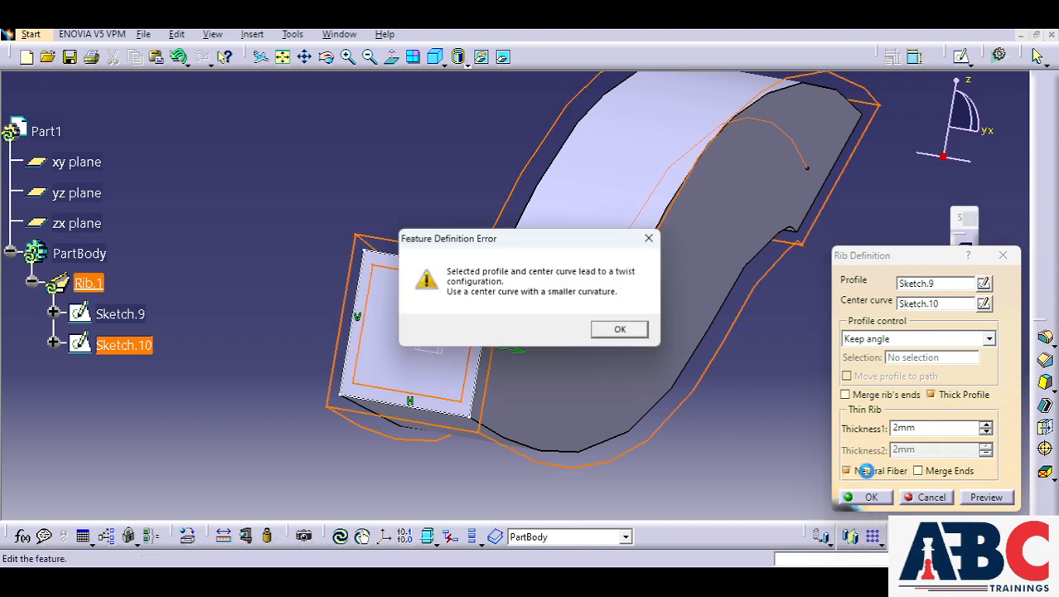
click(618, 331)
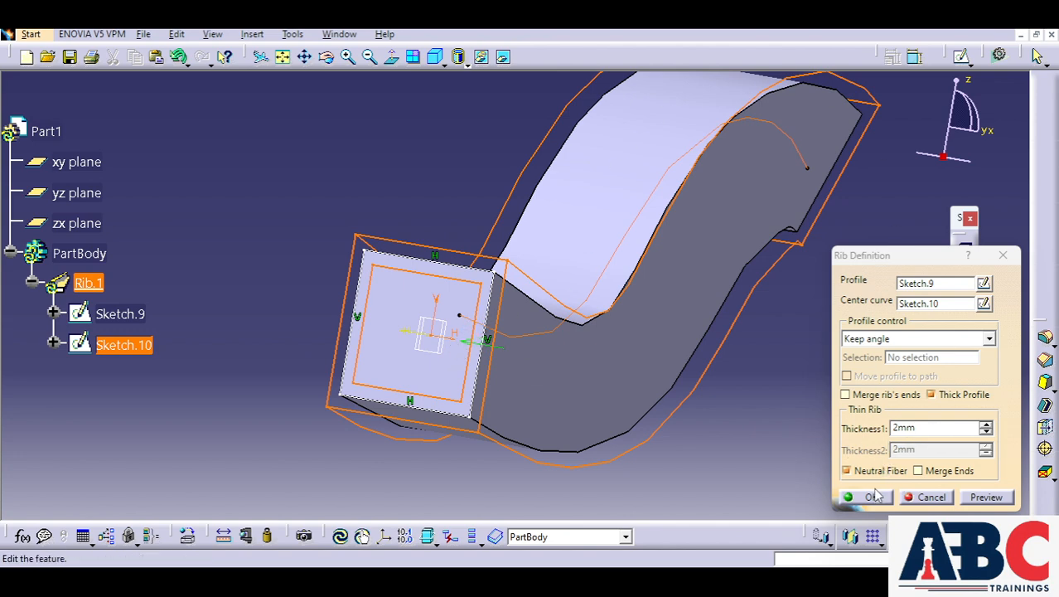
click(974, 496)
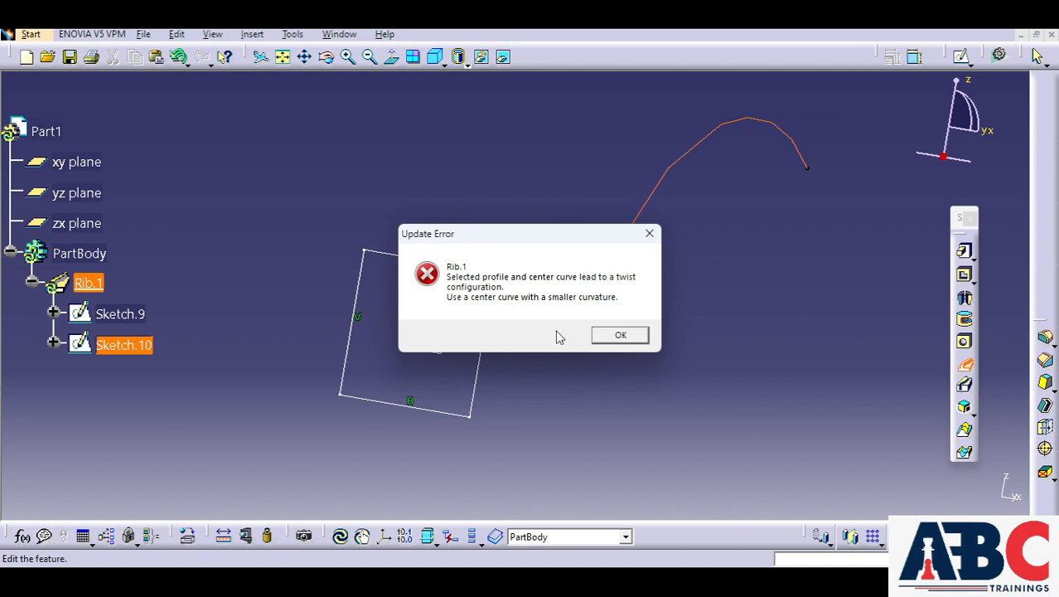
click(617, 334)
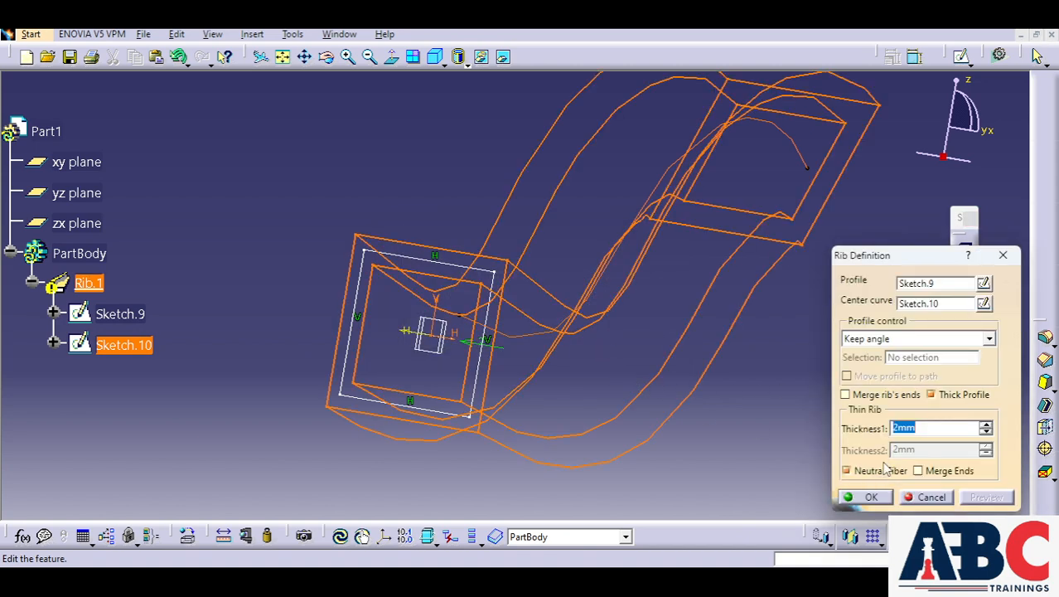
Turn off Thick Profile for the rib, preview it as a solid sweep and complete the feature.
click(951, 397)
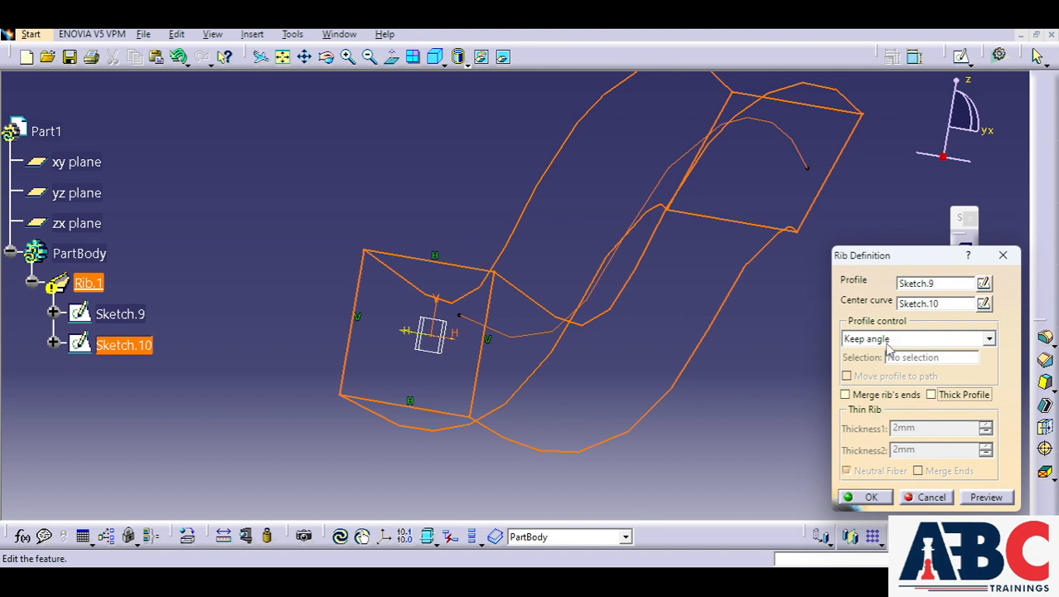
click(984, 497)
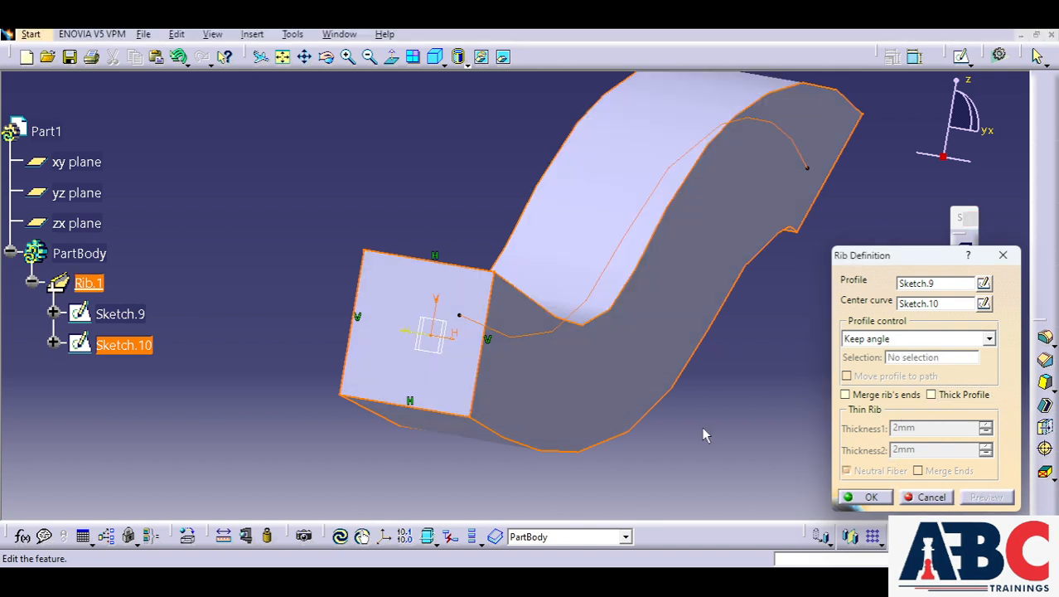
middle_drag(575, 386, 593, 342)
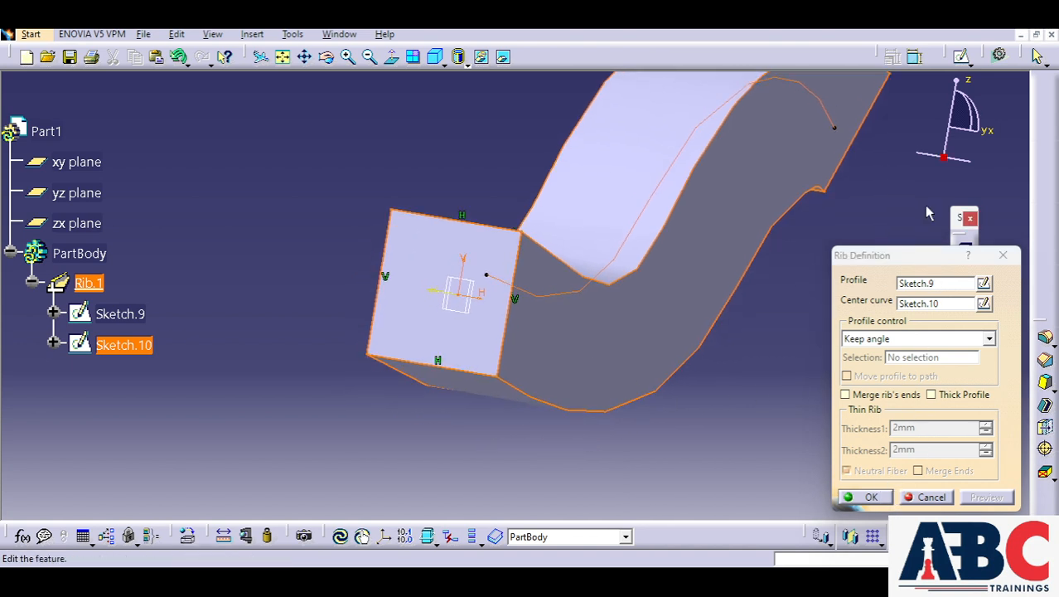
click(868, 497)
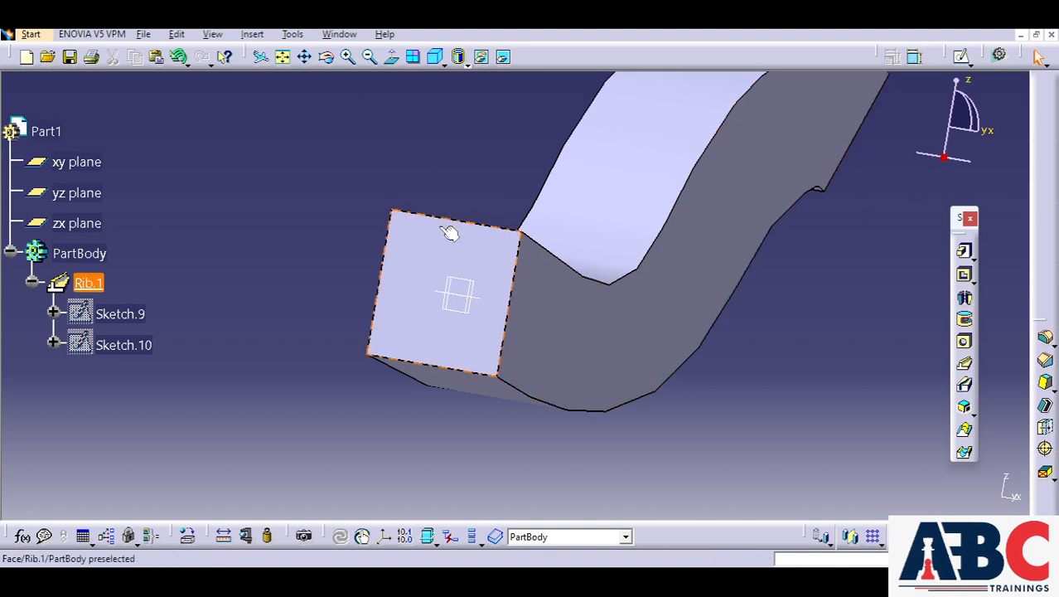
Sketch a circle of about 1.3 mm radius on the rib's square end face, centred on the horizontal axis near the origin.
click(422, 263)
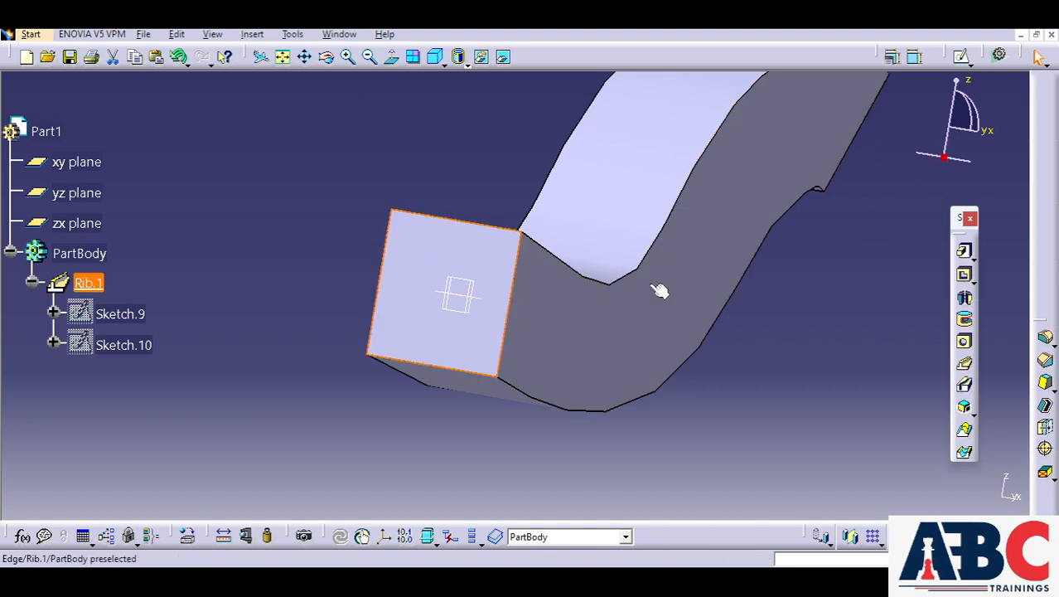
click(961, 58)
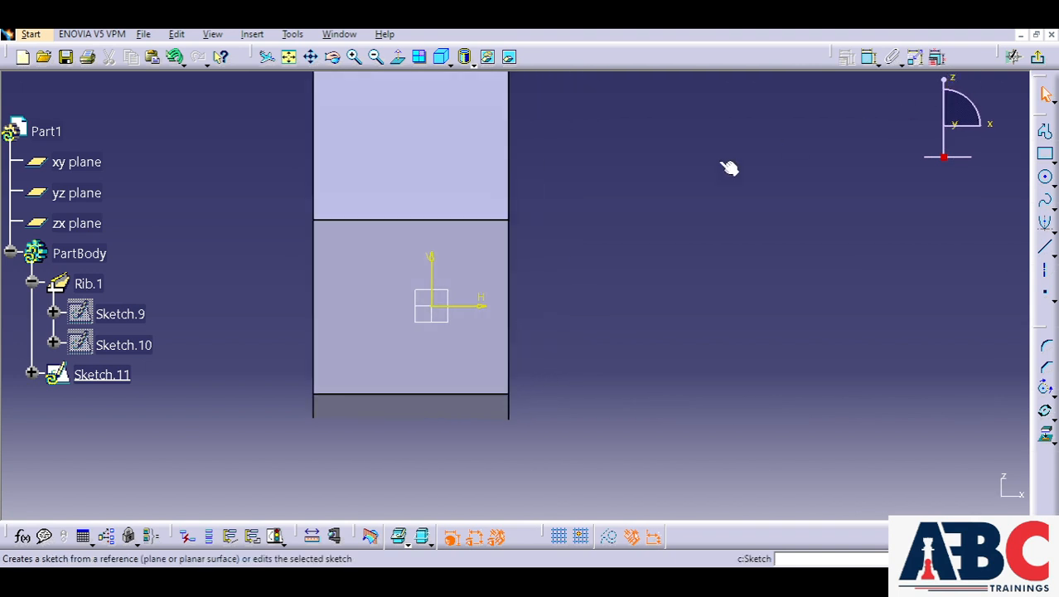
click(1045, 177)
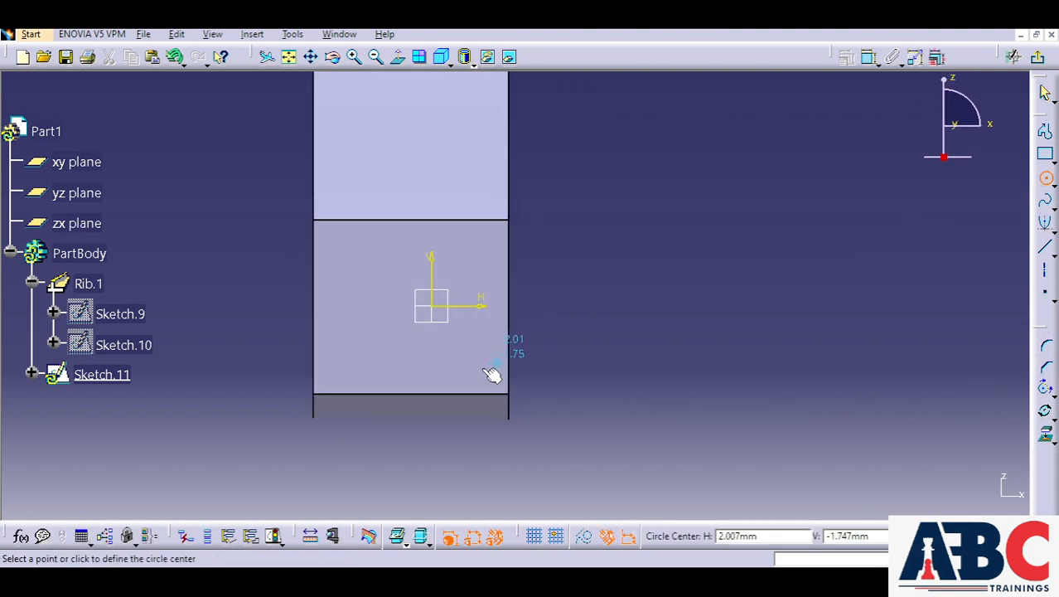
click(419, 306)
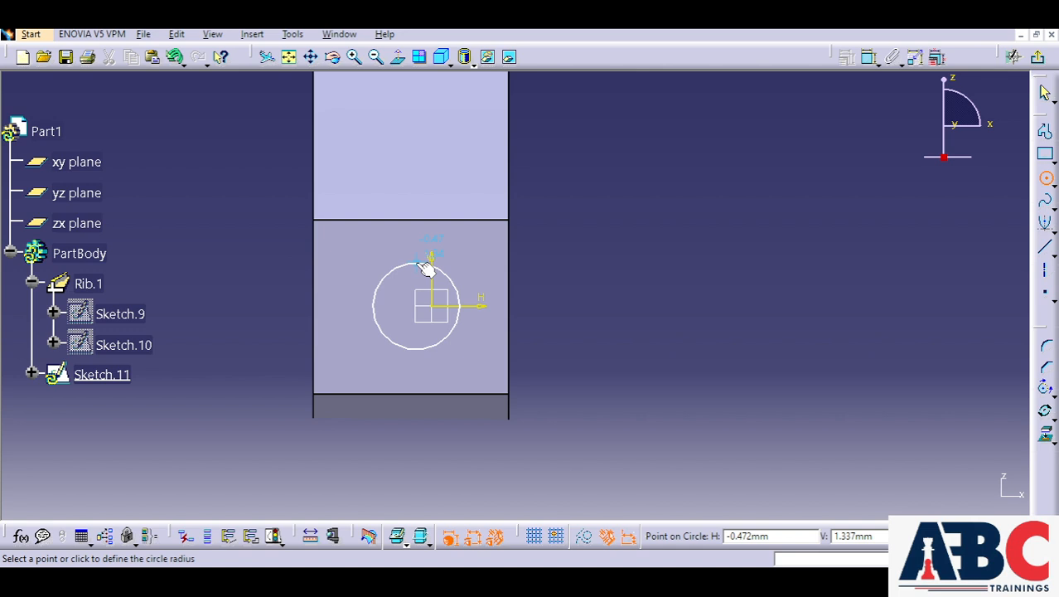
click(430, 263)
click(741, 288)
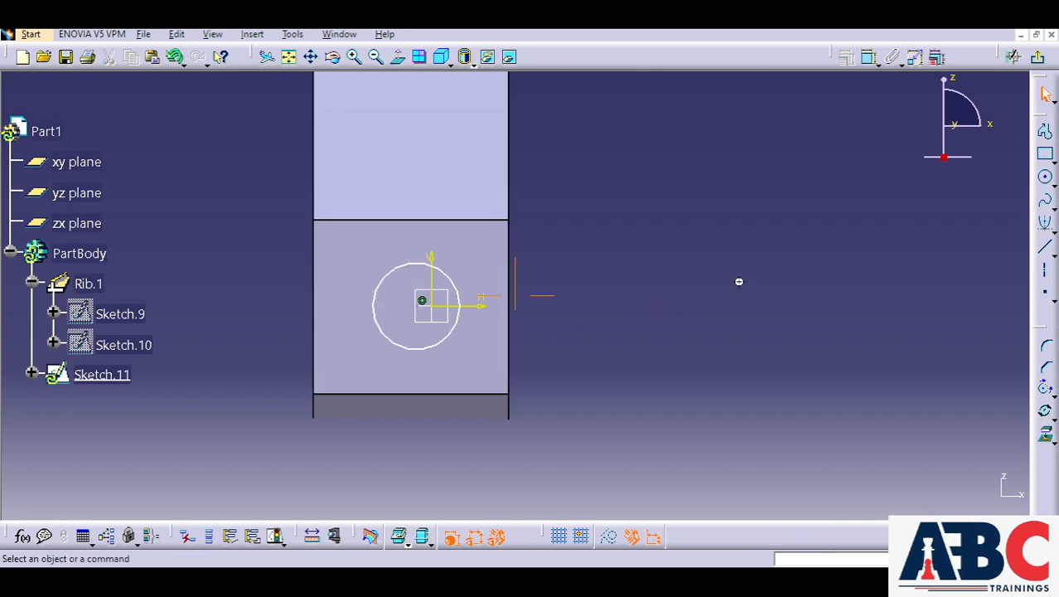
Unhide Sketch.10, the rib's center curve, and exit the circle sketch.
middle_drag(739, 282, 638, 334)
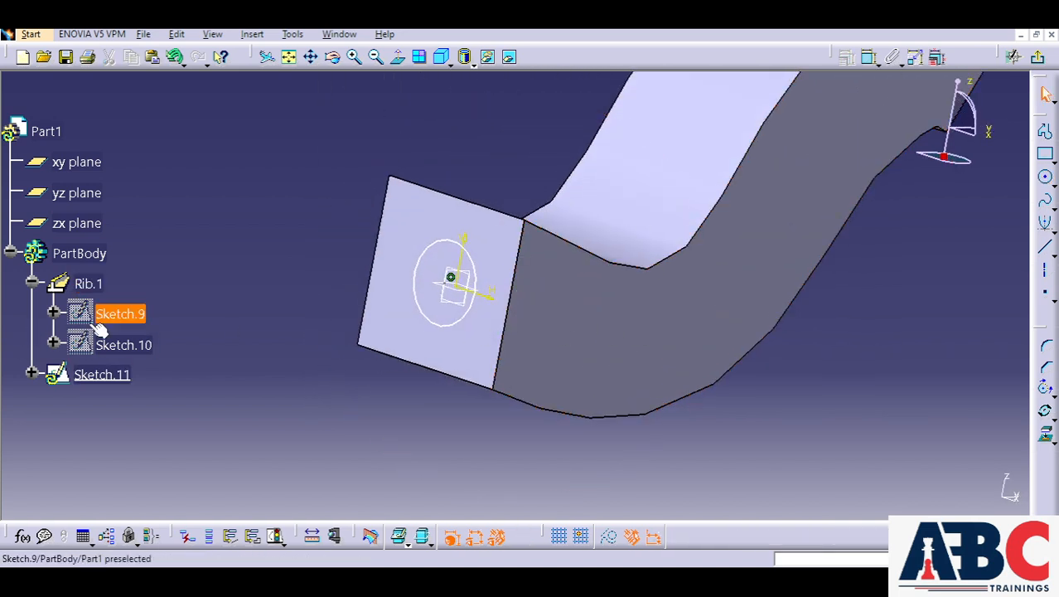
click(131, 313)
ctrl+click(129, 345)
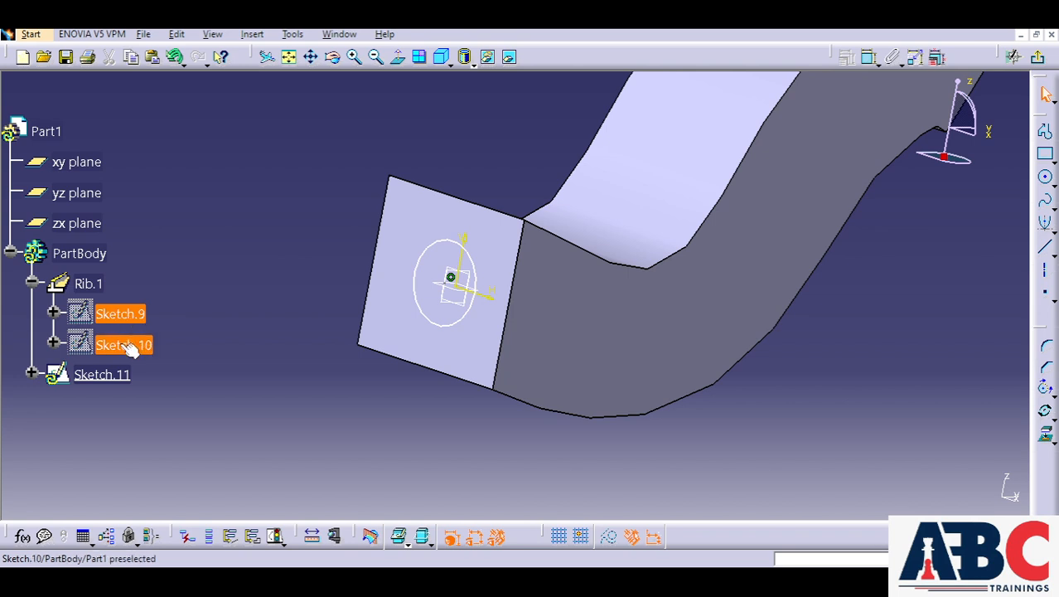
click(129, 346)
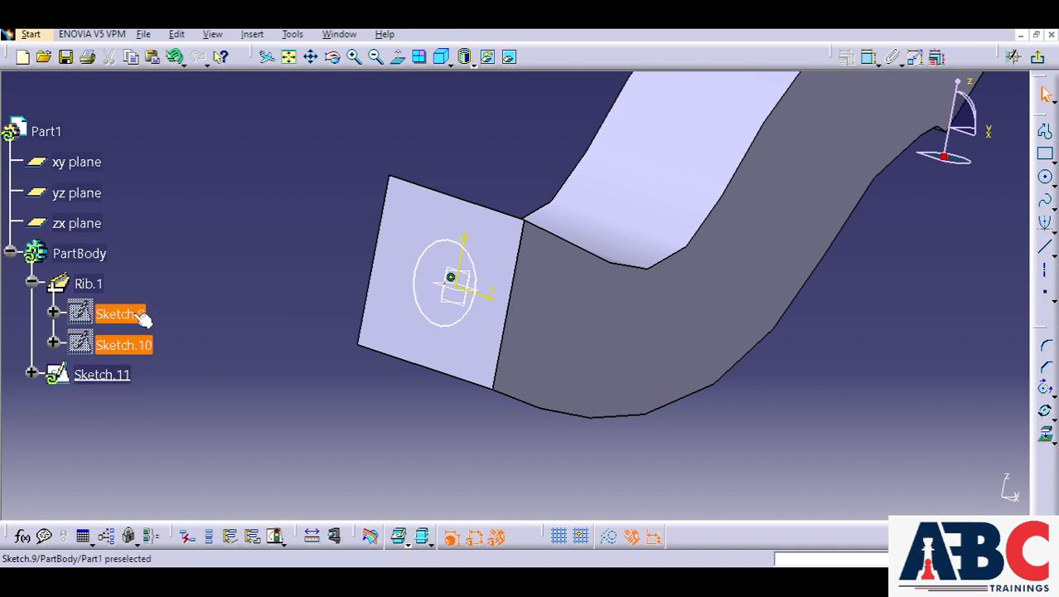
right_click(135, 346)
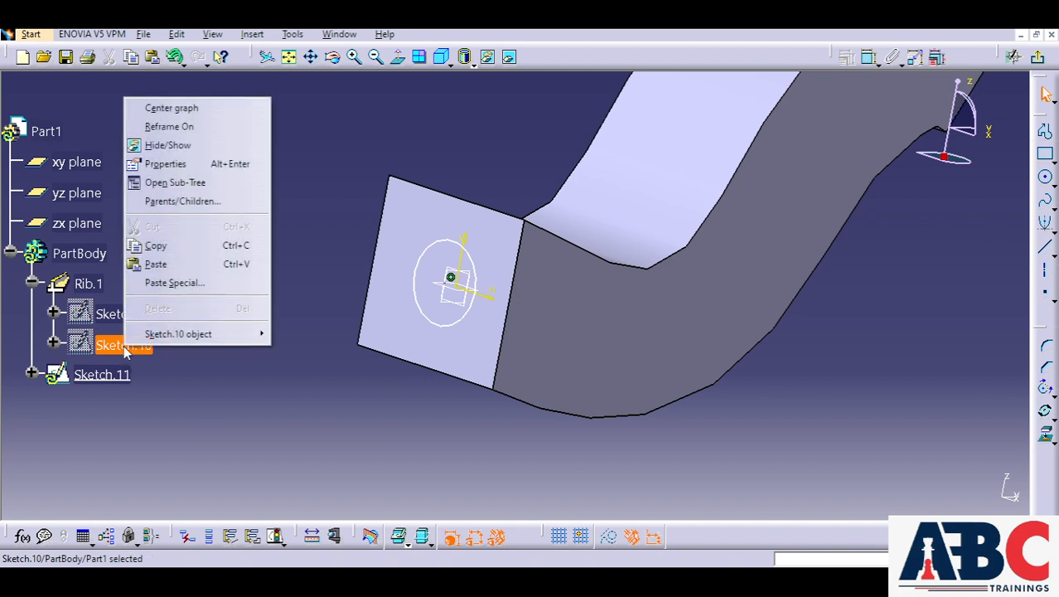
click(168, 145)
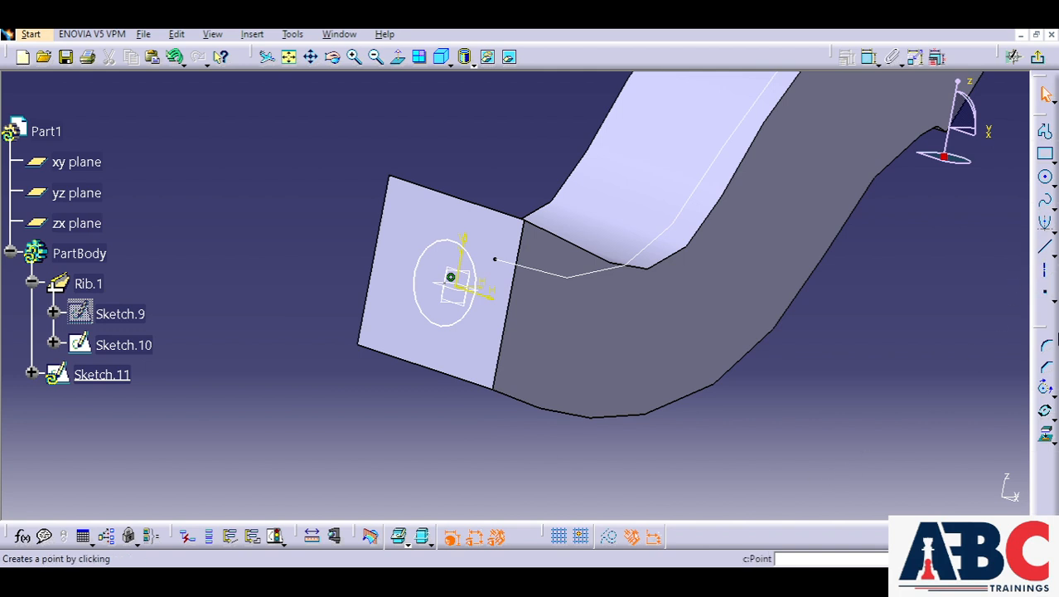
click(1036, 57)
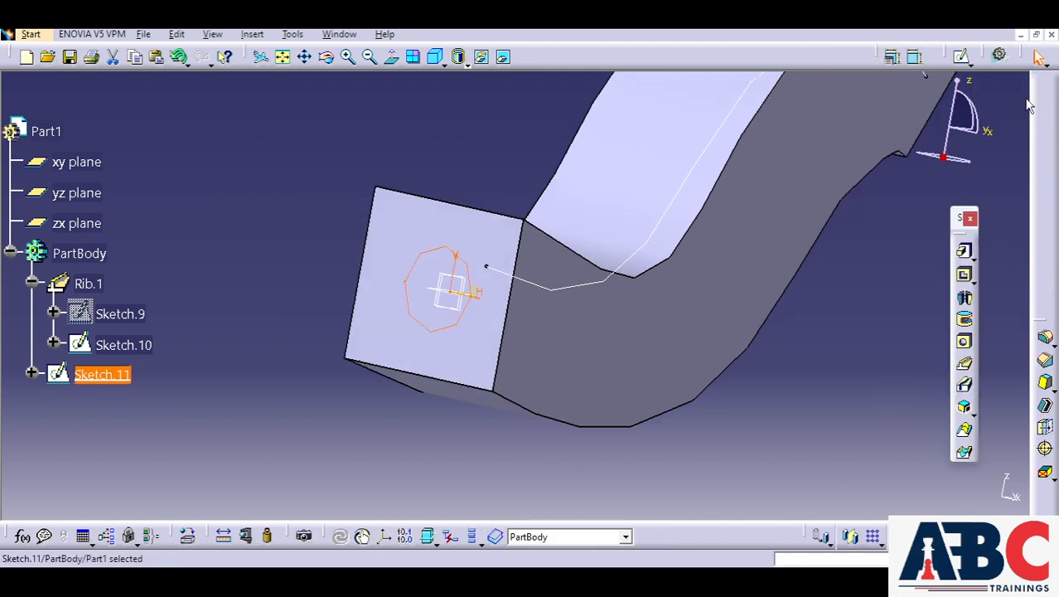
Cut a slot through the rib using the circle Sketch.11 as profile and Sketch.10 as center curve, with Keep angle profile control.
click(964, 383)
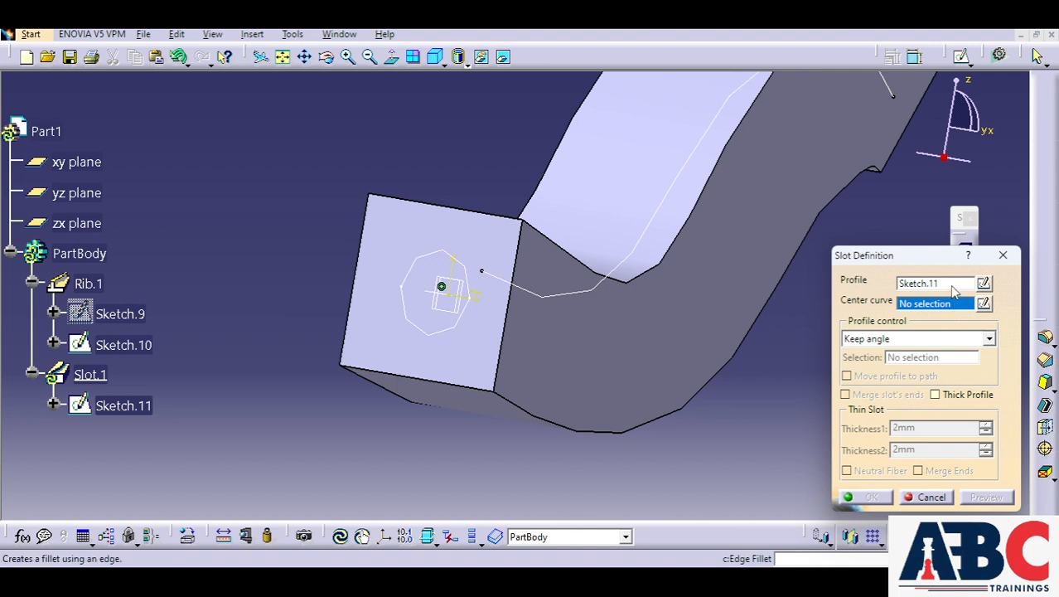
click(953, 283)
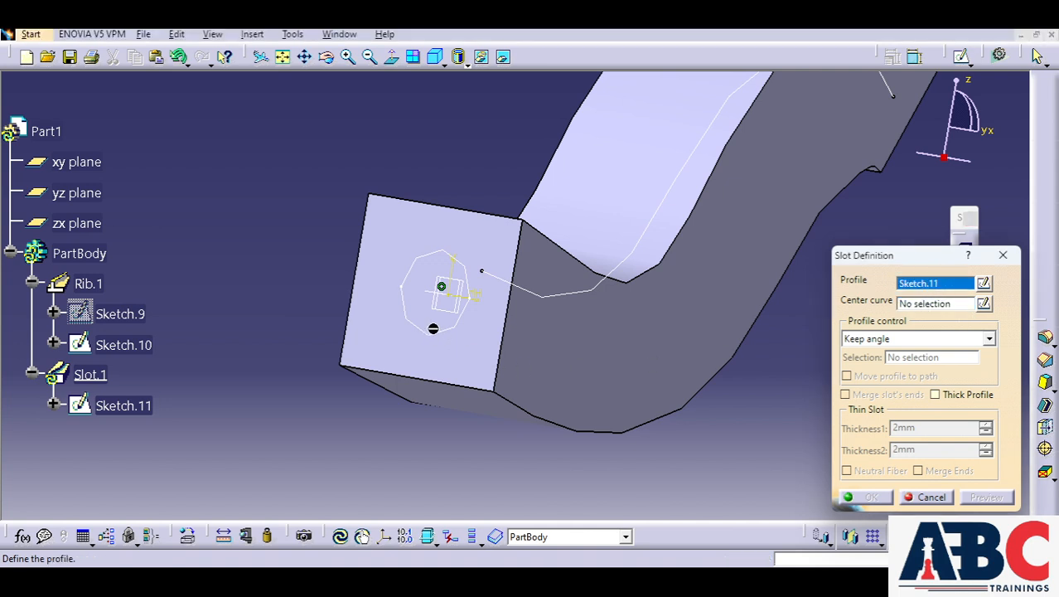
click(434, 330)
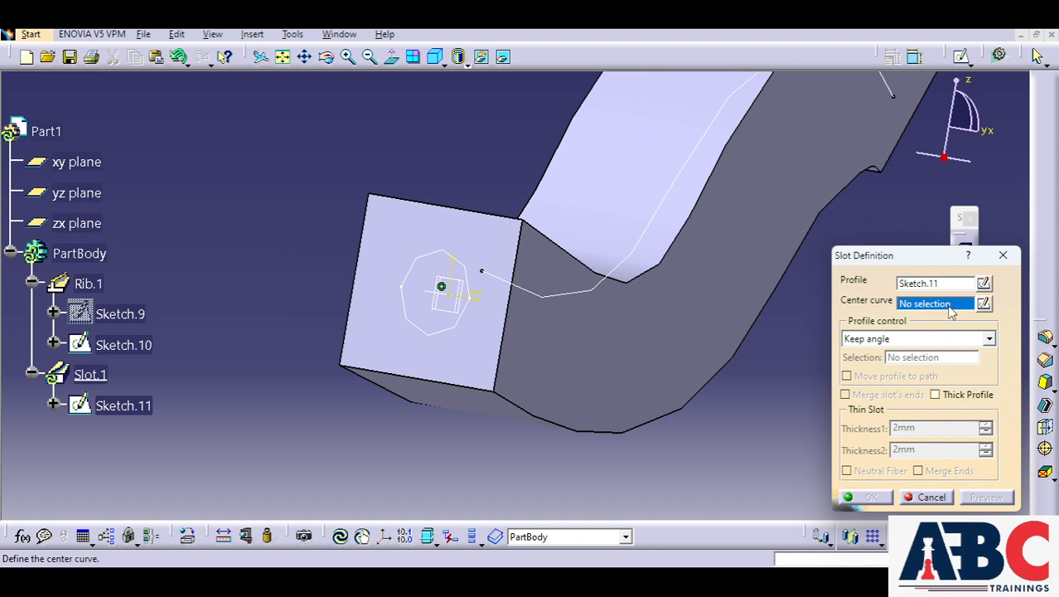
click(564, 298)
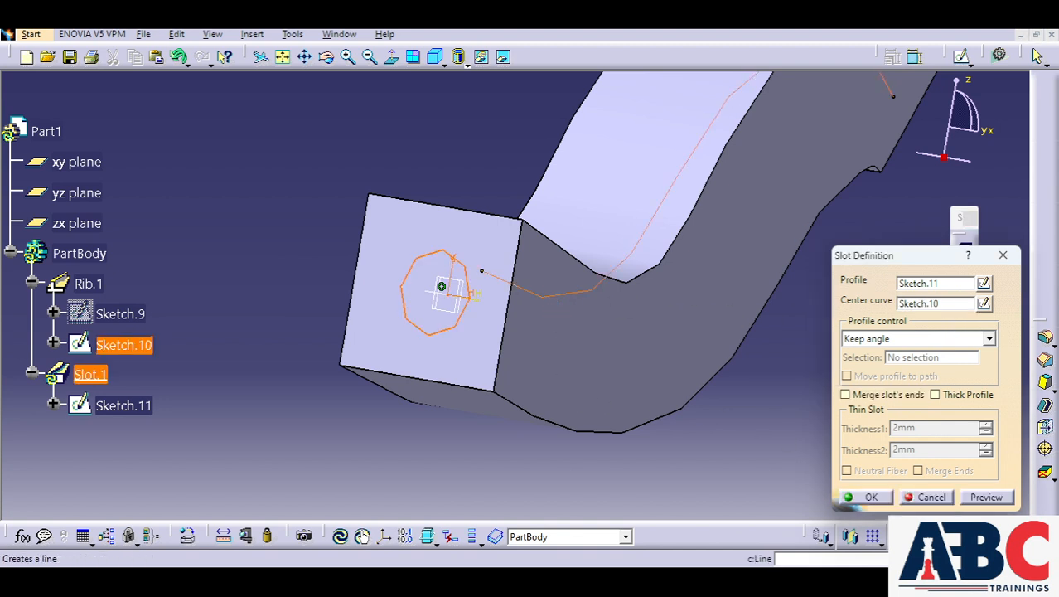
click(985, 496)
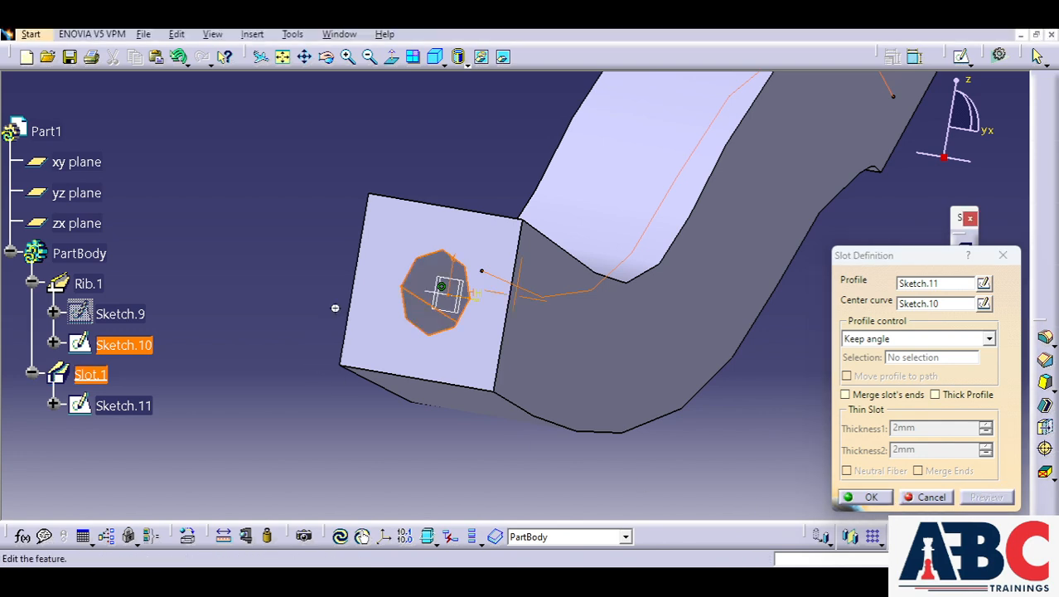
middle_drag(338, 305, 281, 344)
scroll(442, 340, down, 3)
scroll(442, 336, up, 3)
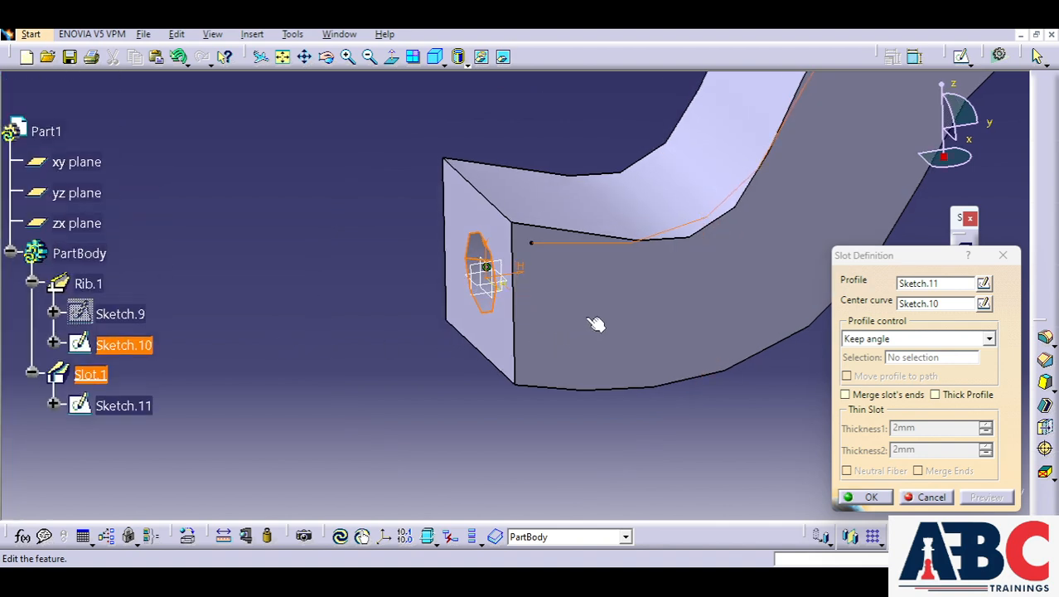
middle_drag(614, 309, 335, 530)
middle_drag(793, 299, 740, 230)
middle_drag(531, 348, 637, 217)
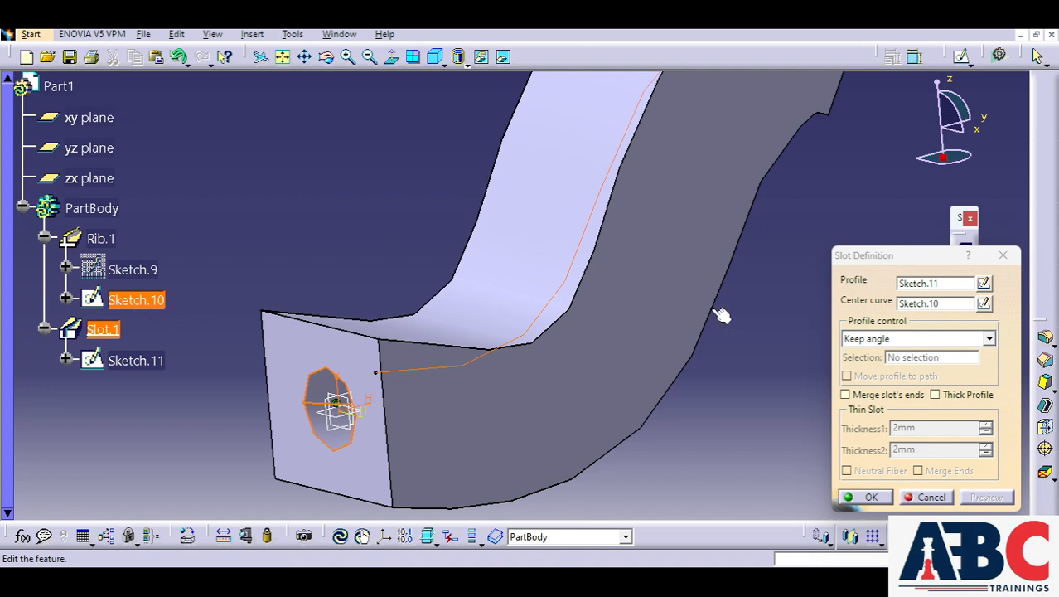
click(865, 497)
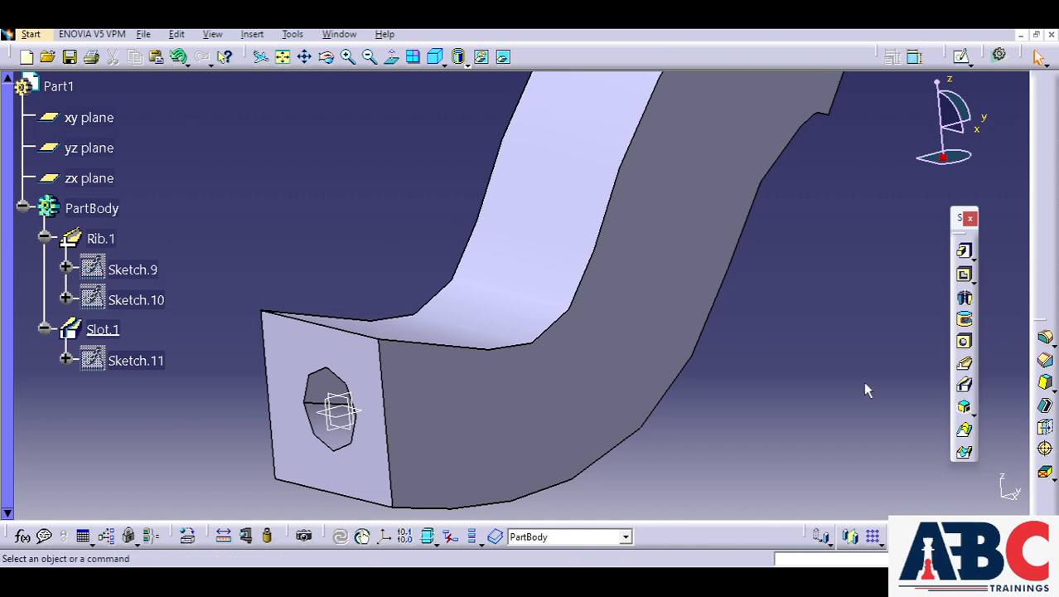
Delete the slot from the part body together with its aggregated elements.
click(972, 412)
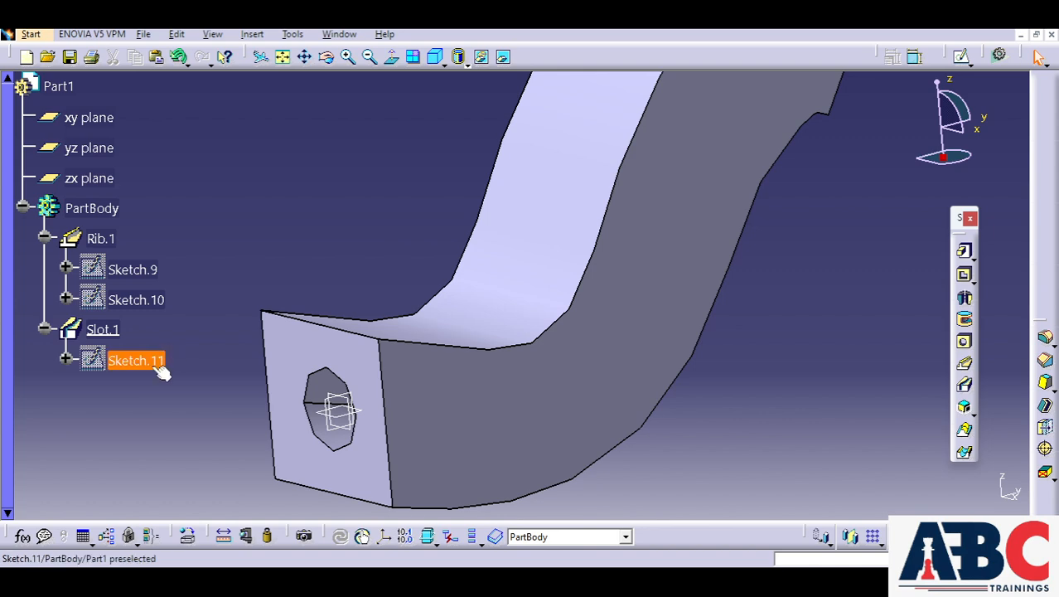
right_click(89, 330)
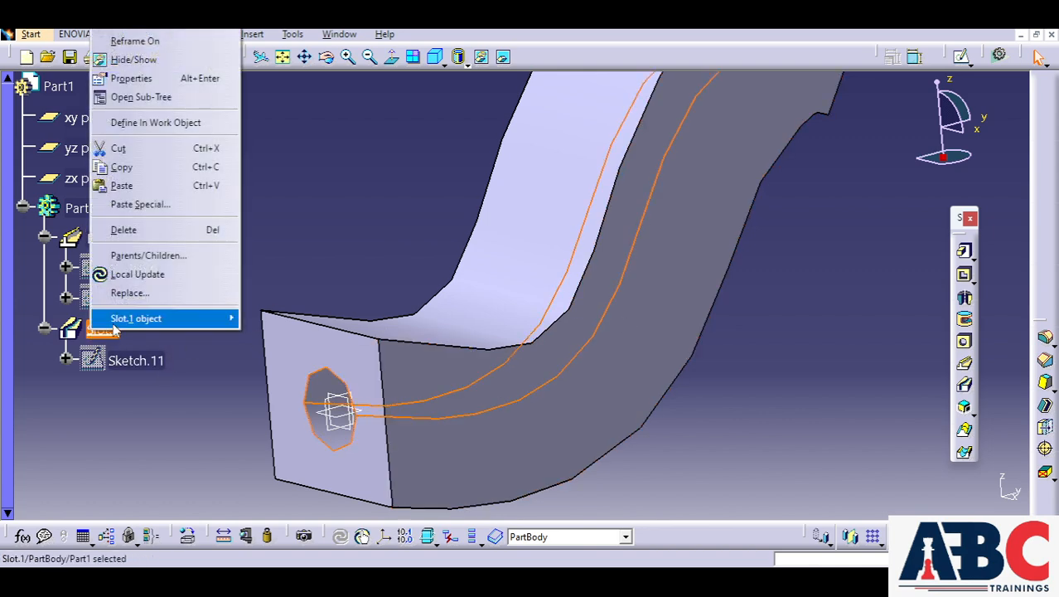
click(119, 227)
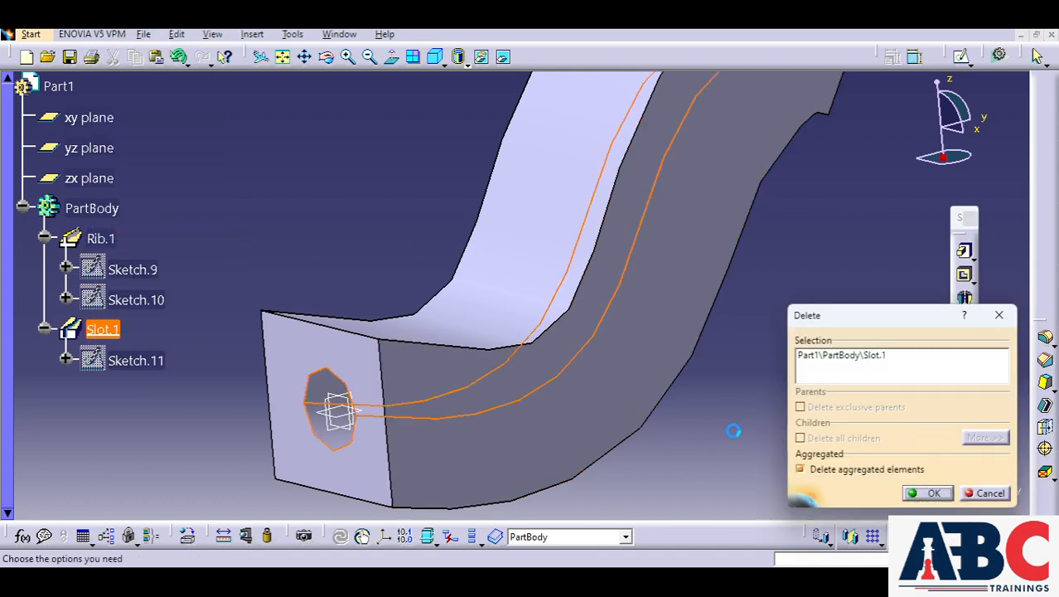
click(928, 493)
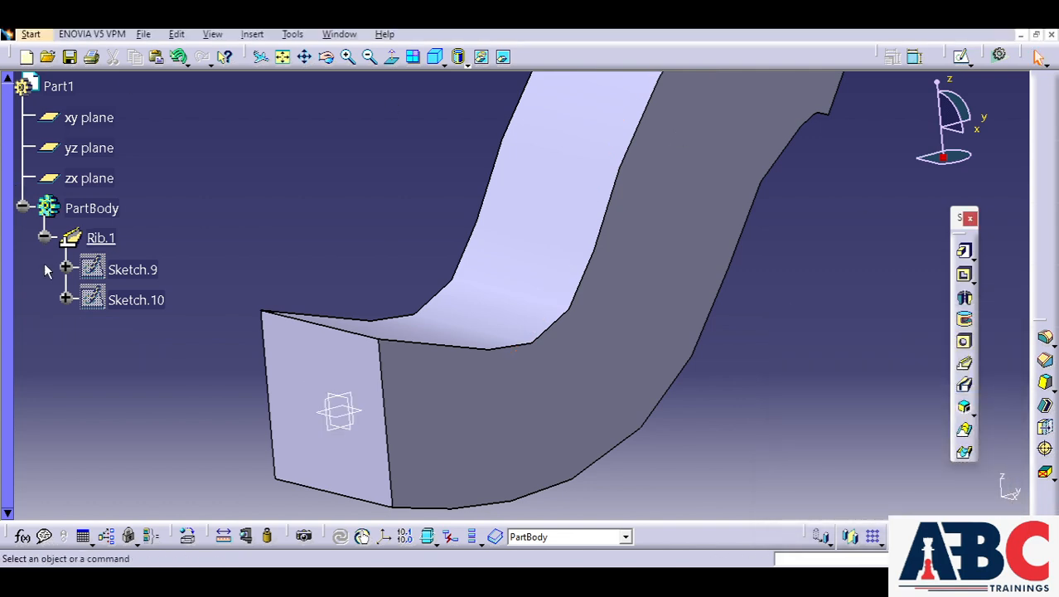
Delete the rib and its sketches, leaving the part body empty.
right_click(102, 237)
click(154, 457)
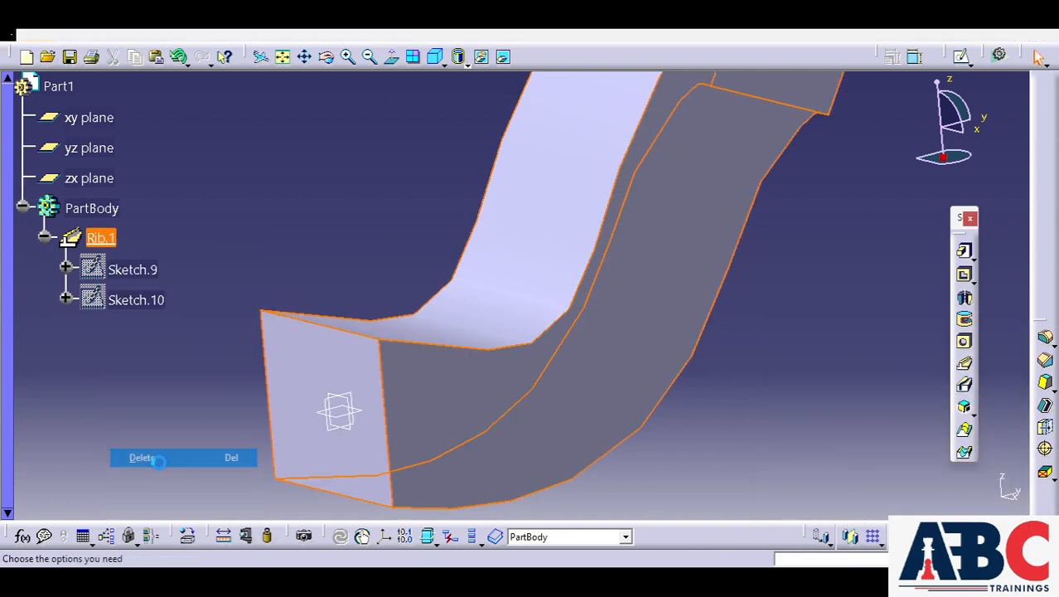
click(928, 492)
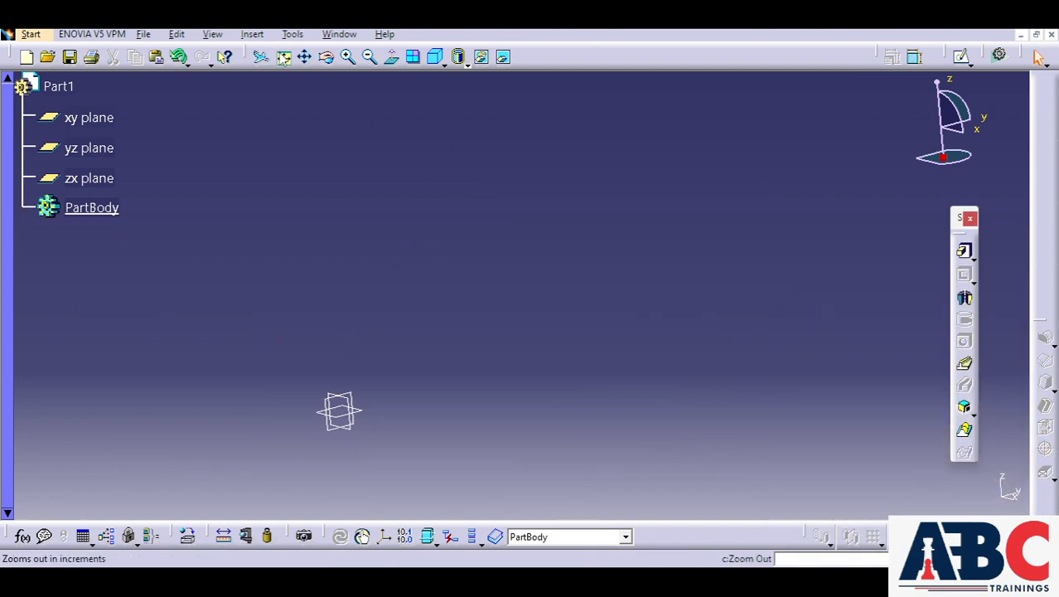
click(369, 57)
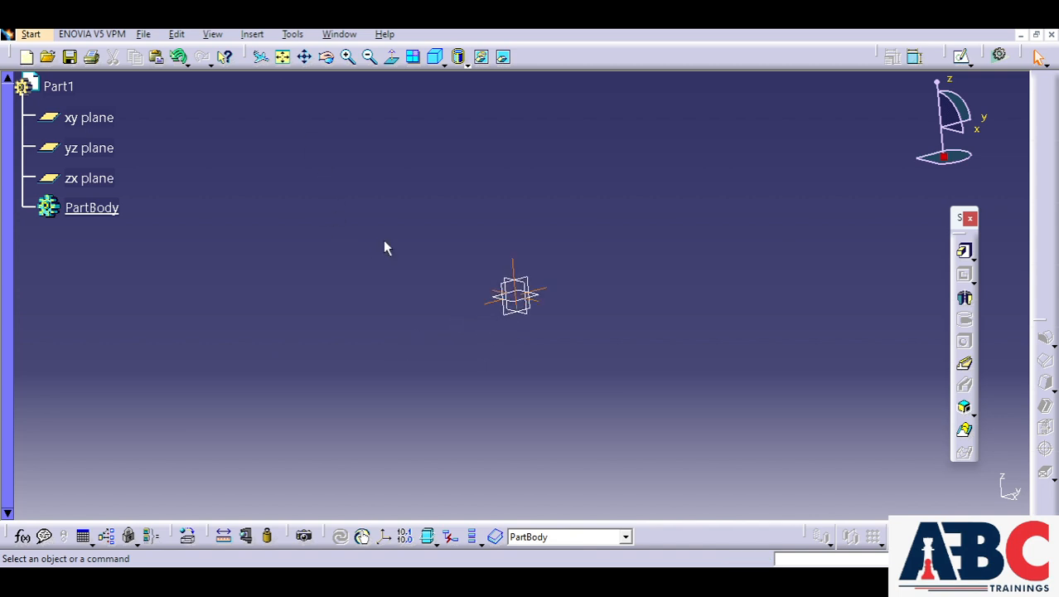
middle_drag(383, 247, 371, 319)
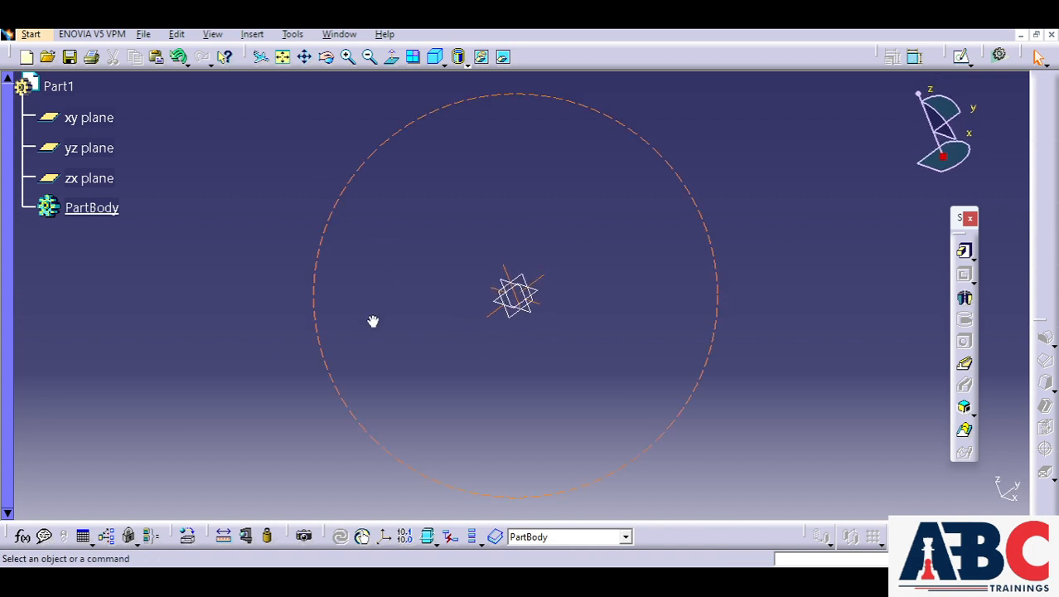
Sketch a closed L-shaped profile on the zx plane from the origin, about 16 mm wide and 10.4 mm high with an upright leg about 2.5 mm thick.
click(530, 285)
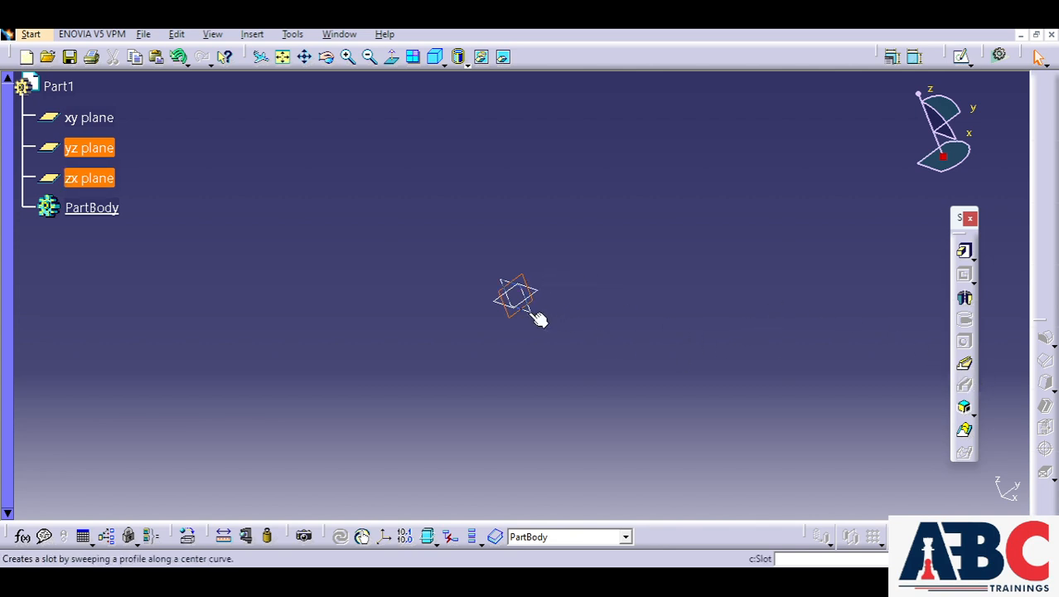
middle_drag(394, 325, 518, 330)
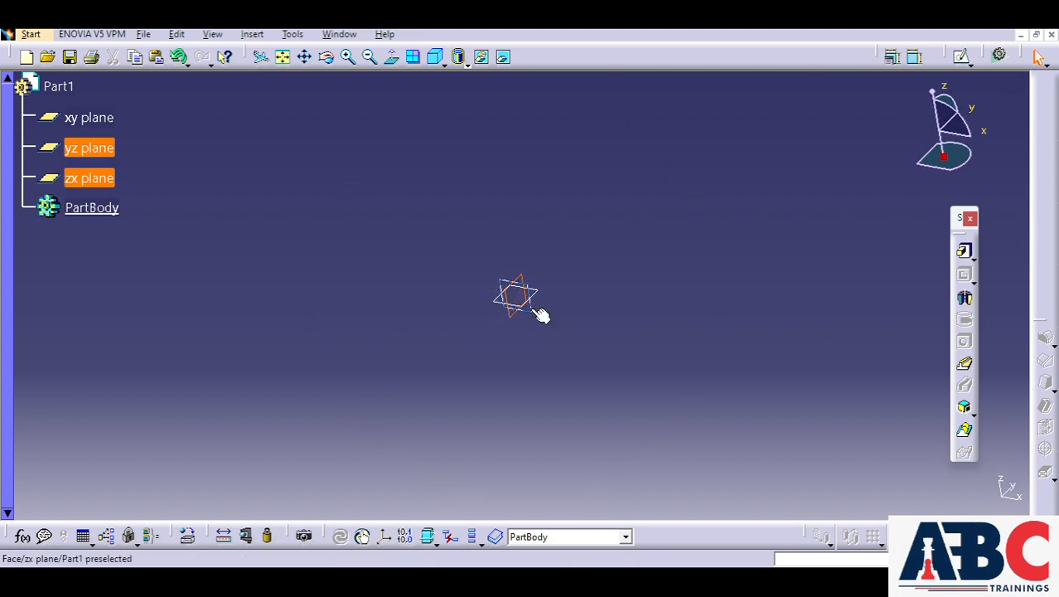
click(537, 314)
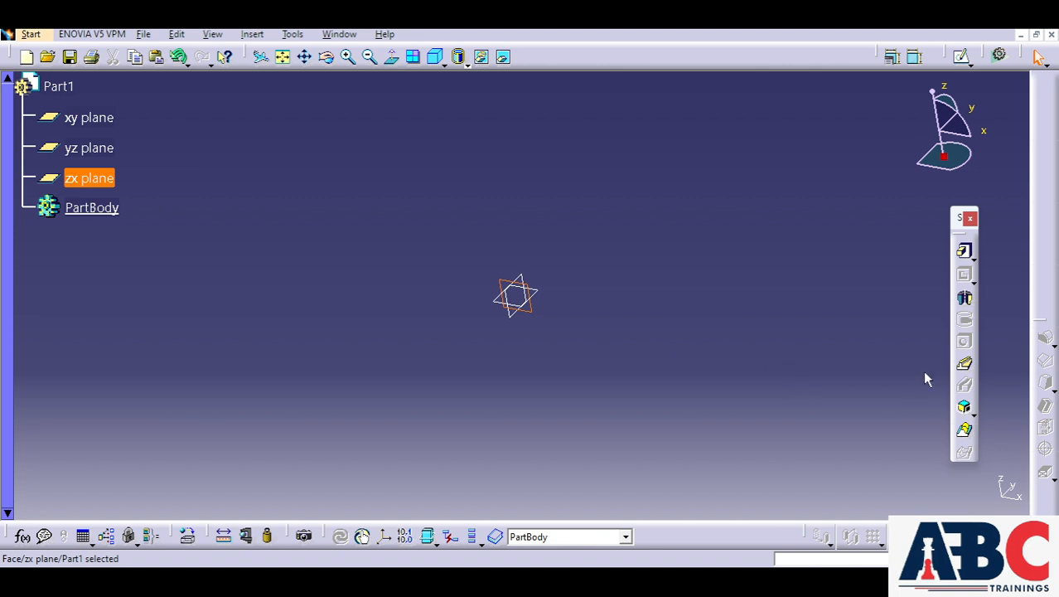
click(961, 56)
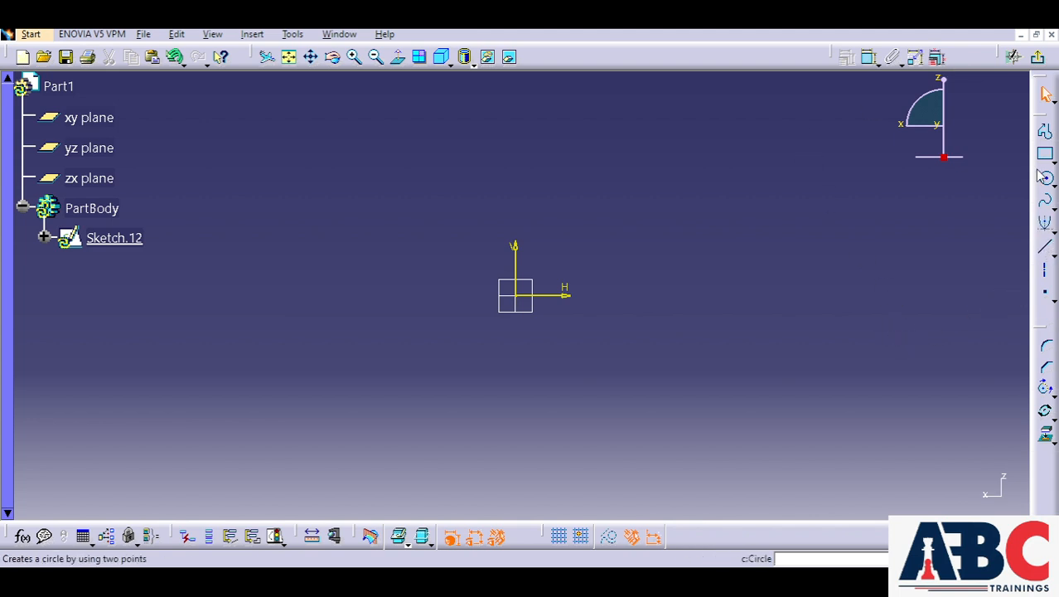
click(1045, 131)
click(515, 294)
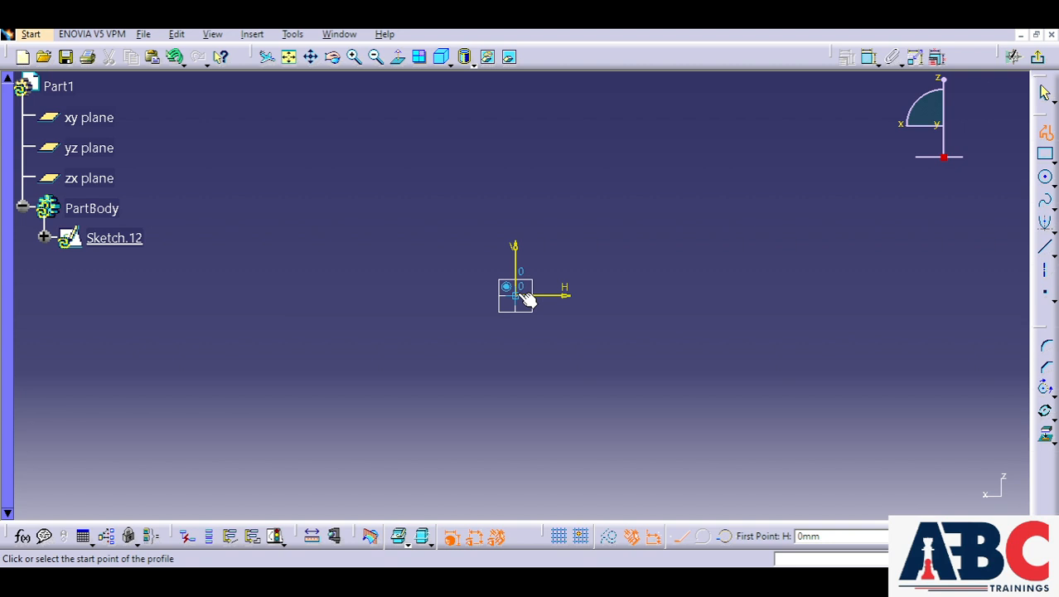
click(517, 94)
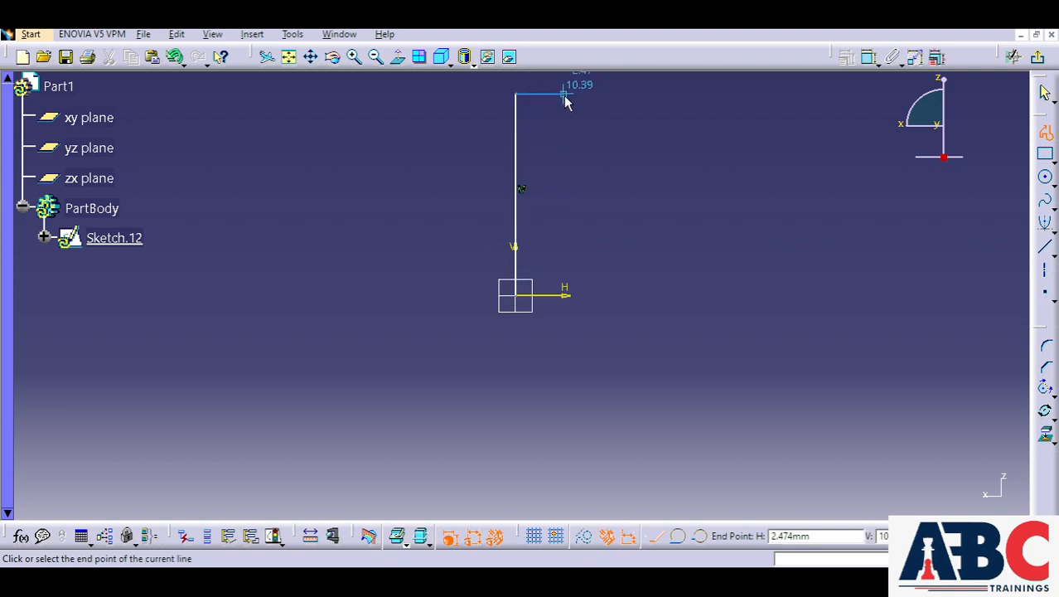
click(564, 94)
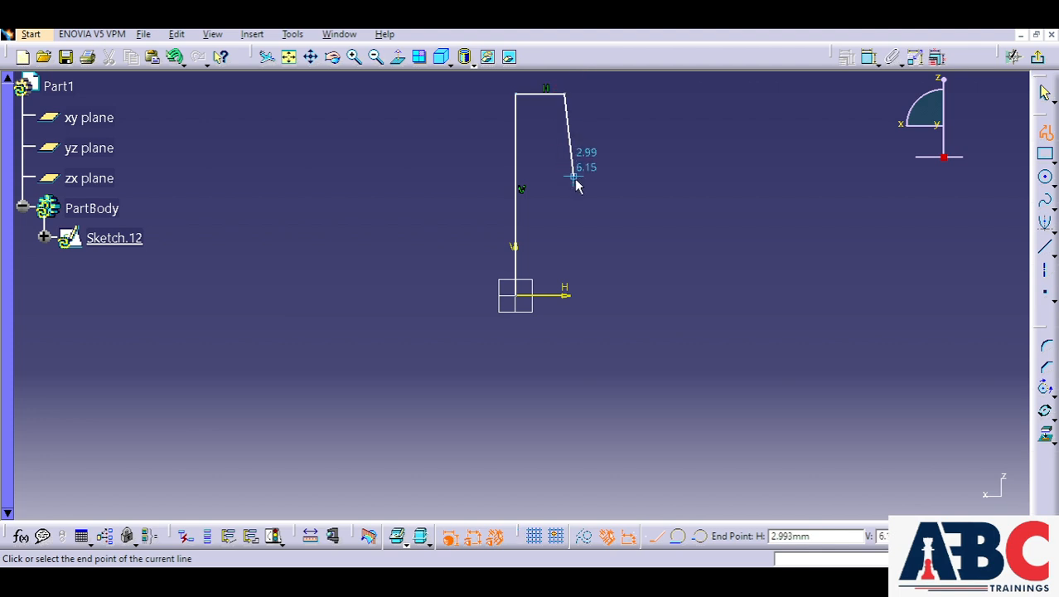
click(564, 264)
click(828, 264)
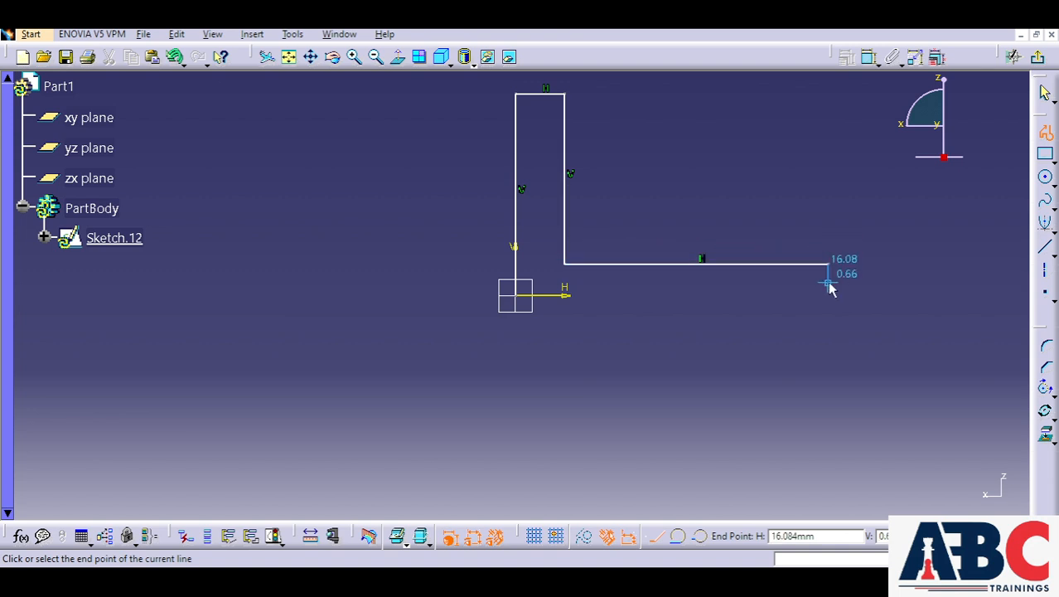
click(828, 296)
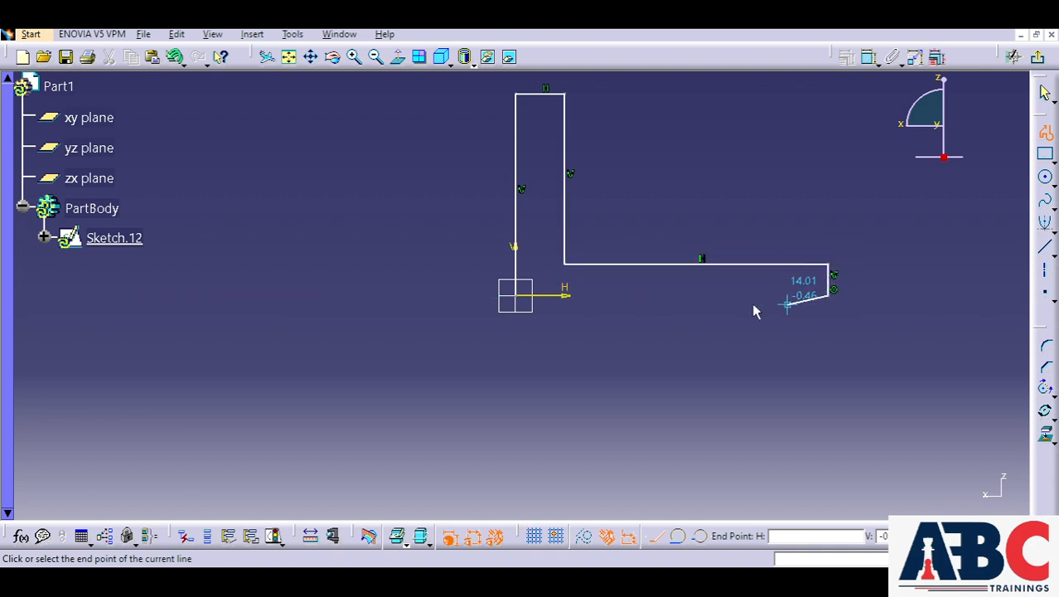
click(514, 296)
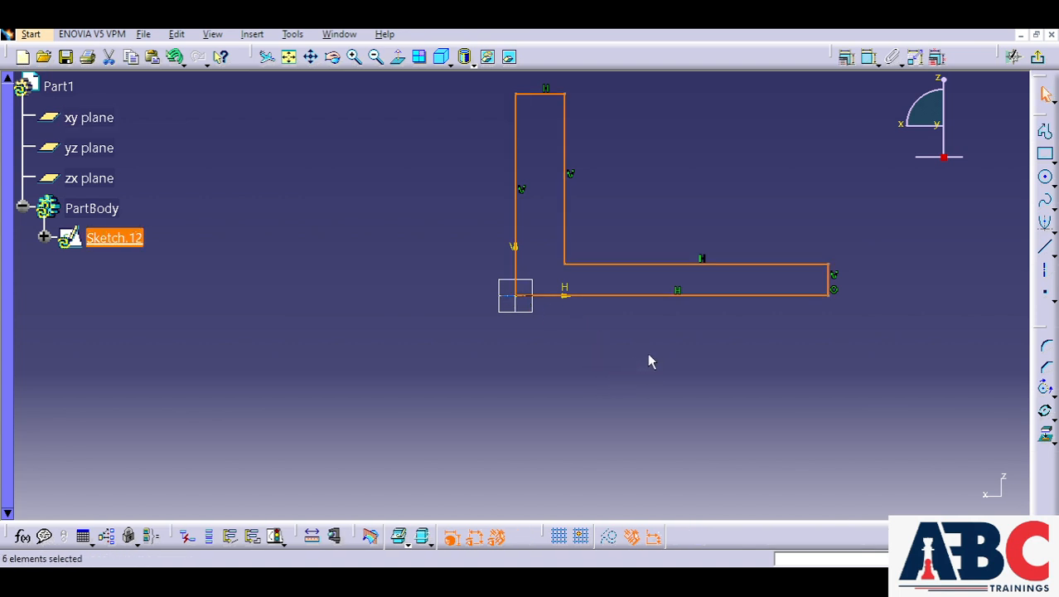
click(1037, 57)
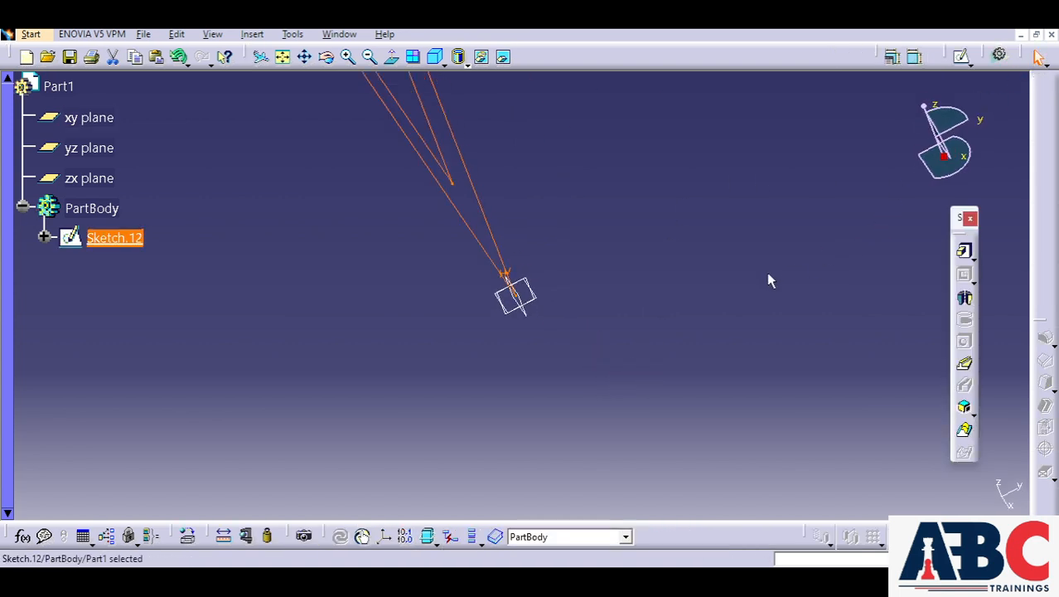
Pad the L-shaped sketch with a length of 10 mm and Mirrored extent.
mouse_move(352, 202)
middle_down()
mouse_move(378, 234)
mouse_move(416, 229)
mouse_move(560, 324)
mouse_move(551, 234)
mouse_move(346, 263)
mouse_move(238, 397)
middle_up()
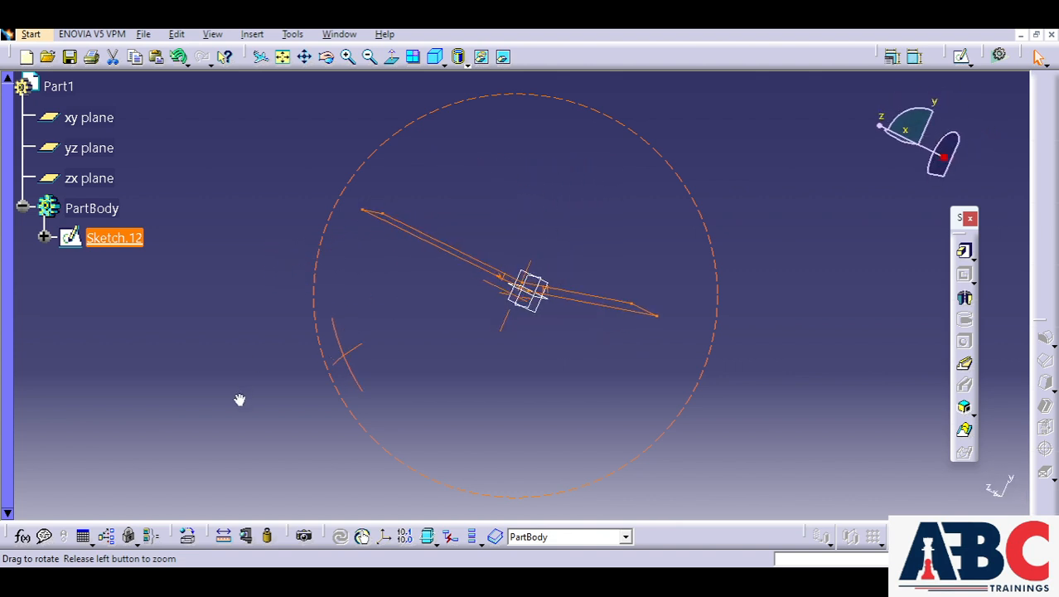
mouse_move(530, 205)
middle_down()
mouse_move(546, 185)
mouse_move(493, 426)
mouse_move(387, 346)
middle_up()
mouse_move(661, 138)
middle_down()
mouse_move(626, 158)
mouse_move(638, 208)
mouse_move(612, 480)
mouse_move(558, 438)
middle_up()
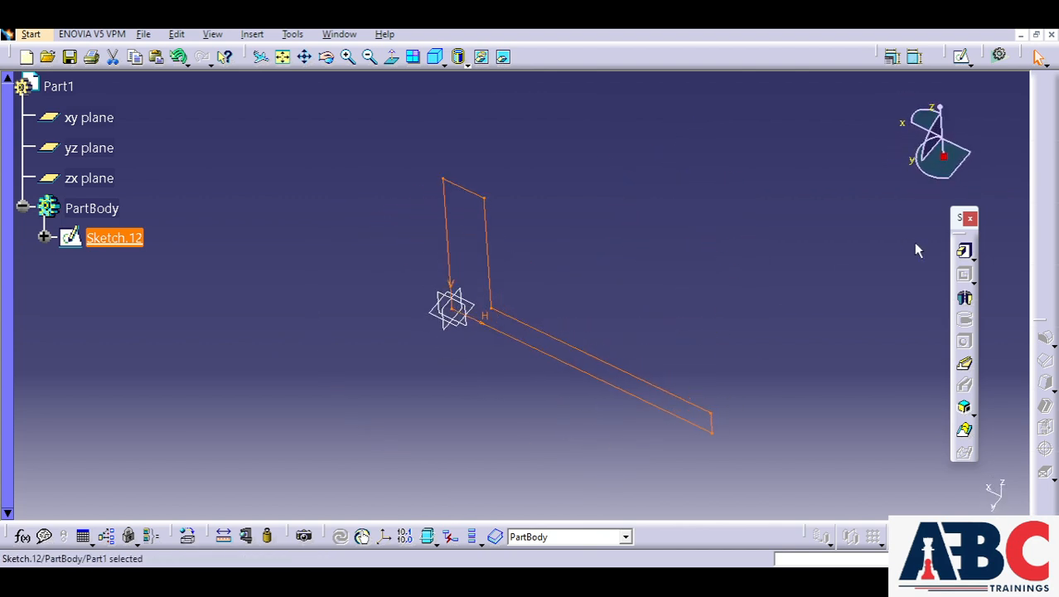
click(963, 250)
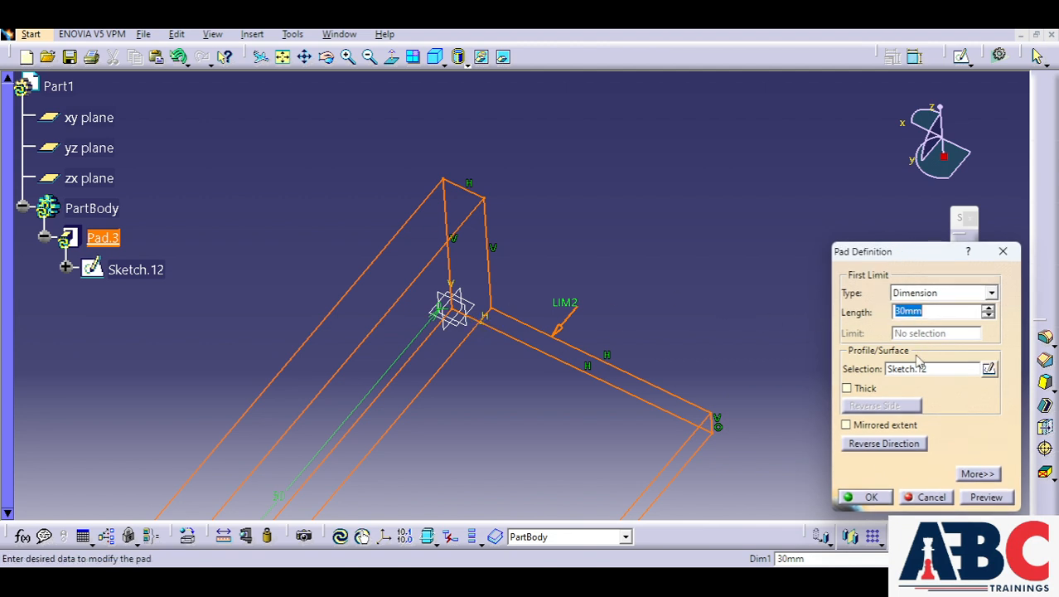
click(880, 425)
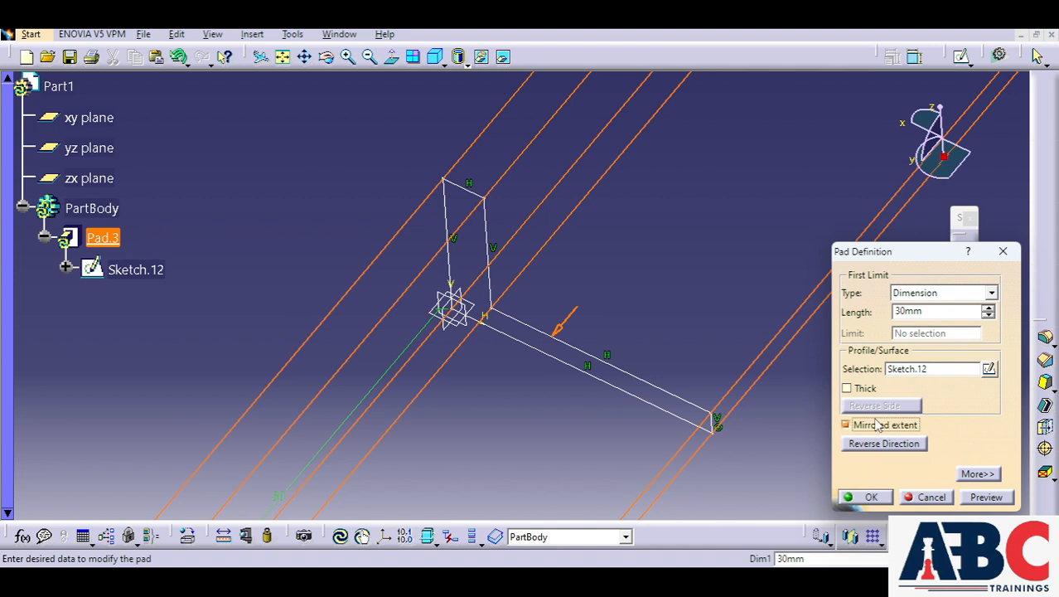
double_click(935, 311)
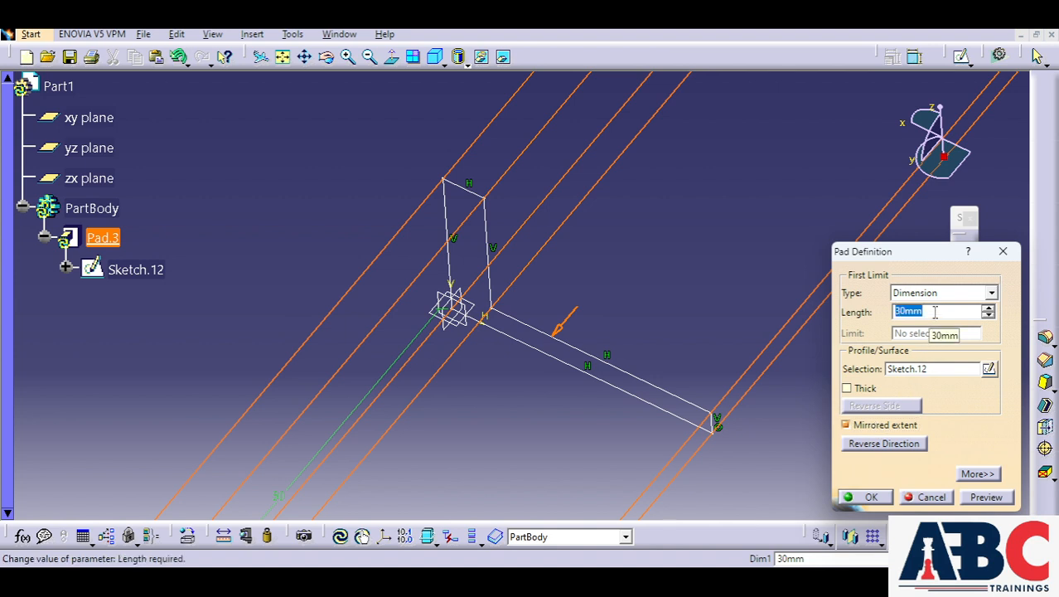
text(10)
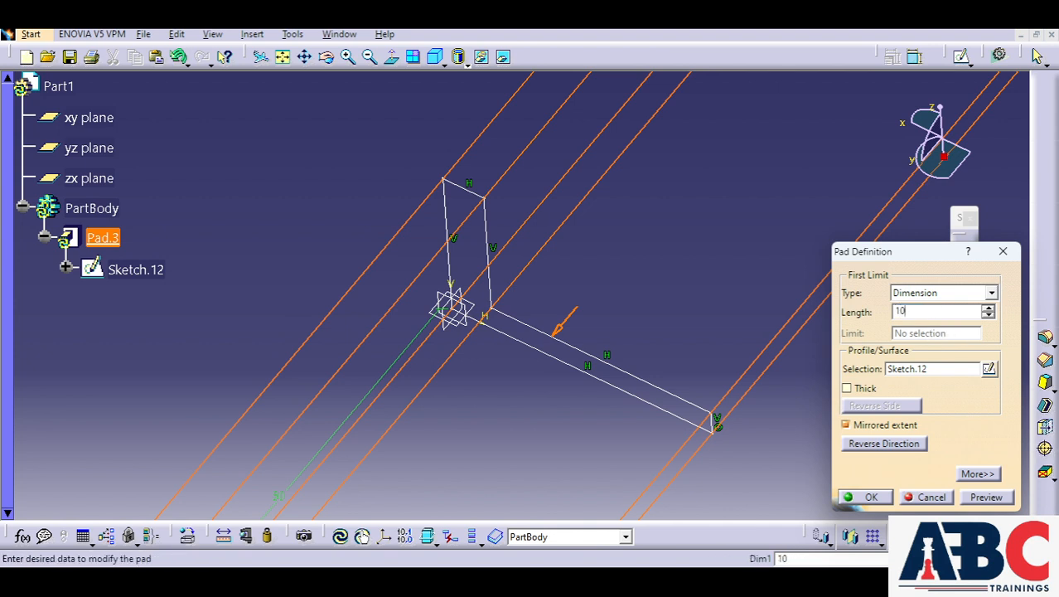
click(1003, 500)
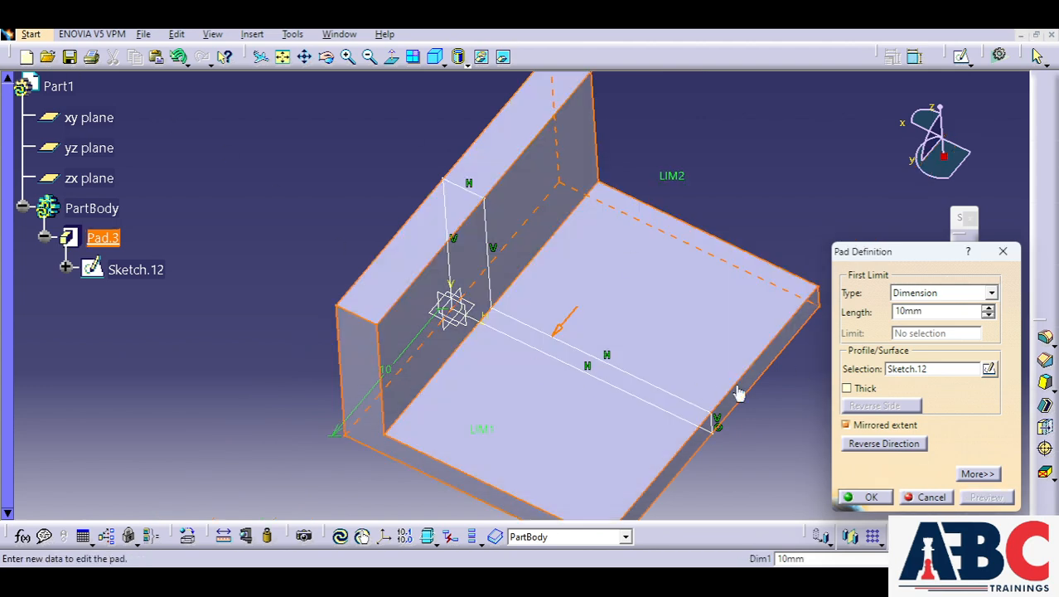
click(869, 496)
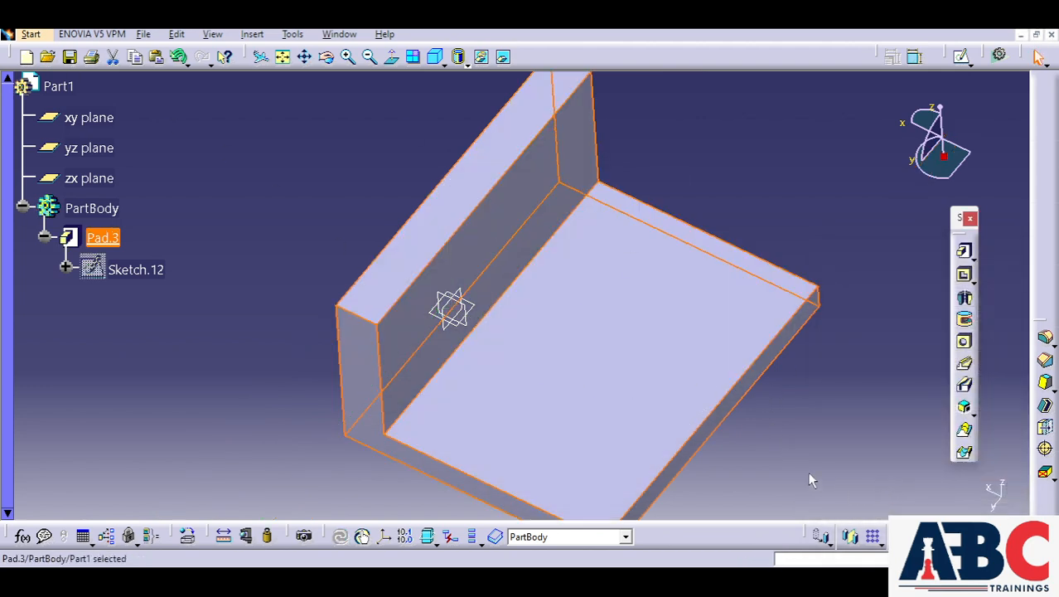
Sketch an open diagonal line on the zx plane in the L's inner corner, starting at about H 3 mm, V 8.7 mm and descending toward the base.
middle_drag(356, 298, 397, 208)
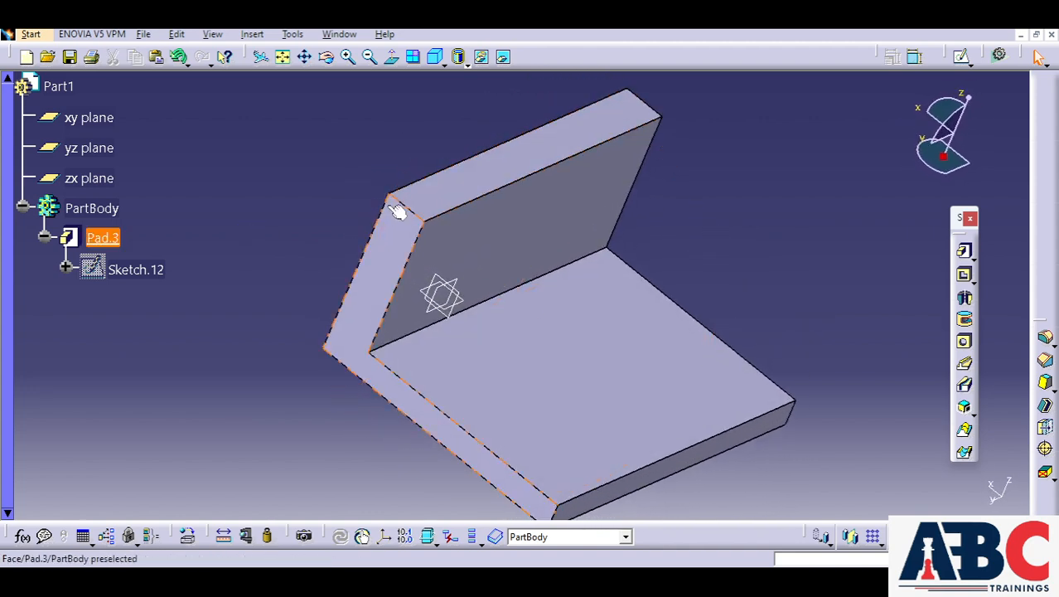
click(454, 307)
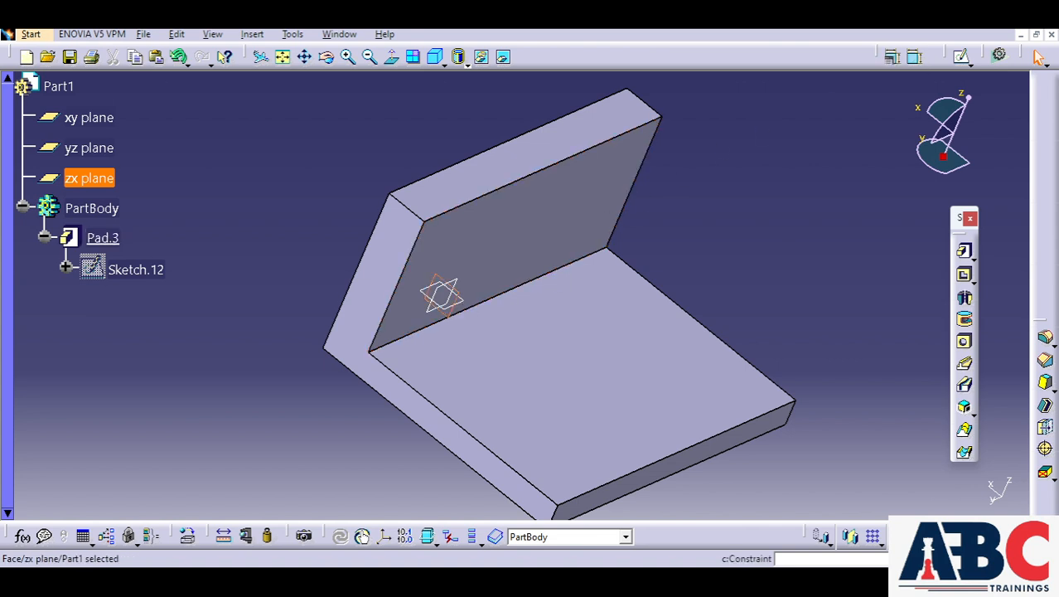
click(963, 57)
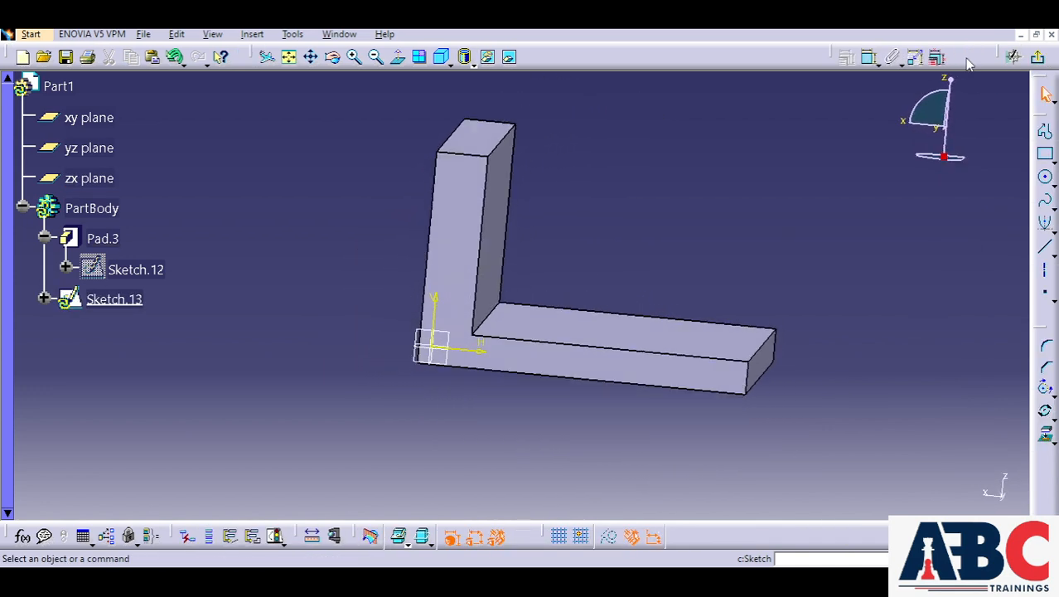
click(1044, 248)
click(497, 181)
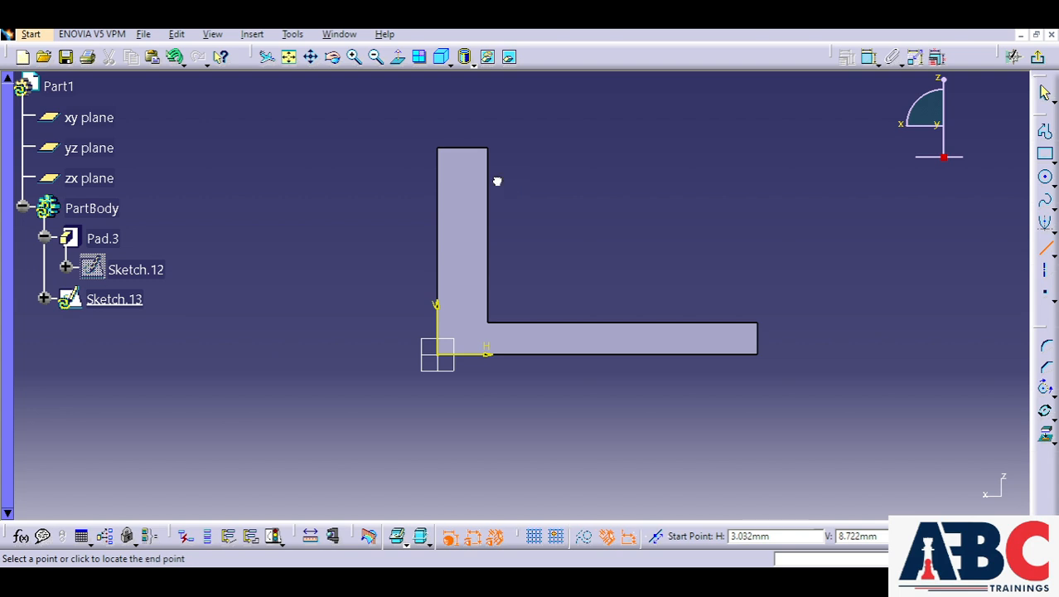
click(615, 303)
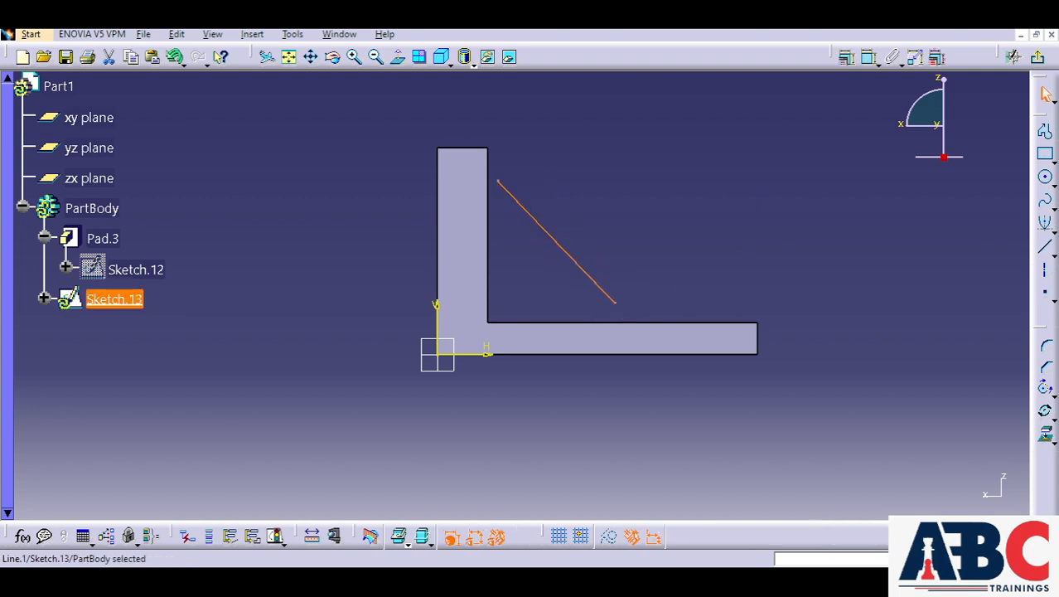
click(1036, 56)
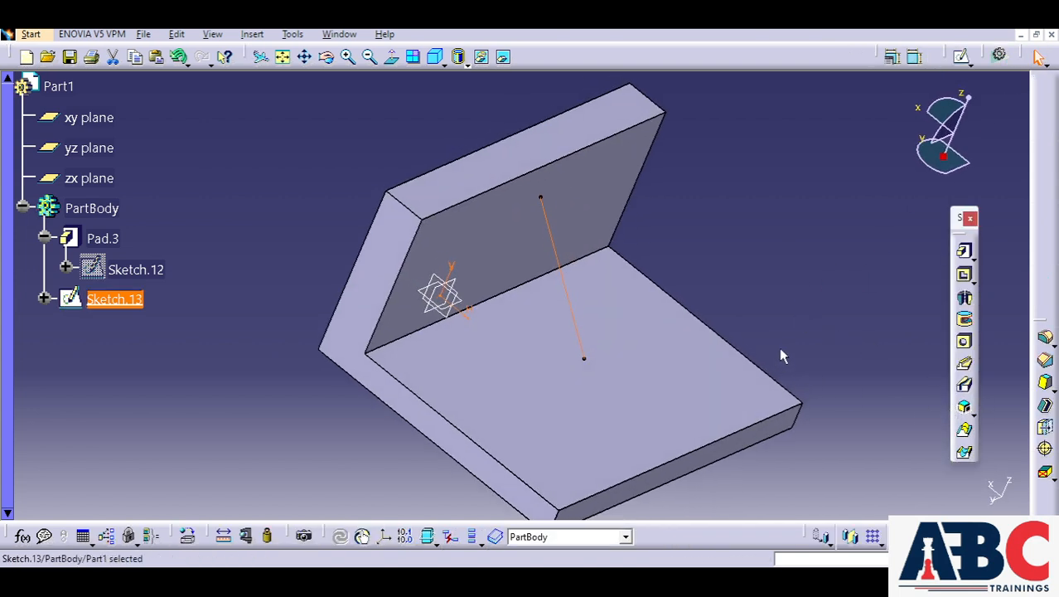
Define a From Side stiffener on the diagonal line sketch with Thickness1 of 2 mm and Neutral Fiber, and preview it.
click(854, 330)
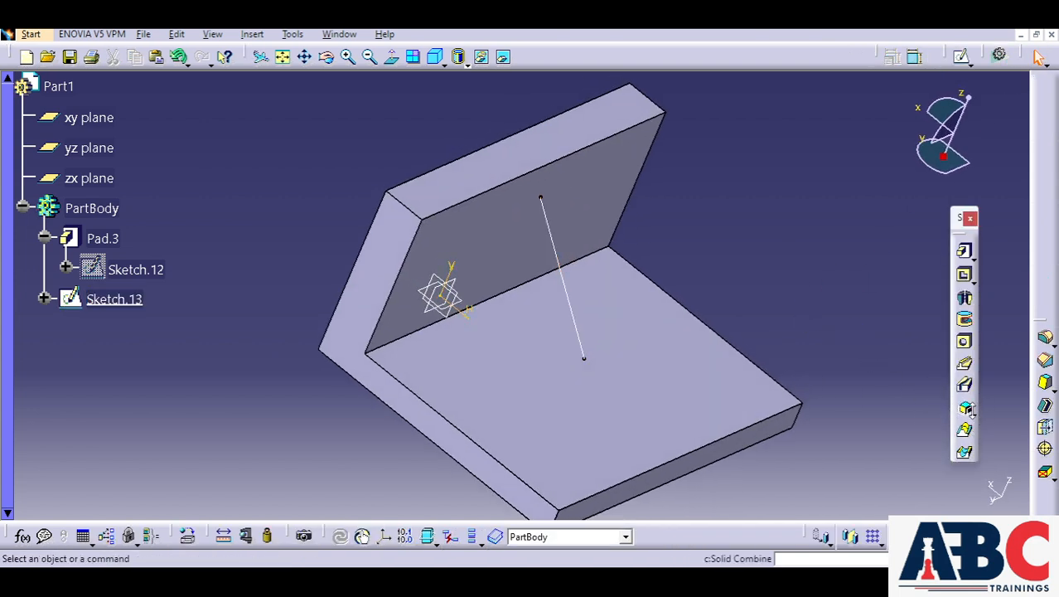
click(973, 413)
click(995, 428)
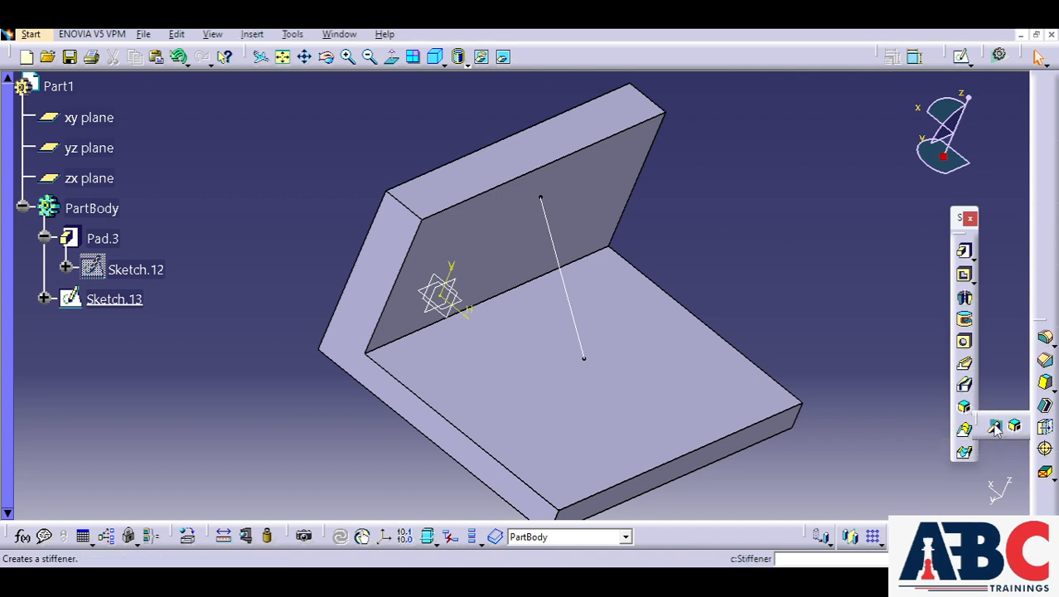
click(580, 313)
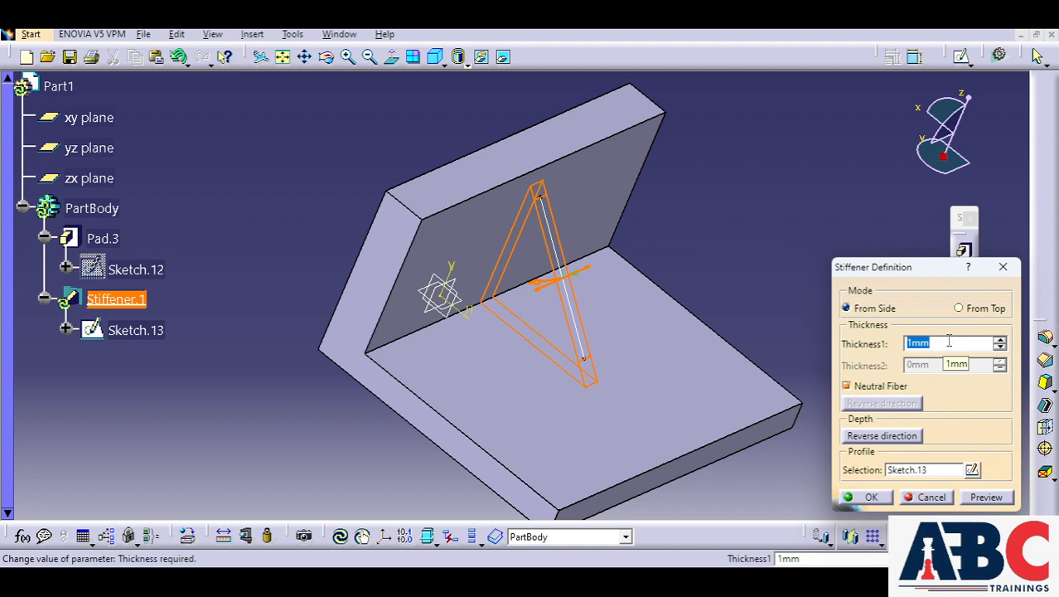
text(2)
click(987, 497)
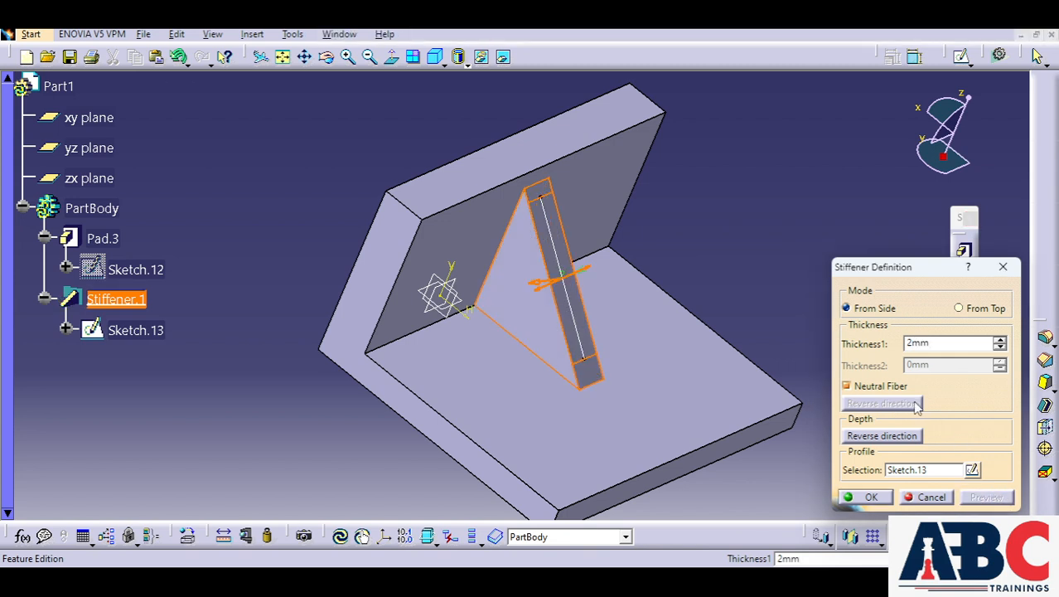
Turn off Neutral Fiber and preview the stiffener's thickness on each side of the line, ending with the reversed direction.
click(882, 387)
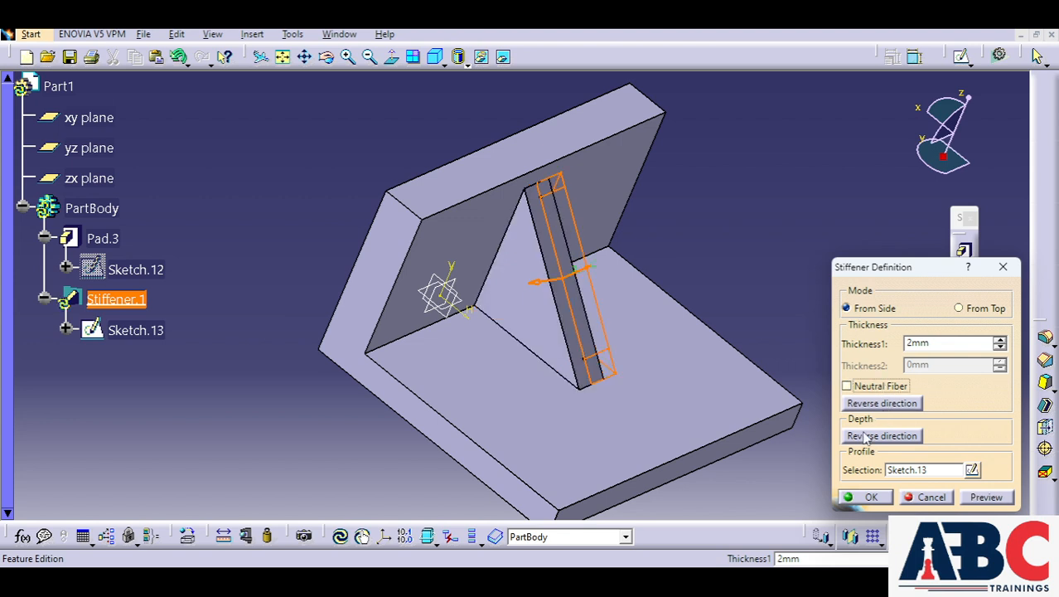
click(878, 409)
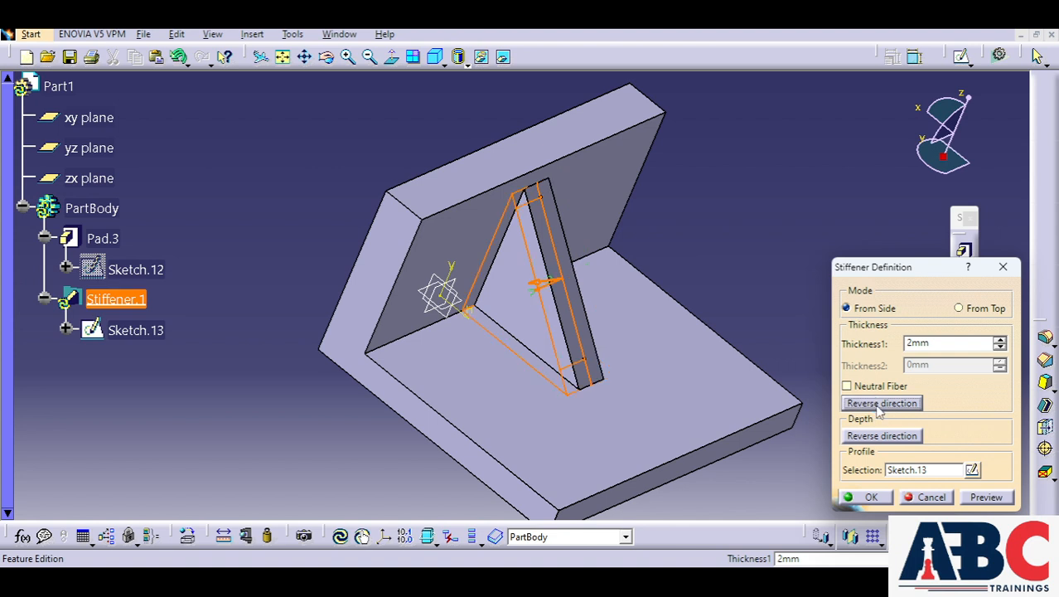
click(879, 406)
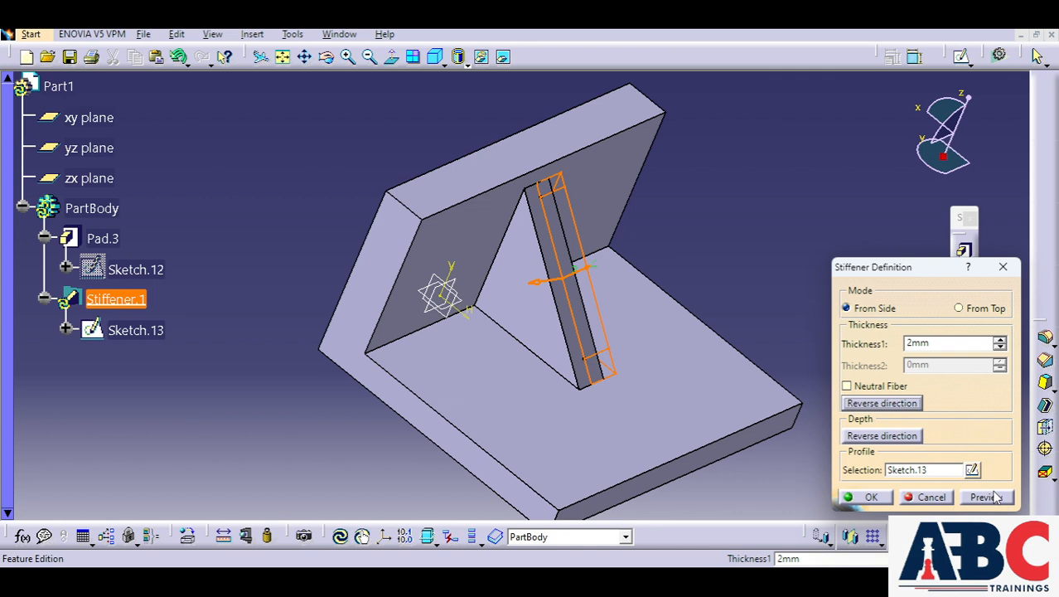
click(986, 496)
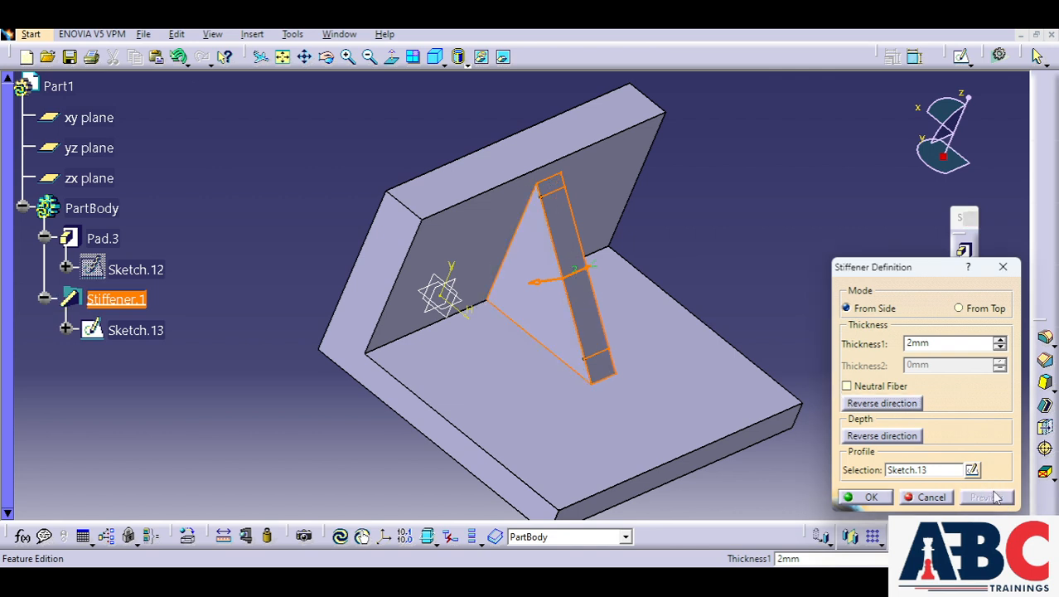
click(878, 405)
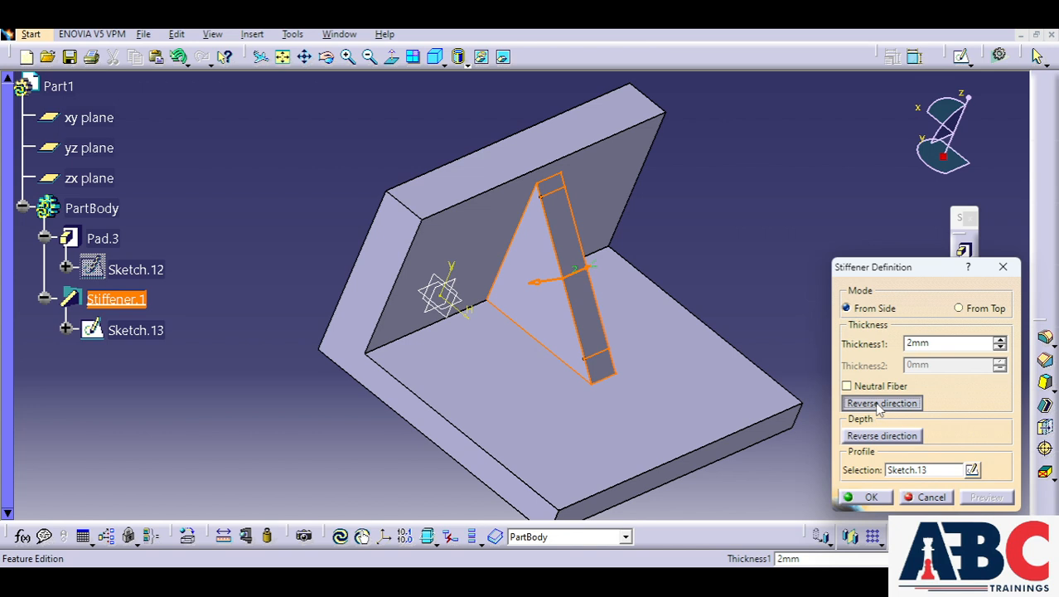
click(997, 496)
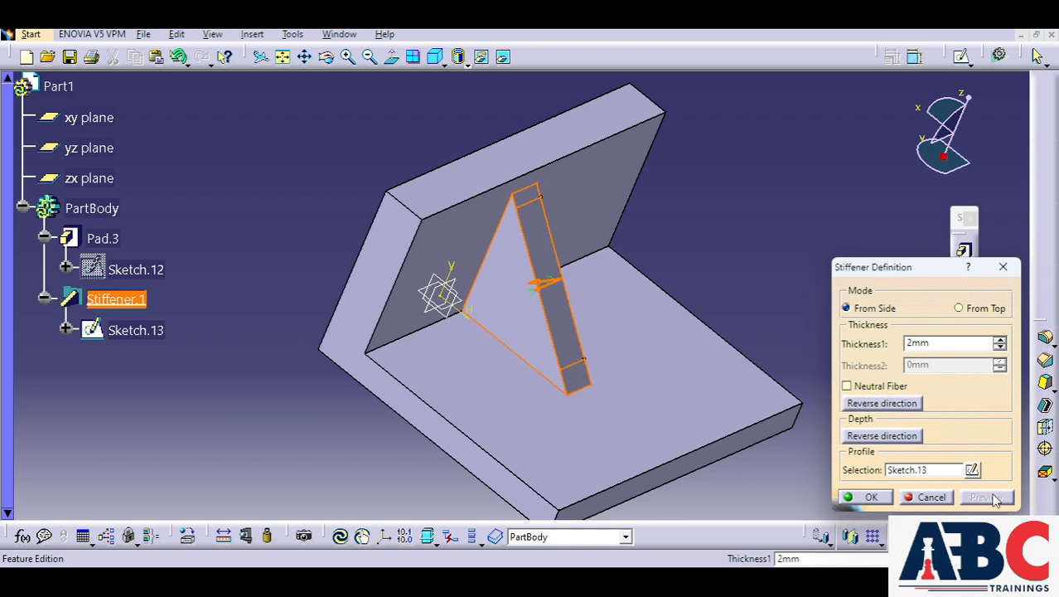
Turn Neutral Fiber back on and create the From Side stiffener with Thickness1 of 2 mm.
click(868, 387)
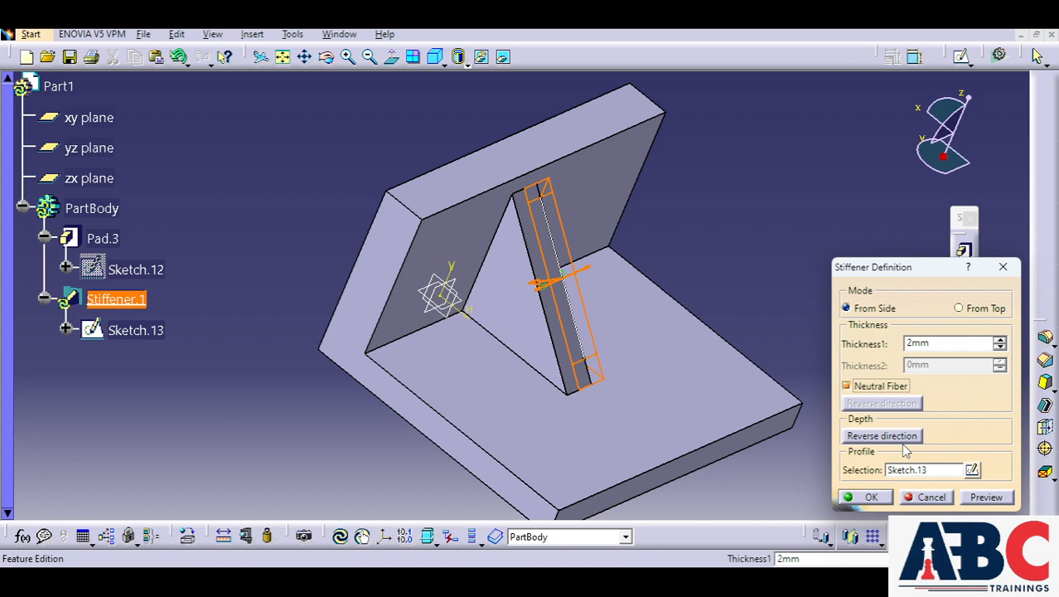
click(870, 497)
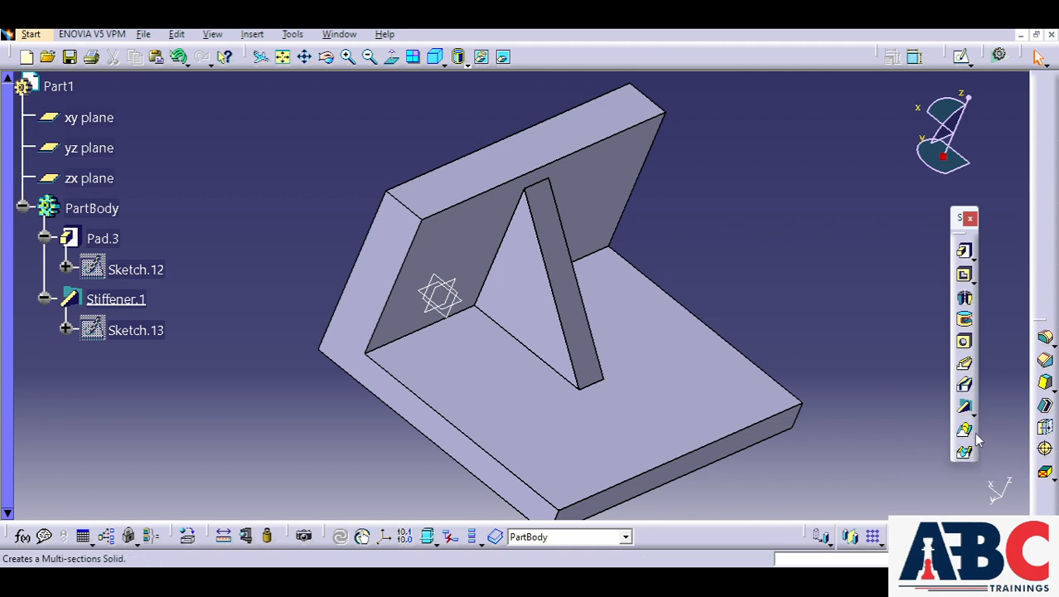
Delete the stiffener and the L-shaped pad together with their aggregated sketches.
click(114, 300)
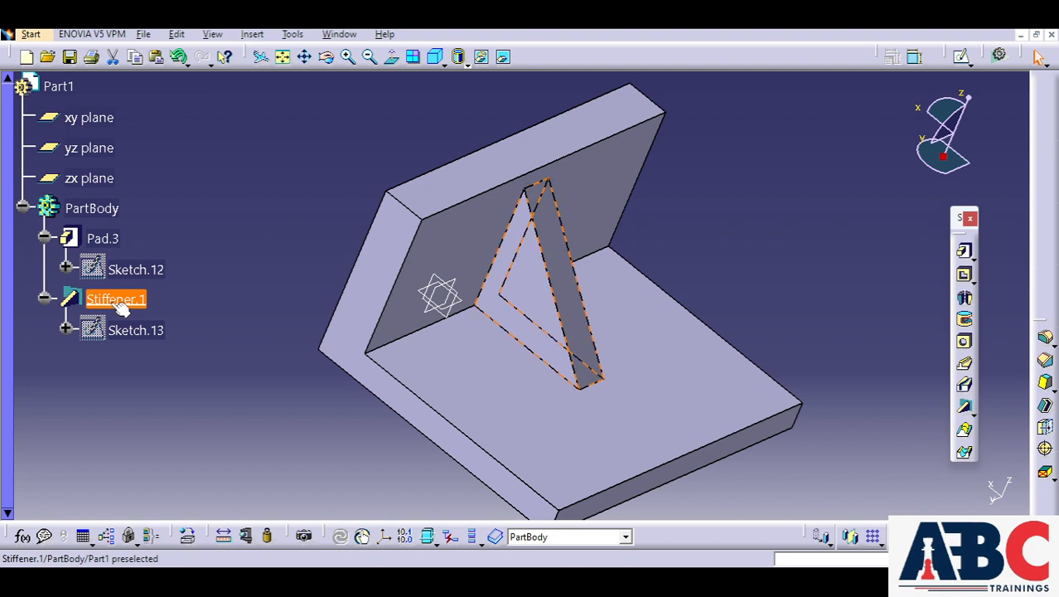
right_click(116, 303)
click(145, 467)
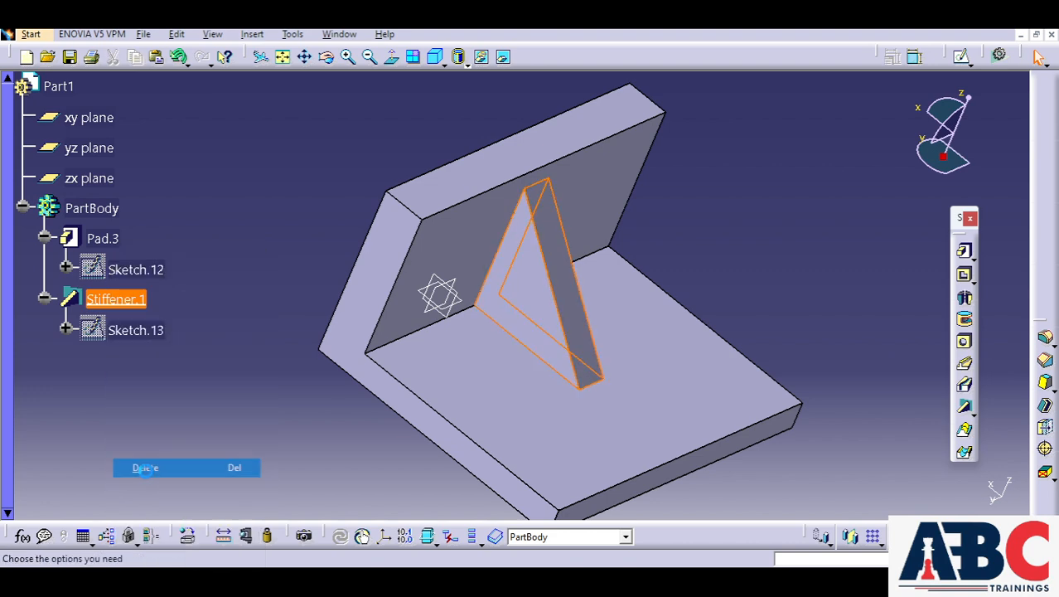
click(928, 493)
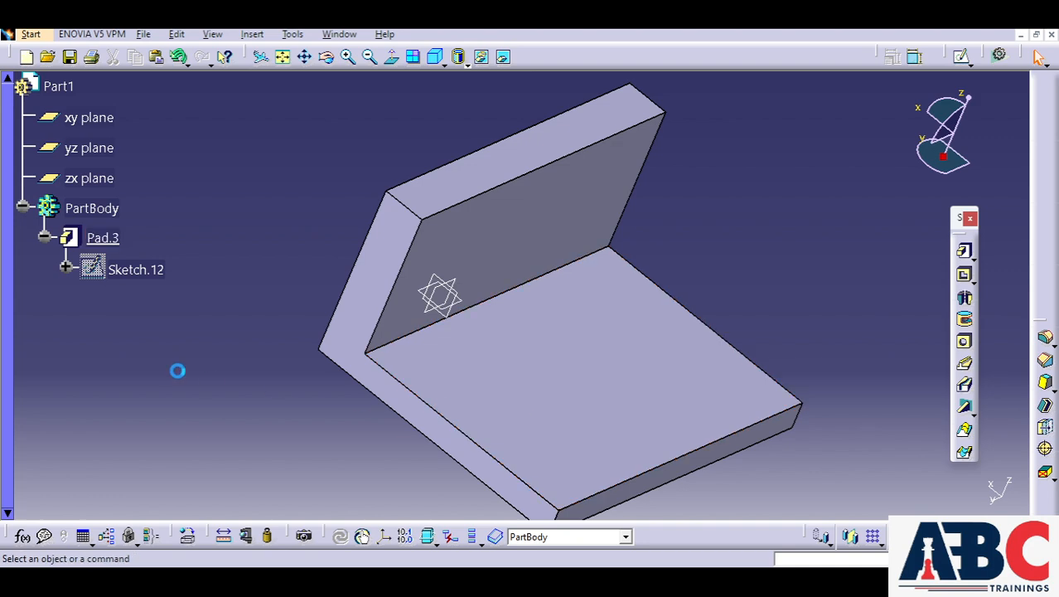
click(106, 240)
right_click(109, 242)
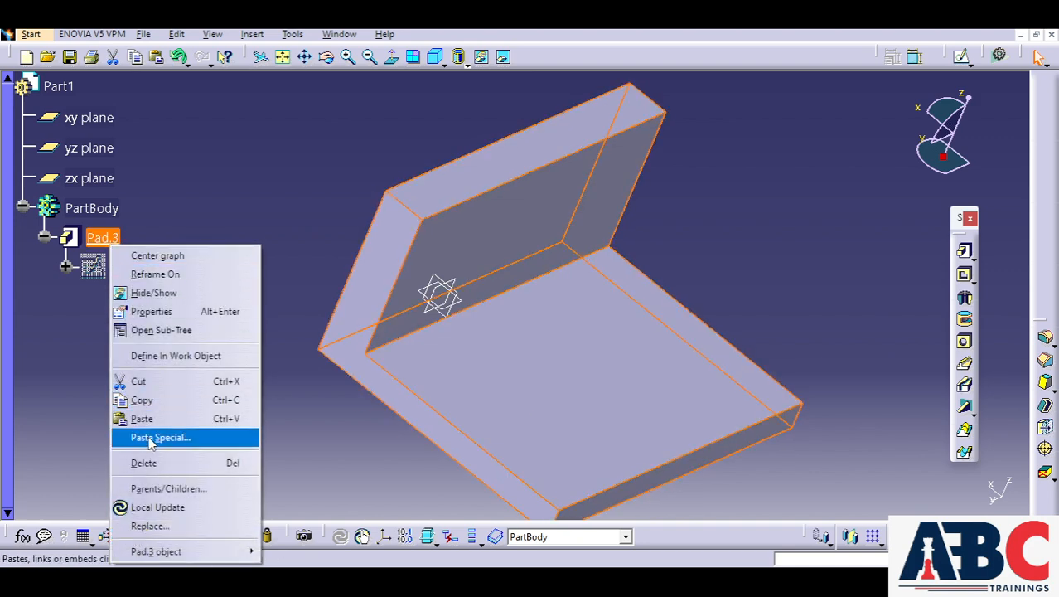
click(154, 464)
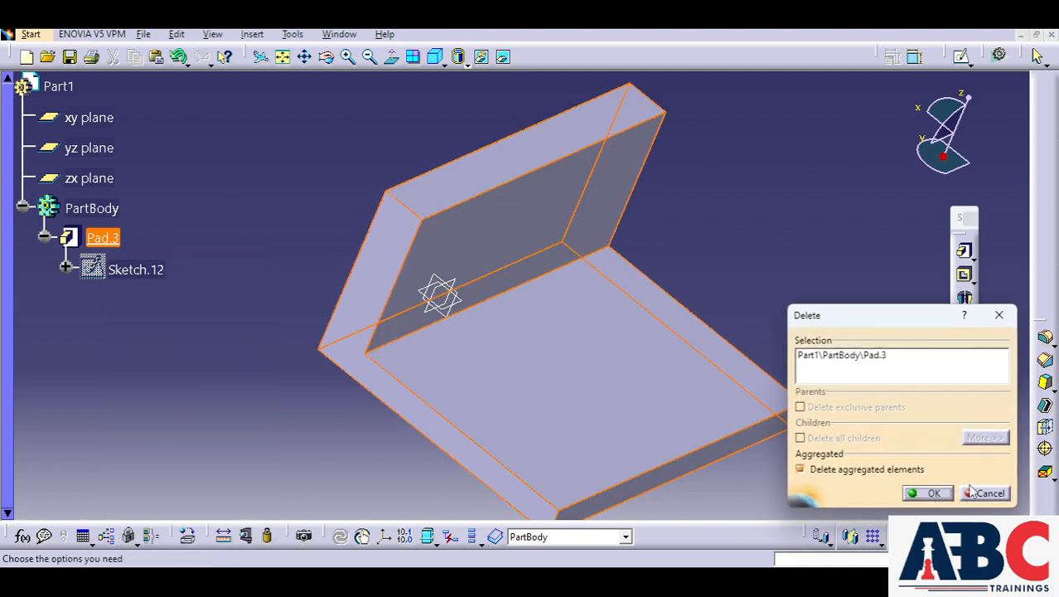
click(929, 492)
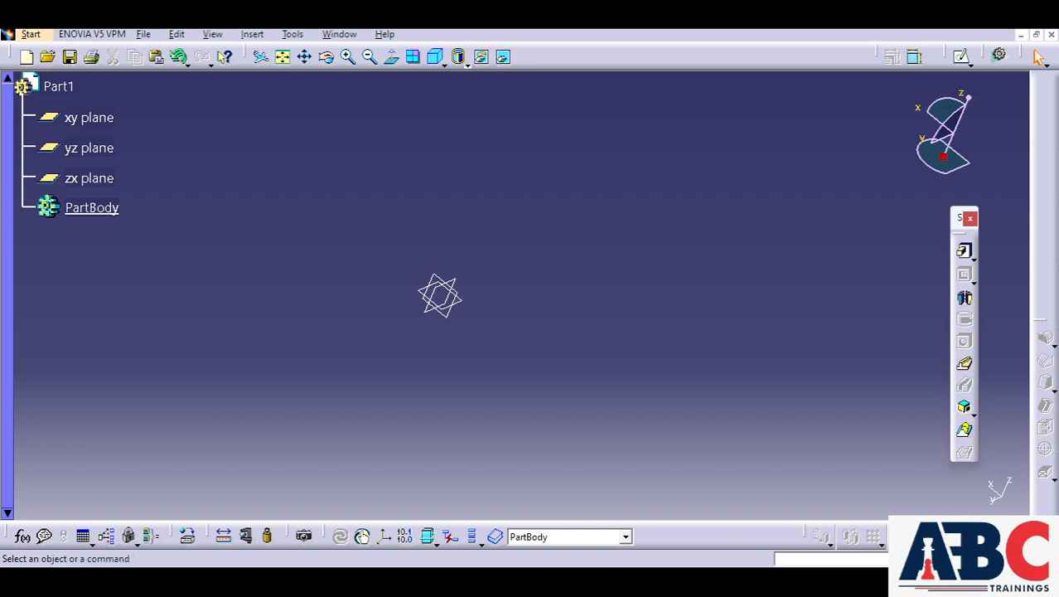
Sketch a circle centred on the origin of the xy plane and finish the sketch.
drag(793, 453, 793, 454)
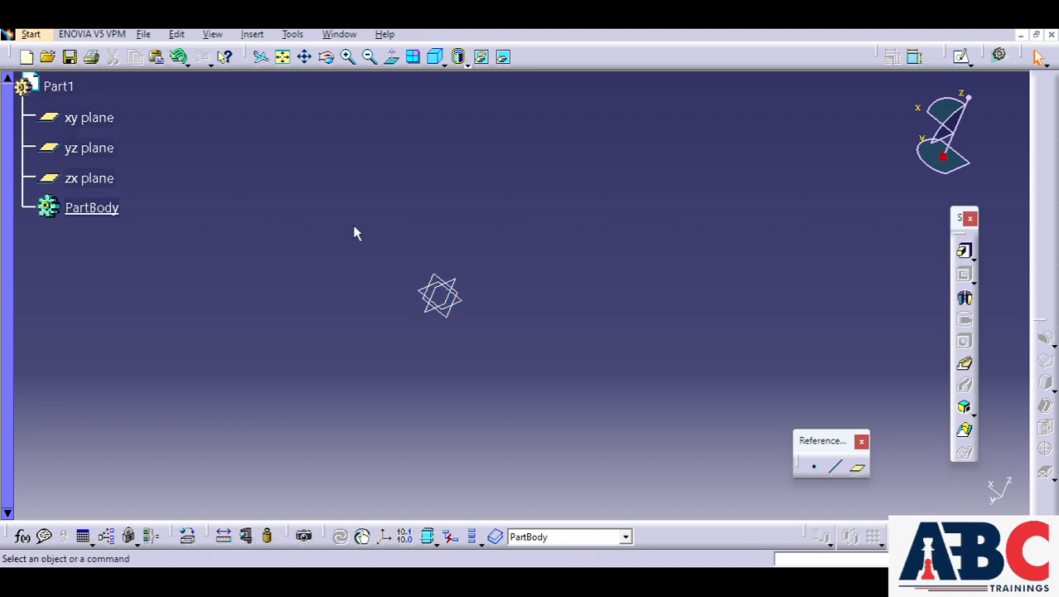
click(462, 304)
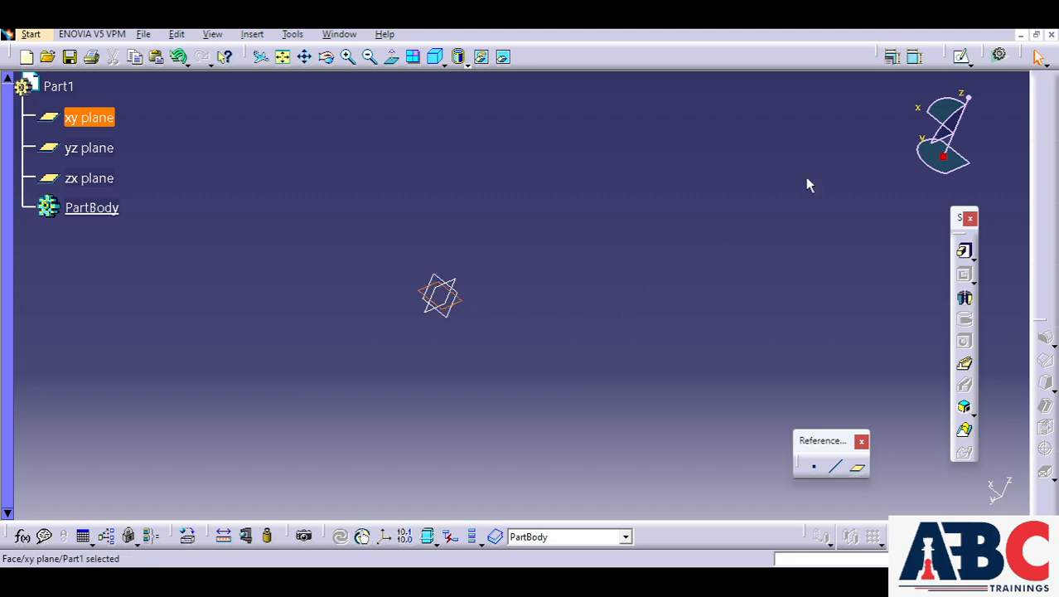
click(961, 58)
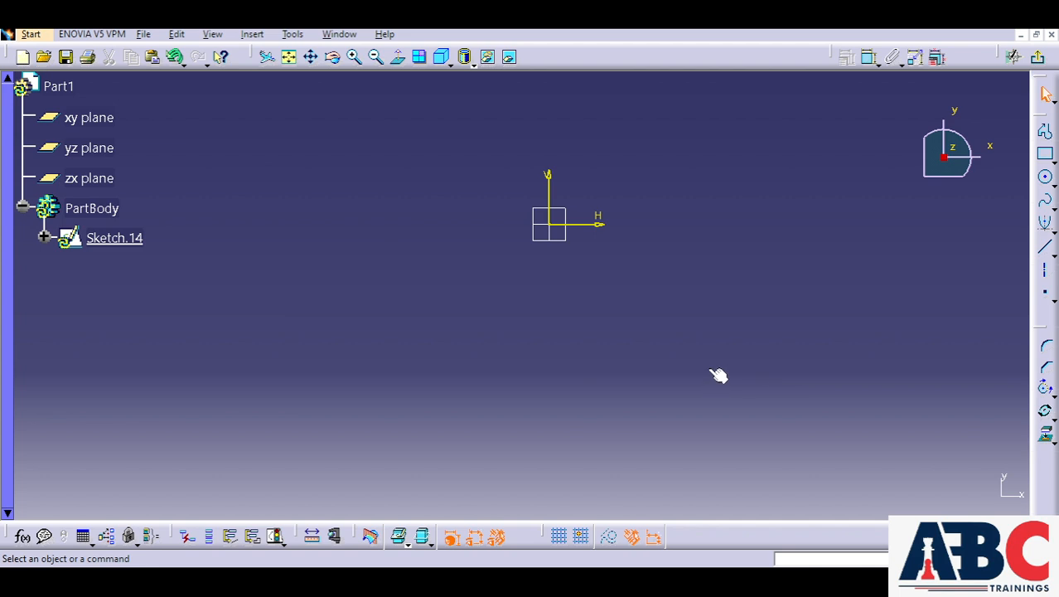
click(1044, 177)
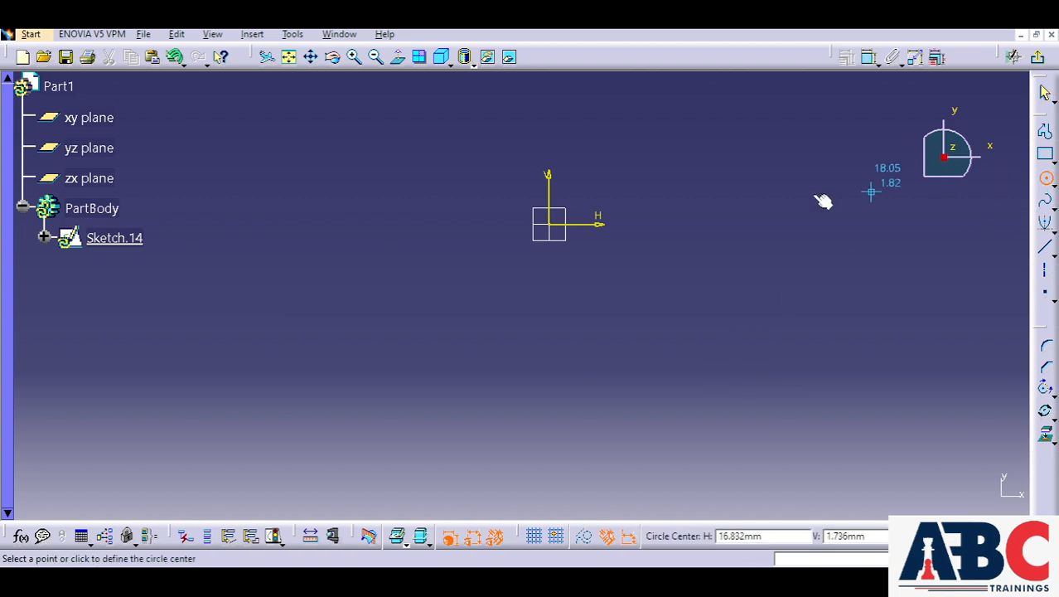
click(550, 225)
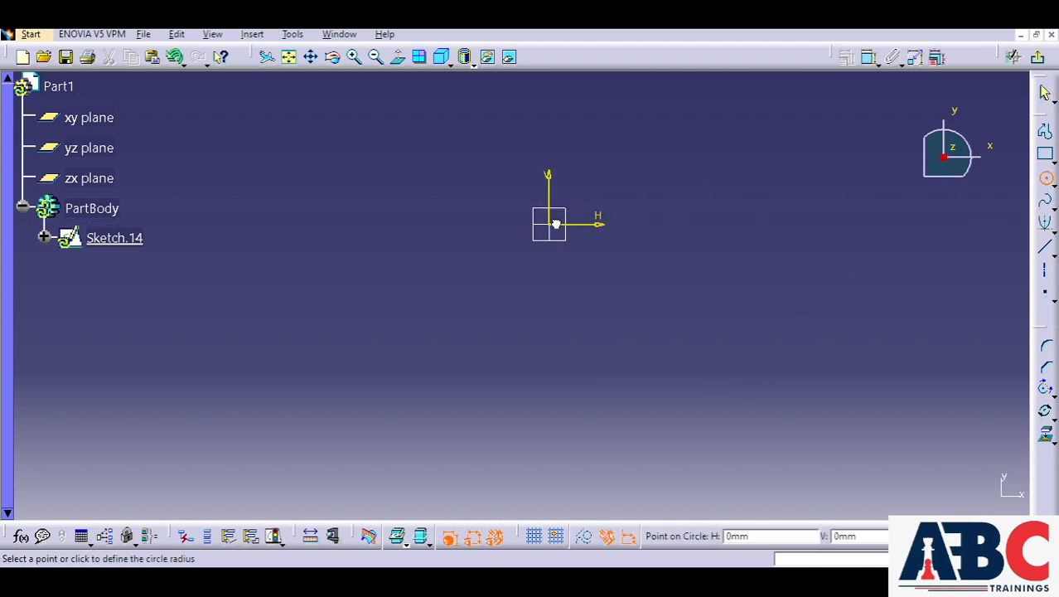
click(540, 168)
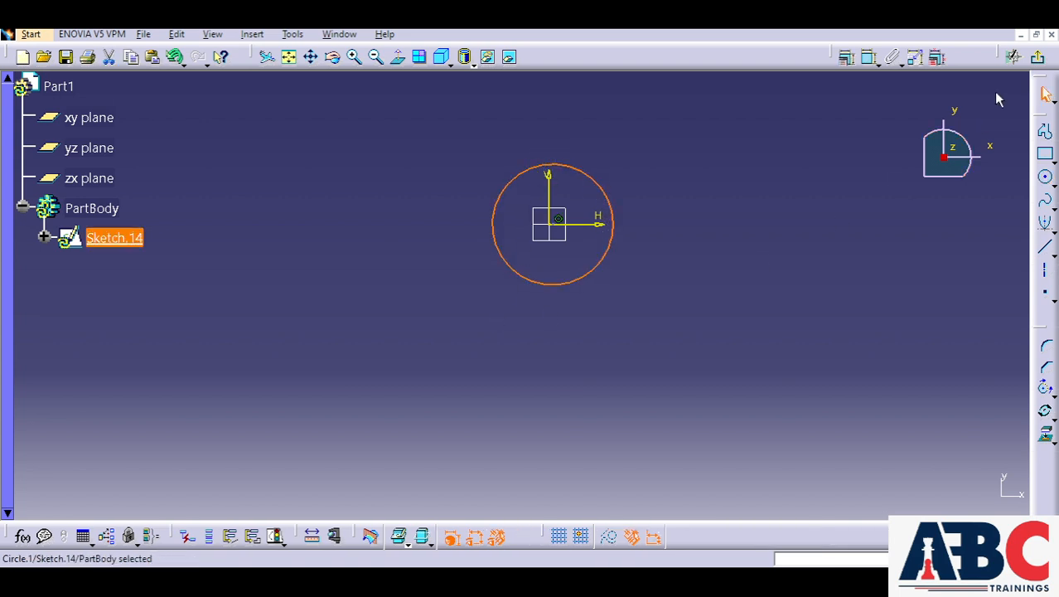
click(1037, 56)
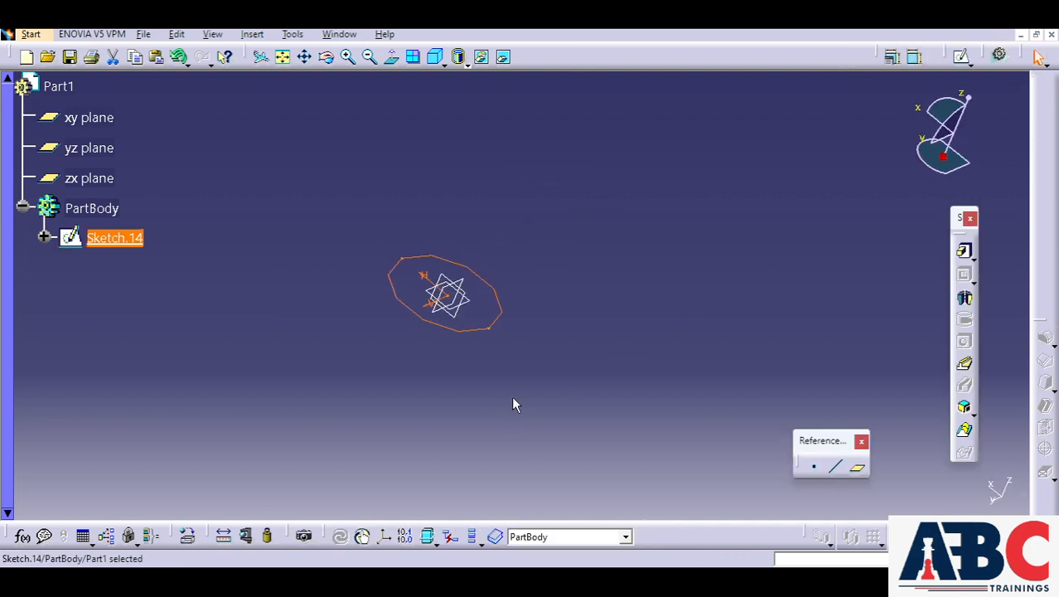
Create a reference plane of type Offset from plane, 5 mm from the xy plane.
click(535, 394)
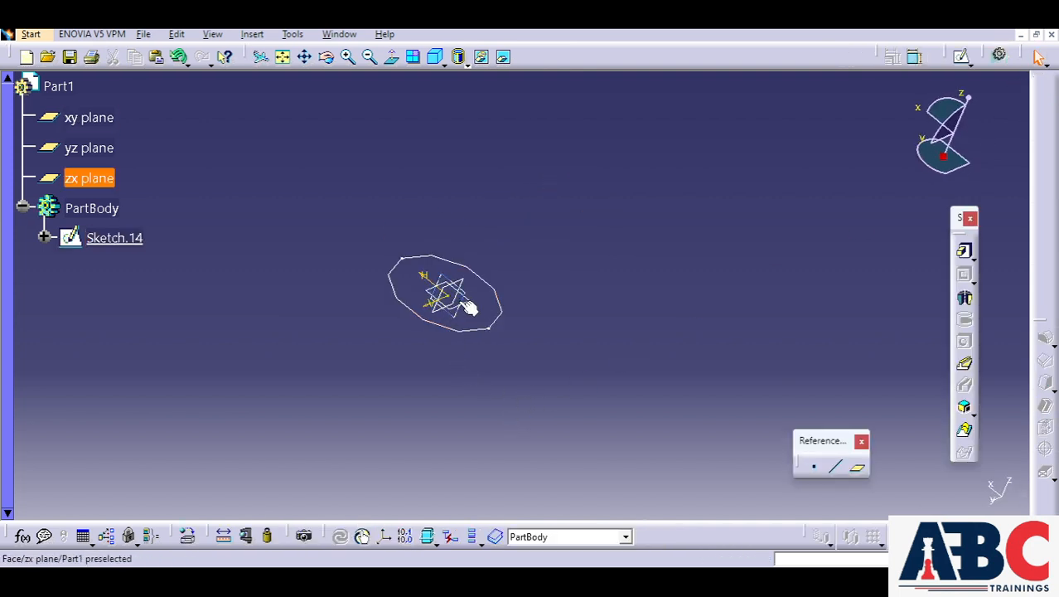
click(859, 469)
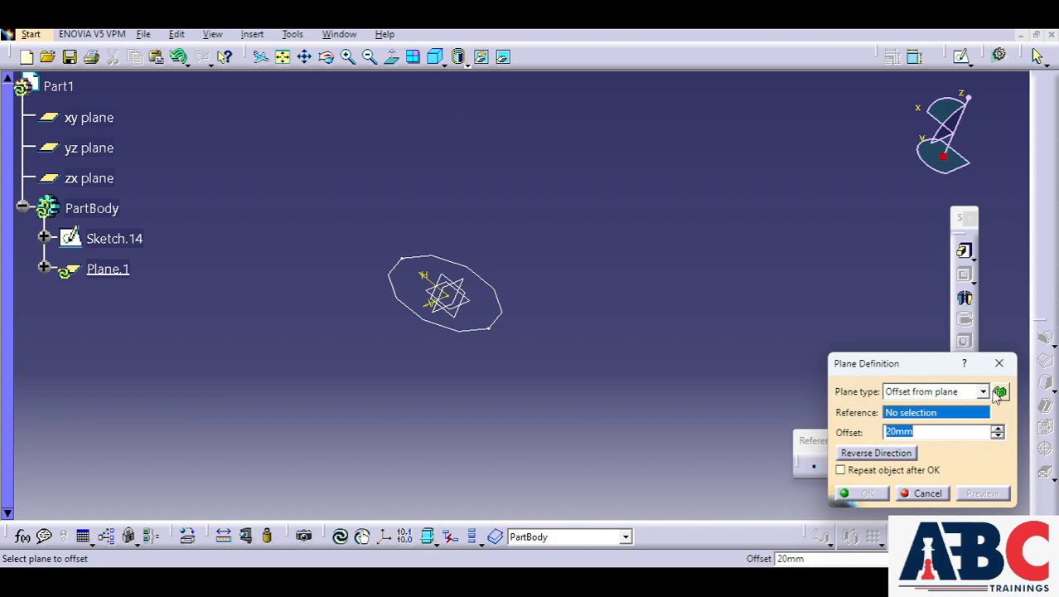
click(983, 392)
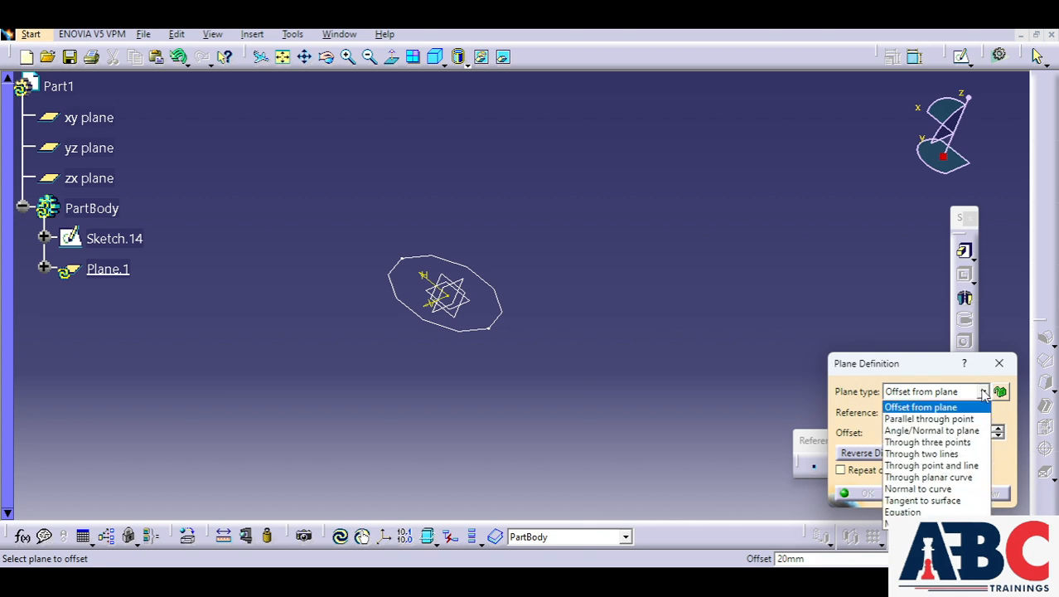
click(940, 406)
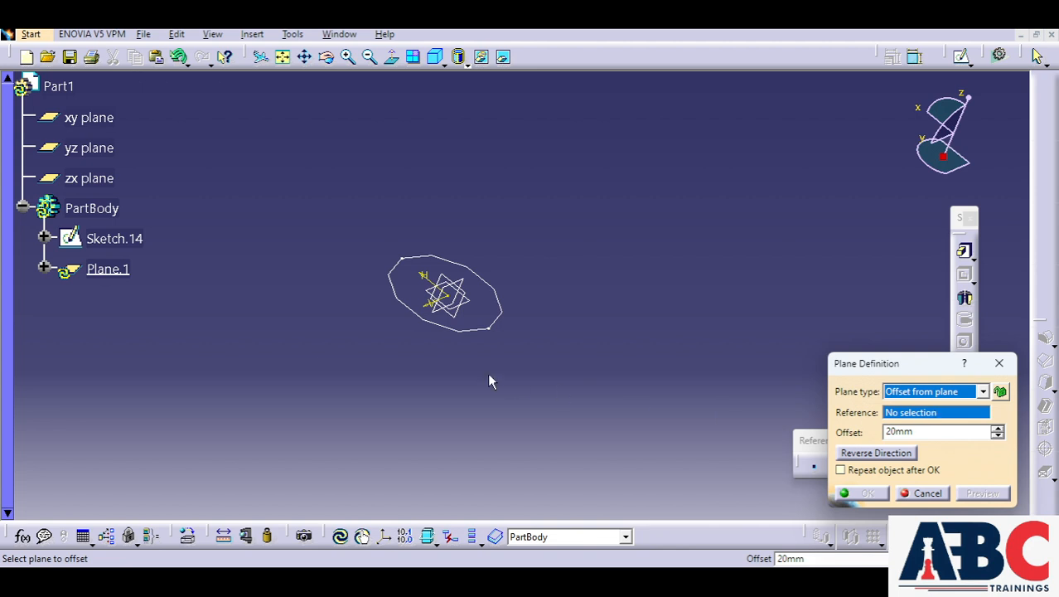
click(478, 306)
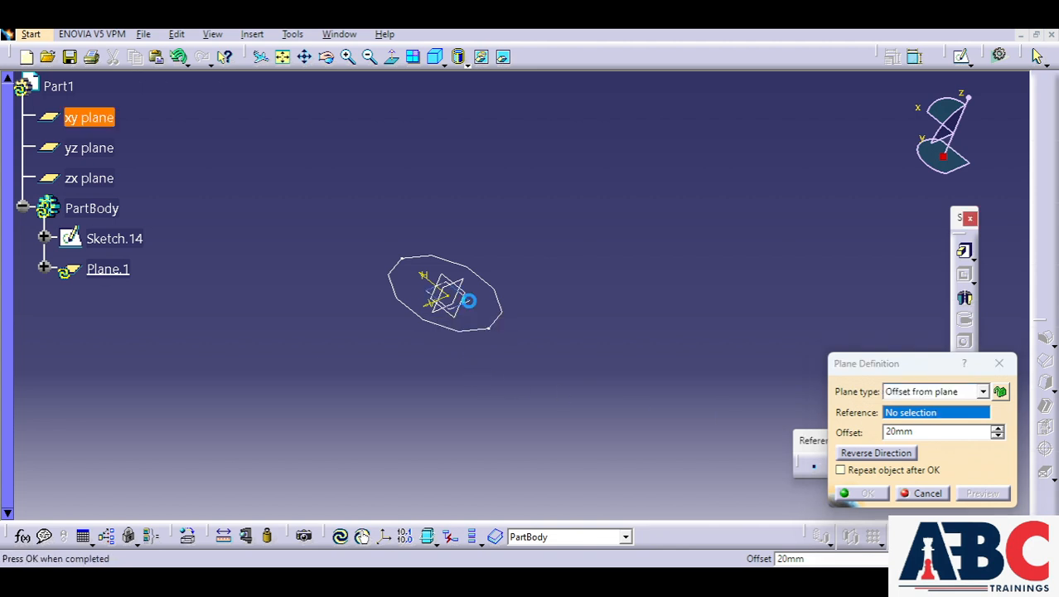
click(950, 429)
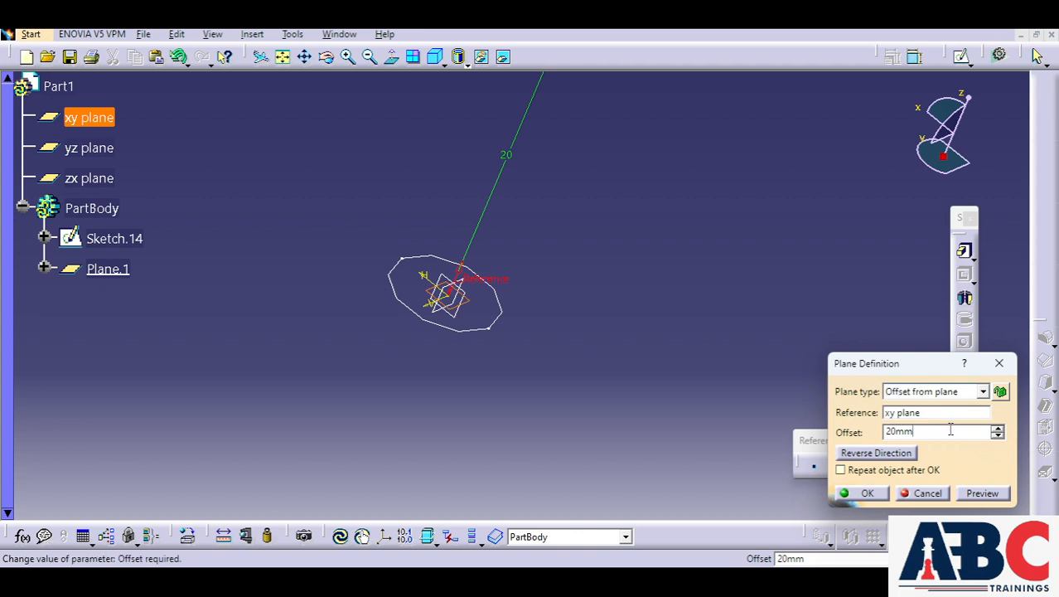
double_click(950, 429)
text(5)
click(853, 494)
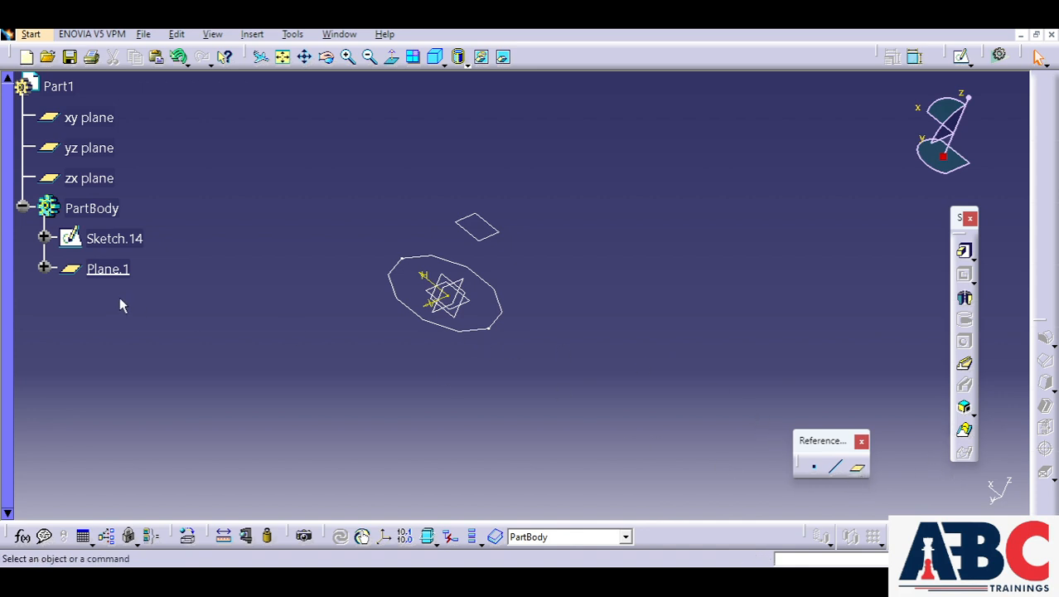
Repeat the offset plane with 3 instances in Absolute mode, created in a new body, and collapse the plane branches in the tree.
double_click(121, 276)
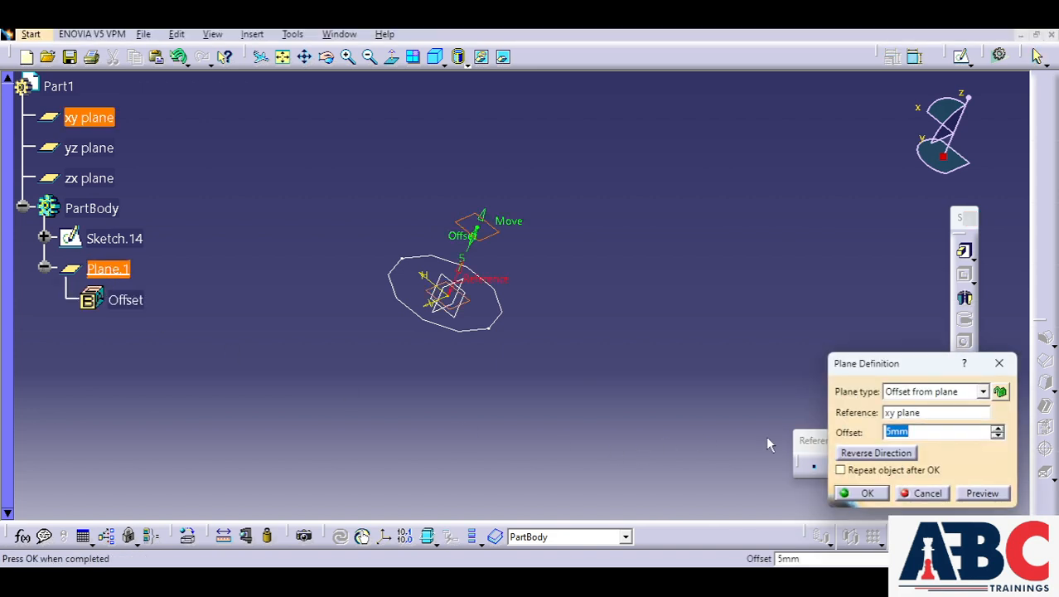
click(904, 471)
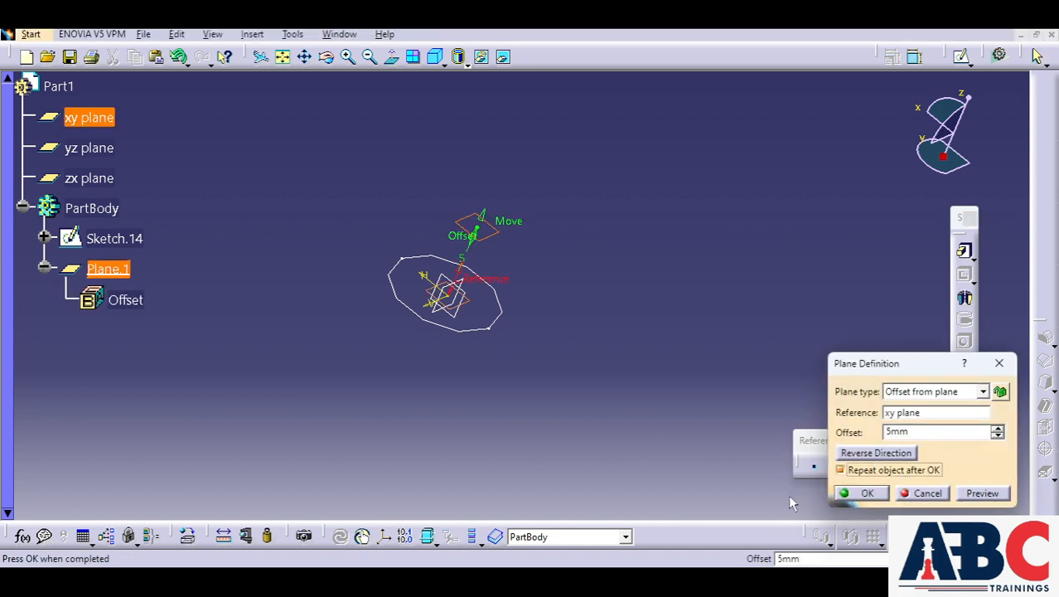
click(877, 495)
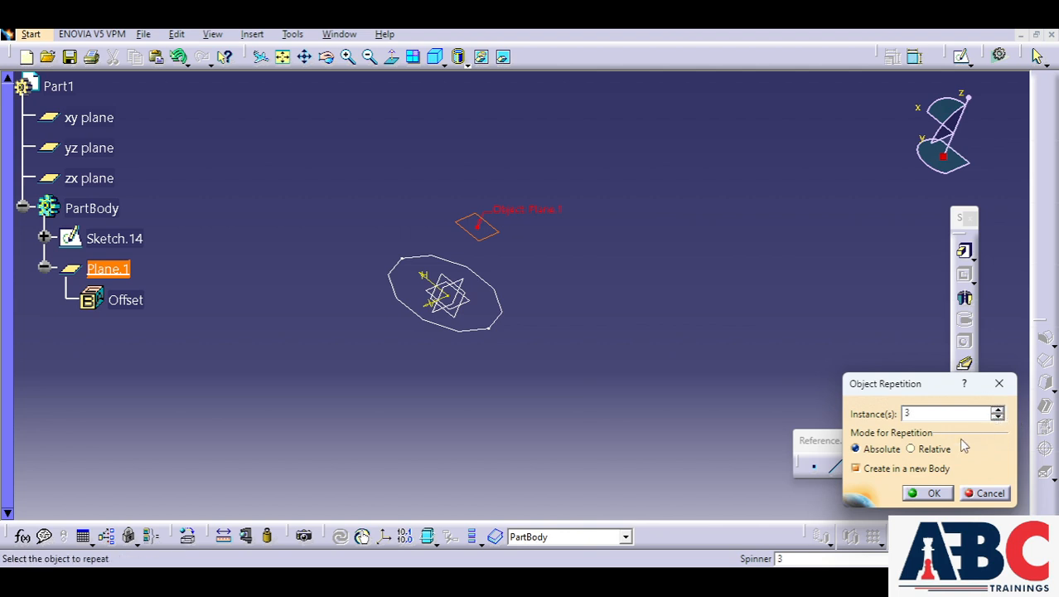
click(933, 493)
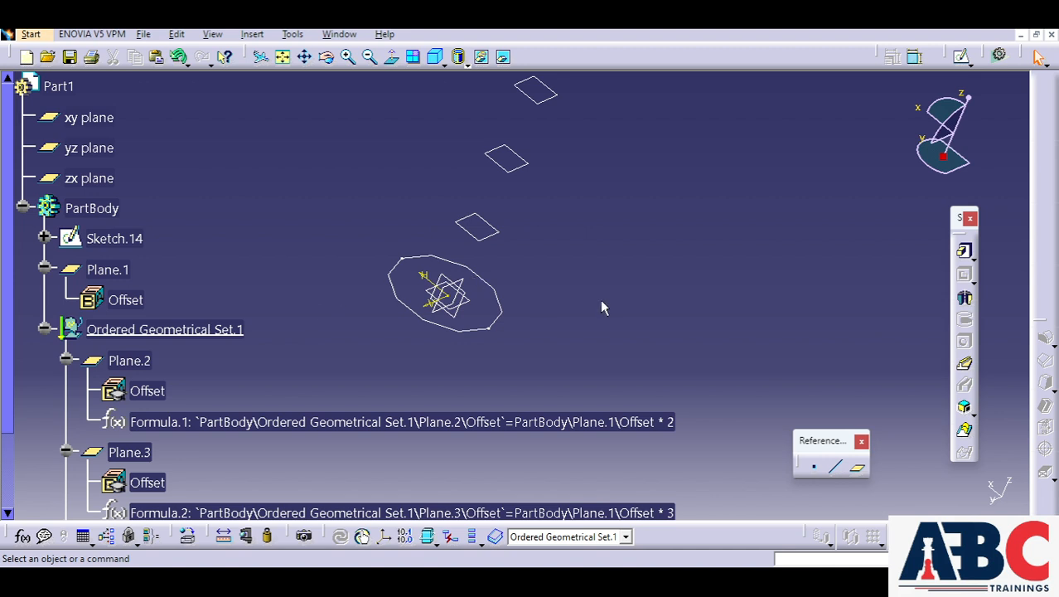
mouse_move(602, 307)
middle_down()
mouse_move(607, 345)
mouse_move(674, 393)
mouse_move(649, 392)
middle_up()
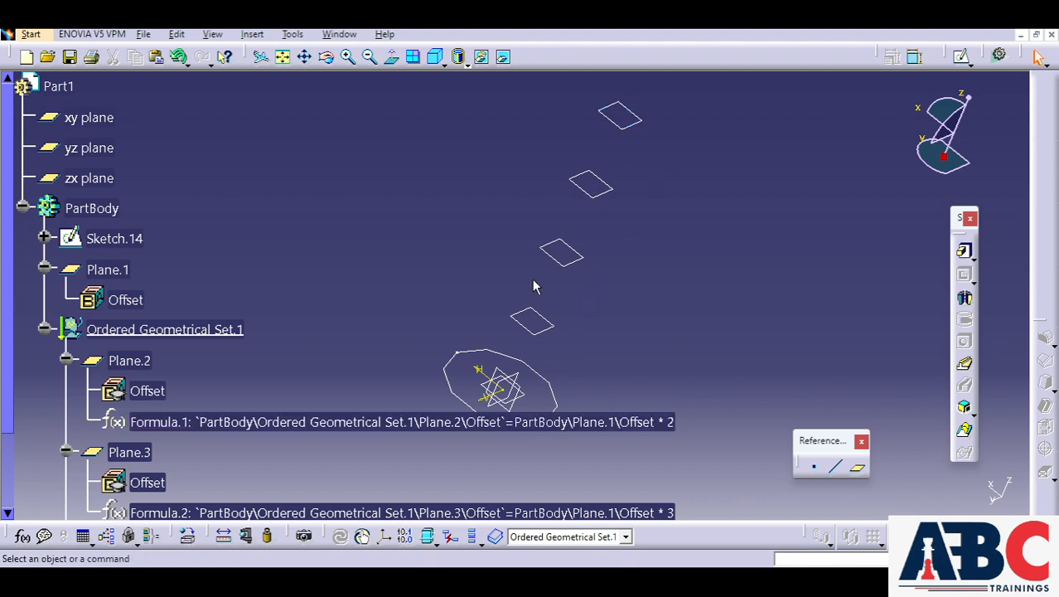
click(45, 329)
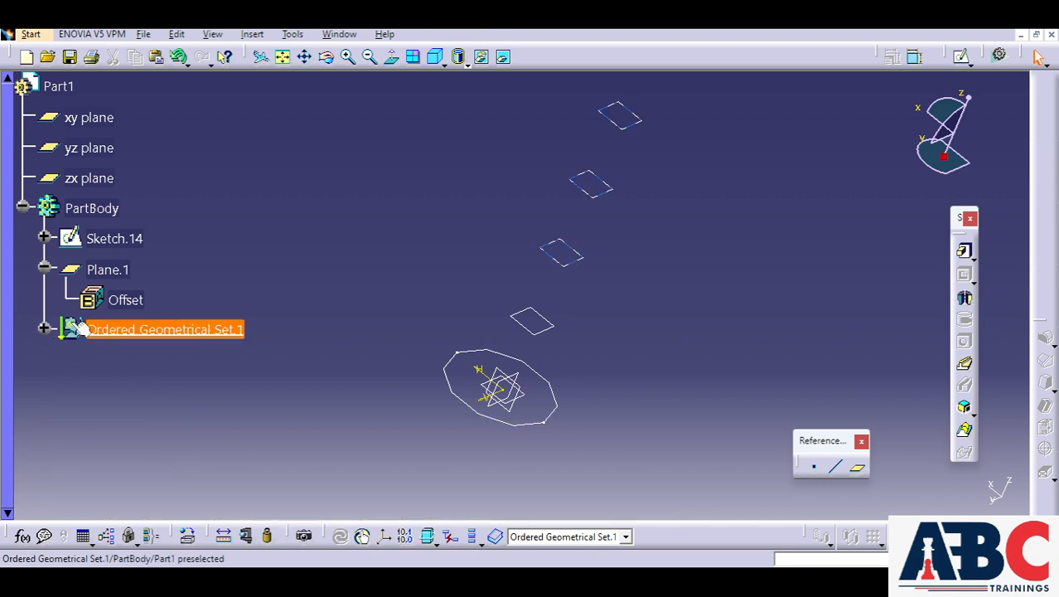
click(44, 269)
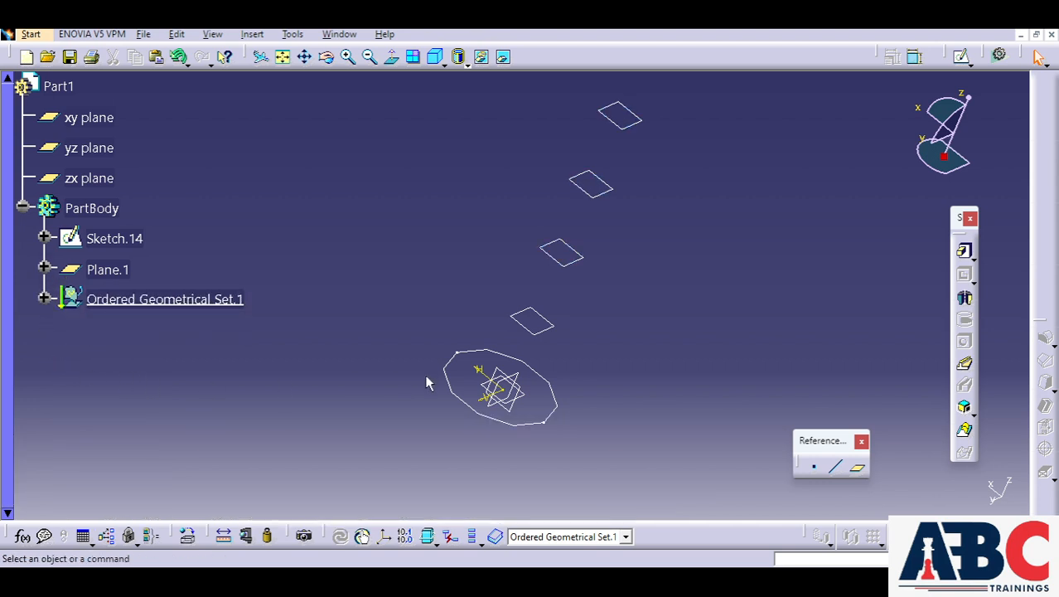
Sketch a circle larger than the base one, centred on the origin, on the first offset plane and finish the sketch.
click(535, 333)
click(963, 57)
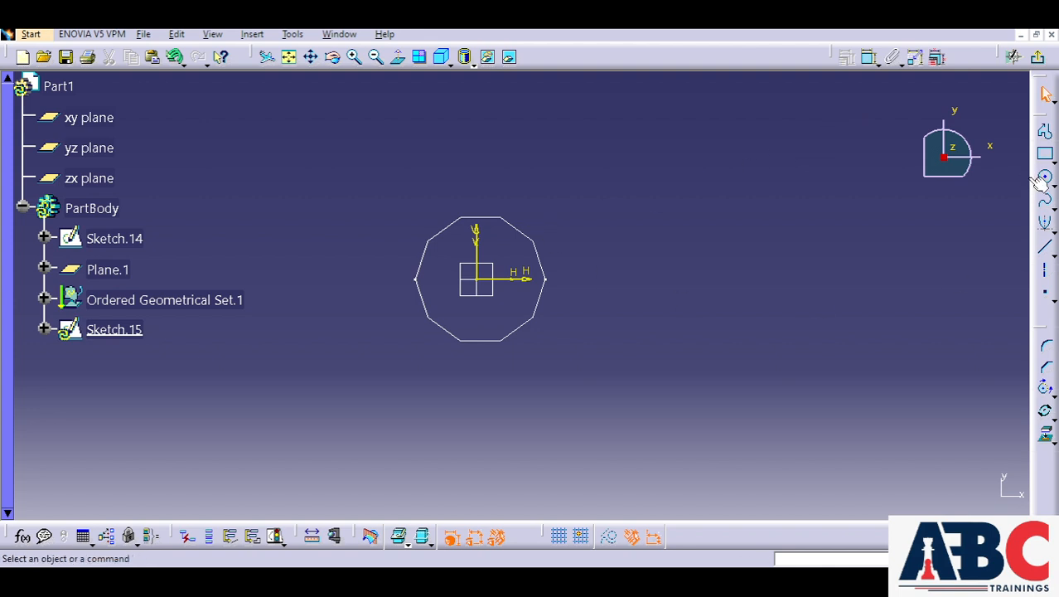
click(1044, 179)
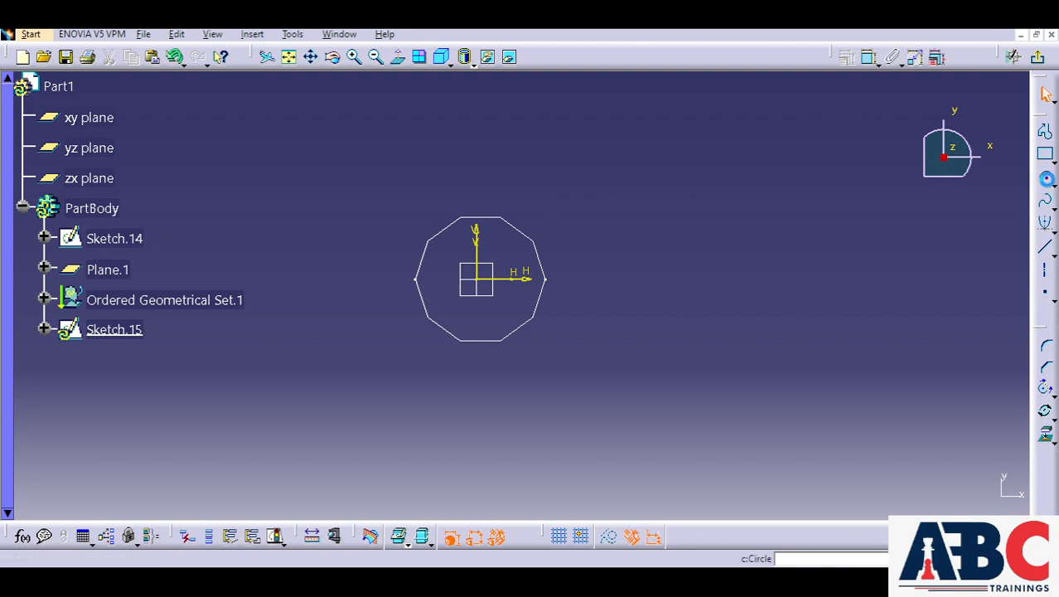
click(476, 278)
click(491, 189)
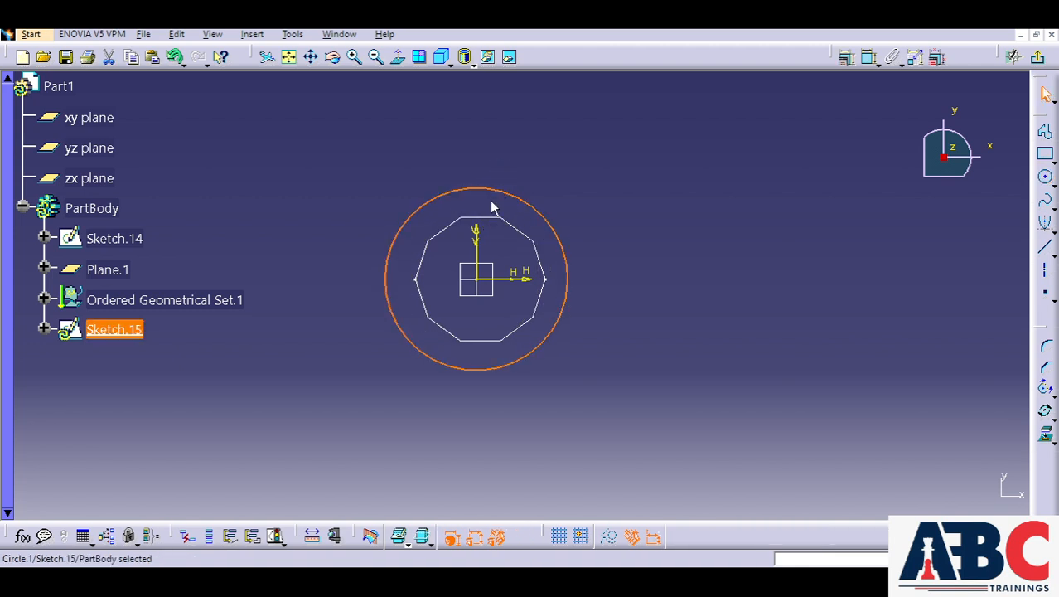
click(1037, 57)
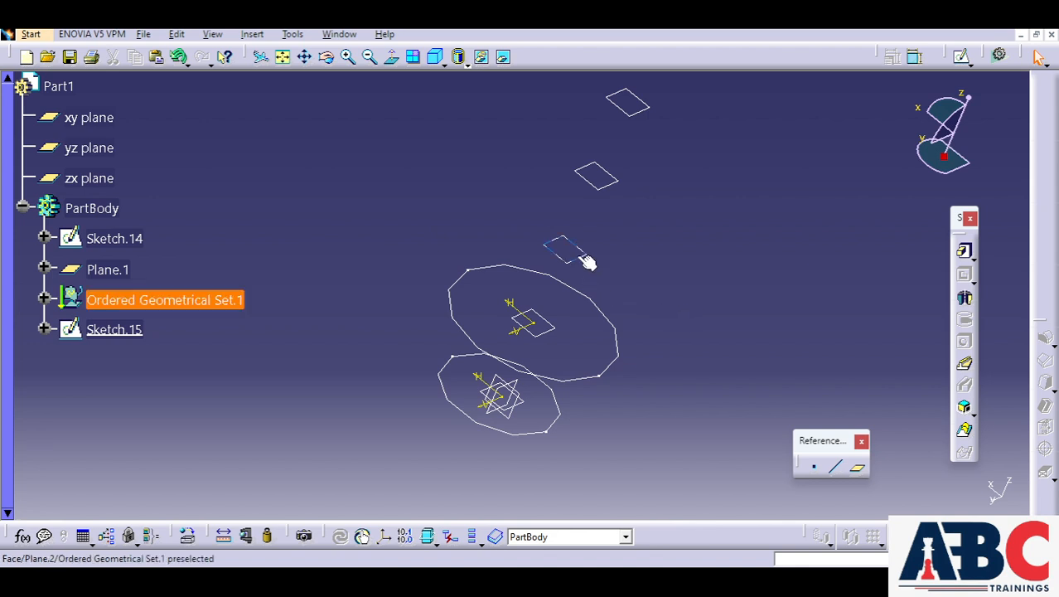
Sketch a circle smaller than the base one, centred on the origin, on the second offset plane and finish the sketch.
click(584, 262)
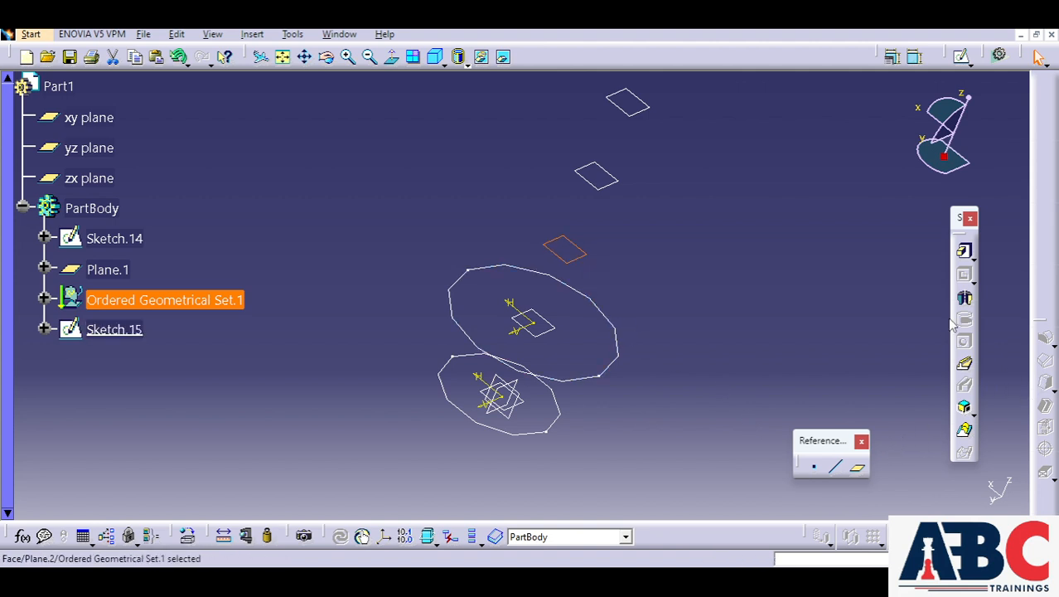
click(961, 57)
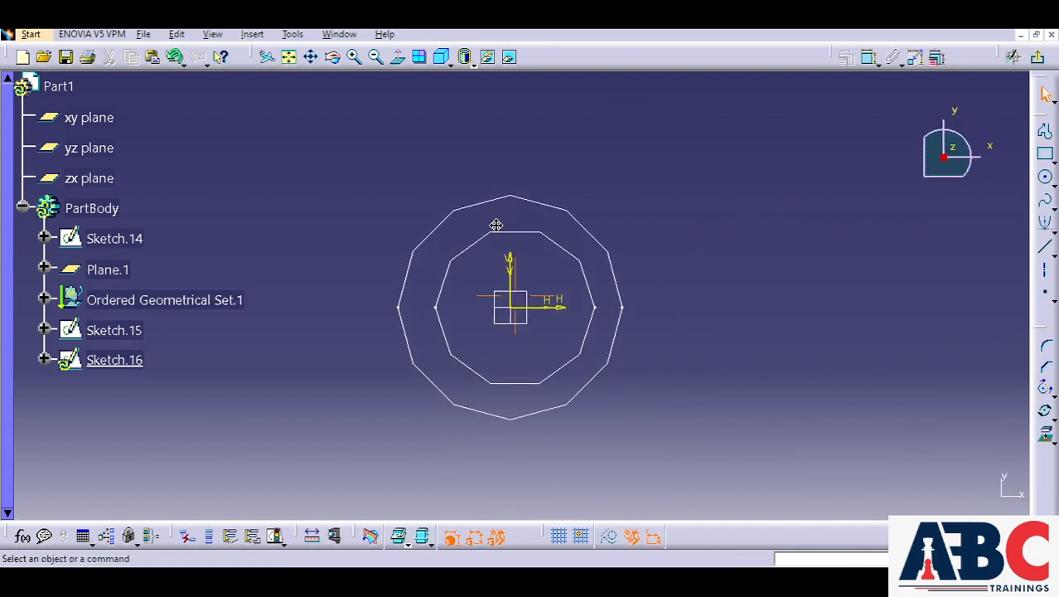
click(1045, 176)
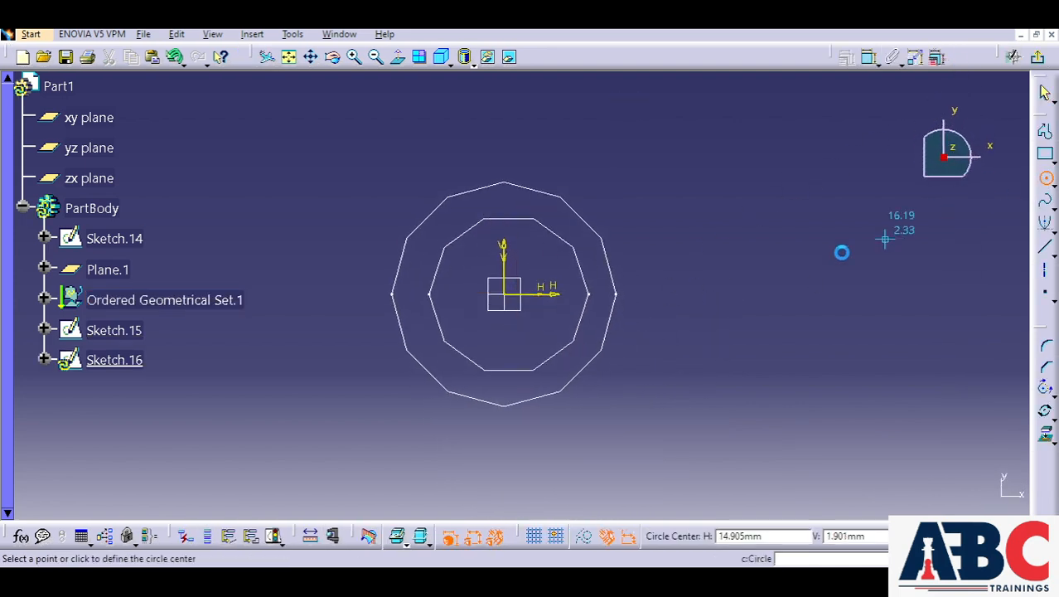
click(504, 293)
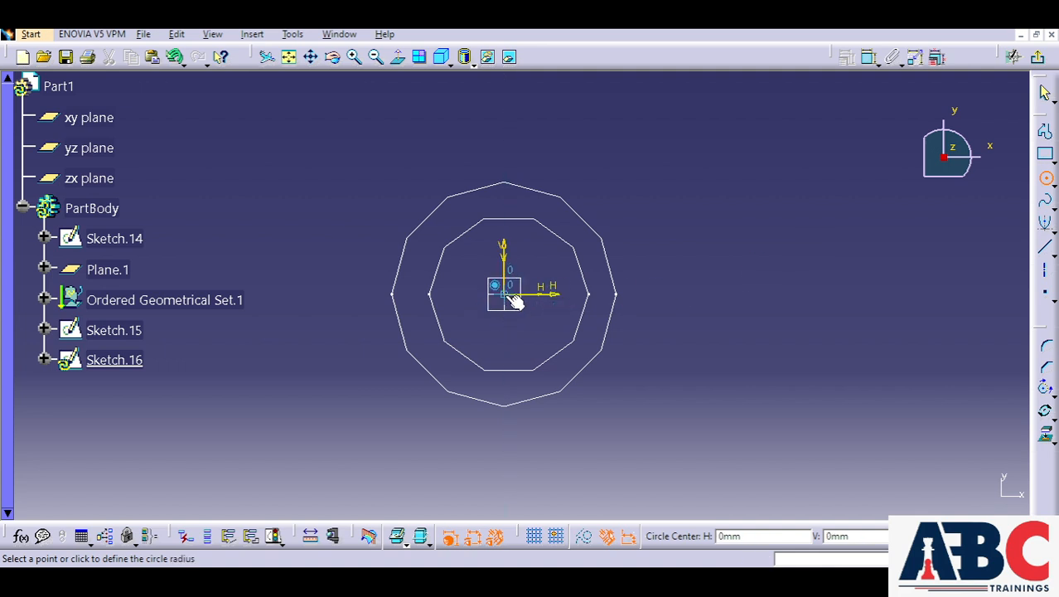
click(528, 245)
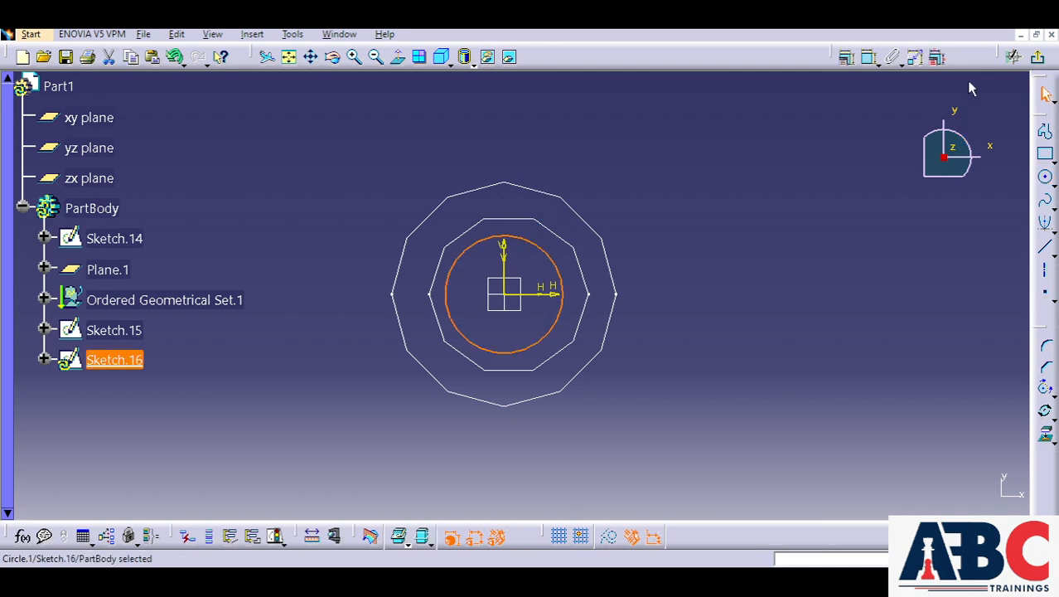
click(1035, 56)
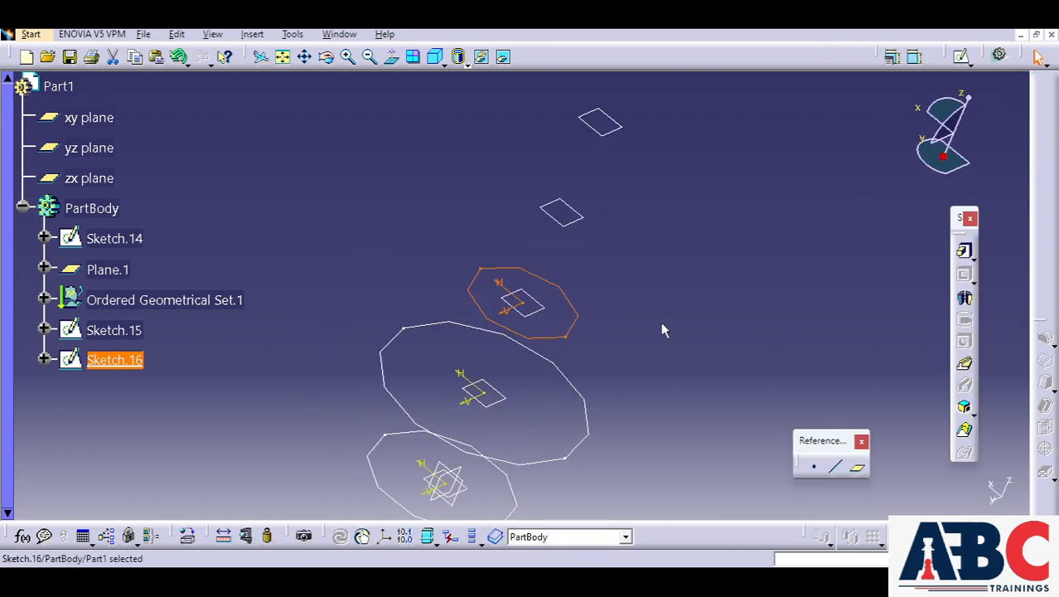
Sketch an origin-centred circle slightly smaller than the base one on the third offset plane and finish the sketch.
click(578, 222)
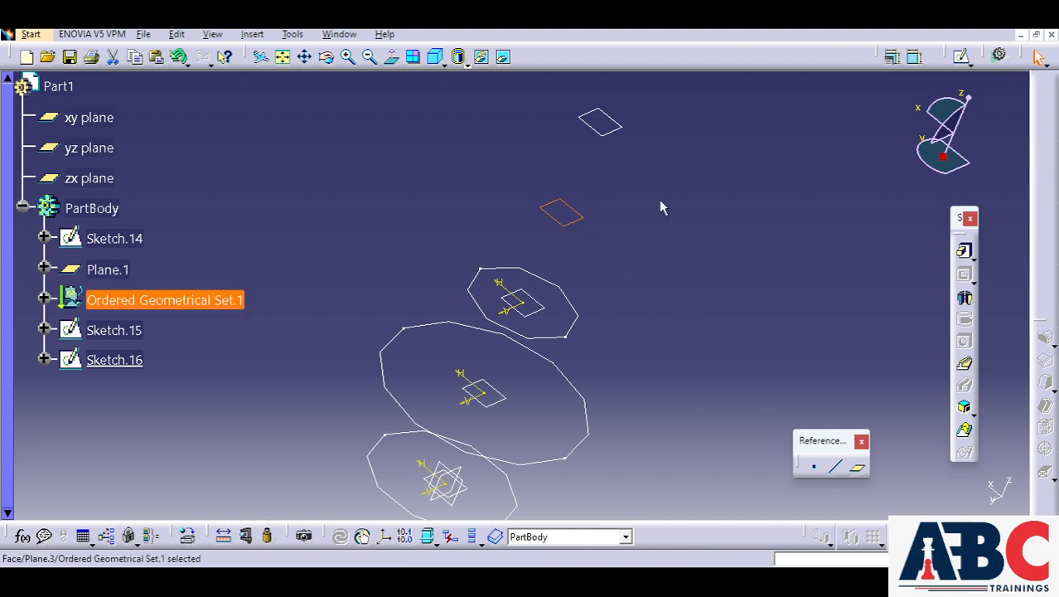
click(962, 58)
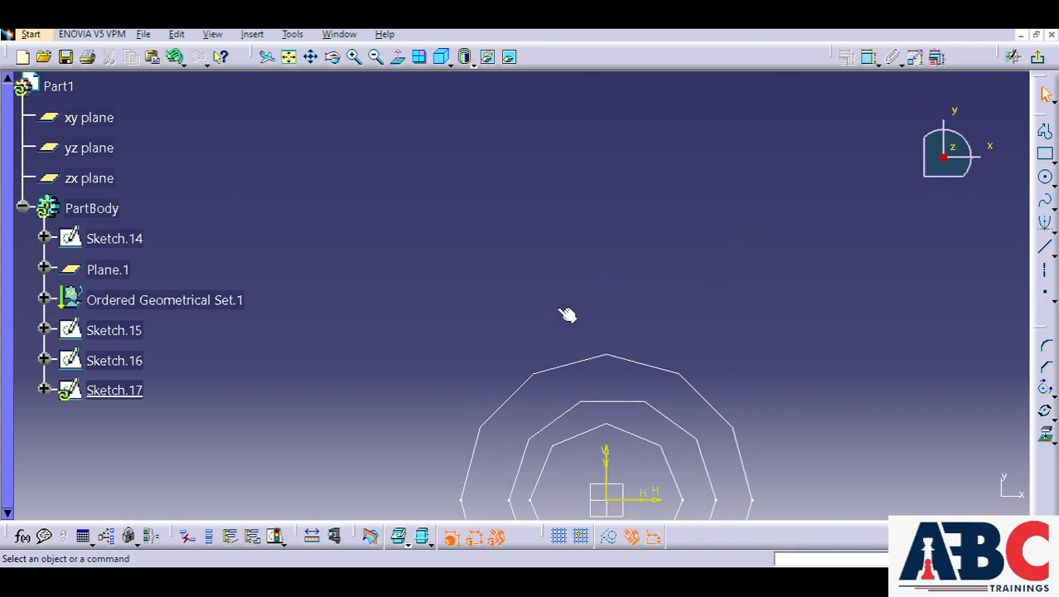
middle_drag(567, 314, 472, 146)
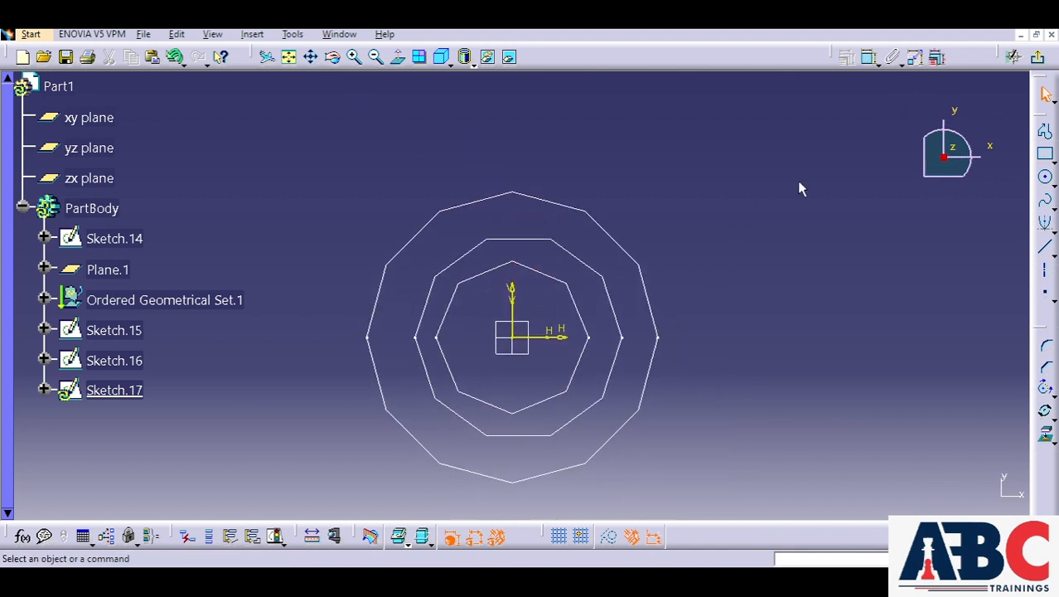
click(1045, 176)
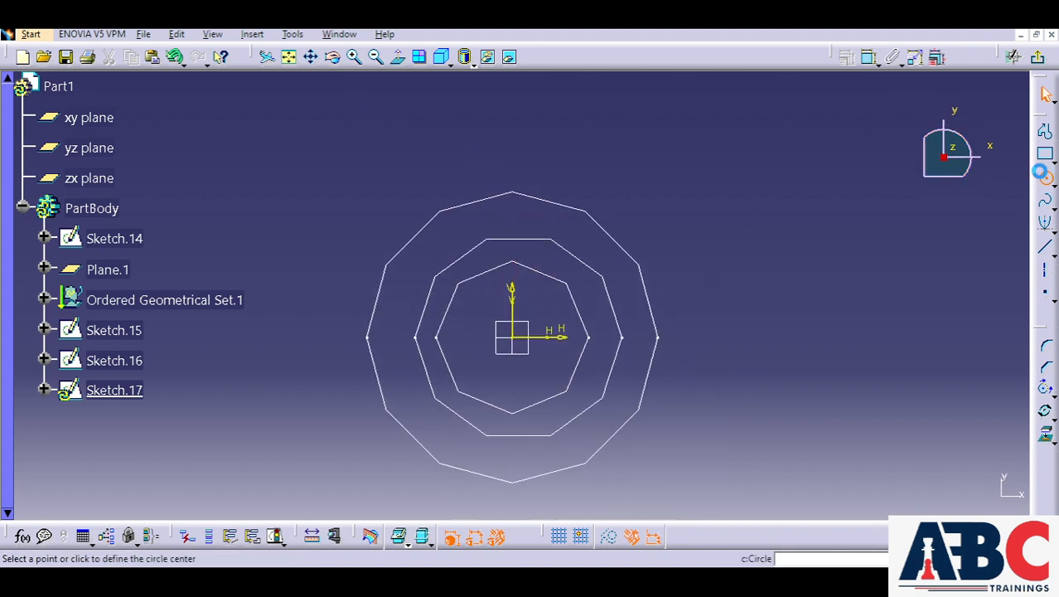
click(515, 339)
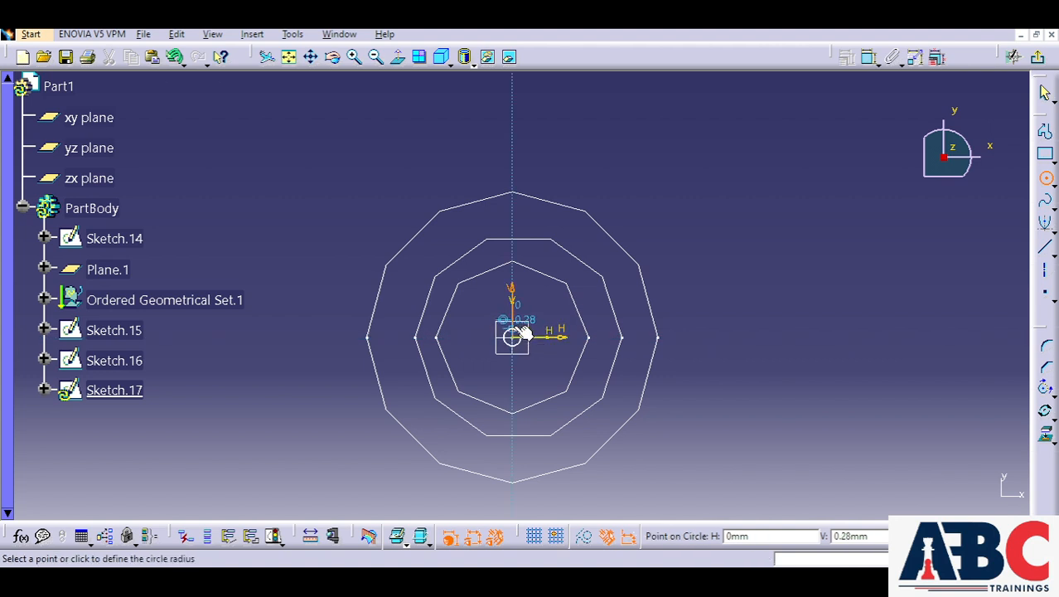
click(516, 241)
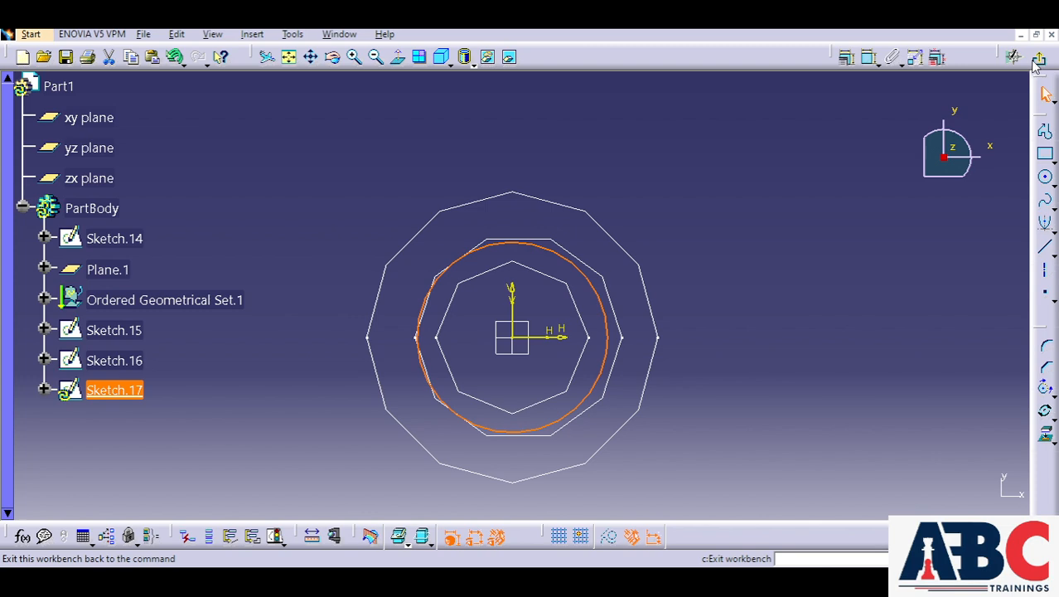
click(938, 58)
click(766, 249)
Sketch a circle about 2.4 mm in radius, centred on the origin, on the fourth offset plane and finish the sketch.
scroll(694, 235, down, 3)
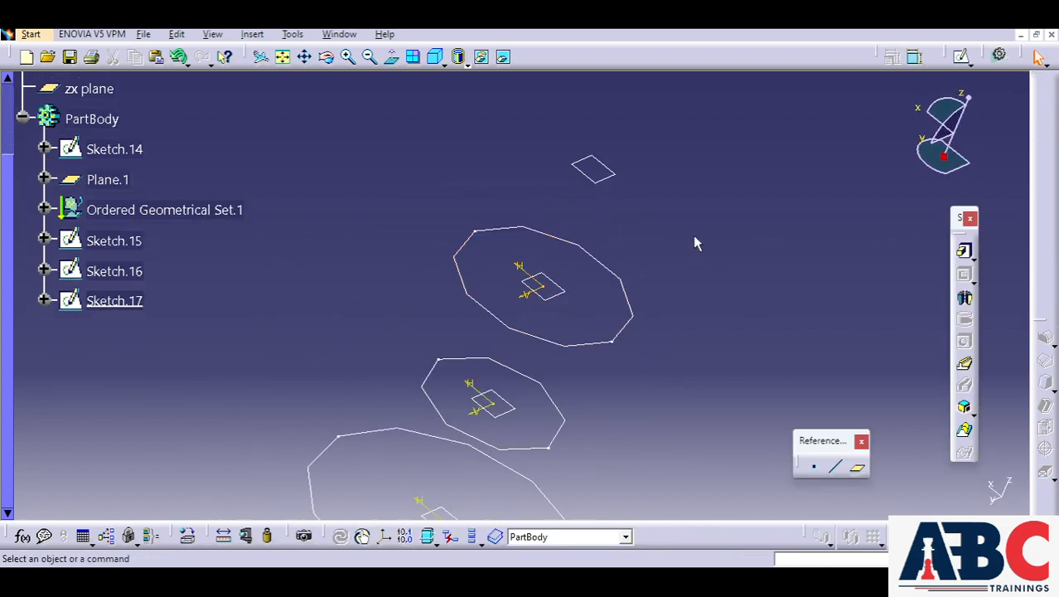
scroll(692, 230, up, 2)
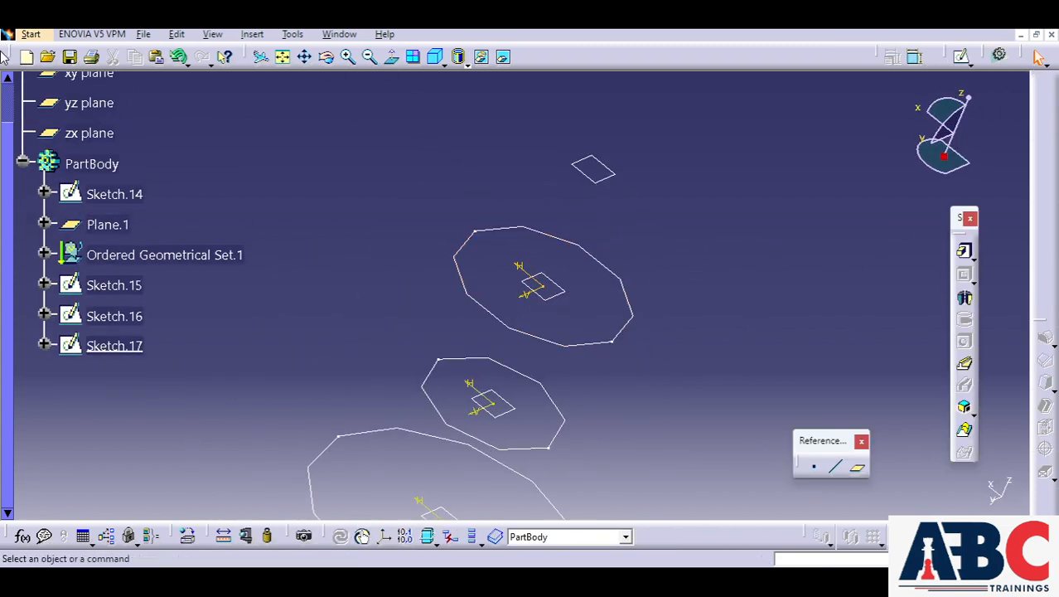
click(282, 56)
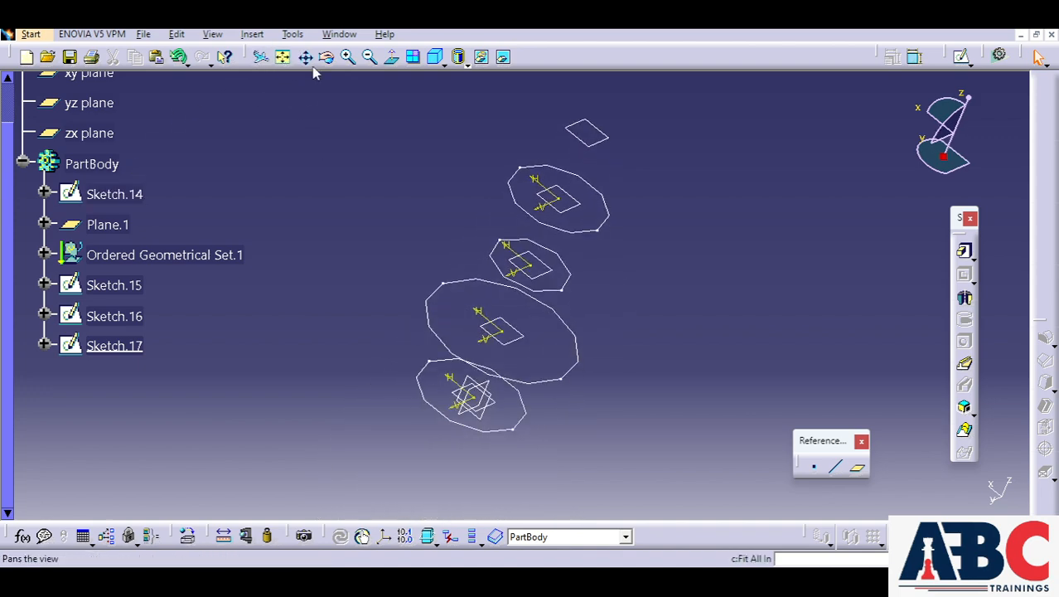
click(585, 139)
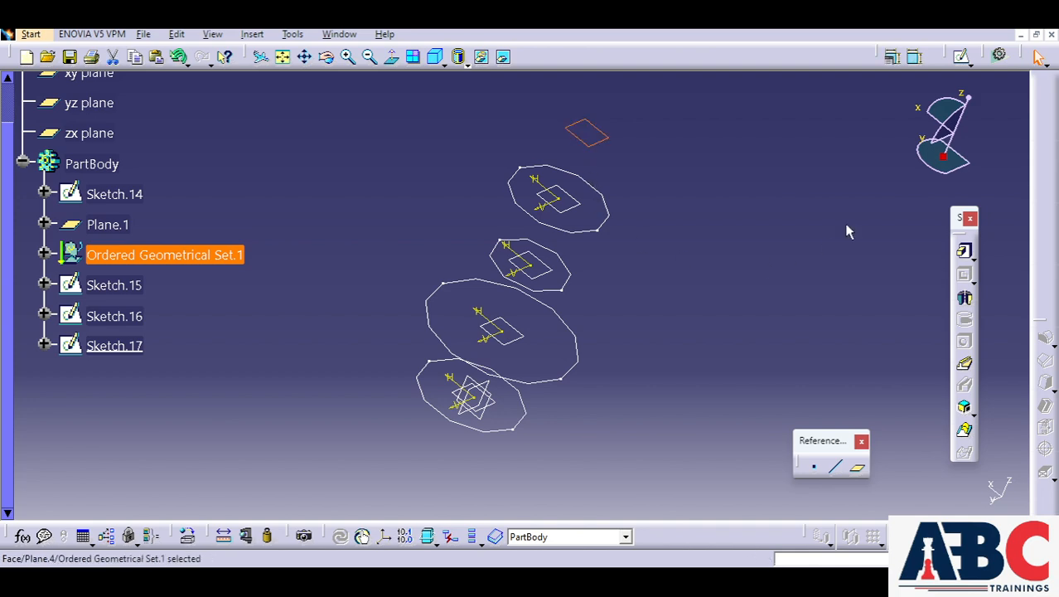
click(960, 57)
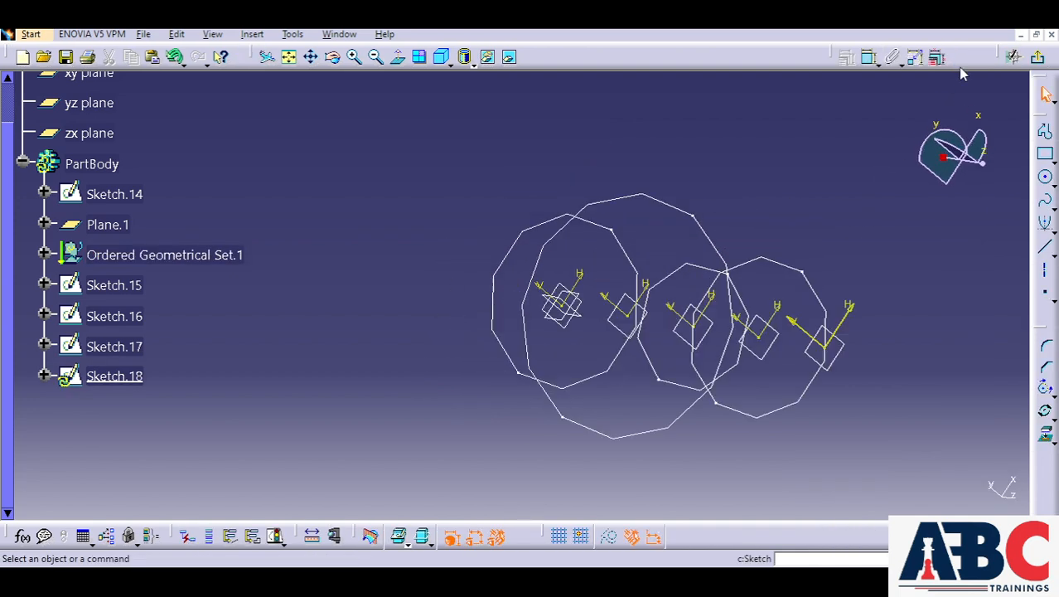
click(289, 58)
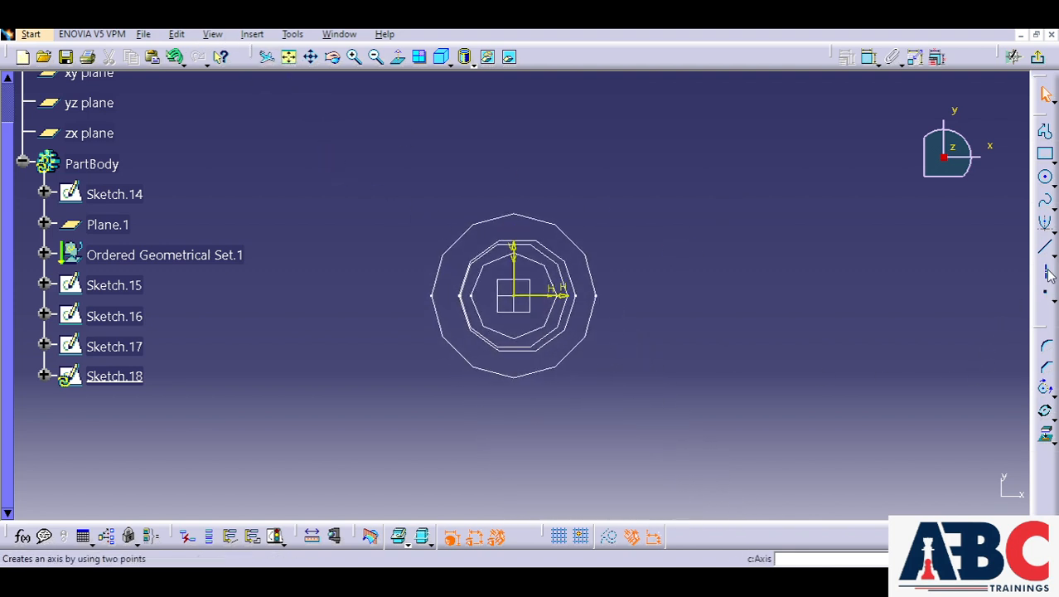
click(1044, 177)
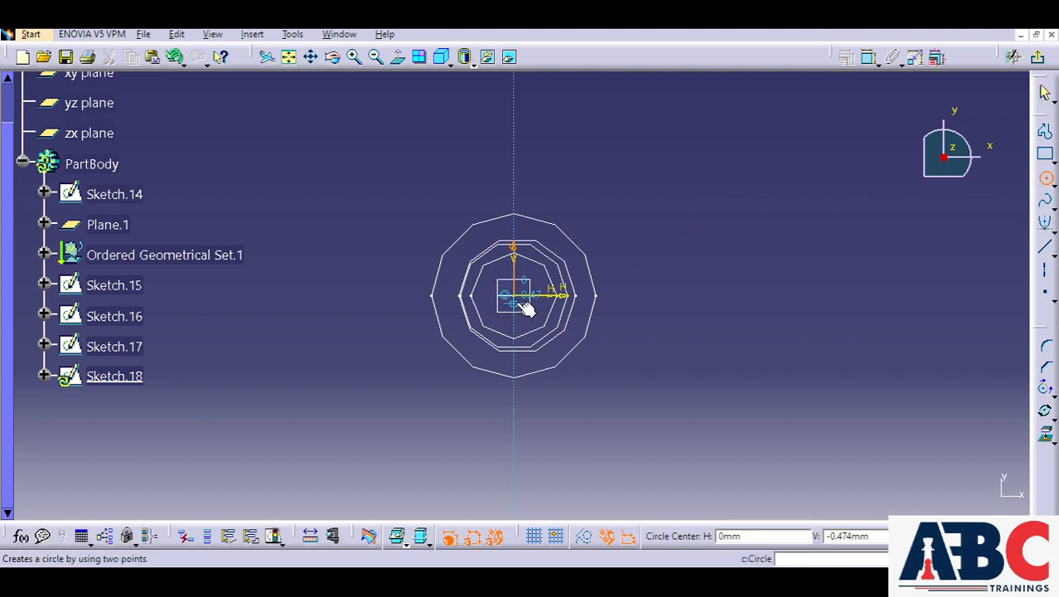
click(514, 293)
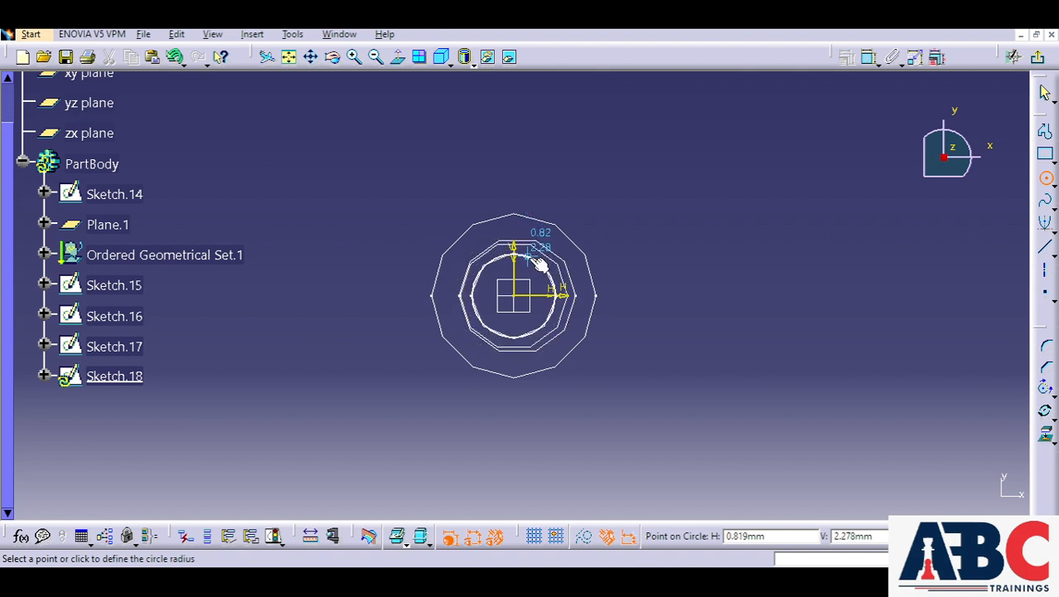
click(538, 263)
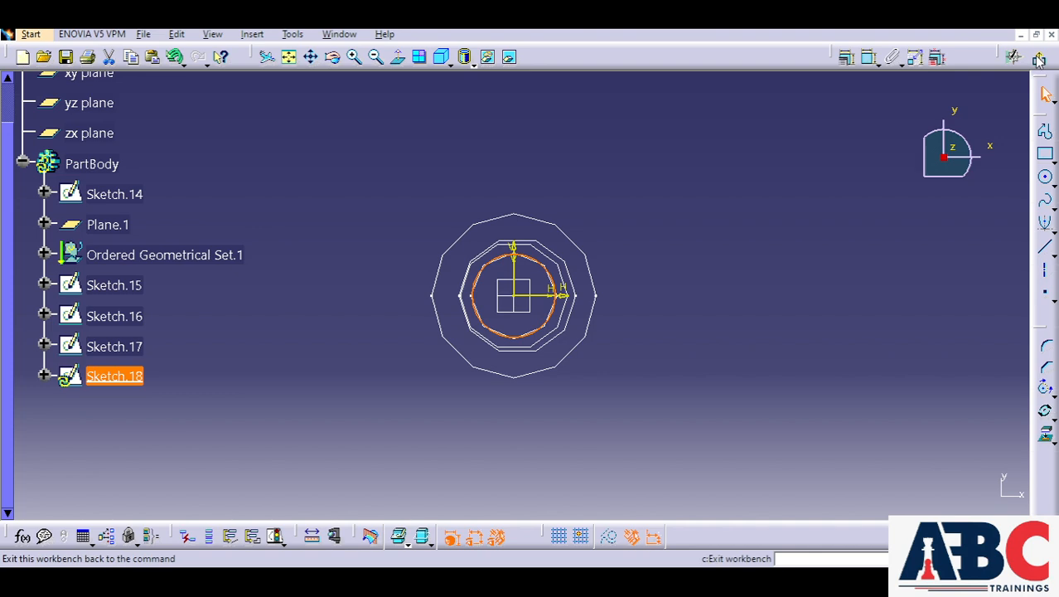
click(1039, 58)
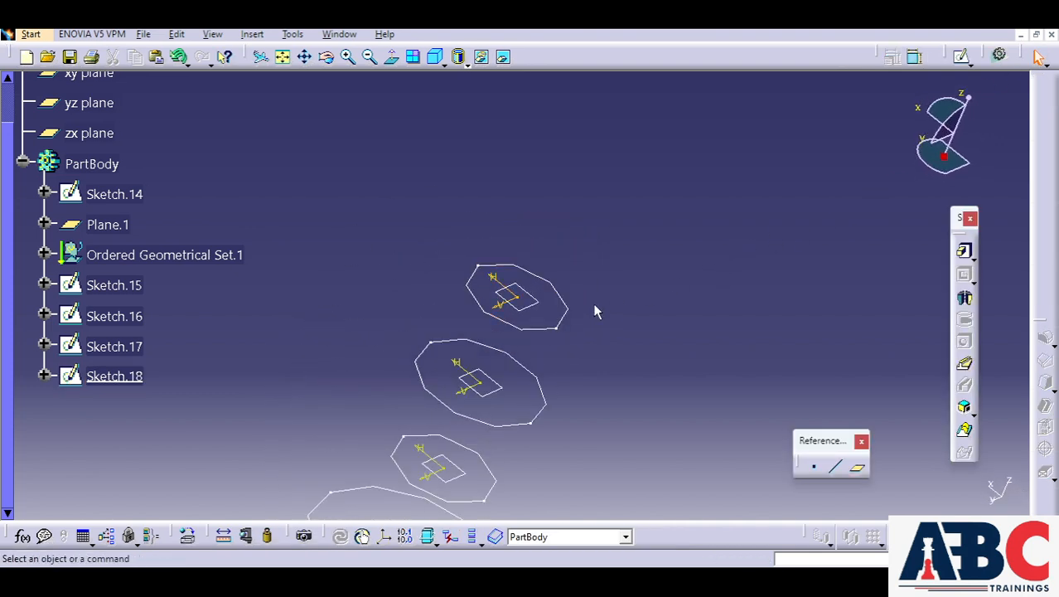
Start a Multi-sections Solid and select the five circular sketches as sections in order, from the base circle to the uppermost one.
mouse_move(568, 312)
middle_down()
mouse_move(568, 243)
mouse_move(615, 177)
middle_up()
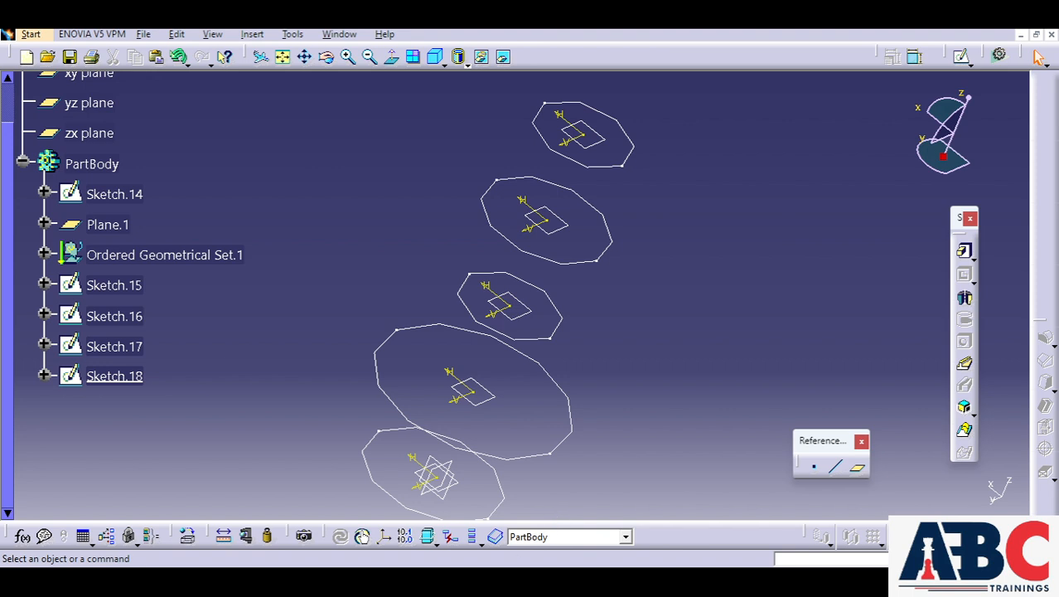
click(965, 433)
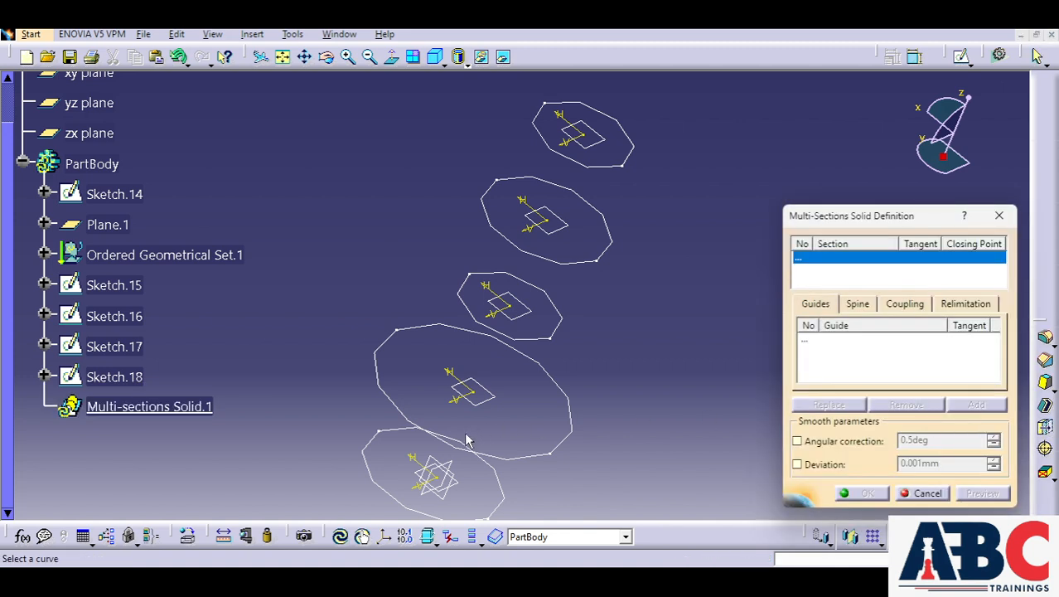
click(371, 491)
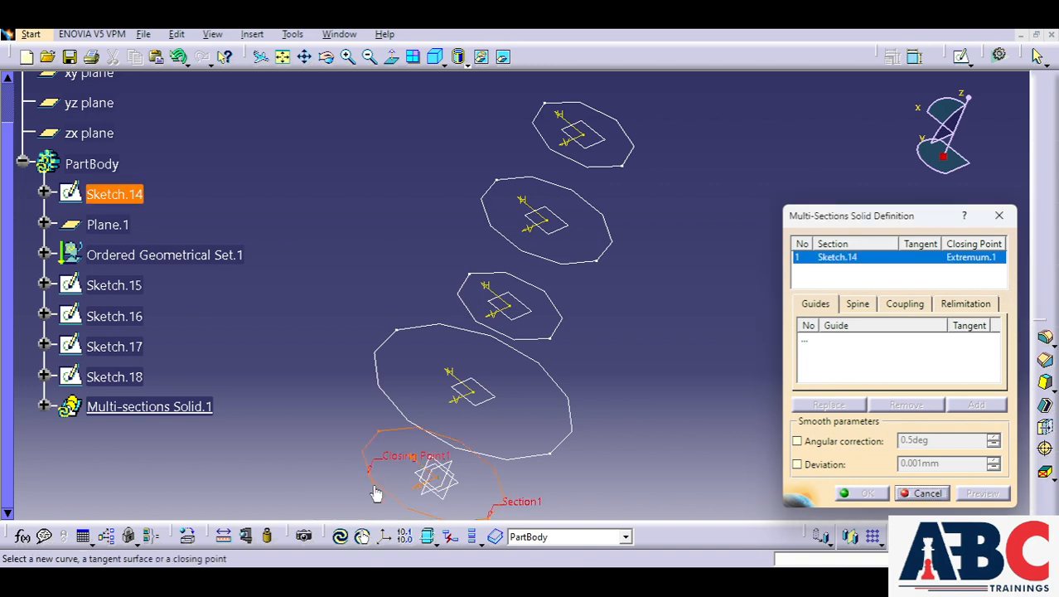
mouse_move(394, 450)
middle_down()
mouse_move(427, 378)
mouse_move(464, 355)
middle_up()
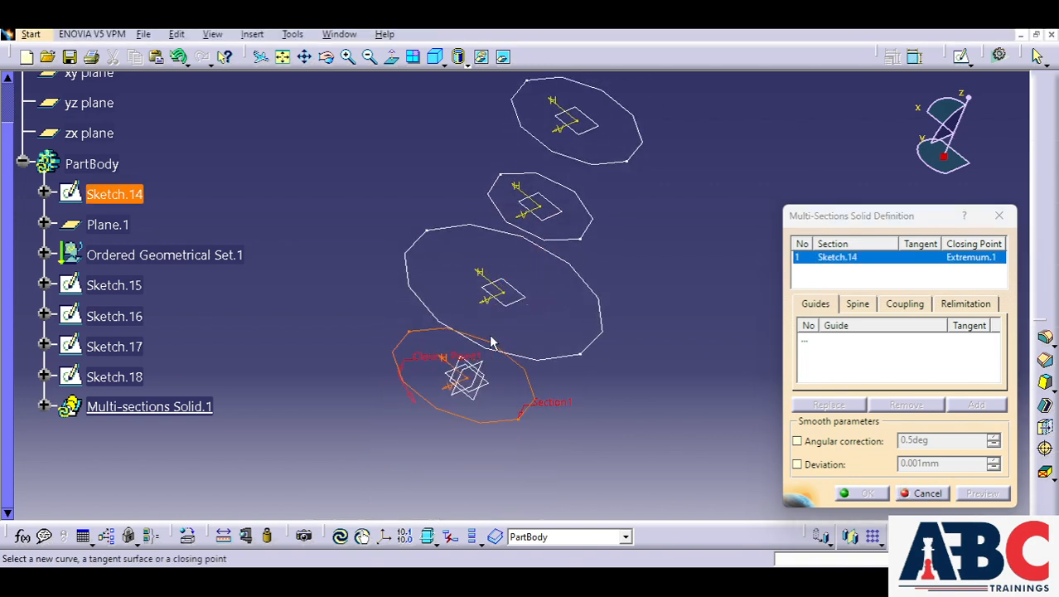
click(534, 358)
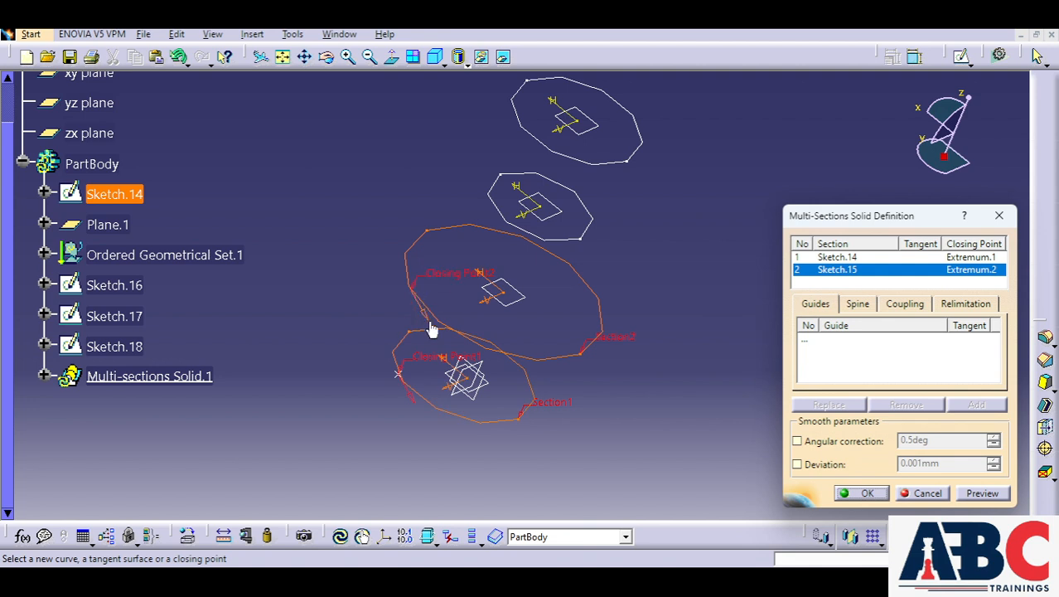
click(585, 241)
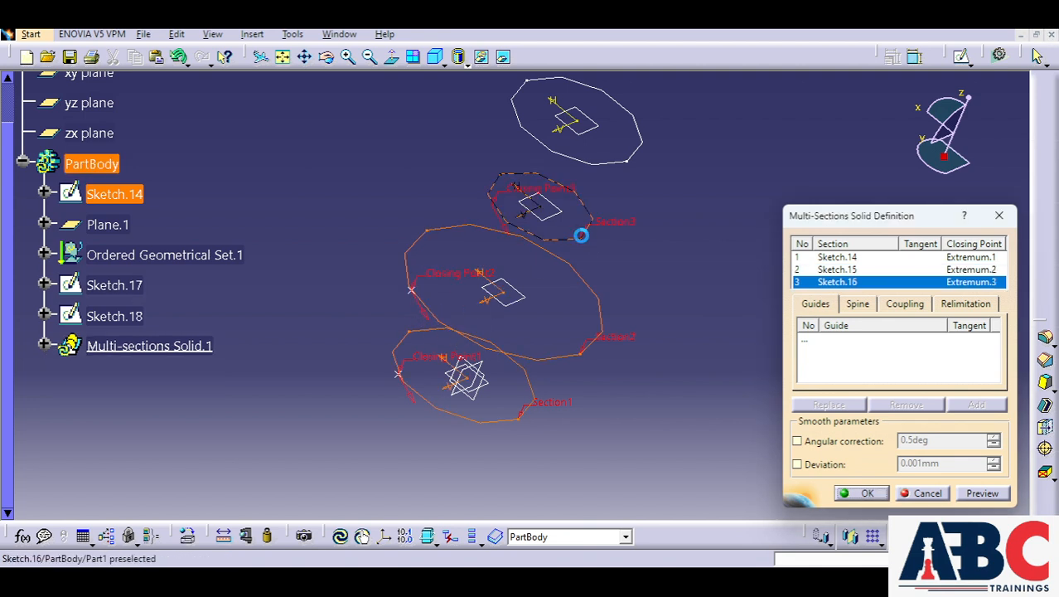
click(609, 172)
middle_drag(669, 327, 638, 449)
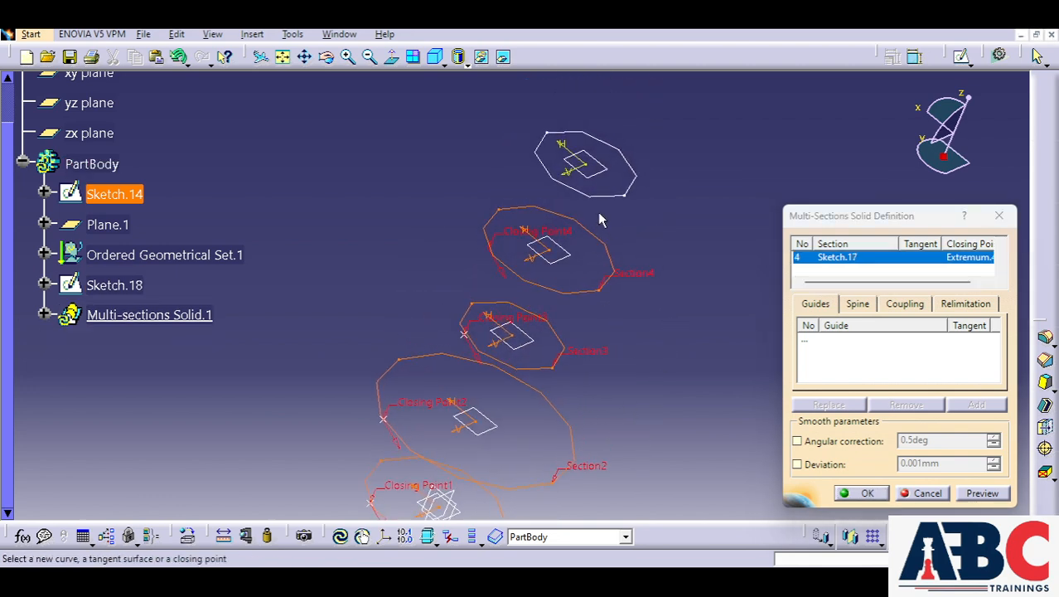
click(619, 196)
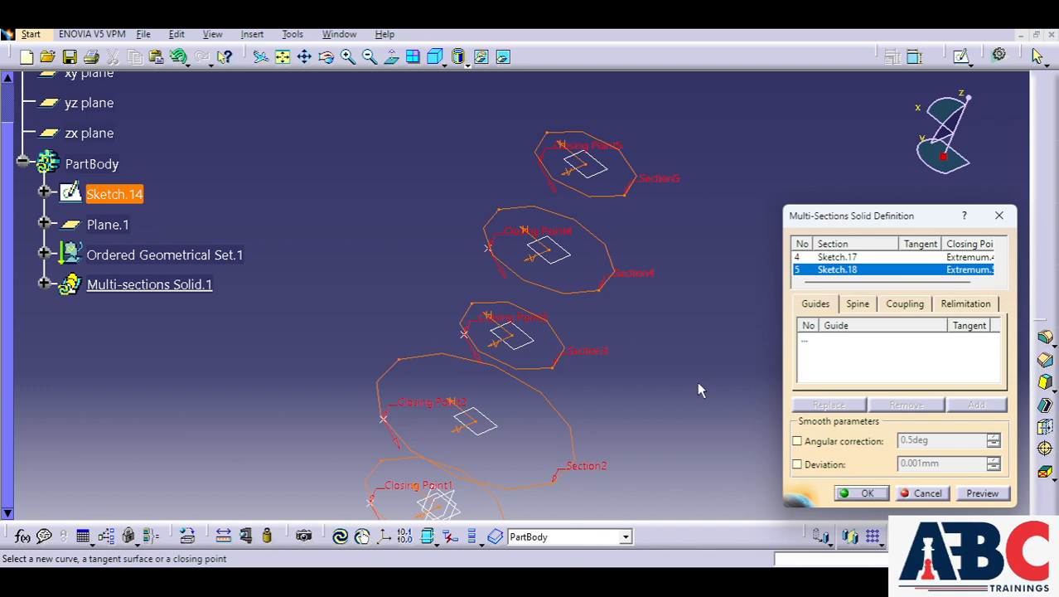
middle_drag(696, 427, 712, 329)
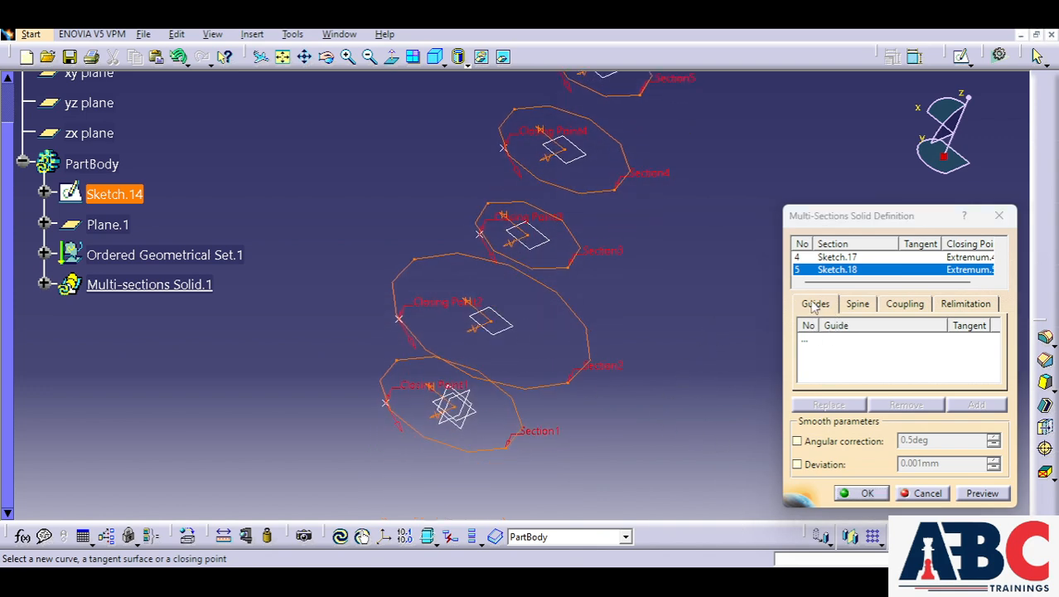
Preview the Multi-sections Solid through the five circles and cancel its definition.
click(980, 493)
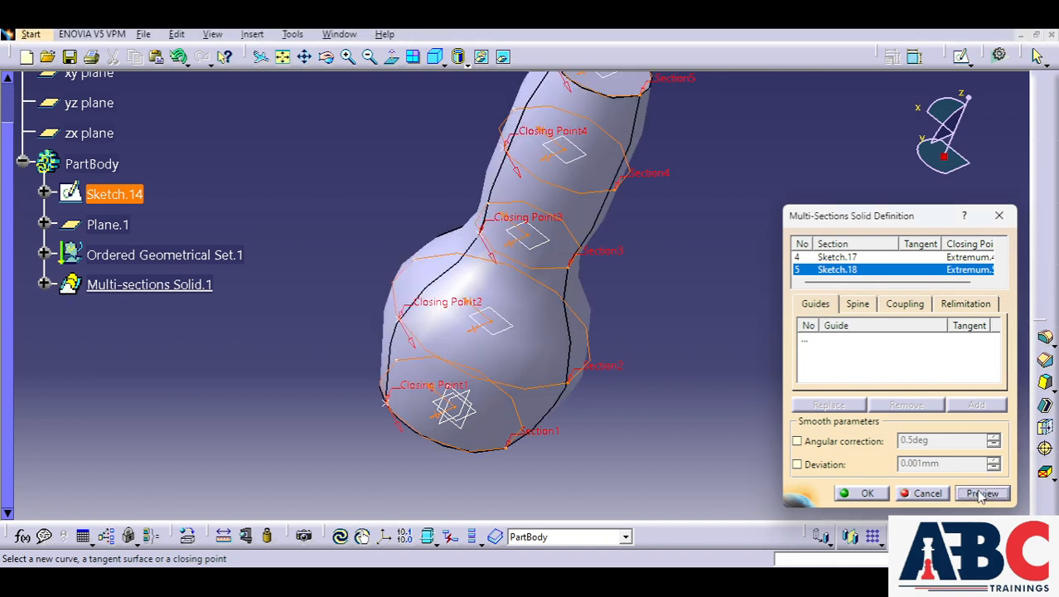
middle_drag(628, 389, 657, 381)
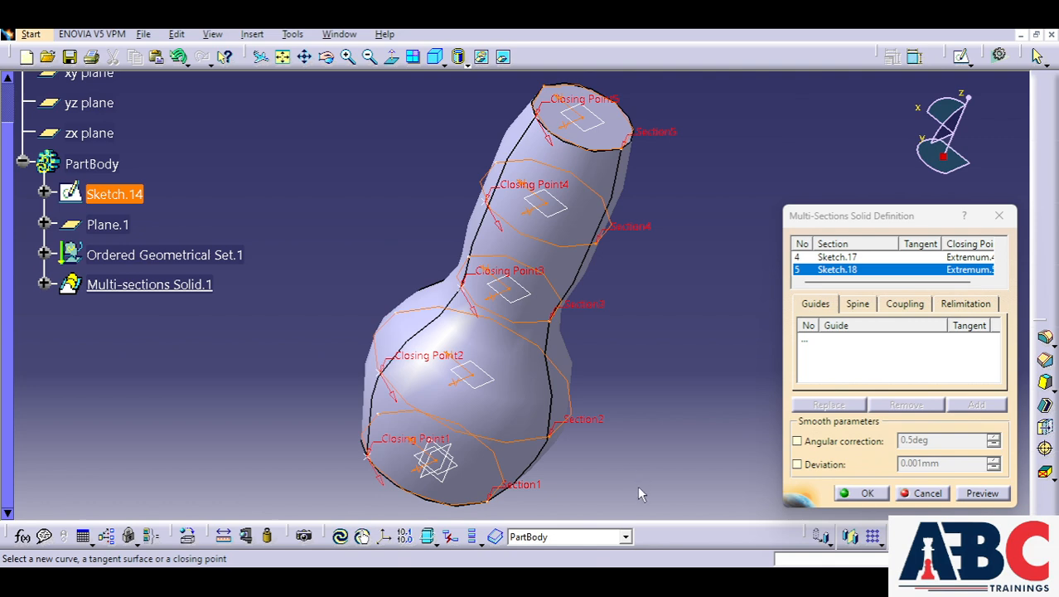
click(920, 493)
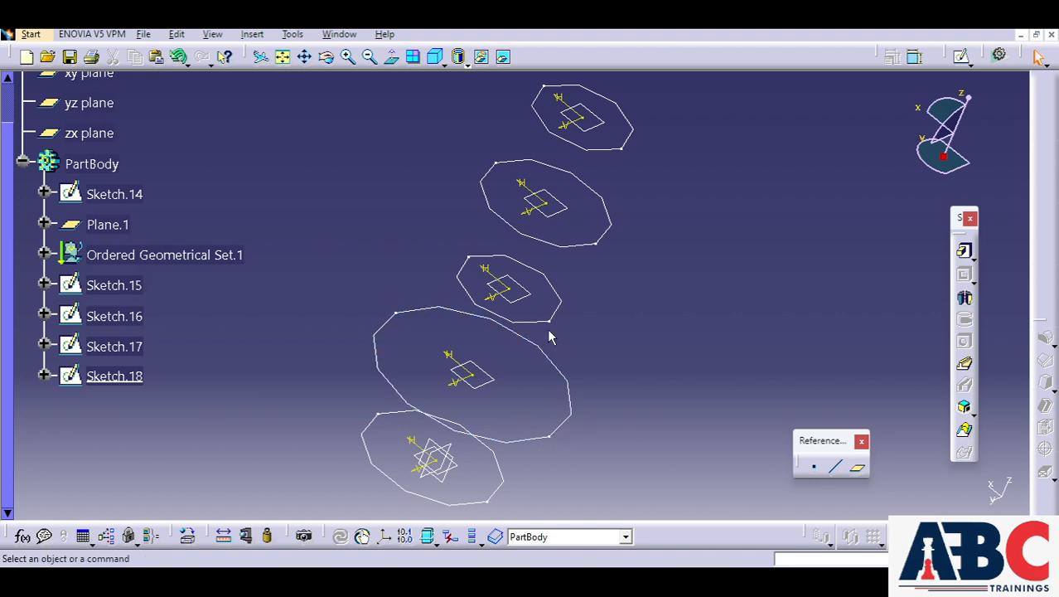
Open the sketch on the first offset plane, Sketch.15, for editing and delete its circle.
click(509, 445)
double_click(116, 285)
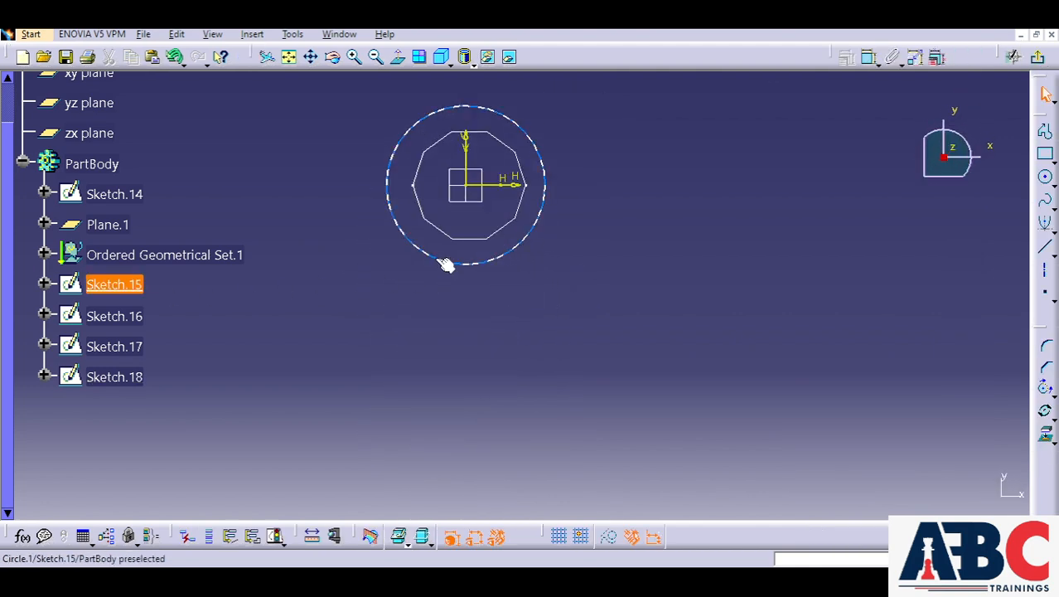
click(446, 264)
key(Delete)
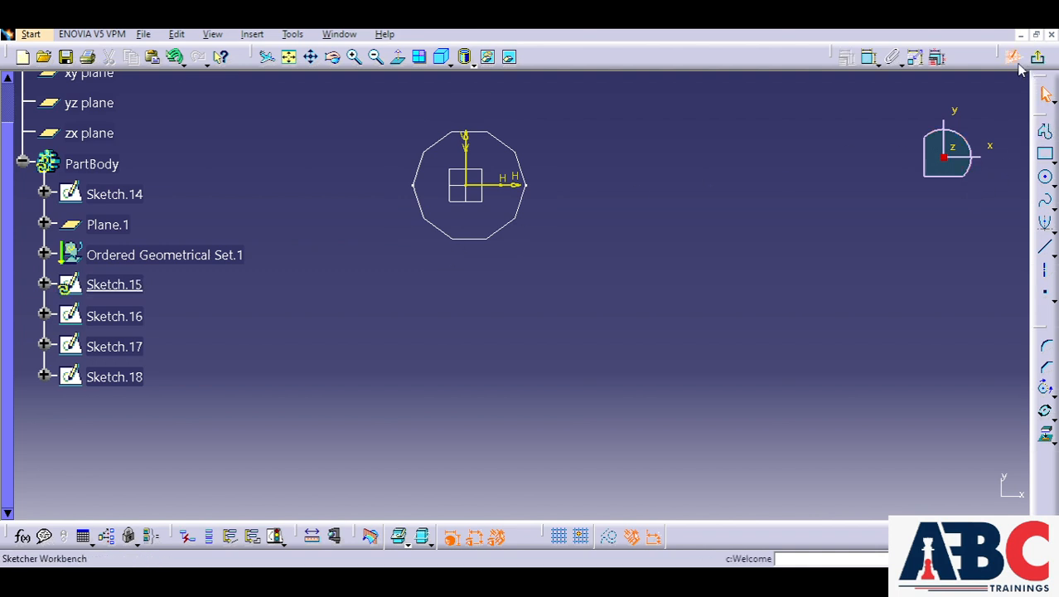
Draw a replacement circle about 2.3 mm in radius, centred on the origin, in Sketch.15 and finish the sketch.
click(1045, 180)
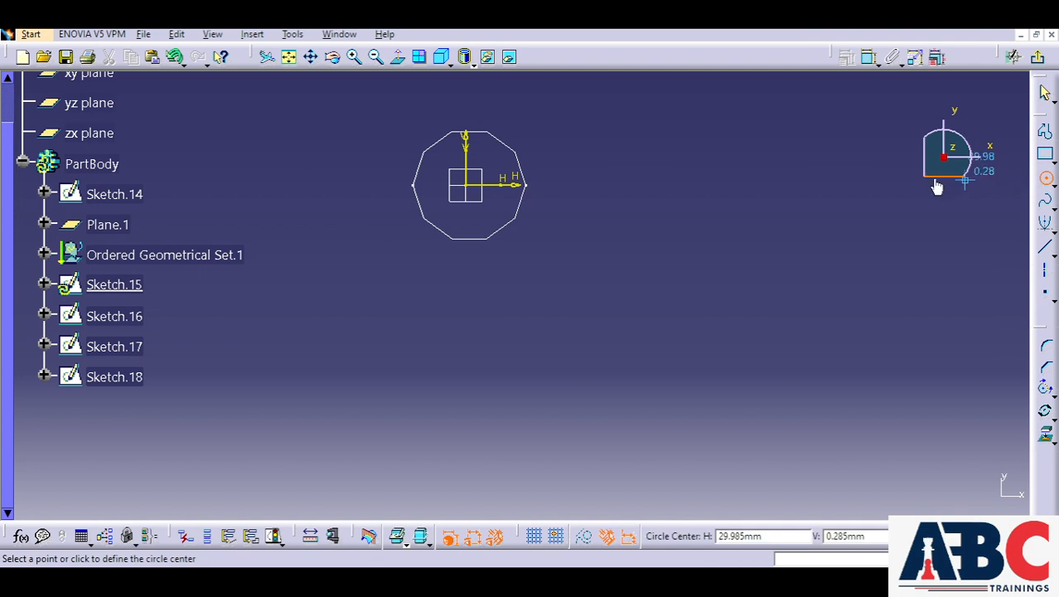
click(466, 185)
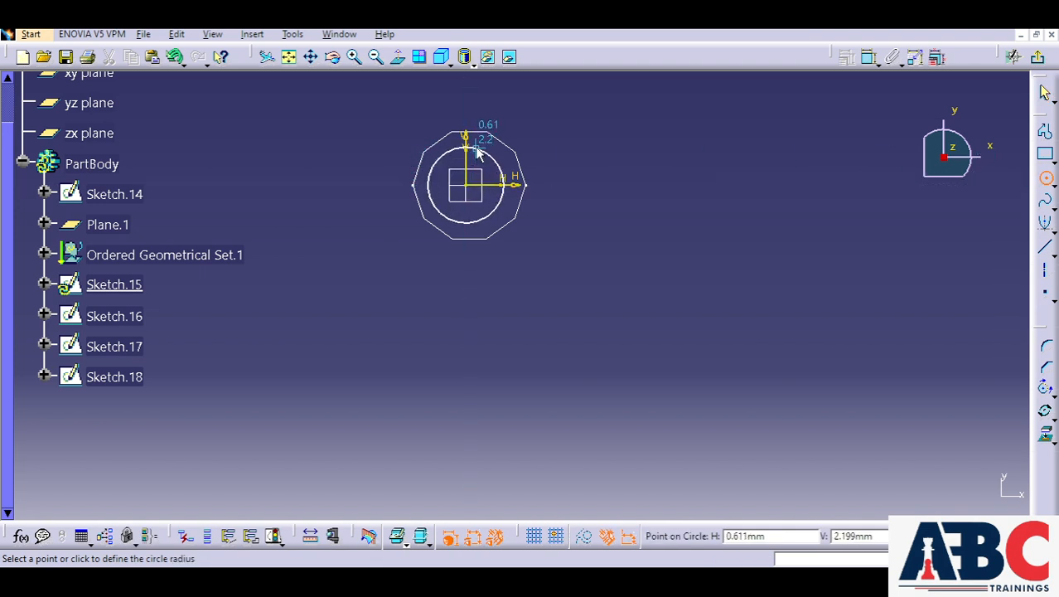
click(476, 154)
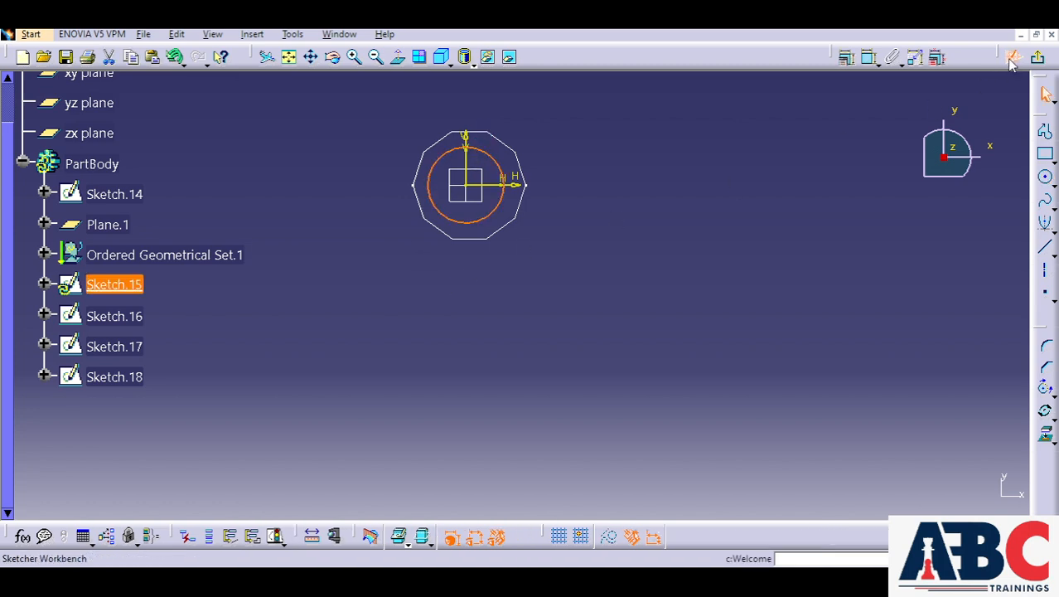
click(1041, 64)
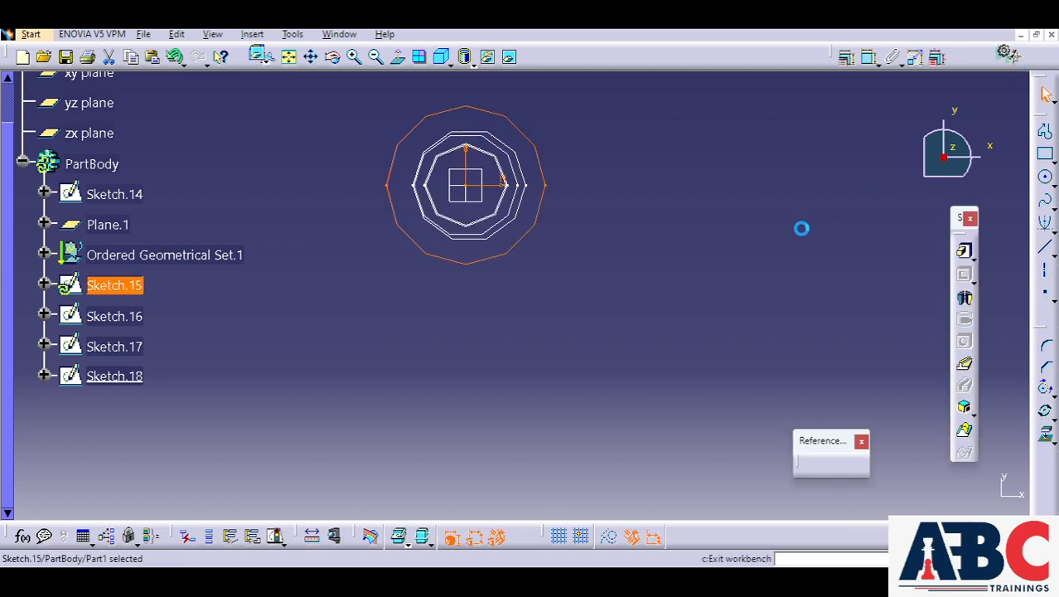
click(563, 354)
Open the sketch on the second offset plane, Sketch.16, for editing and delete its circle.
click(548, 320)
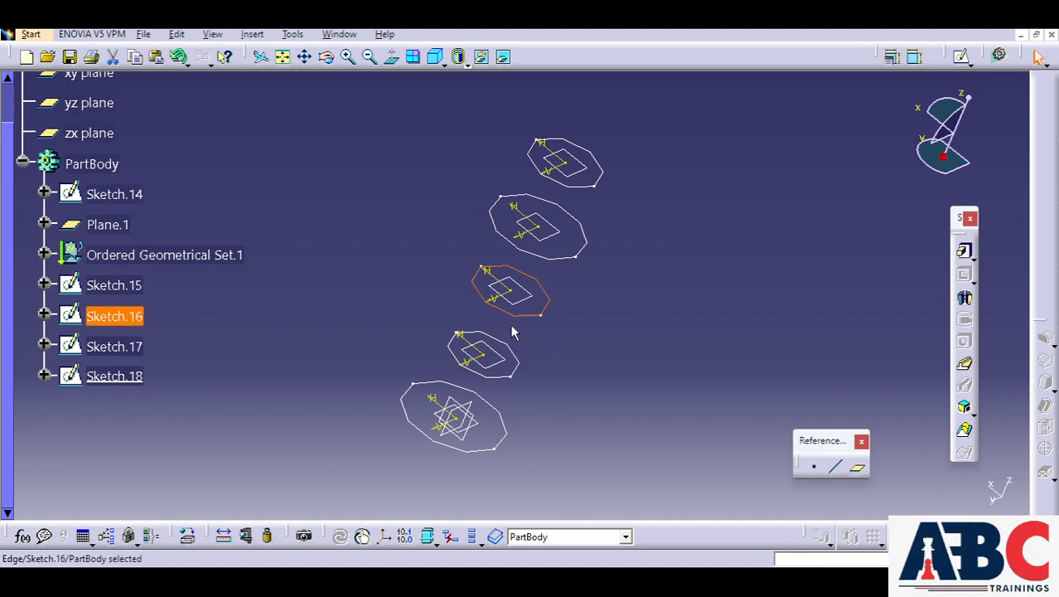
double_click(113, 315)
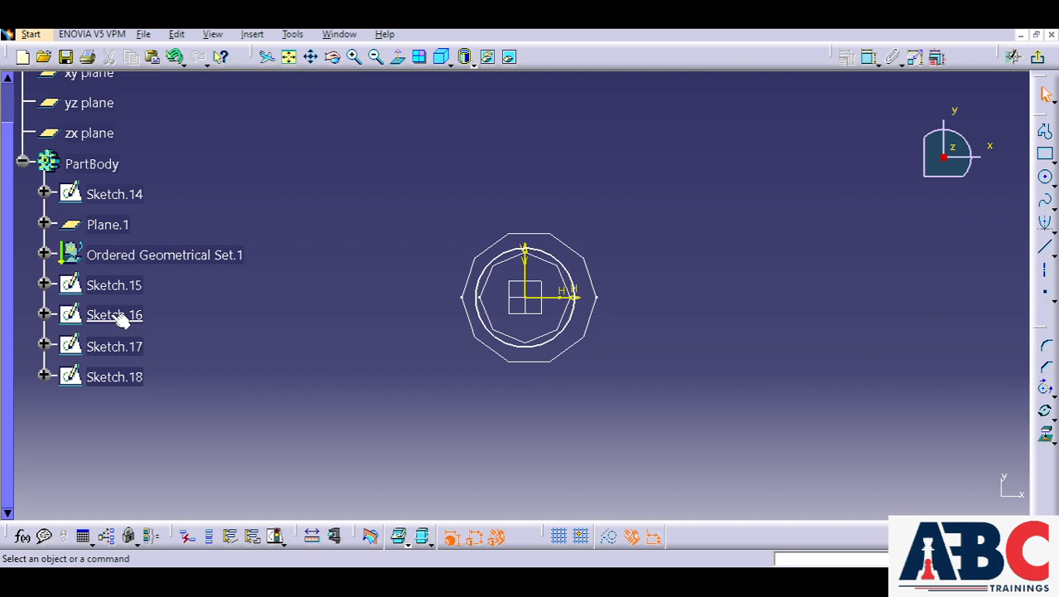
click(120, 320)
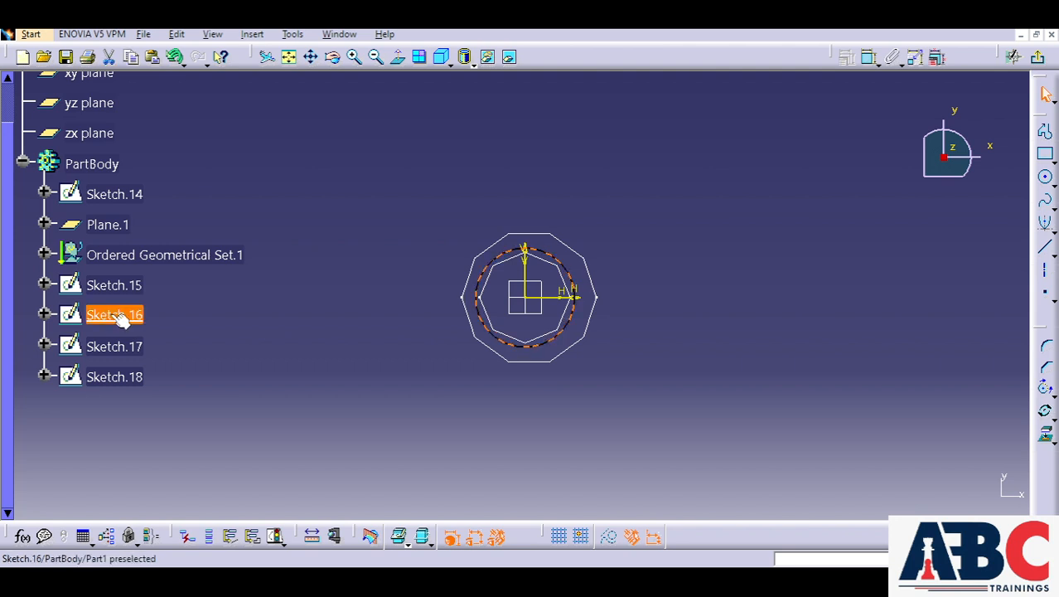
click(491, 283)
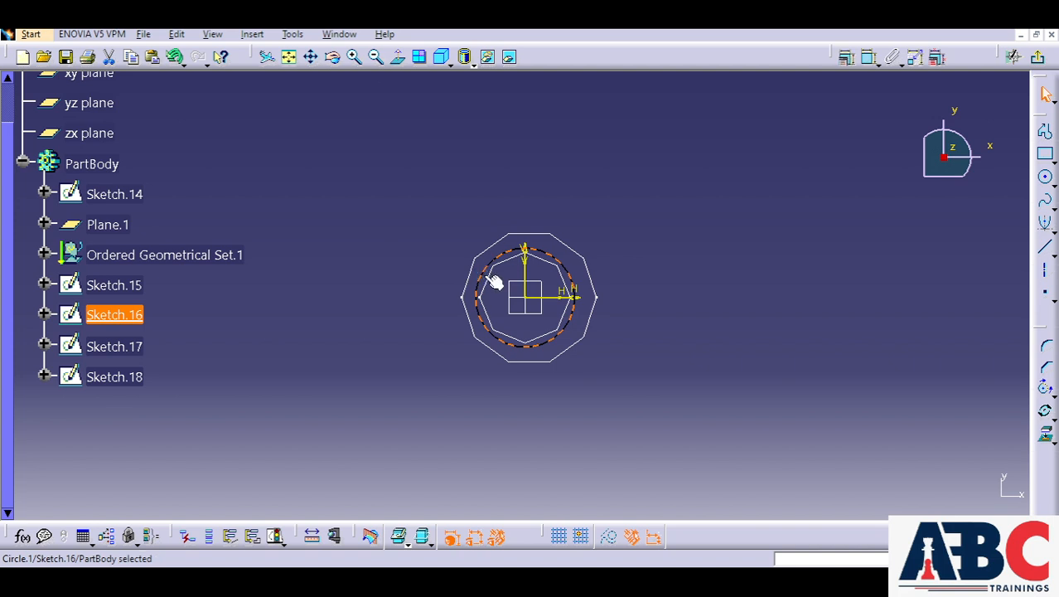
click(802, 244)
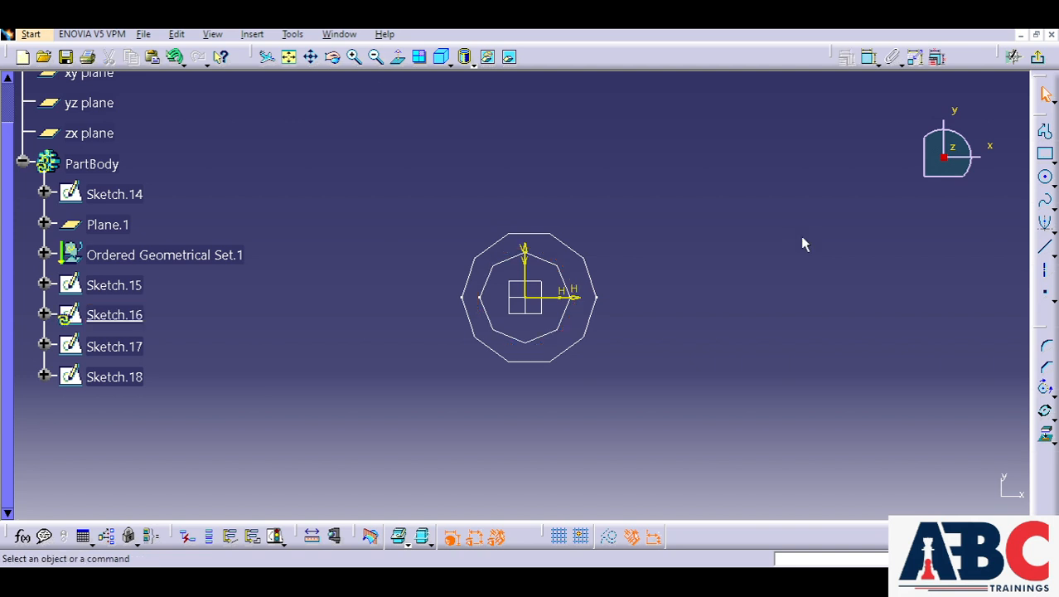
Draw a replacement circle about 4.5 mm in radius, centred on the origin, in Sketch.16 and finish the sketch.
mouse_move(400, 373)
middle_down()
mouse_move(446, 366)
mouse_move(466, 378)
mouse_move(408, 384)
middle_up()
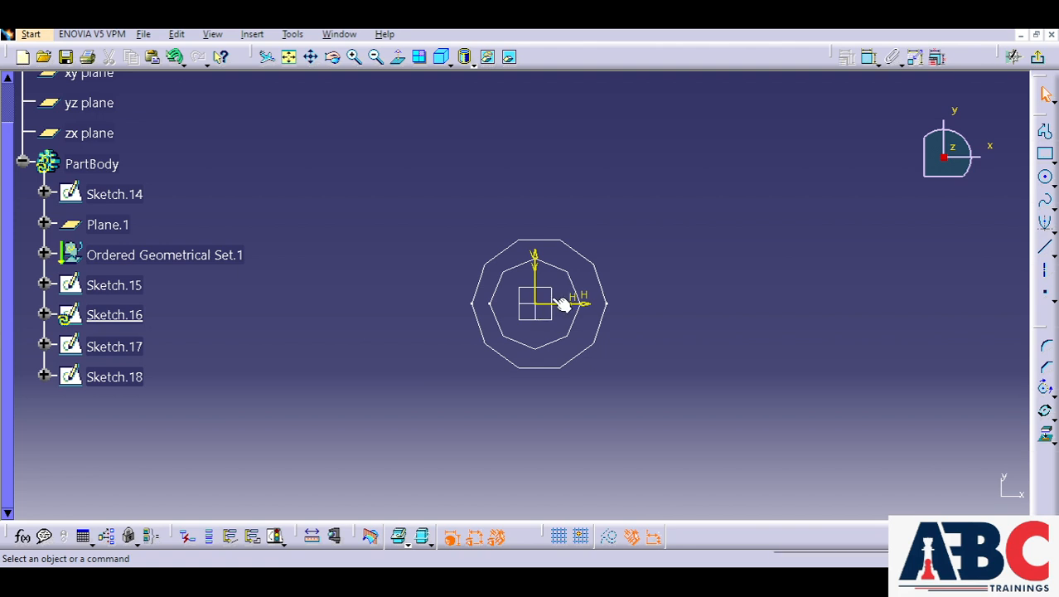
click(1044, 176)
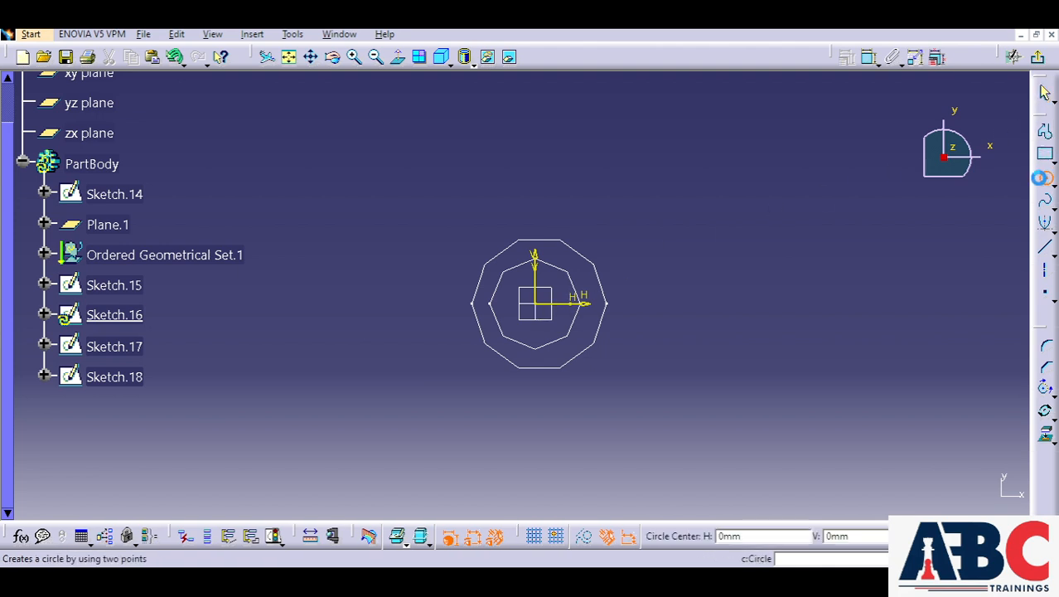
click(543, 305)
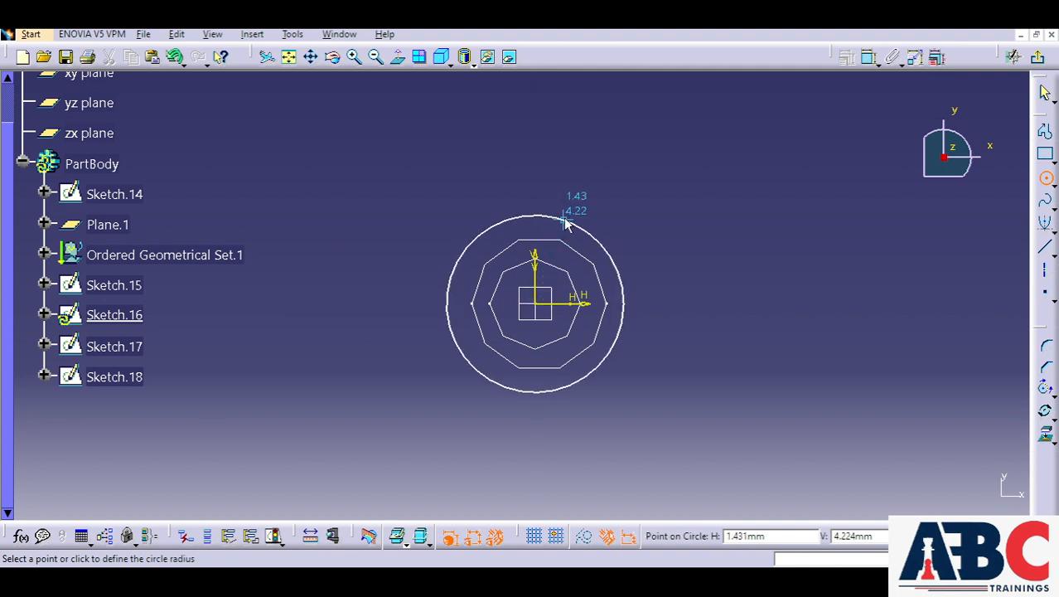
click(566, 222)
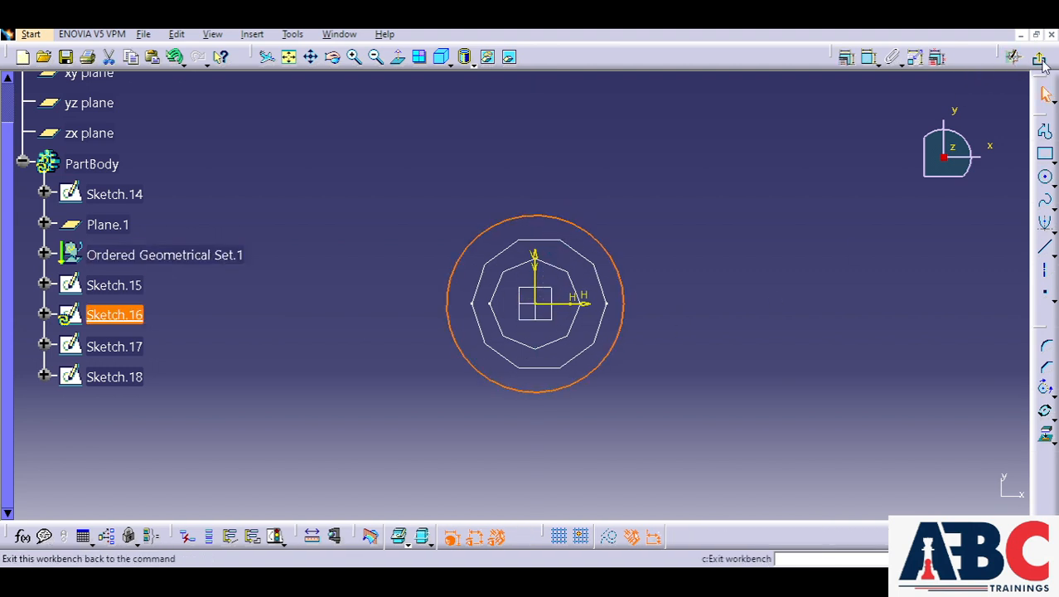
click(1012, 57)
click(677, 336)
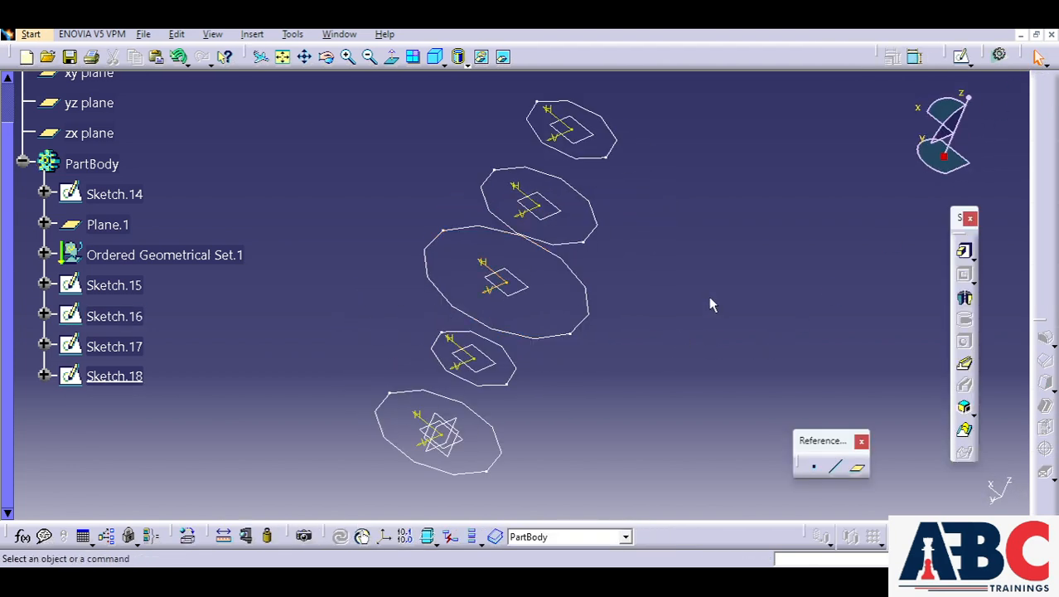
mouse_move(720, 276)
middle_down()
mouse_move(707, 305)
mouse_move(701, 267)
middle_up()
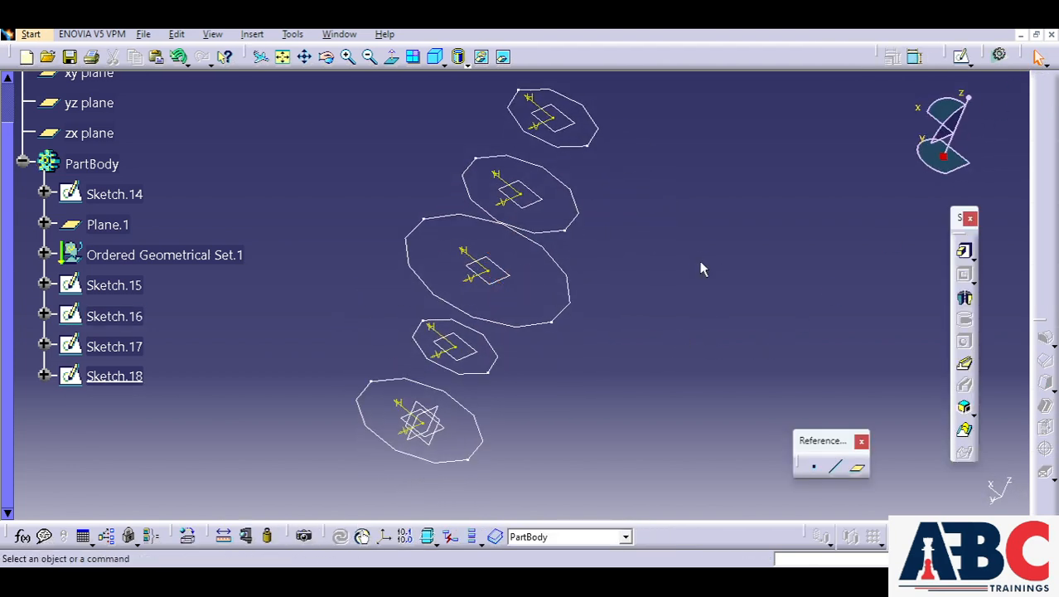
click(576, 207)
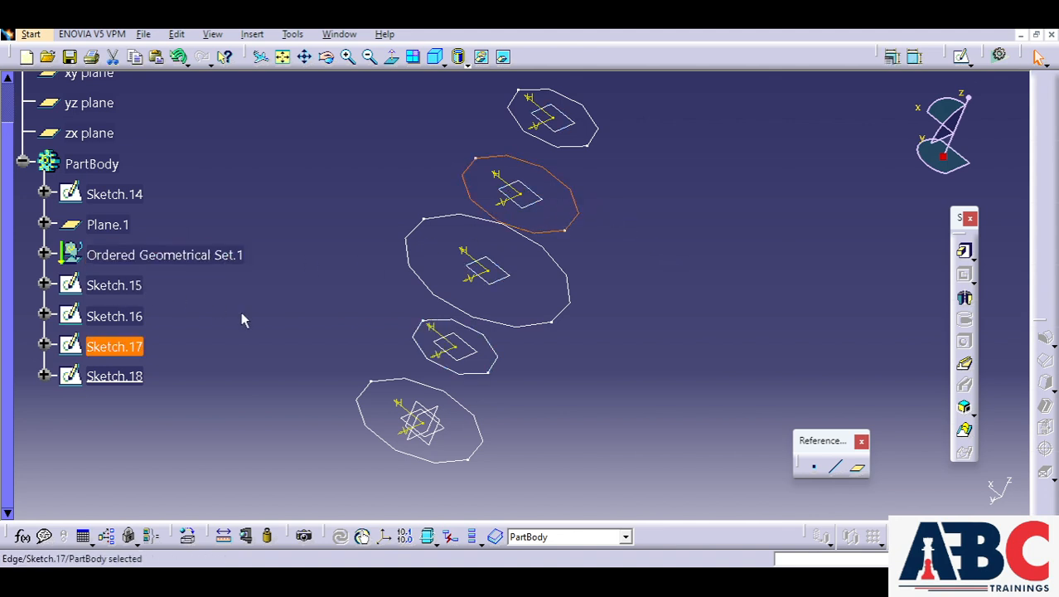
double_click(116, 346)
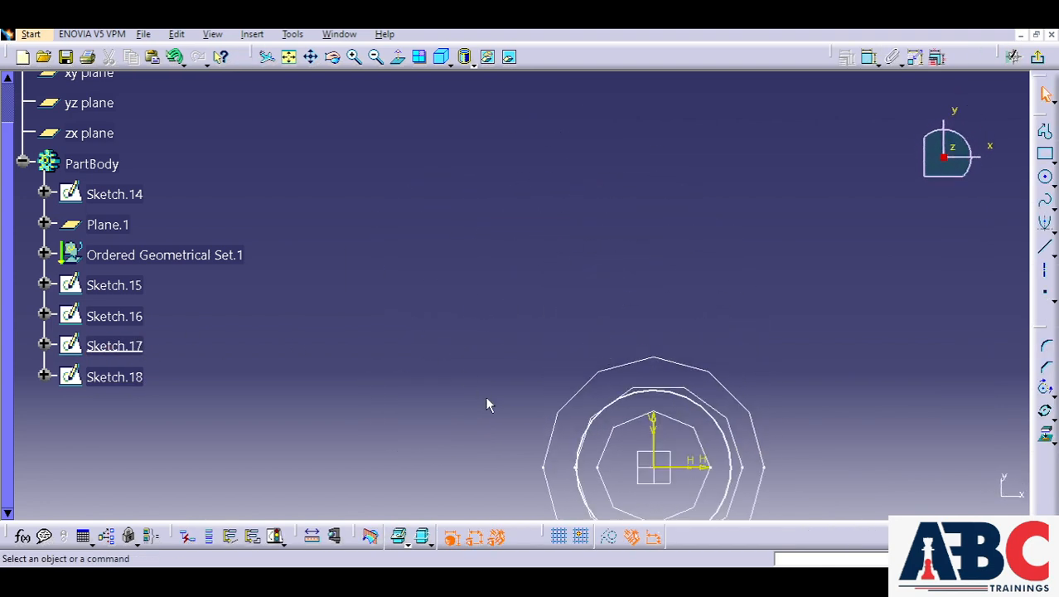
mouse_move(487, 404)
middle_down()
mouse_move(454, 310)
mouse_move(388, 257)
middle_up()
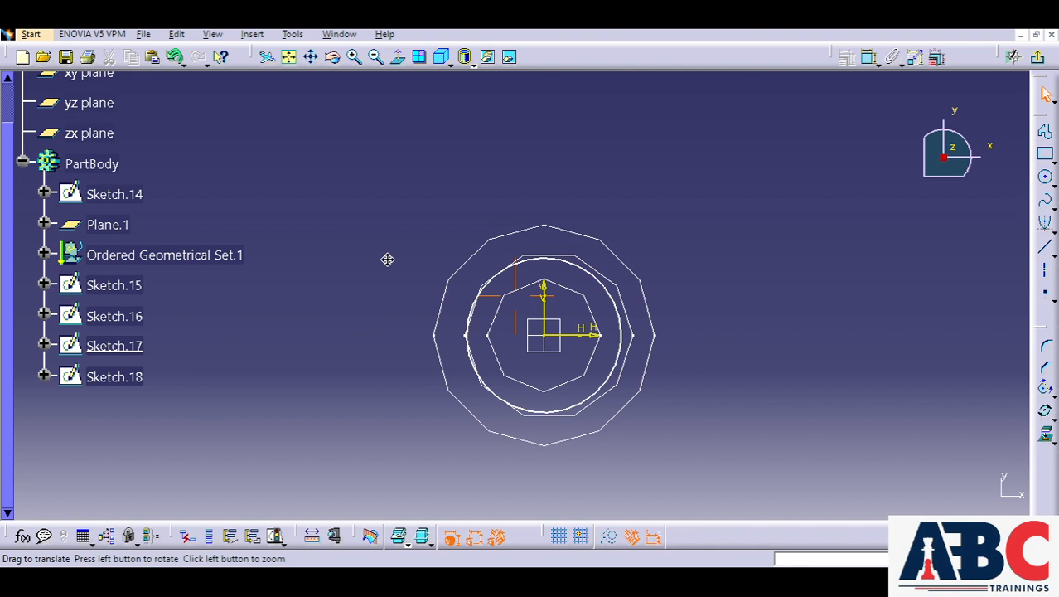
click(133, 352)
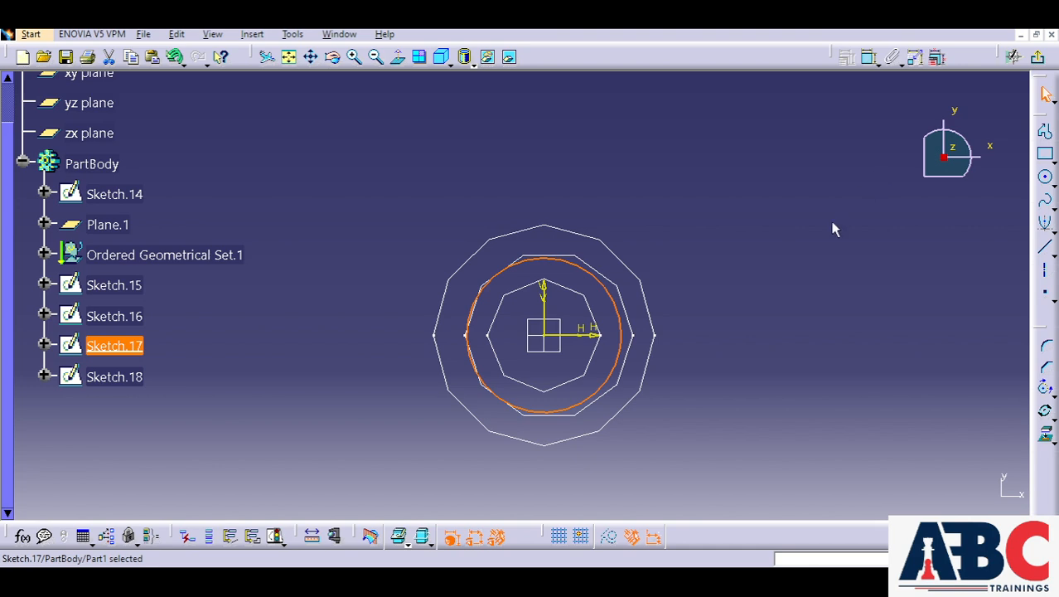
click(1037, 57)
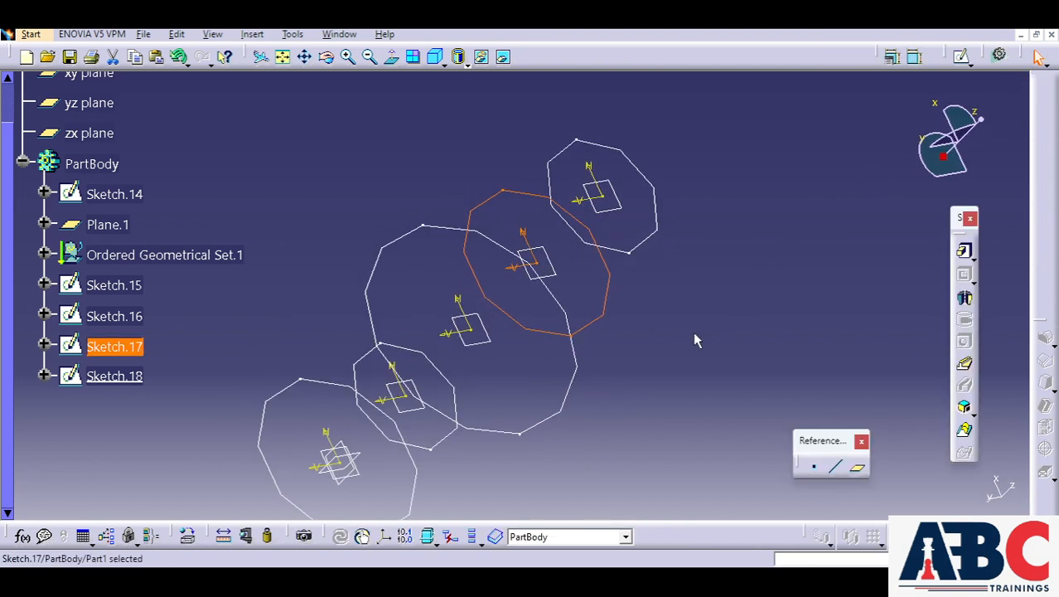
Open the sketch on the third offset plane, Sketch.17, for editing and delete its circle.
double_click(111, 348)
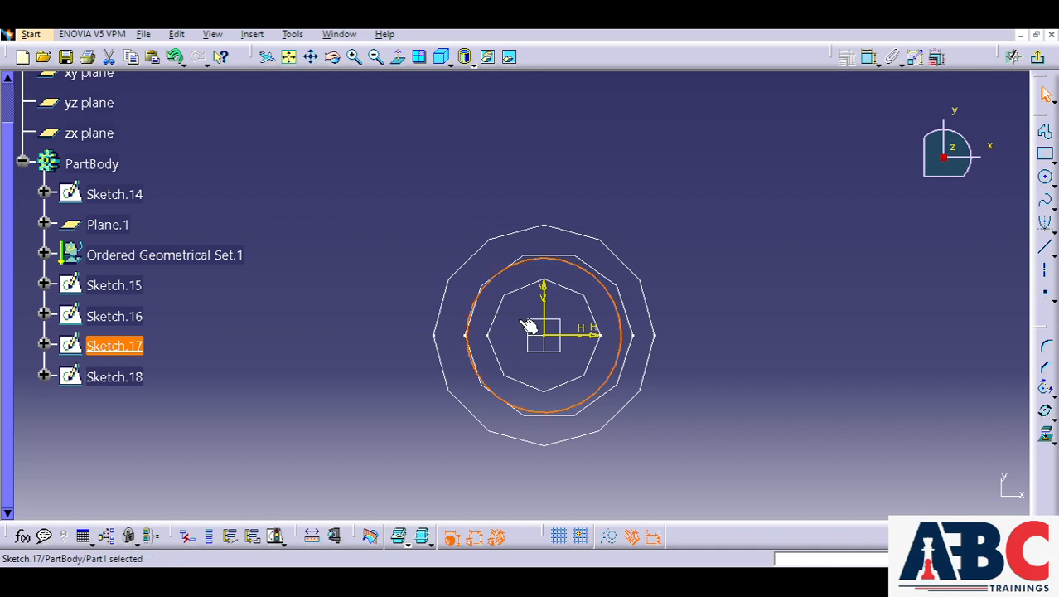
click(622, 379)
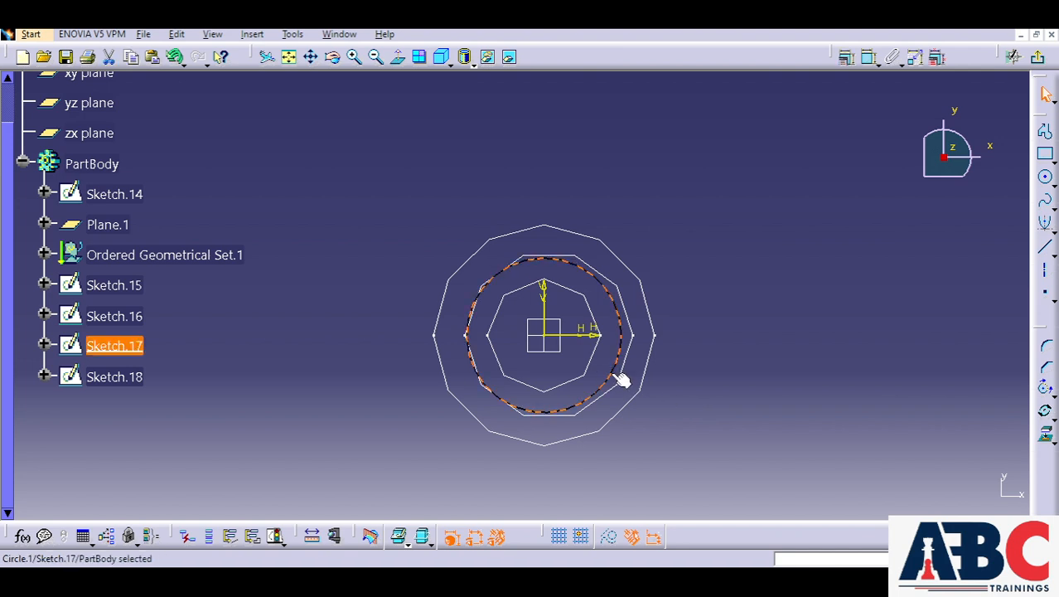
key(Delete)
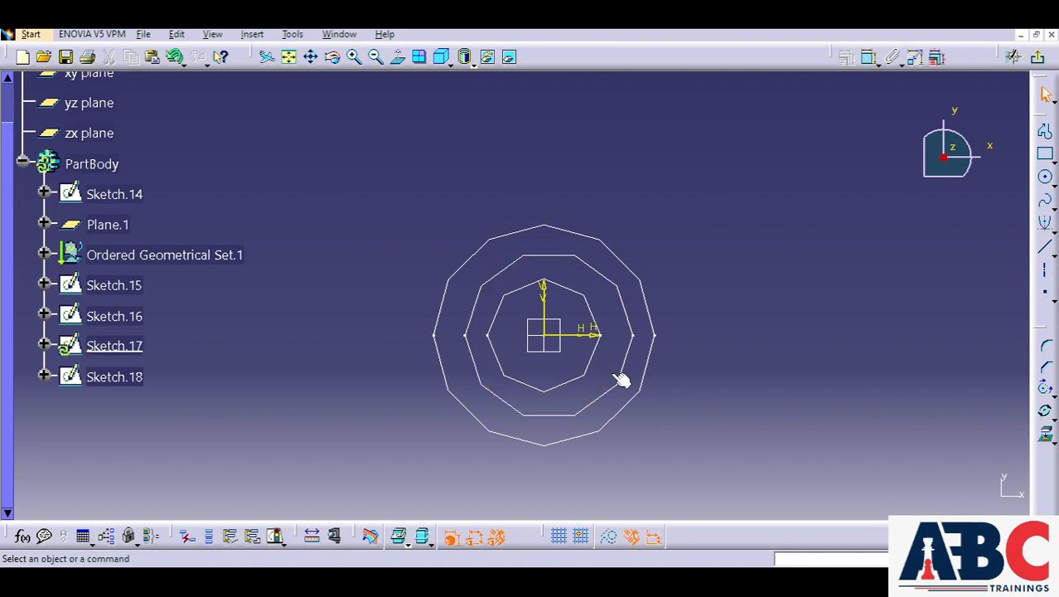
Draw an origin-centred circle slightly smaller than the first offset plane's circle in Sketch.17 and finish the sketch.
click(1053, 184)
click(955, 239)
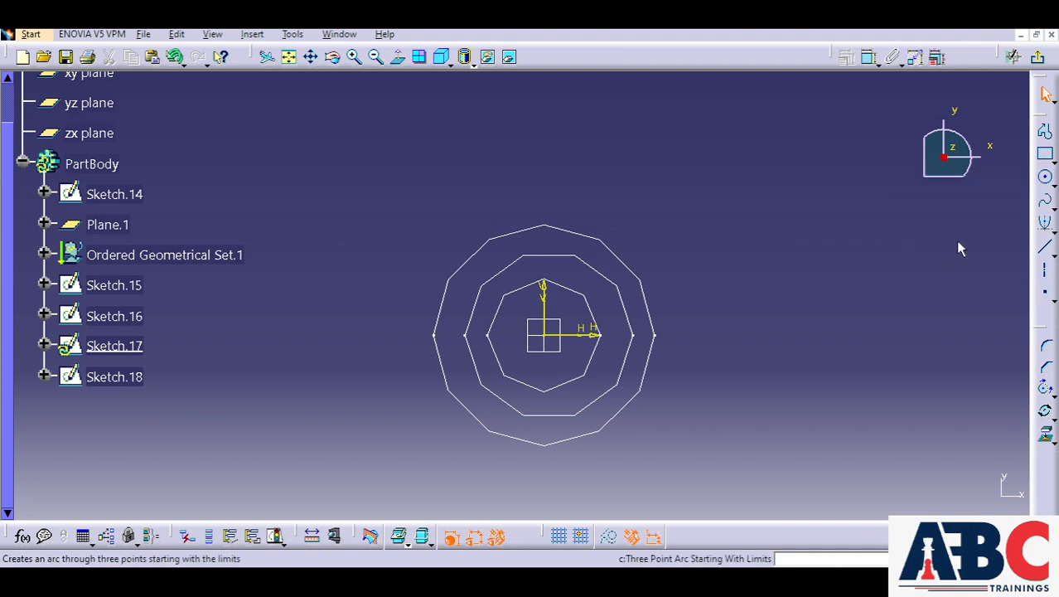
click(1048, 180)
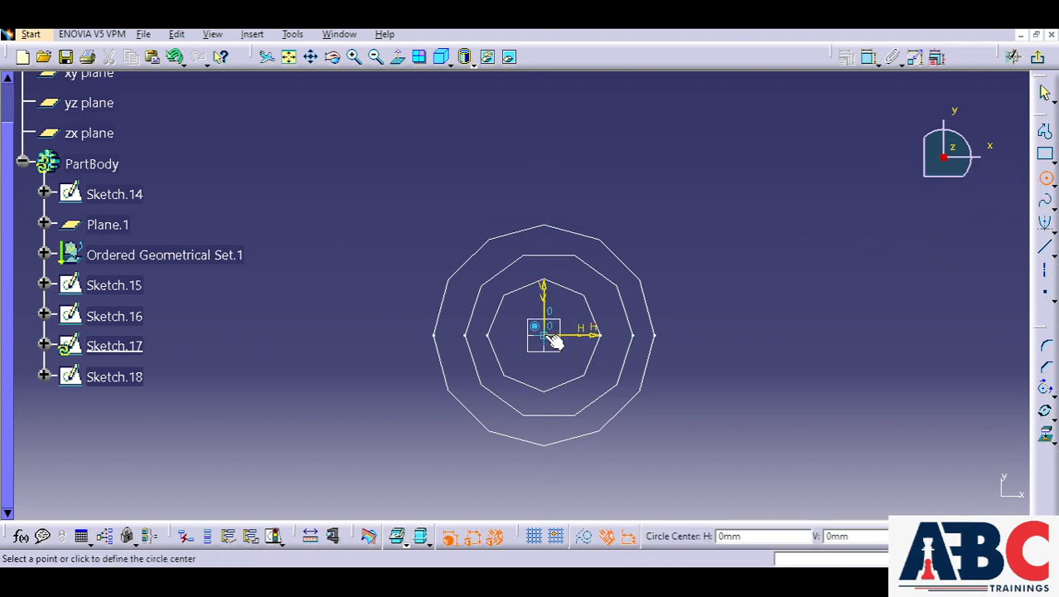
click(574, 289)
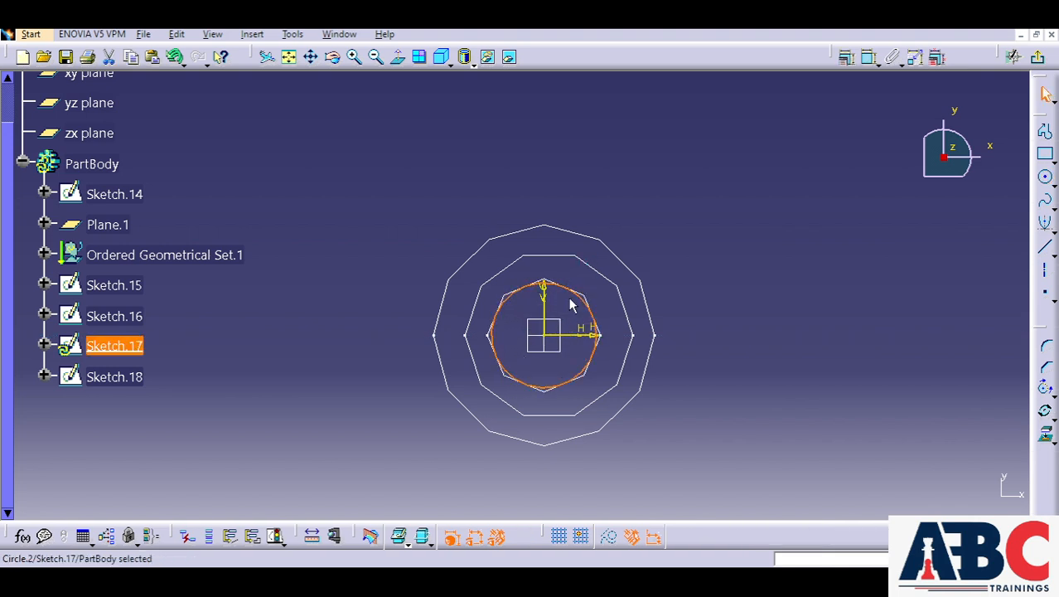
click(1036, 57)
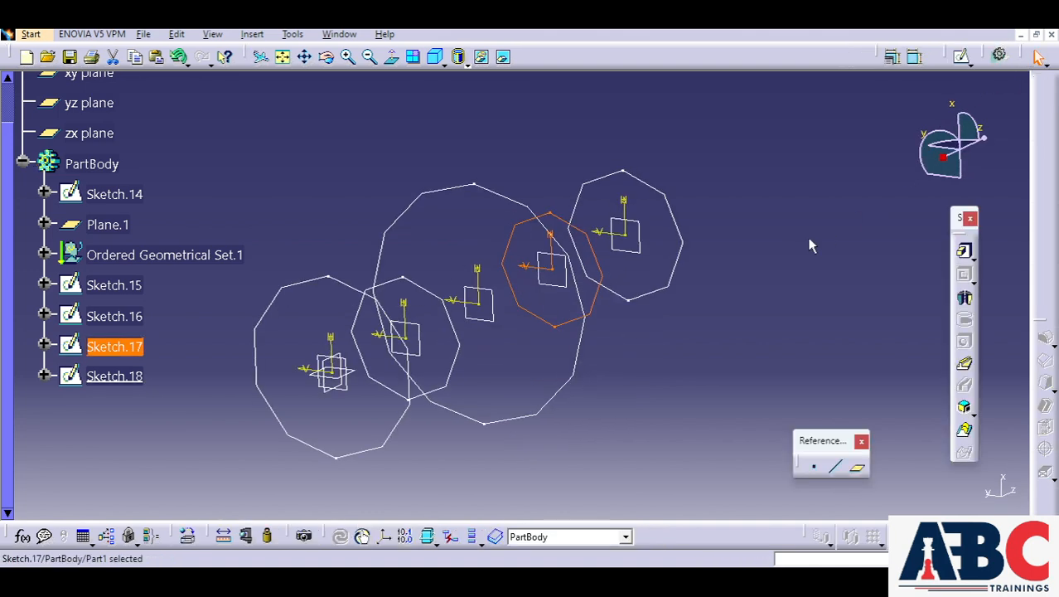
click(756, 261)
Preview a Multi-sections Solid through the five circular sections Sketch.14, Sketch.15, Sketch.16, Sketch.17 and Sketch.18, in that order.
mouse_move(670, 287)
middle_down()
mouse_move(685, 175)
mouse_move(684, 187)
middle_up()
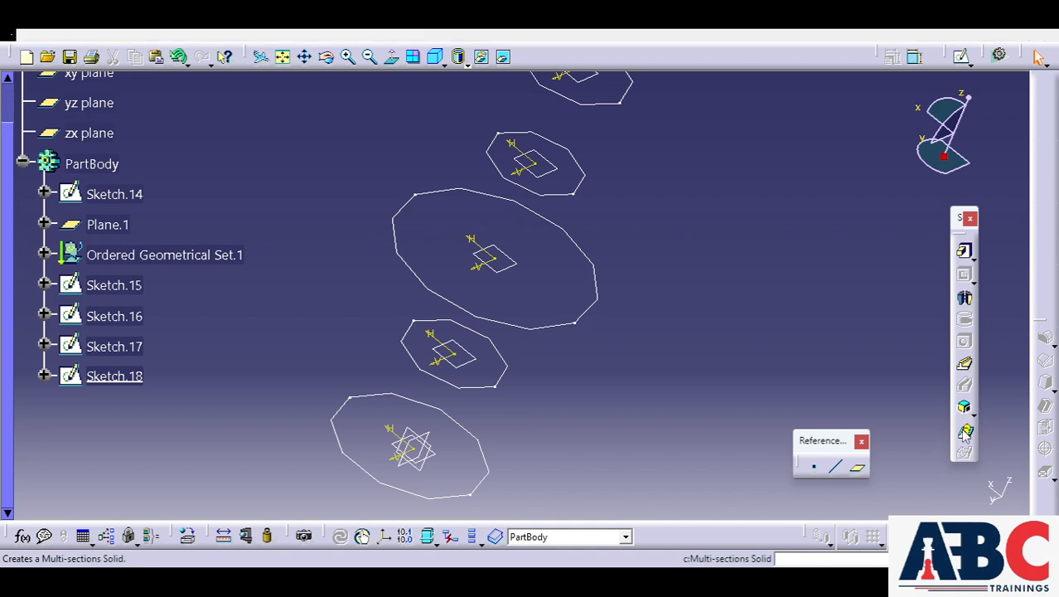
click(964, 429)
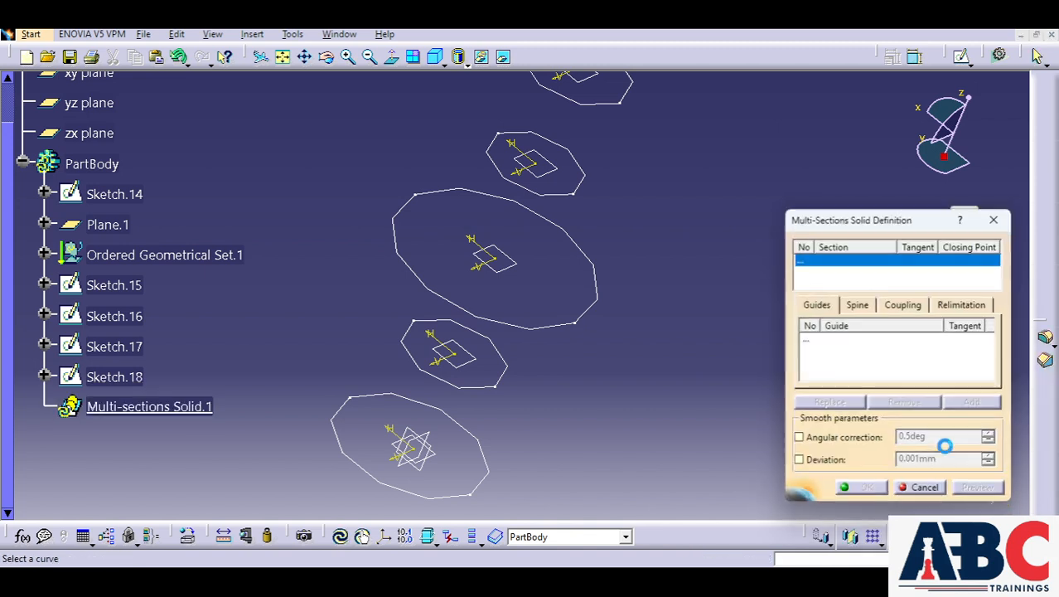
click(483, 478)
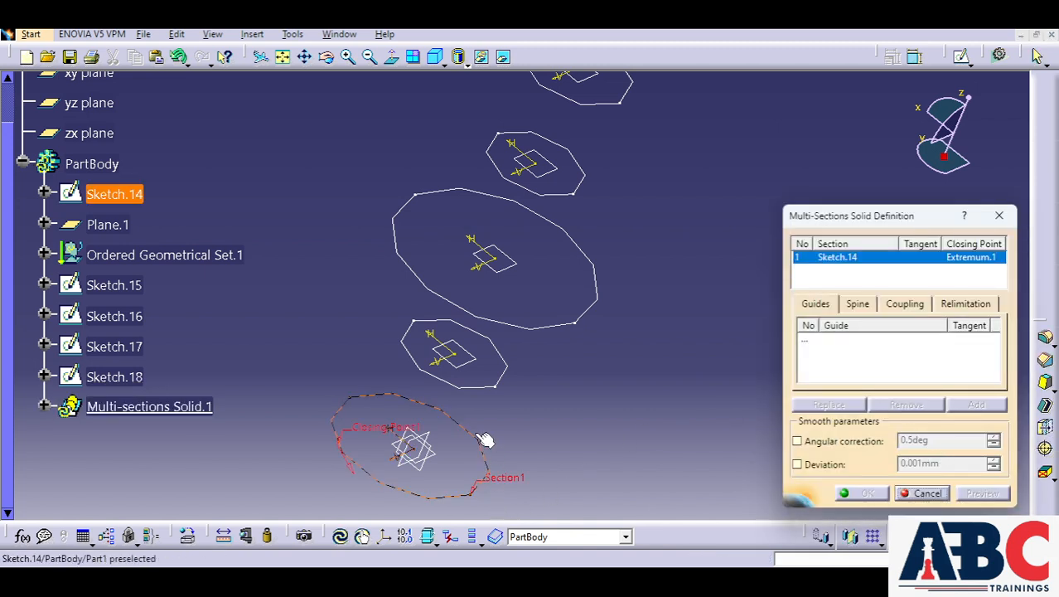
click(475, 383)
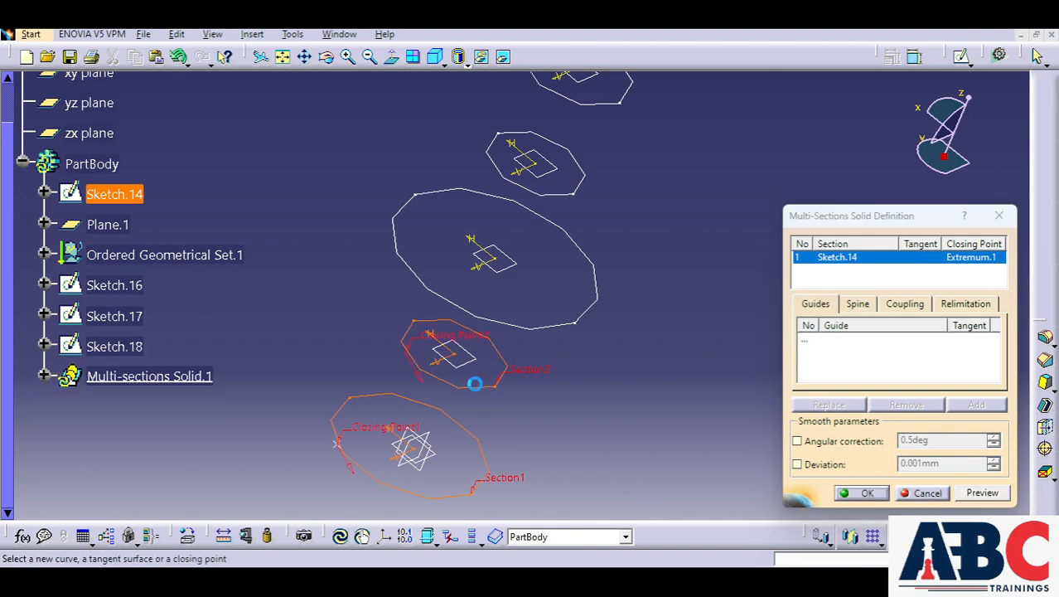
click(493, 309)
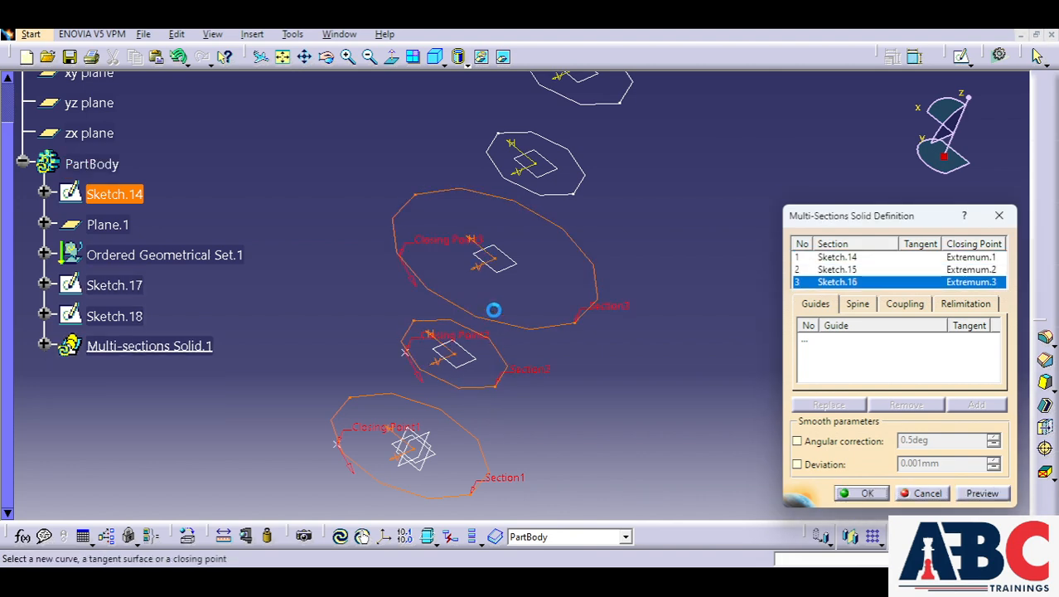
click(551, 195)
middle_drag(650, 255, 655, 340)
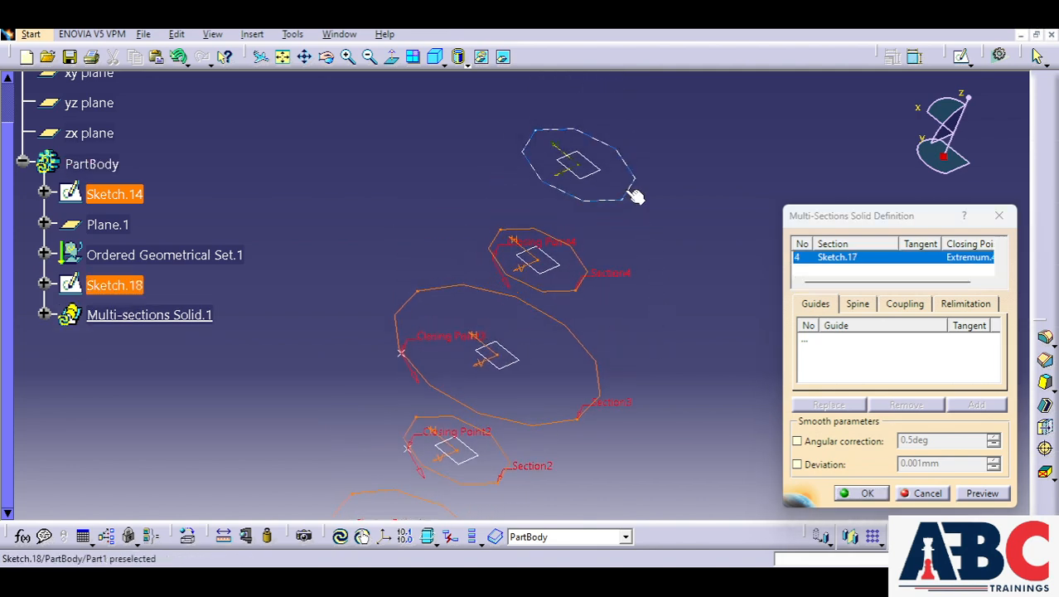
click(621, 204)
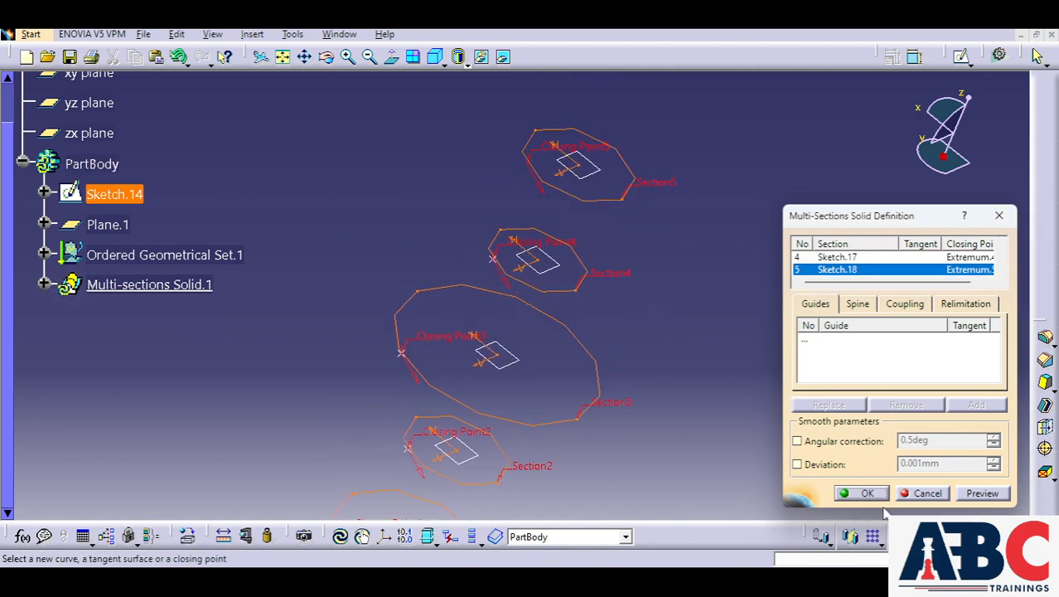
click(961, 491)
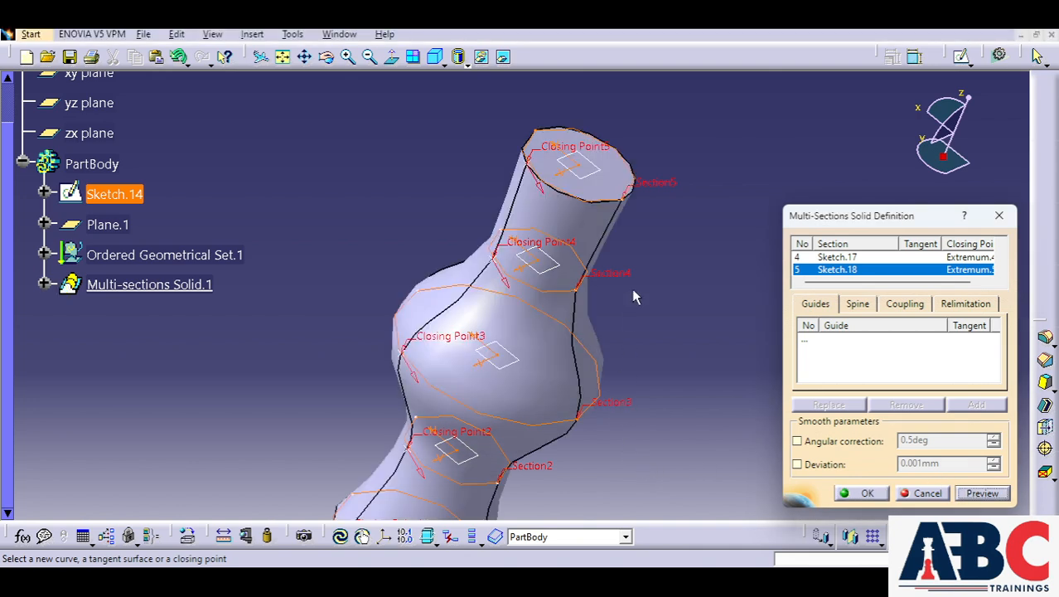
scroll(638, 292, down, 2)
scroll(633, 377, up, 1)
middle_drag(633, 378, 660, 332)
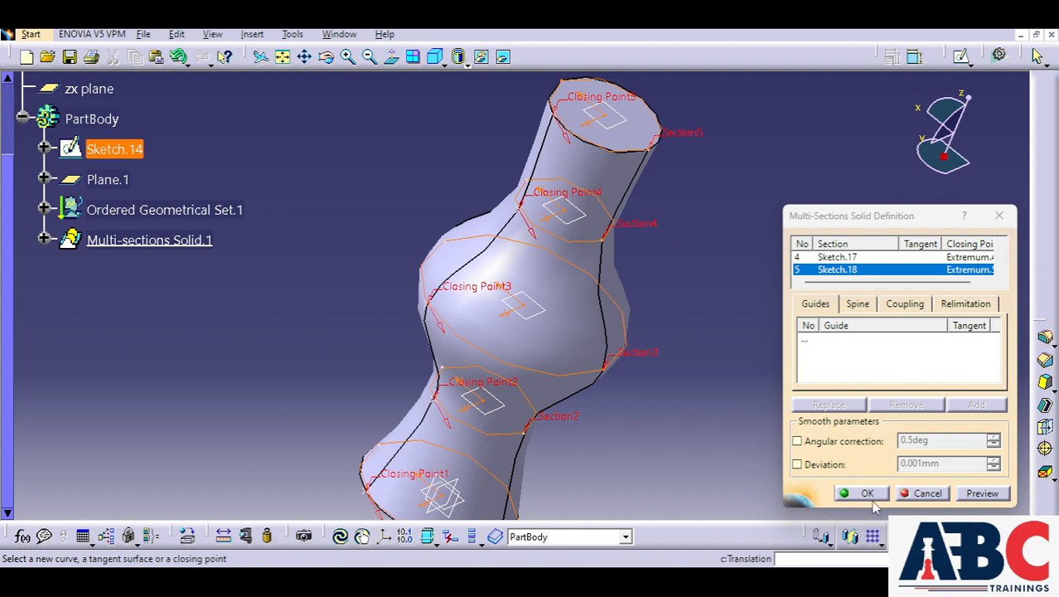
mouse_move(496, 385)
middle_down()
mouse_move(513, 323)
mouse_move(487, 329)
middle_up()
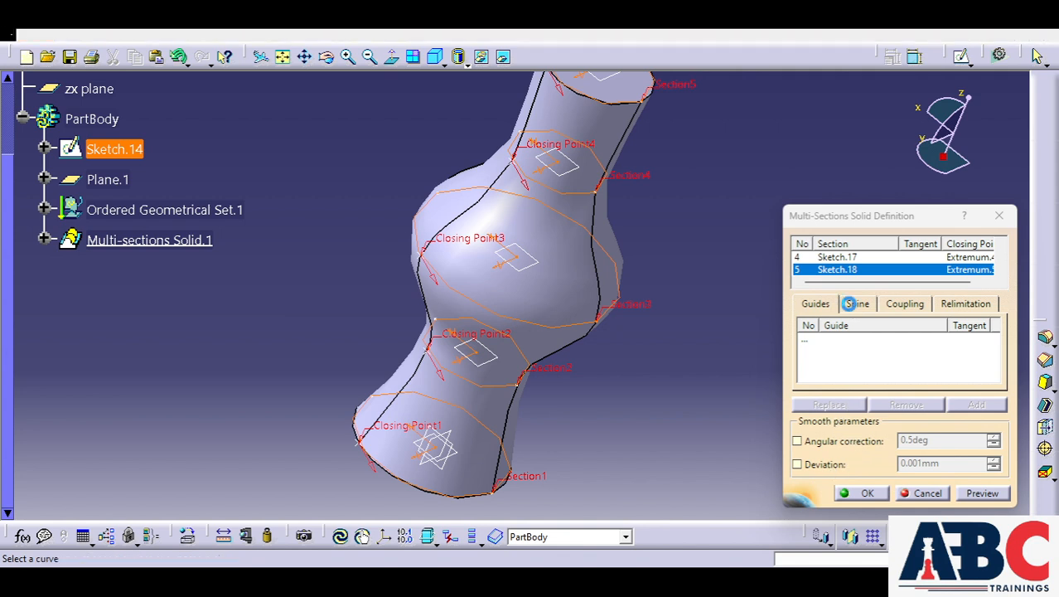
Examine the solid's spine, coupling, relimitation and guide settings, try Sketch.15 as a guide, and cancel the definition.
click(856, 304)
click(904, 302)
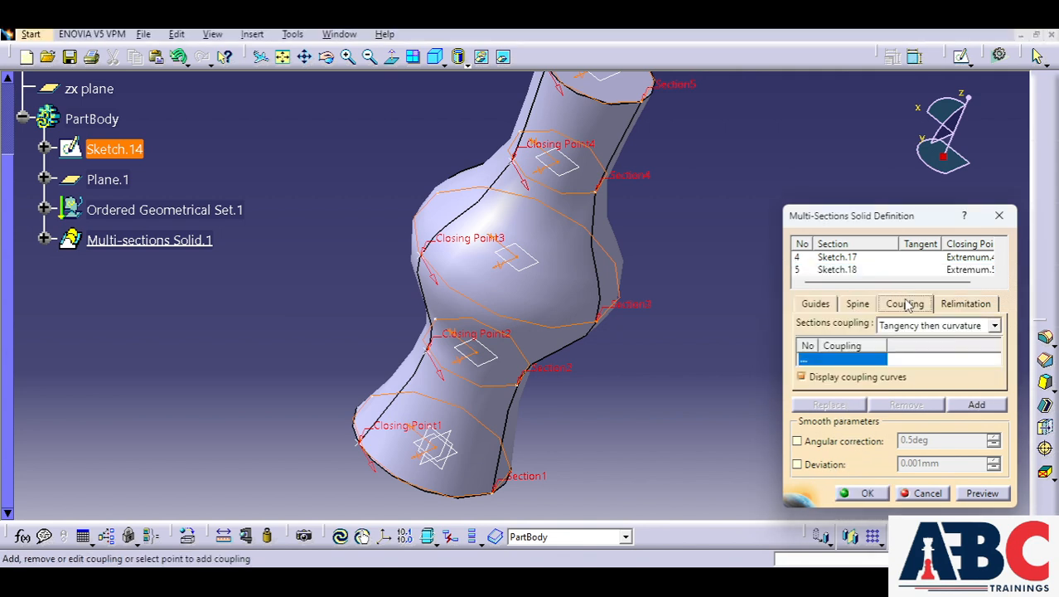
click(954, 306)
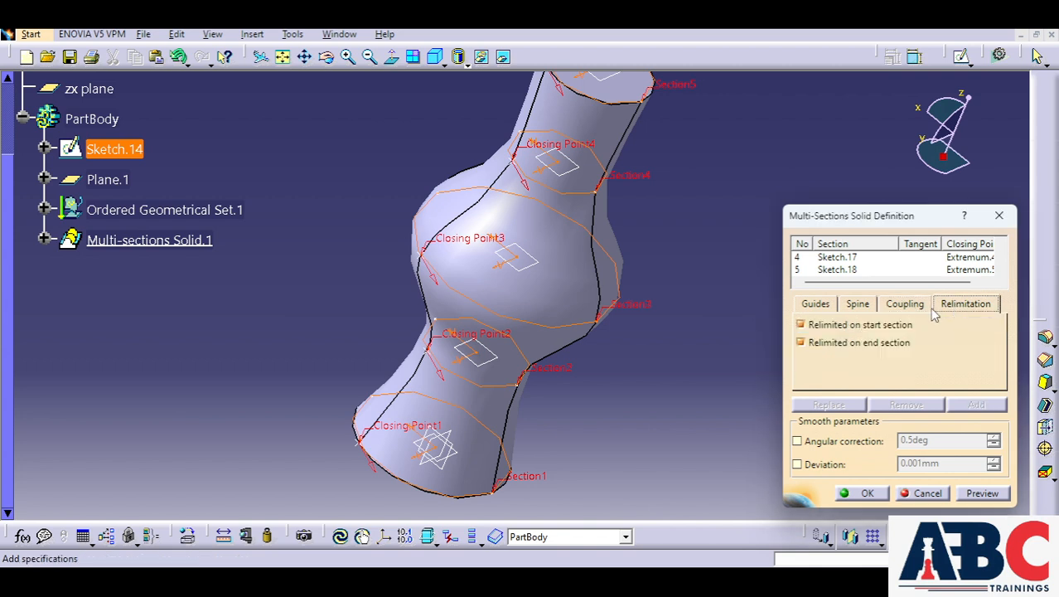
click(828, 305)
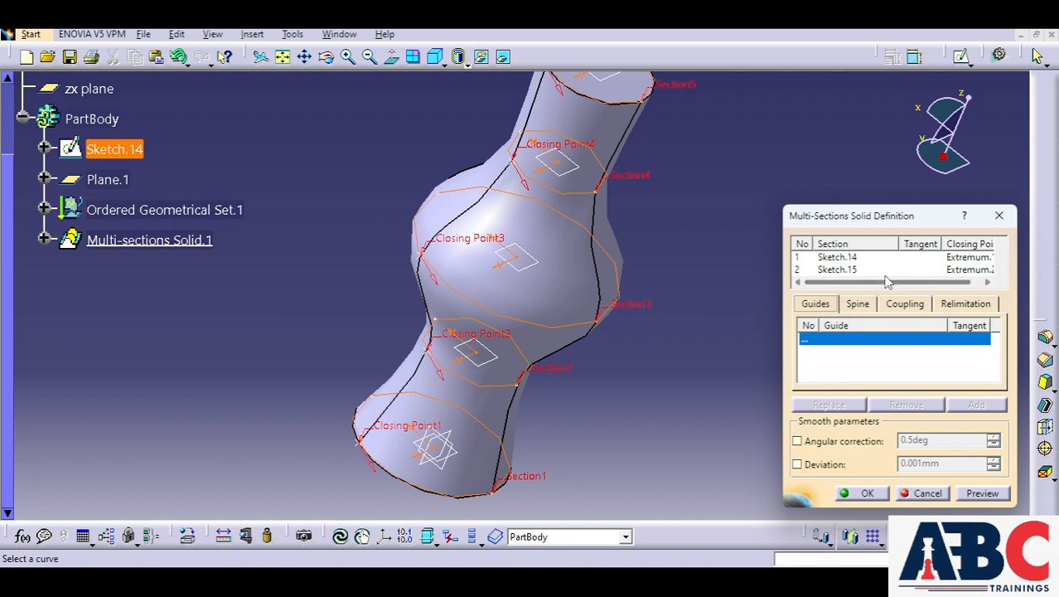
click(512, 390)
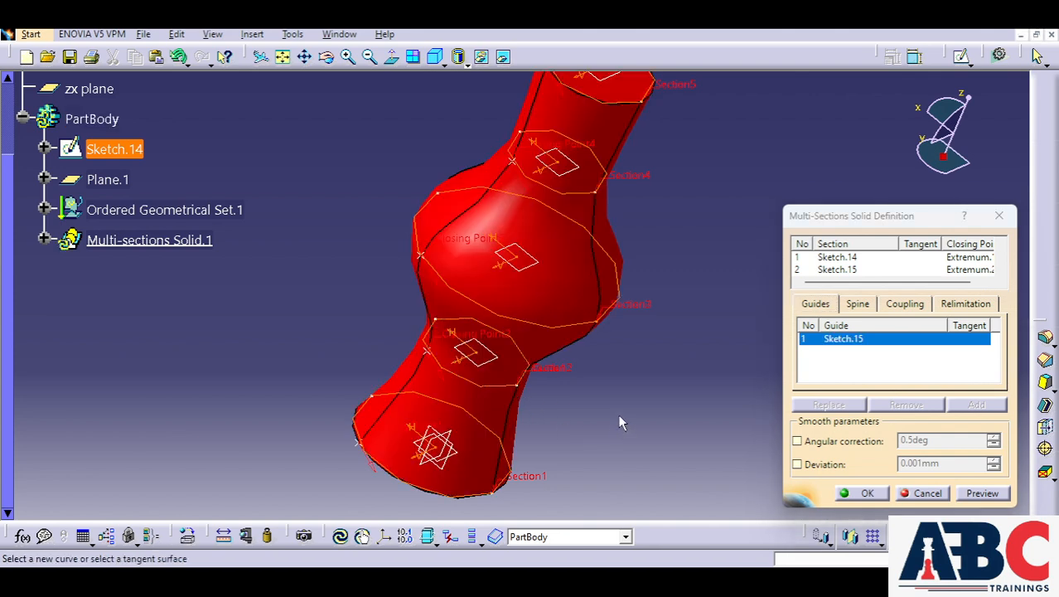
key(Escape)
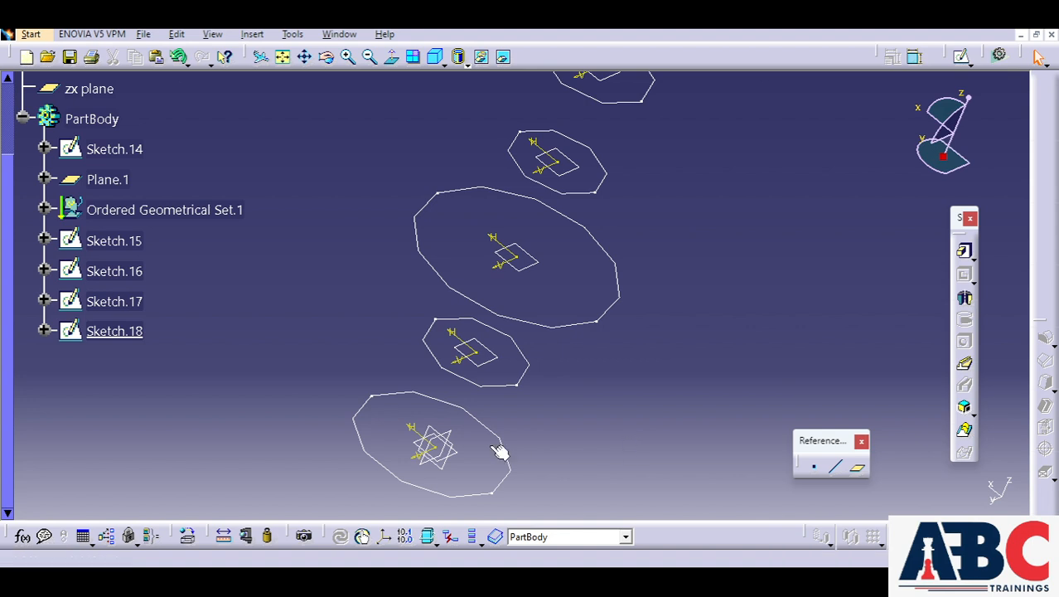
Create a Multi-sections Solid through the five circles, selecting Sketch.14, Sketch.15, Sketch.16, Sketch.17 and Sketch.18 in order.
click(963, 428)
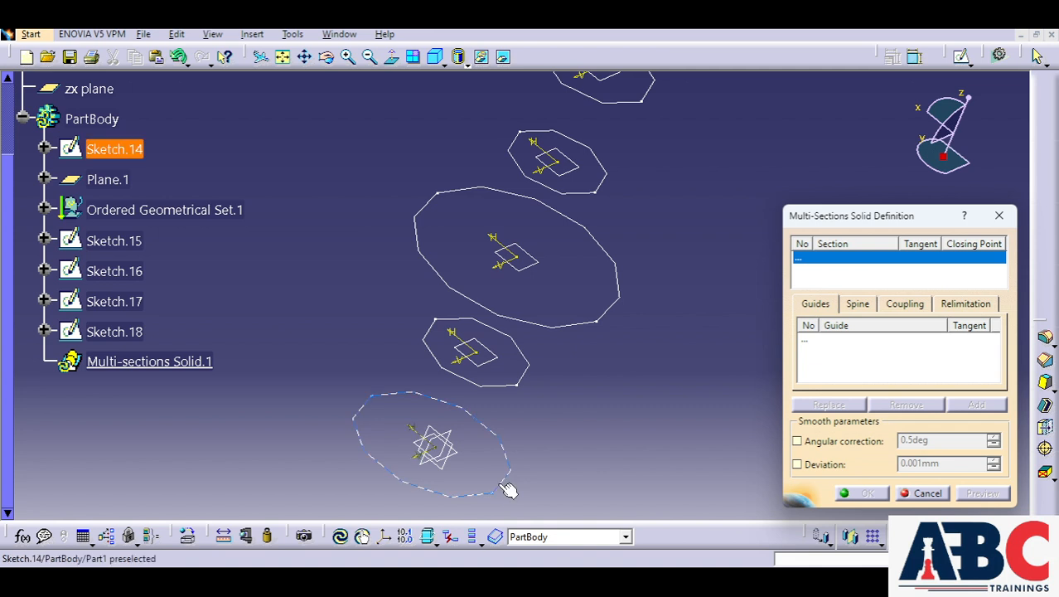
click(501, 491)
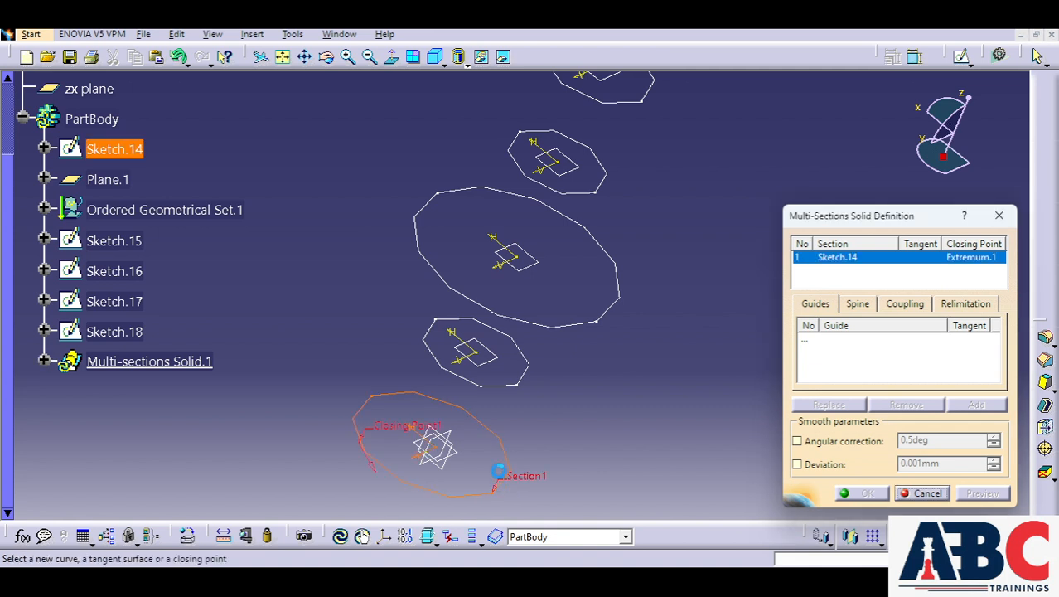
click(517, 385)
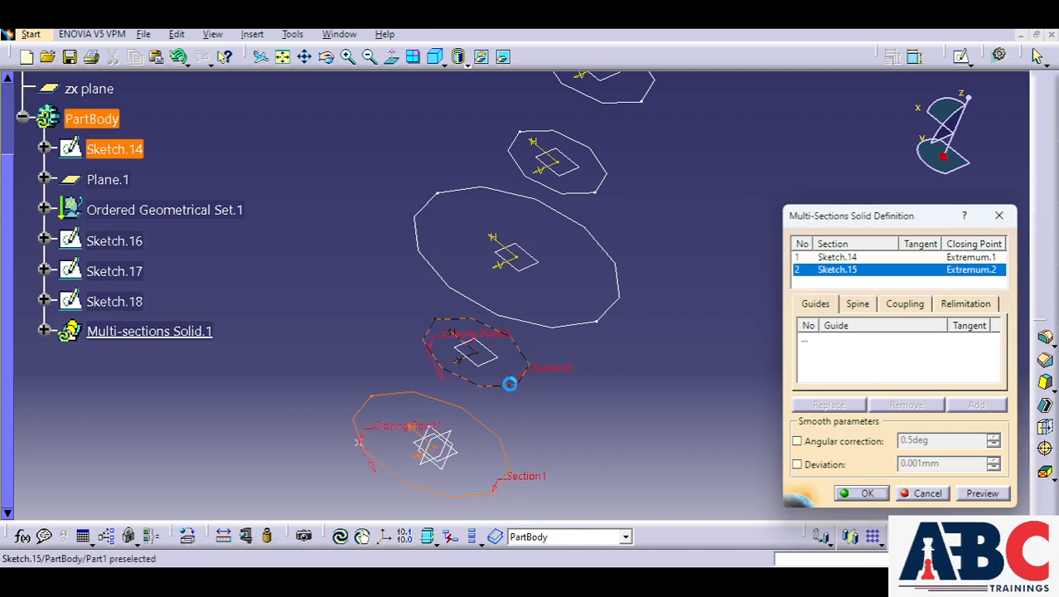
click(522, 320)
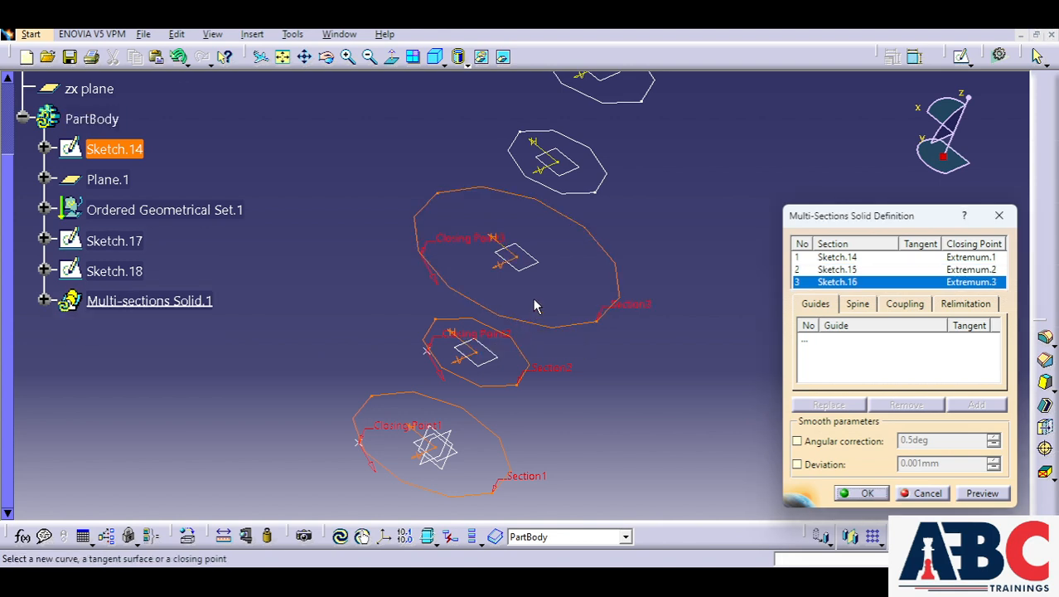
click(577, 198)
click(623, 102)
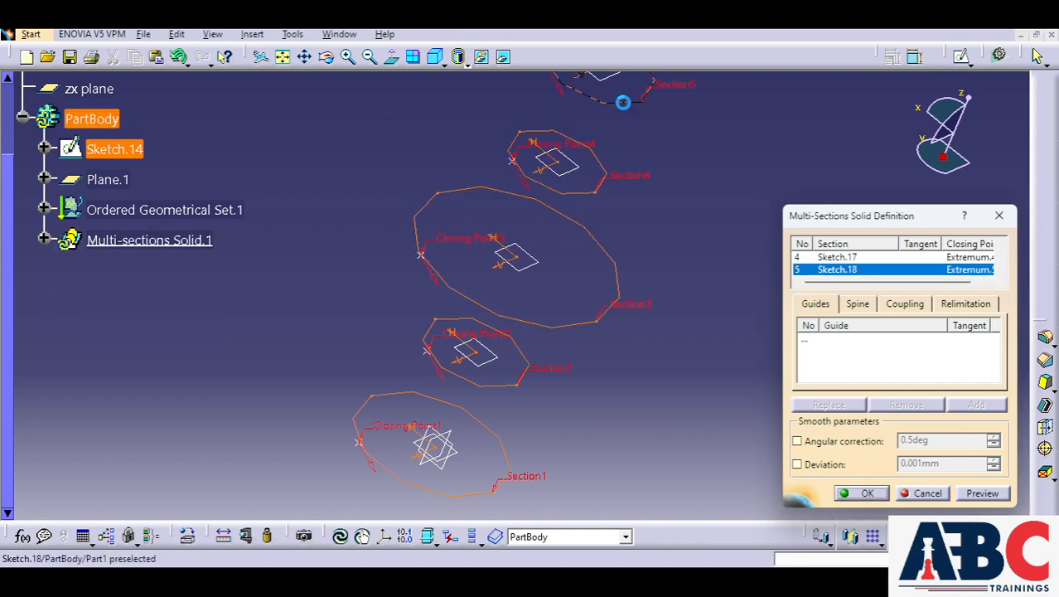
click(984, 494)
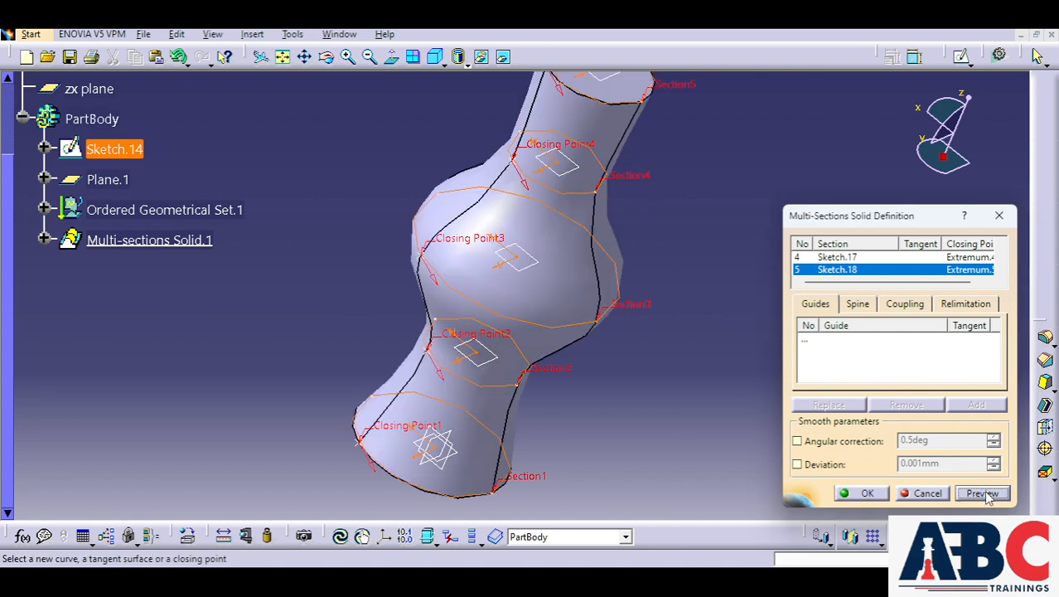
click(864, 494)
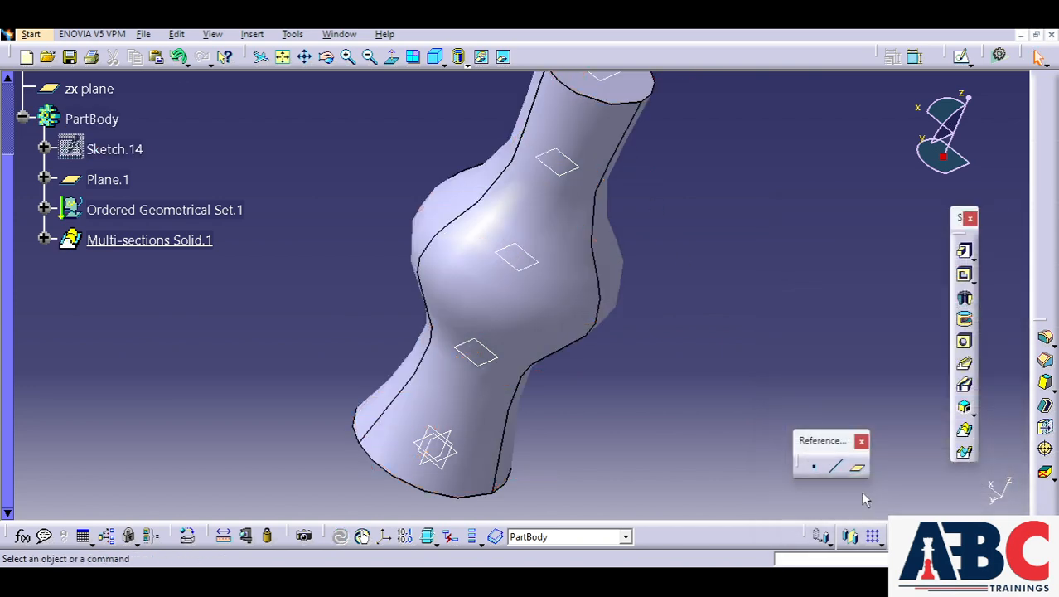
Reopen the Multi-sections Solid for editing, remove section Sketch.15 and preview the resulting shape.
double_click(137, 241)
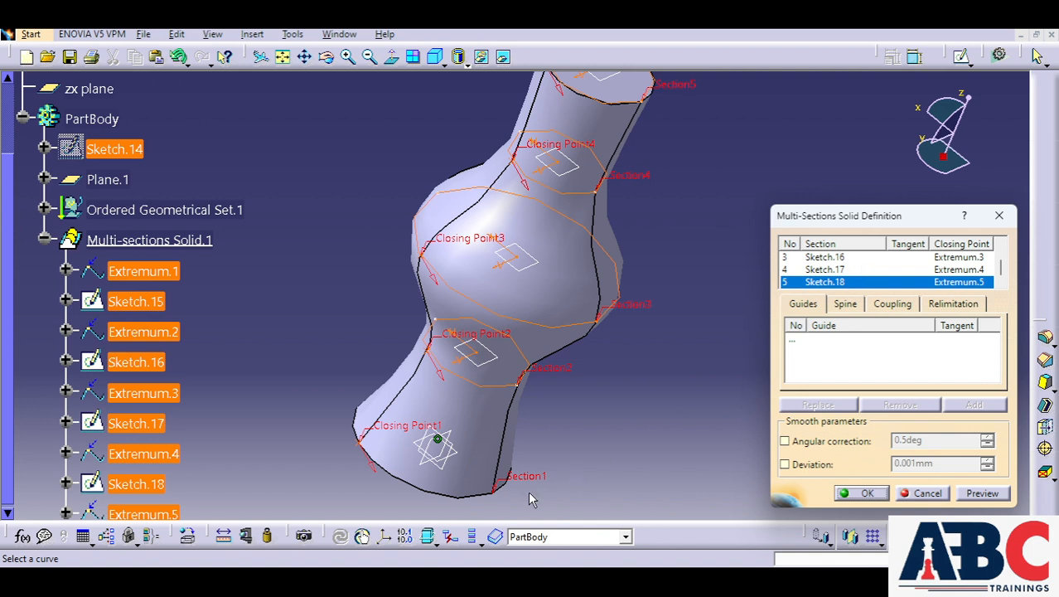
scroll(862, 270, up, 1)
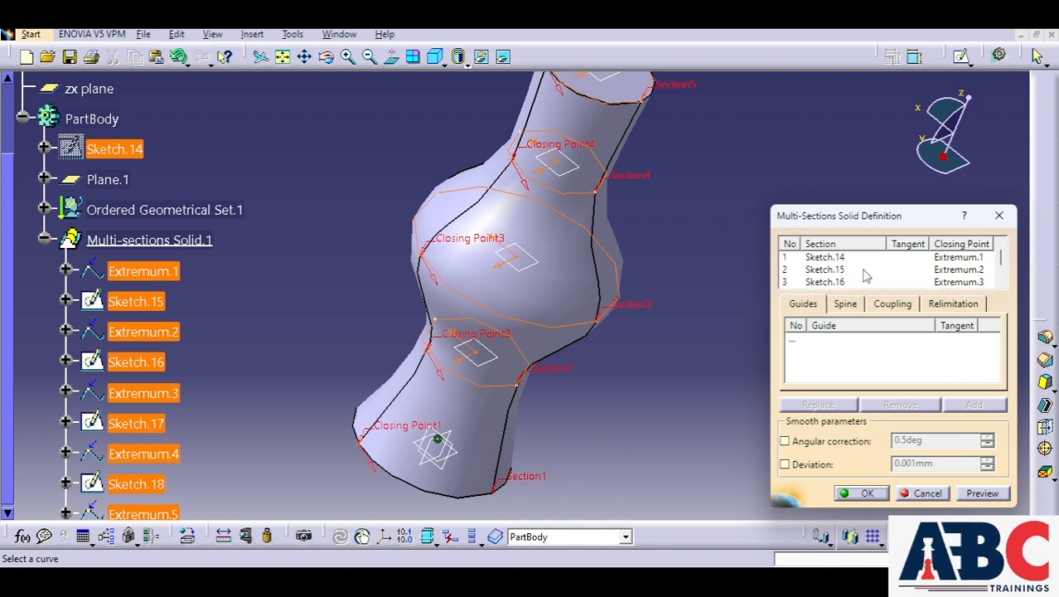
click(862, 270)
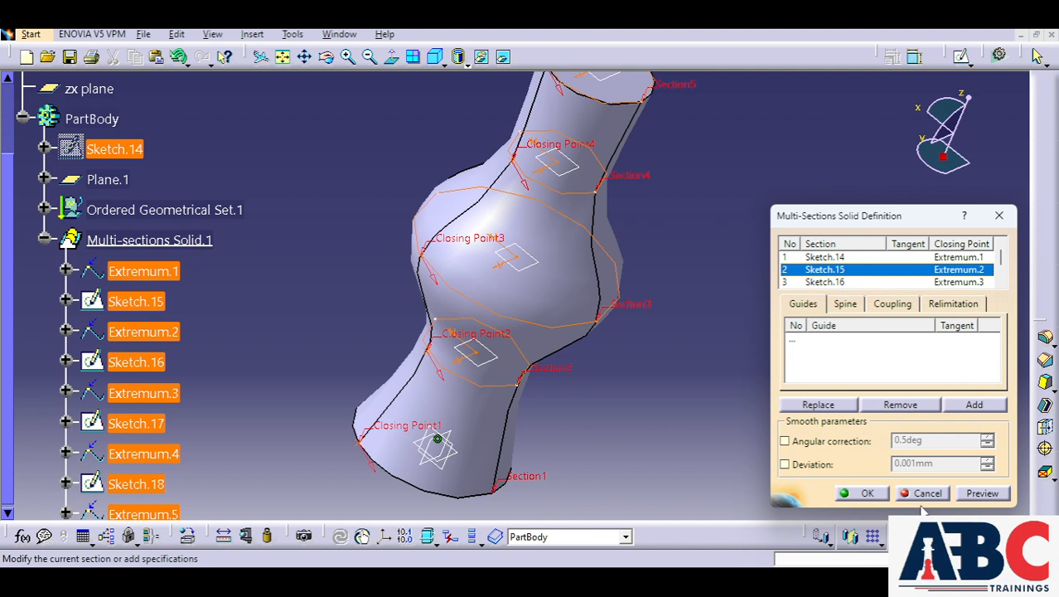
right_click(896, 280)
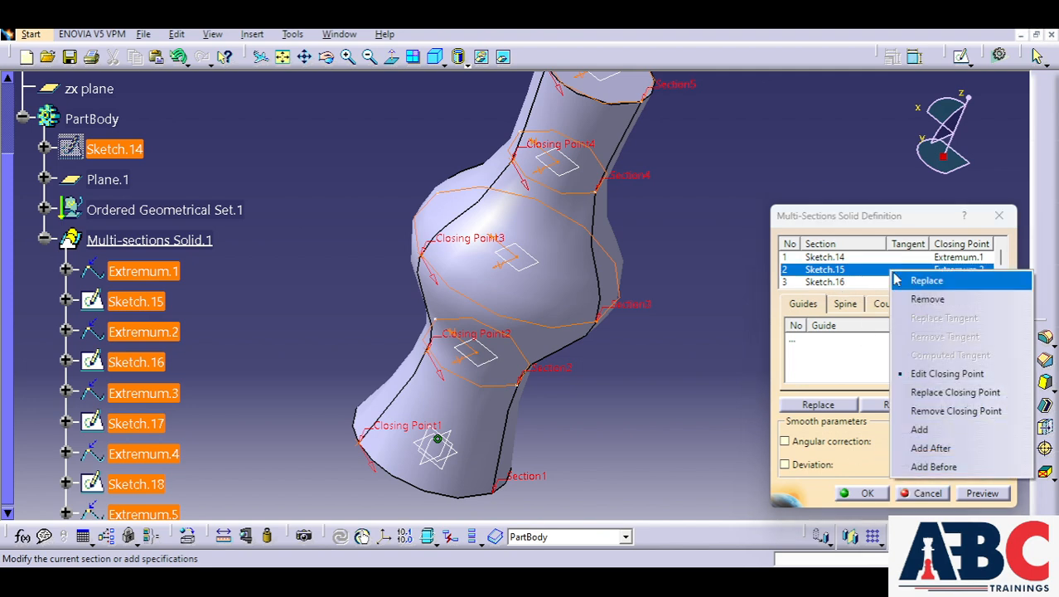
click(928, 300)
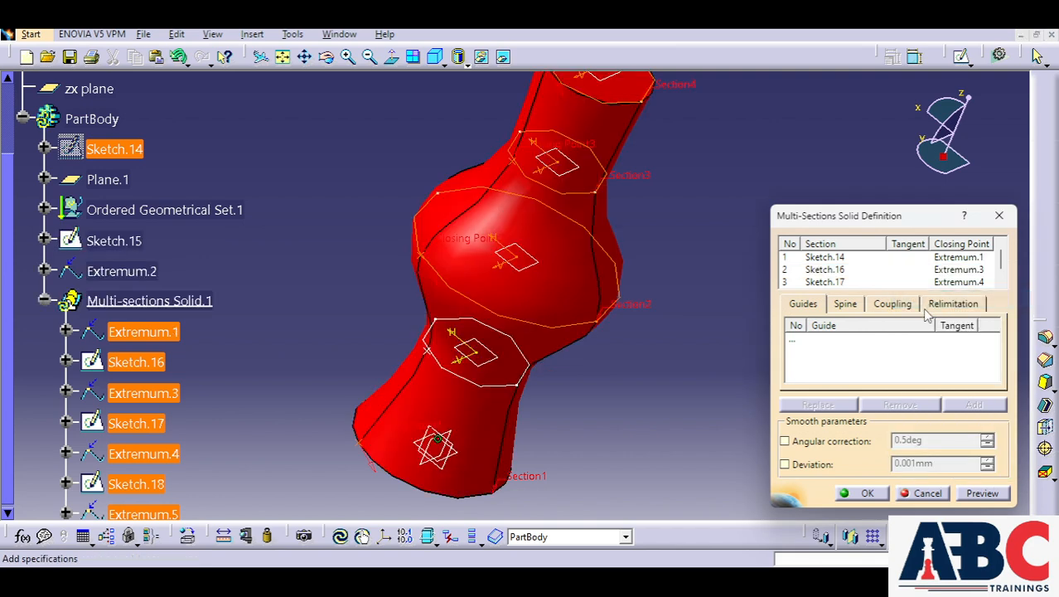
click(983, 494)
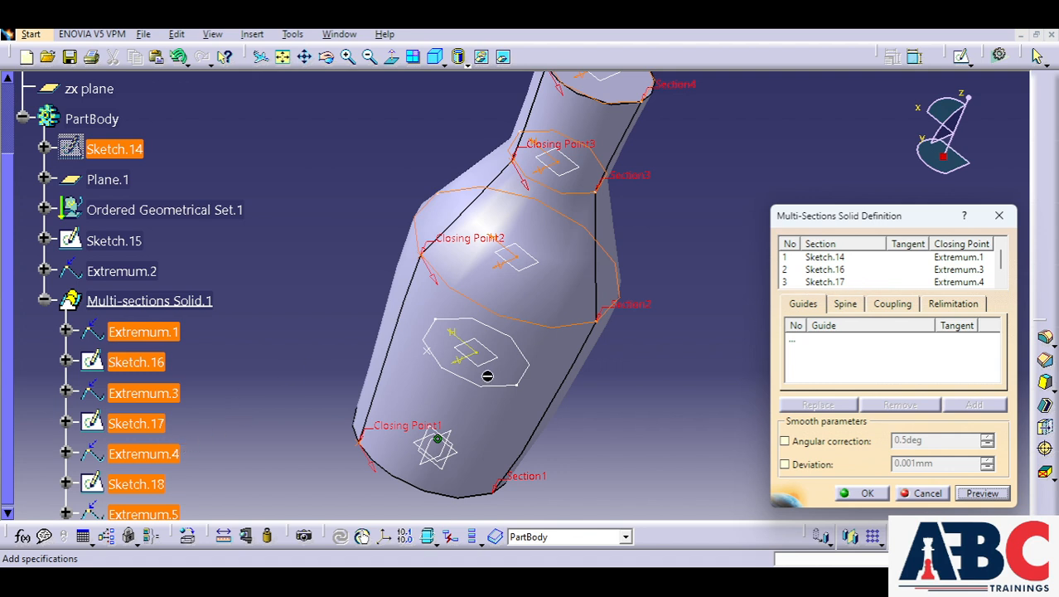
Try to add Sketch.15 back to the end of the solid's section list and preview the shape.
click(850, 259)
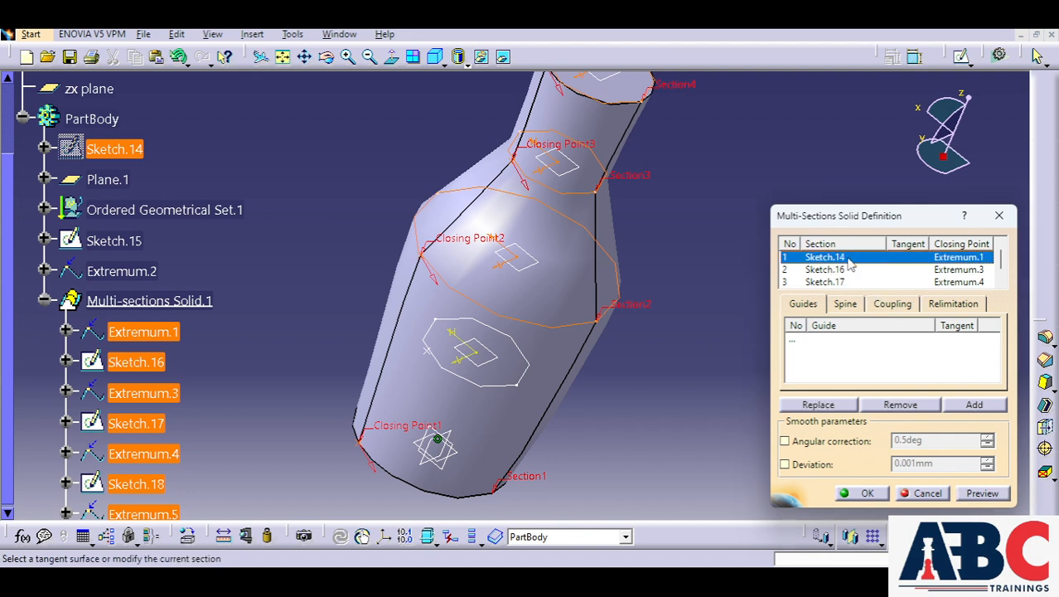
click(971, 402)
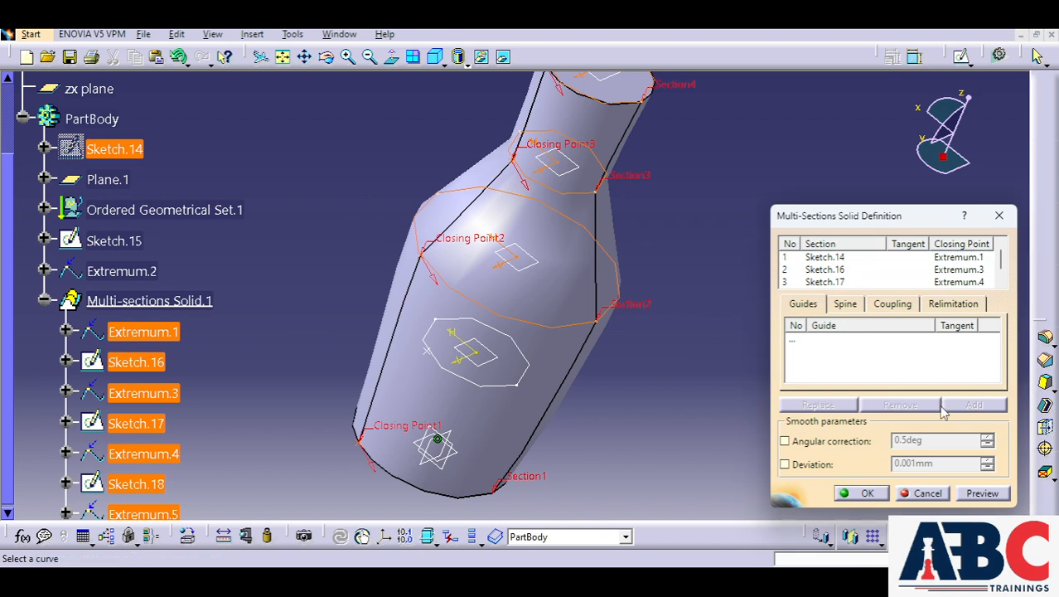
click(507, 380)
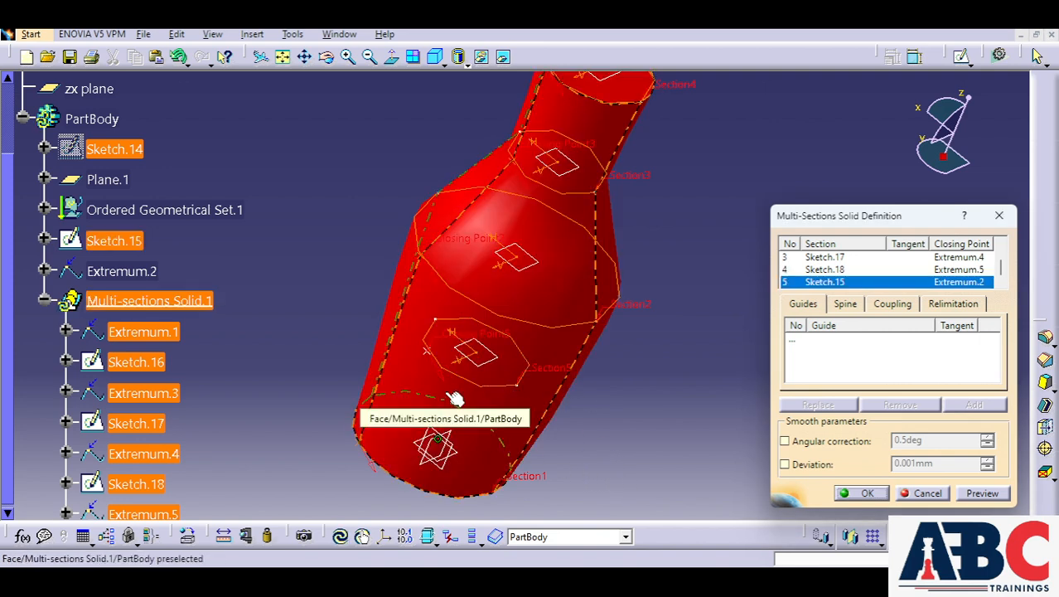
click(982, 493)
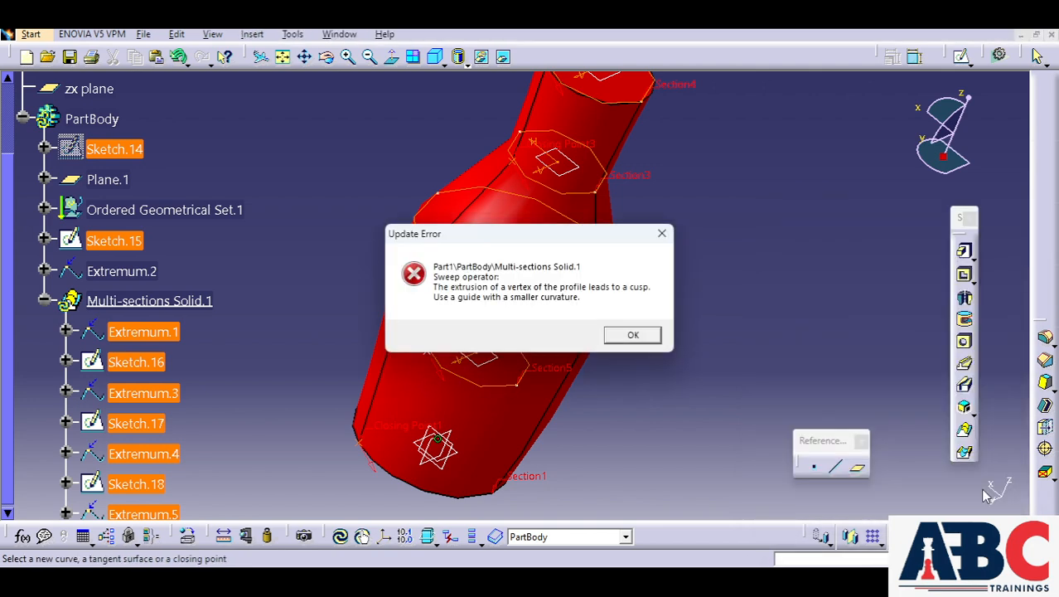
click(654, 336)
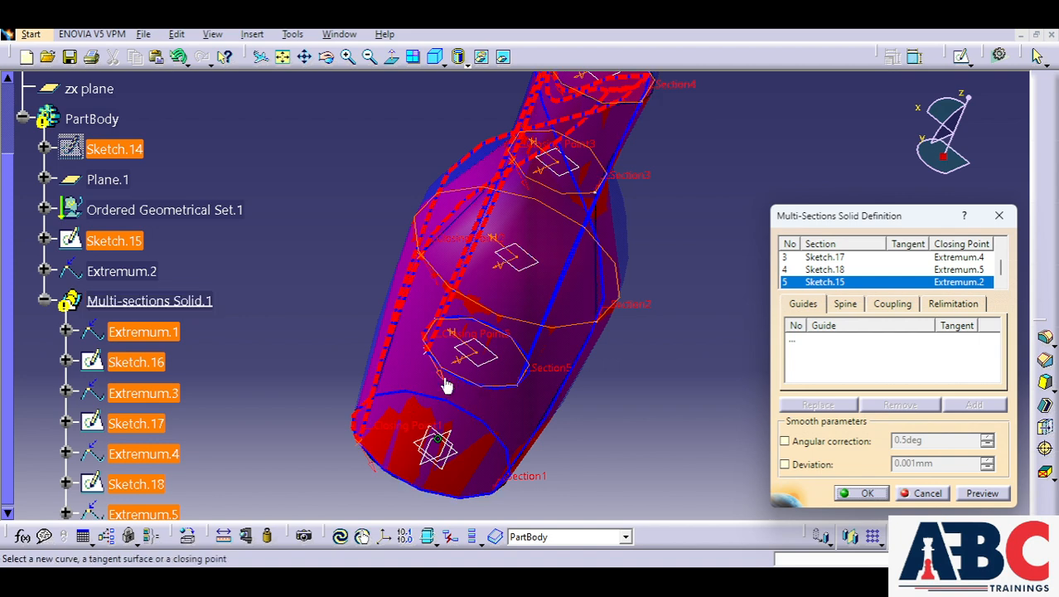
click(980, 494)
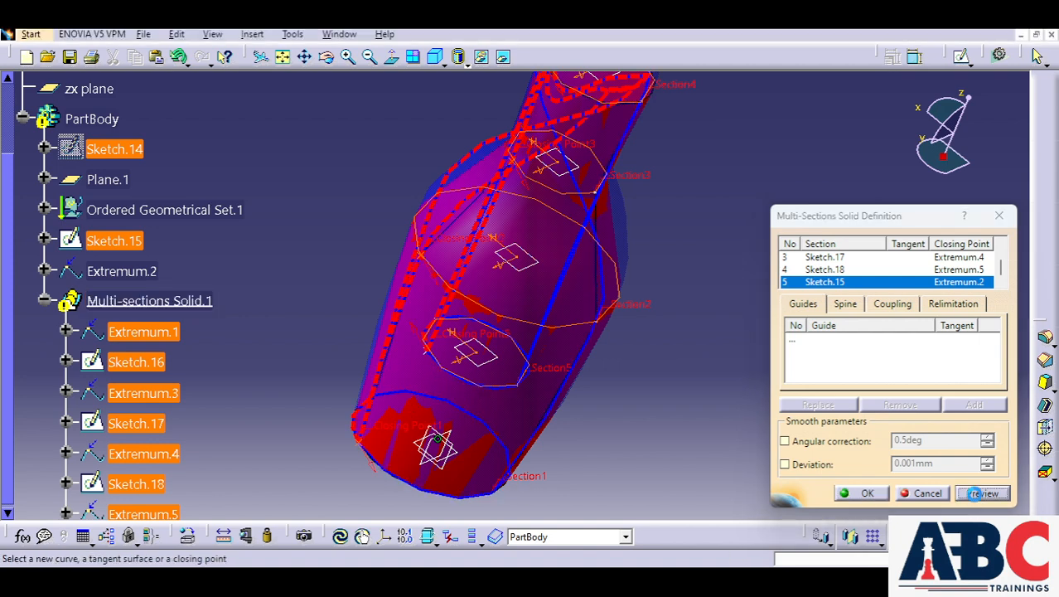
click(654, 340)
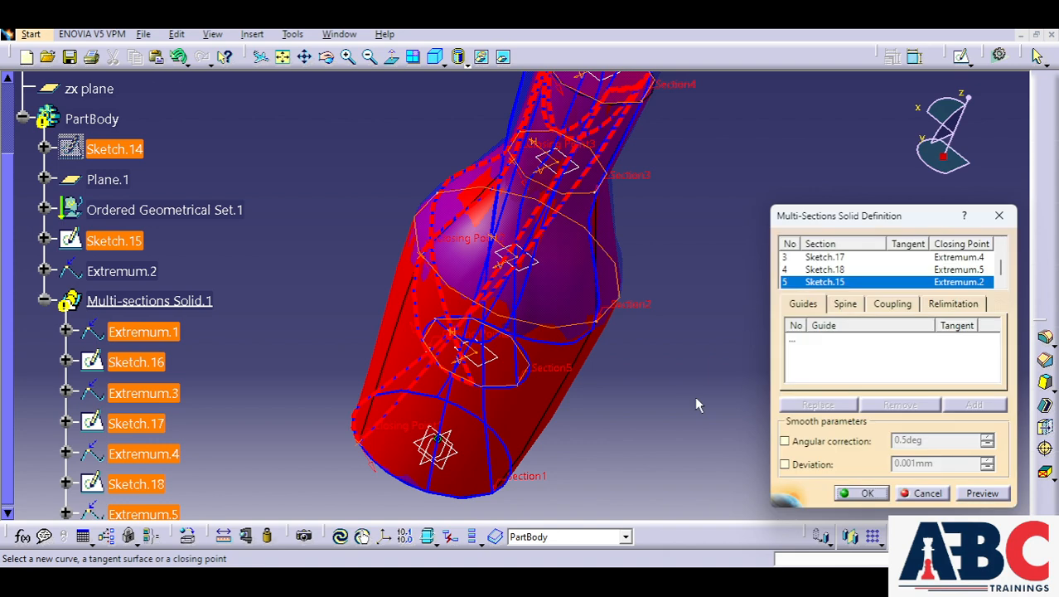
Discard the pending section changes to the Multi-sections Solid.
click(934, 494)
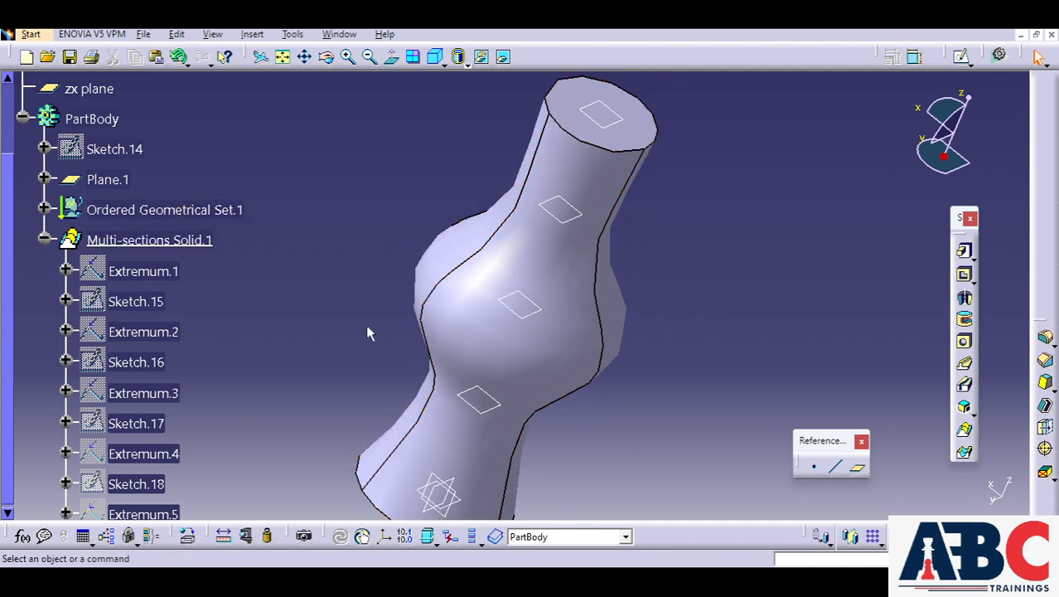
middle_drag(371, 330, 409, 320)
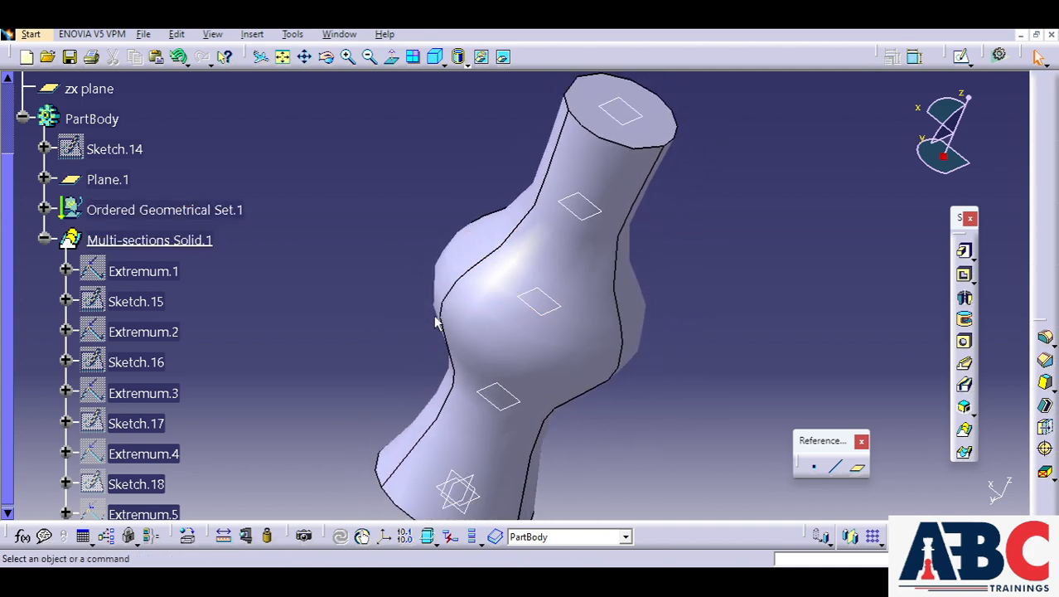
scroll(557, 263, down, 3)
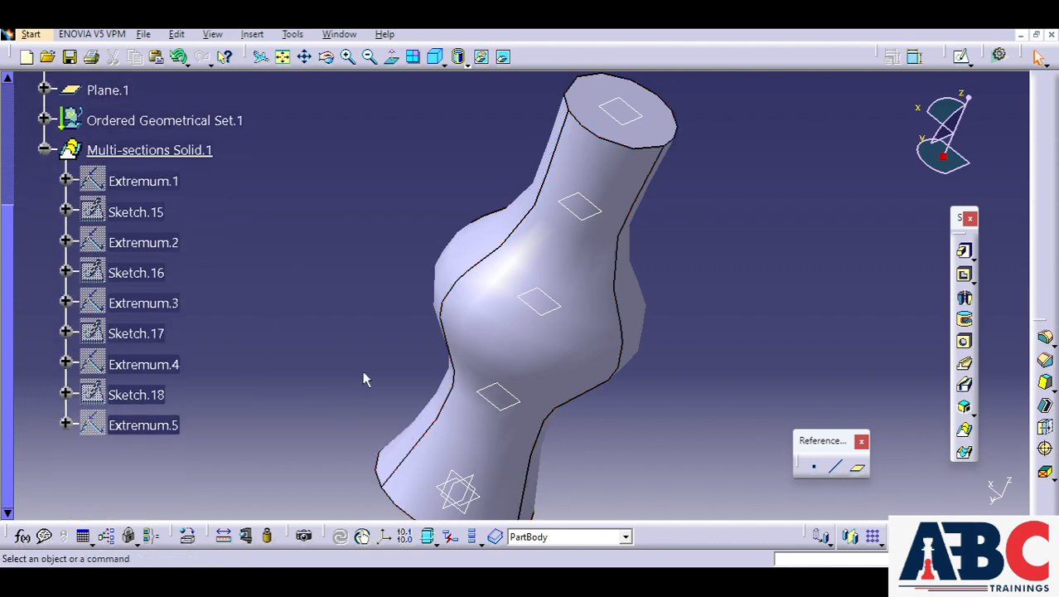
middle_drag(457, 475, 431, 423)
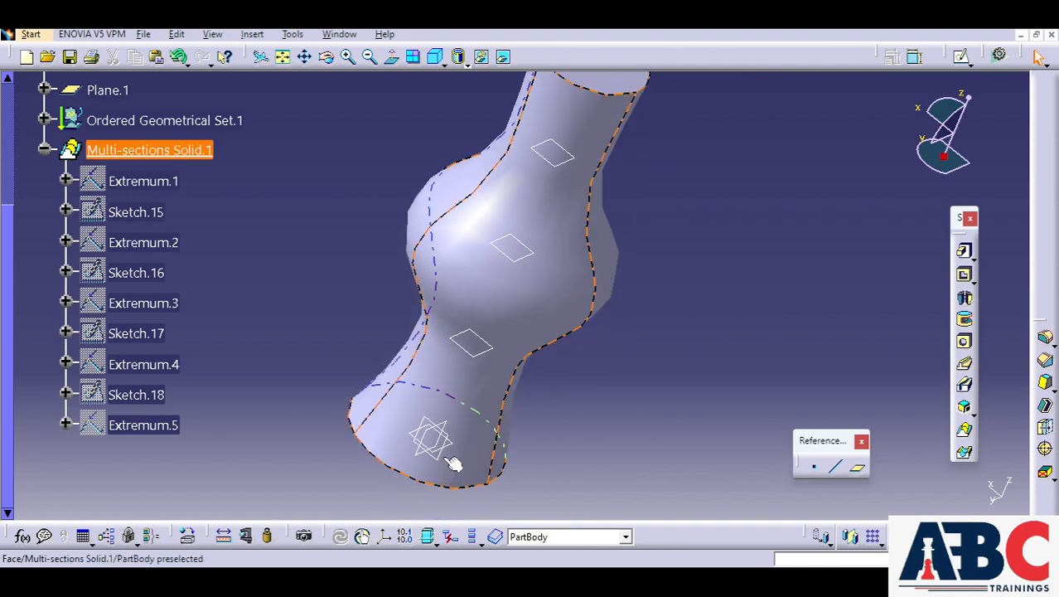
Sketch a rectangle on the yz plane, starting on the vertical axis above the solid and covering one half beyond its lower end.
click(437, 429)
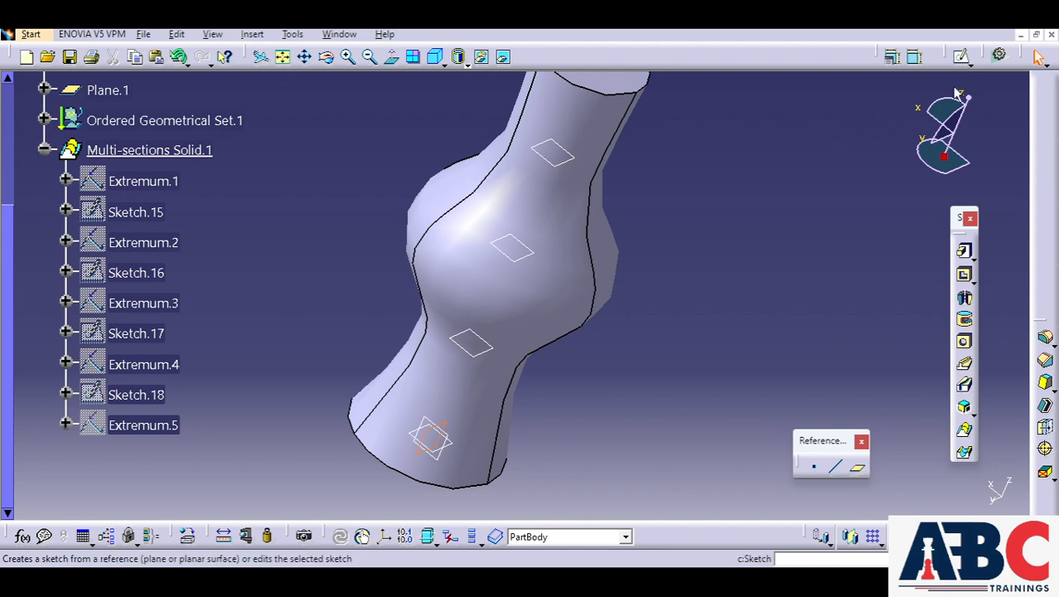
click(961, 61)
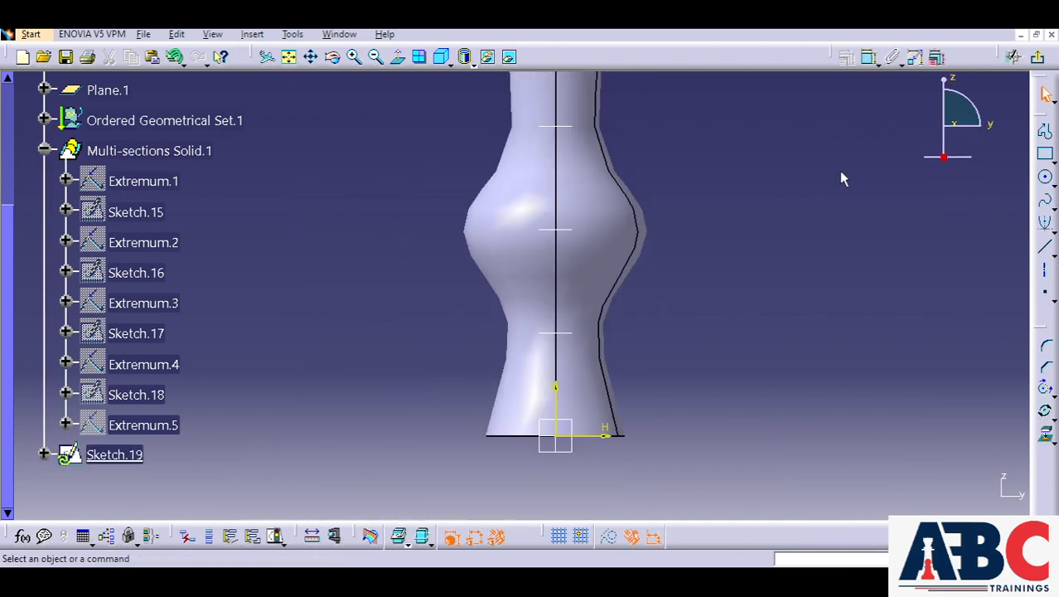
middle_drag(480, 315, 458, 380)
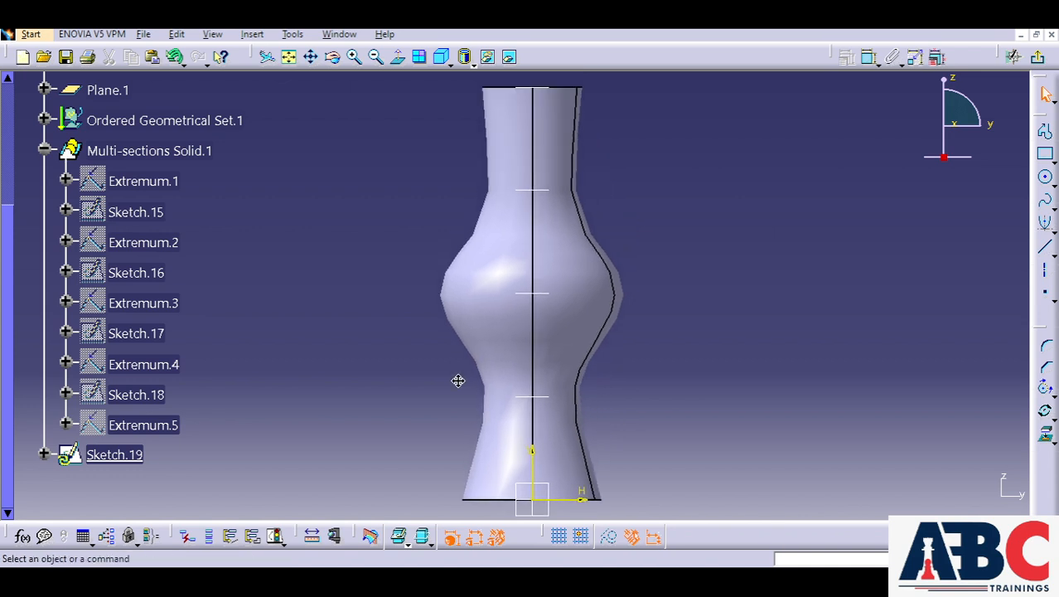
click(376, 56)
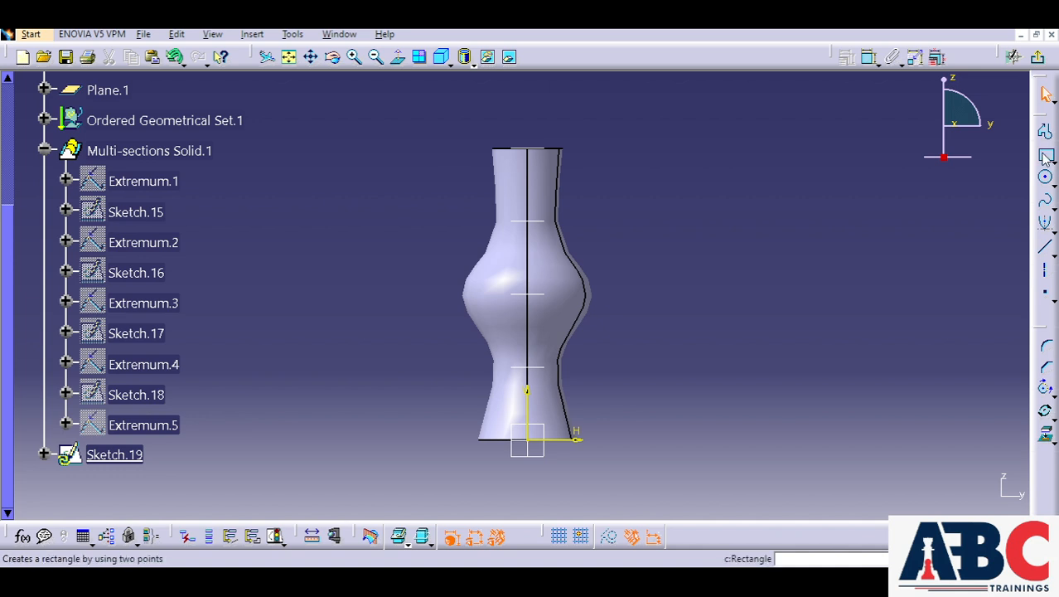
click(1046, 157)
click(527, 117)
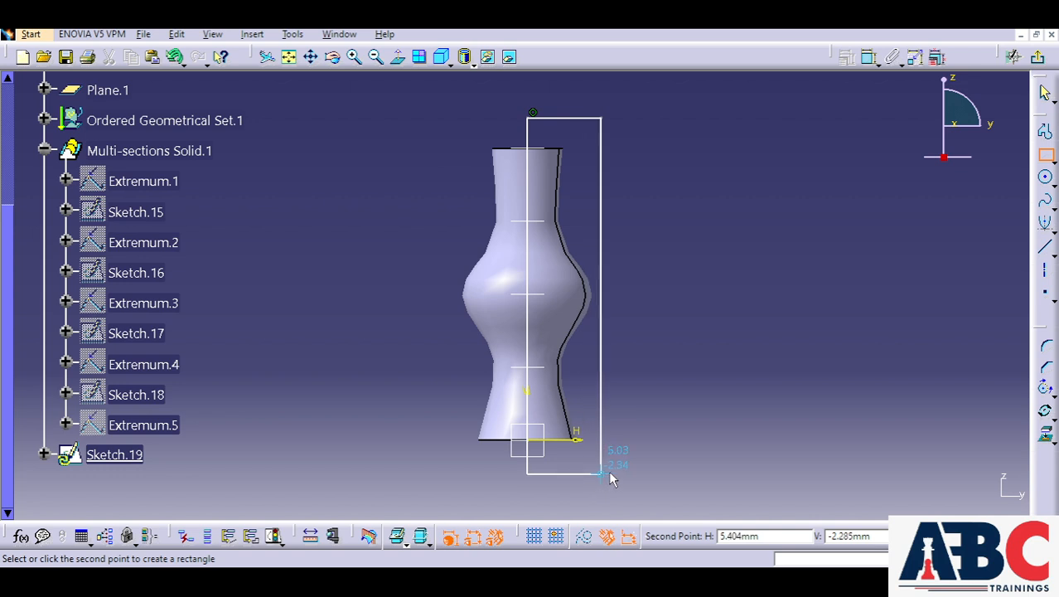
click(659, 455)
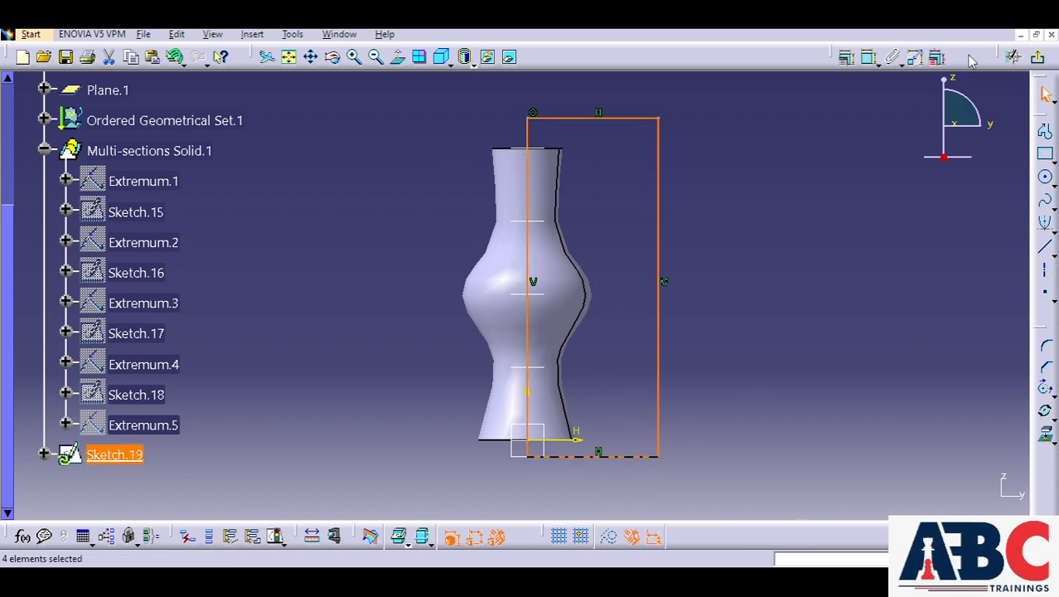
click(1037, 56)
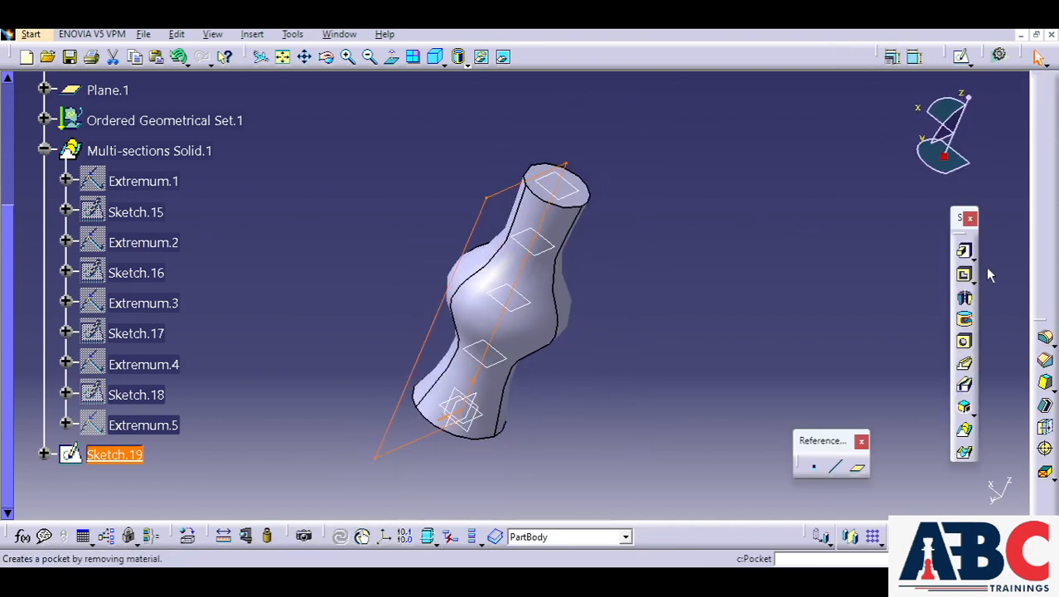
Pad the rectangle 10 mm with mirrored extent, enclosing half of the multi-sections solid.
click(966, 254)
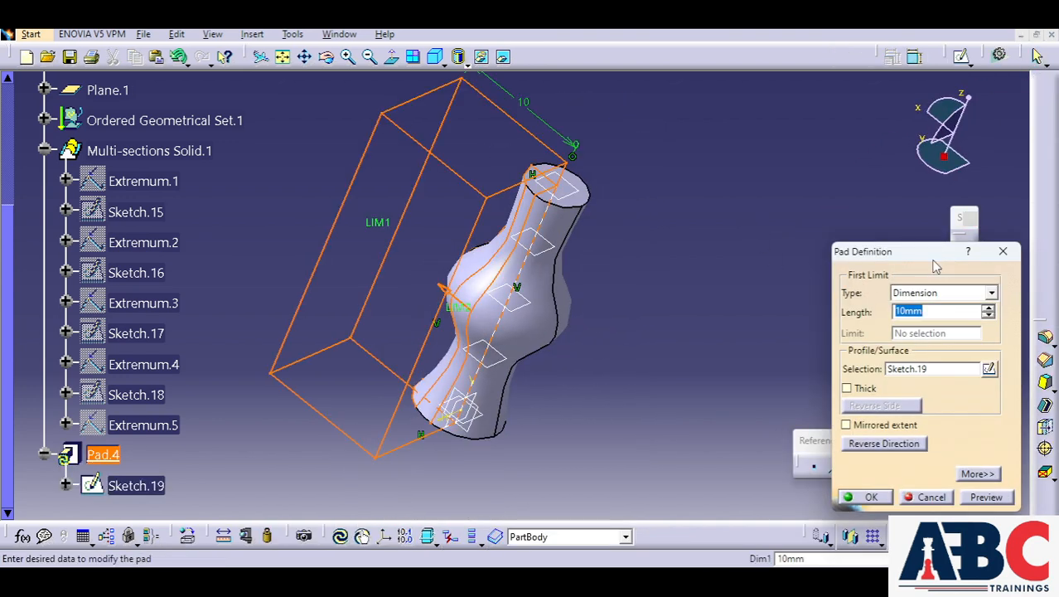
click(885, 425)
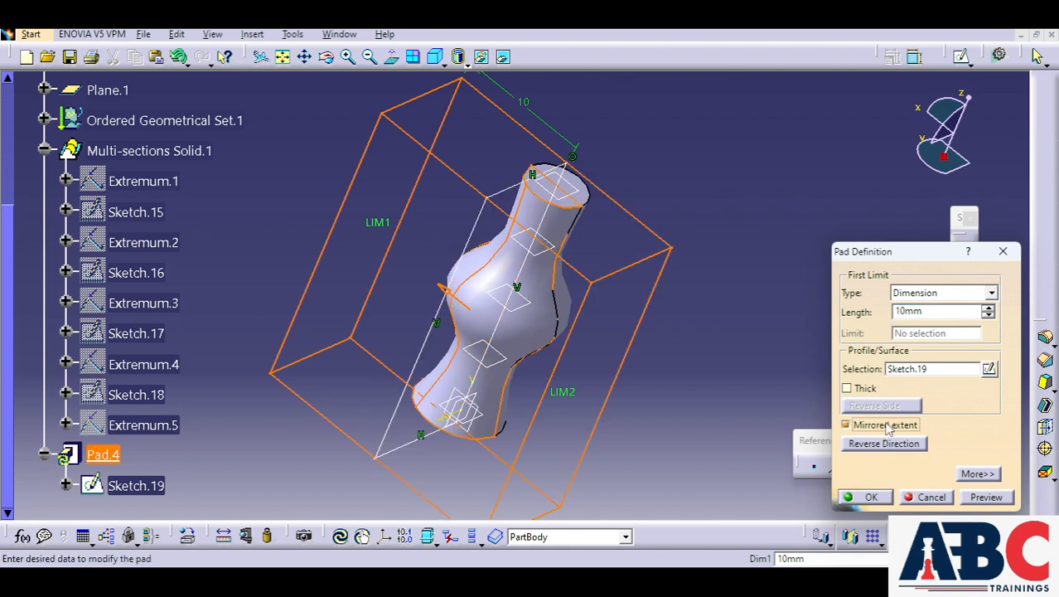
click(870, 500)
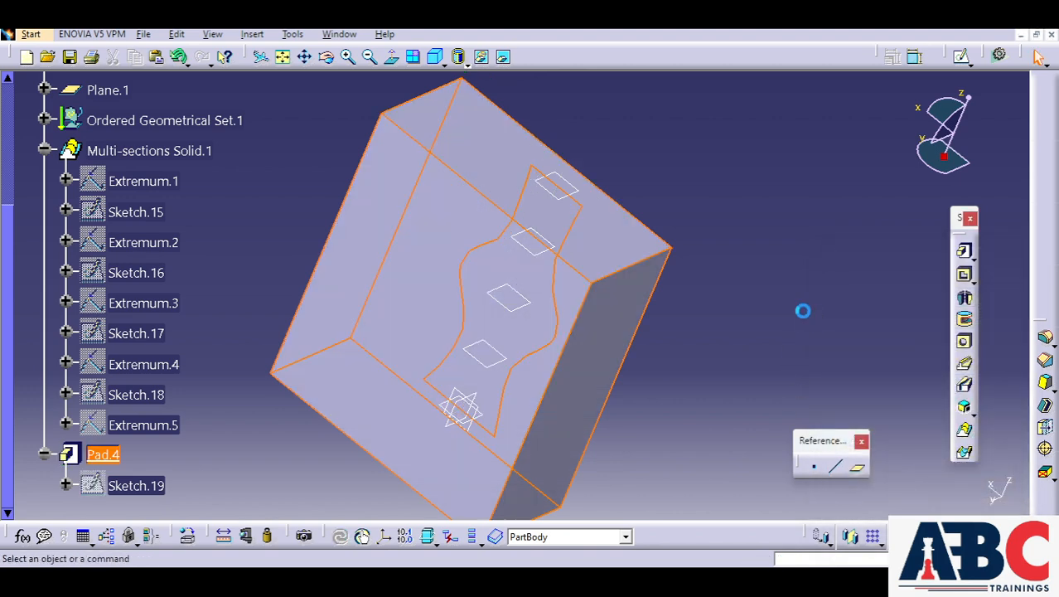
middle_drag(805, 315, 418, 343)
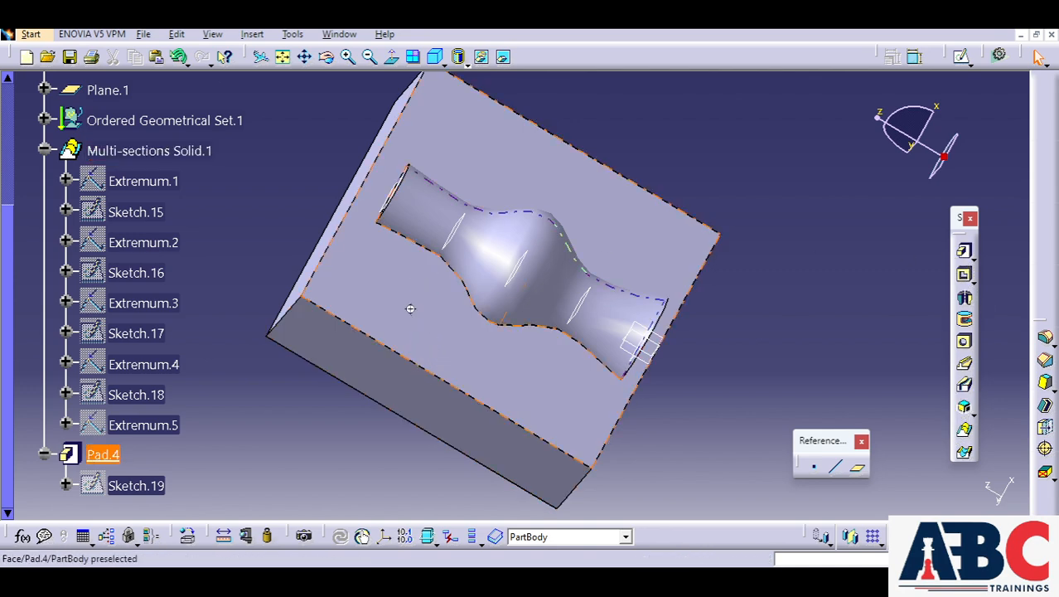
middle_drag(409, 307, 497, 348)
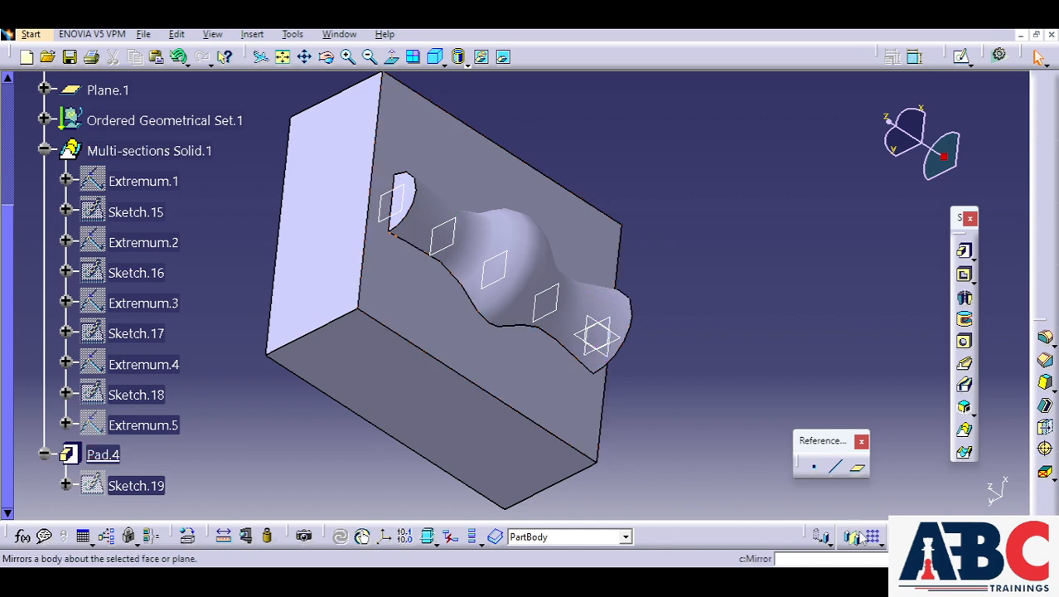
Try to define a Removed Multi-sections Solid from the block's flat face and the solid's curved surface, and cancel the definition.
click(965, 456)
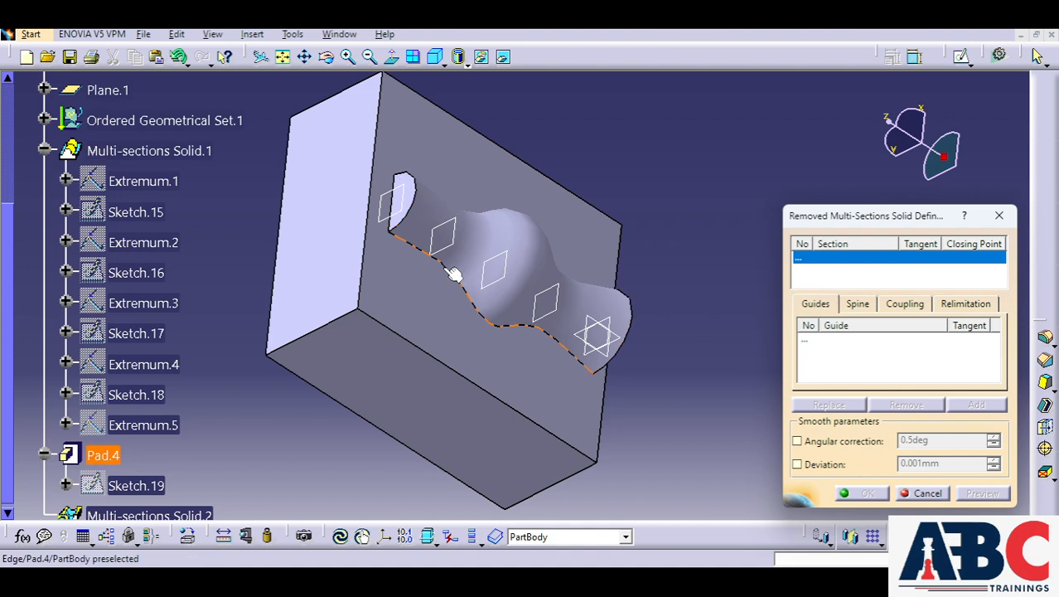
click(441, 324)
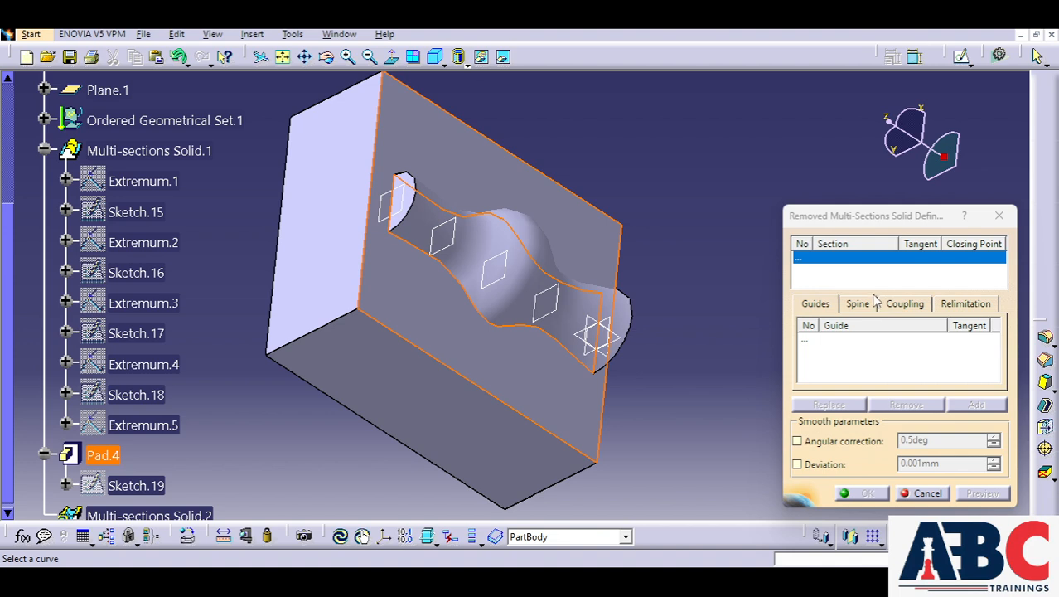
click(531, 304)
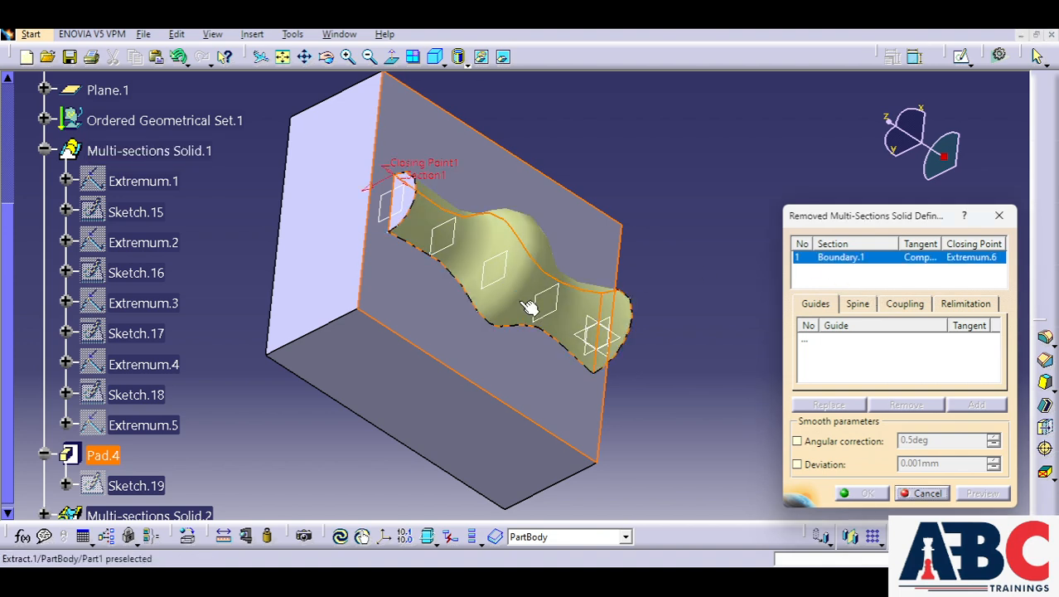
click(920, 494)
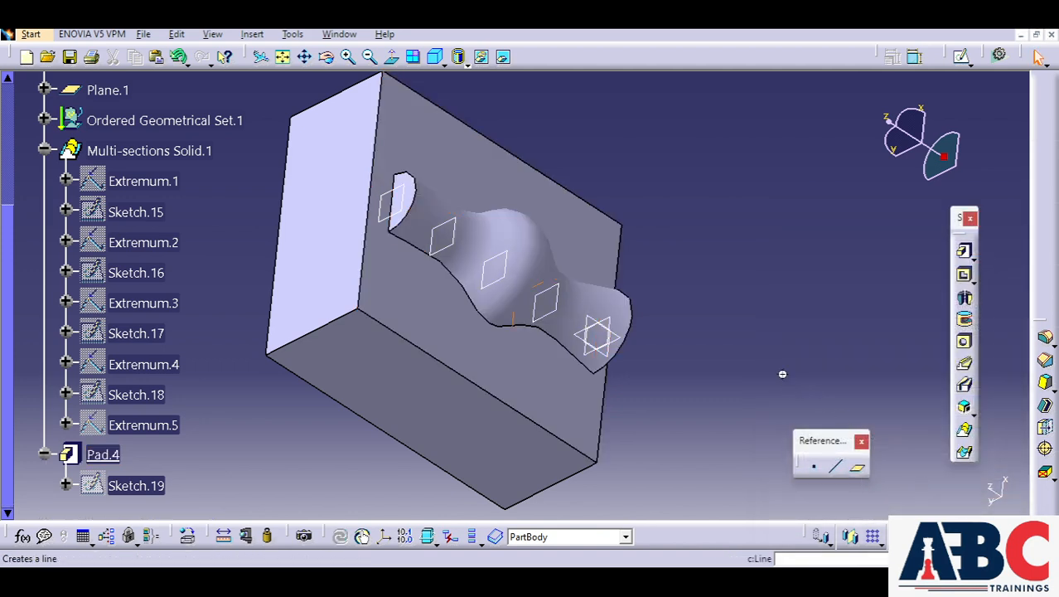
Delete Pad.4 together with its aggregated sketch.
middle_drag(779, 368, 469, 466)
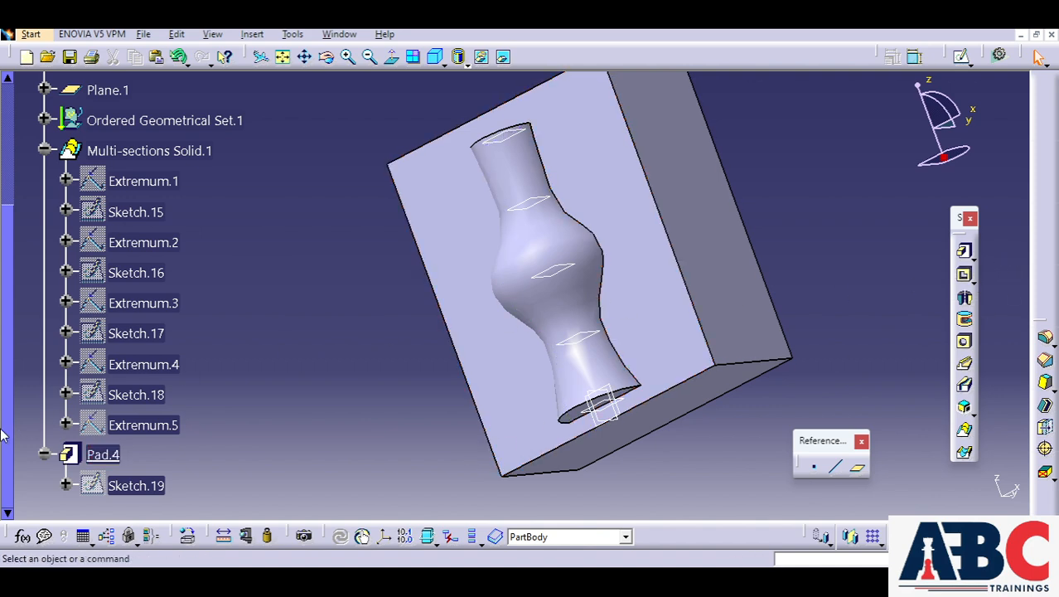
click(108, 456)
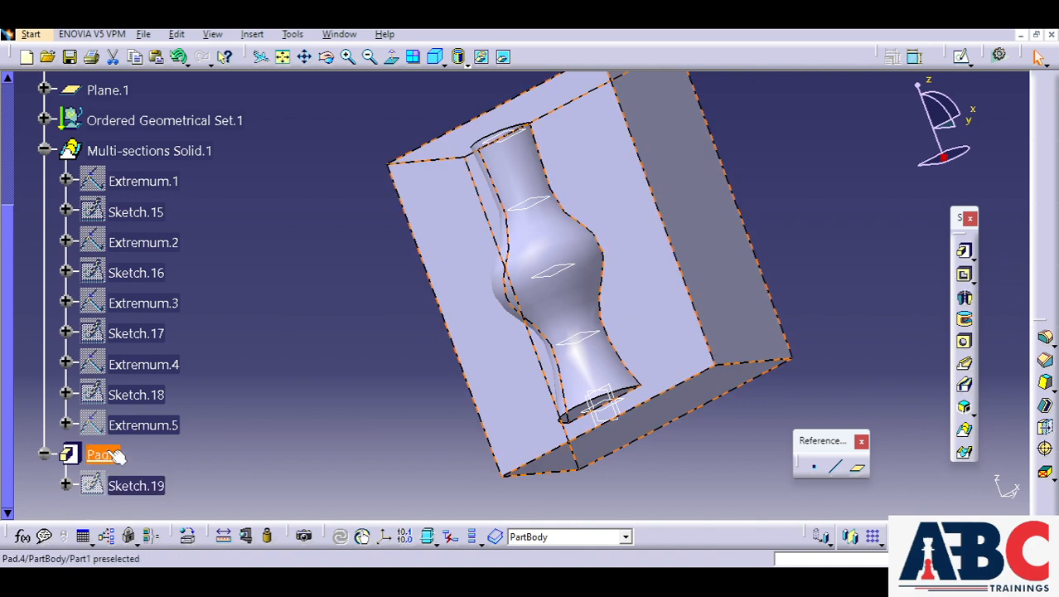
right_click(110, 455)
click(142, 349)
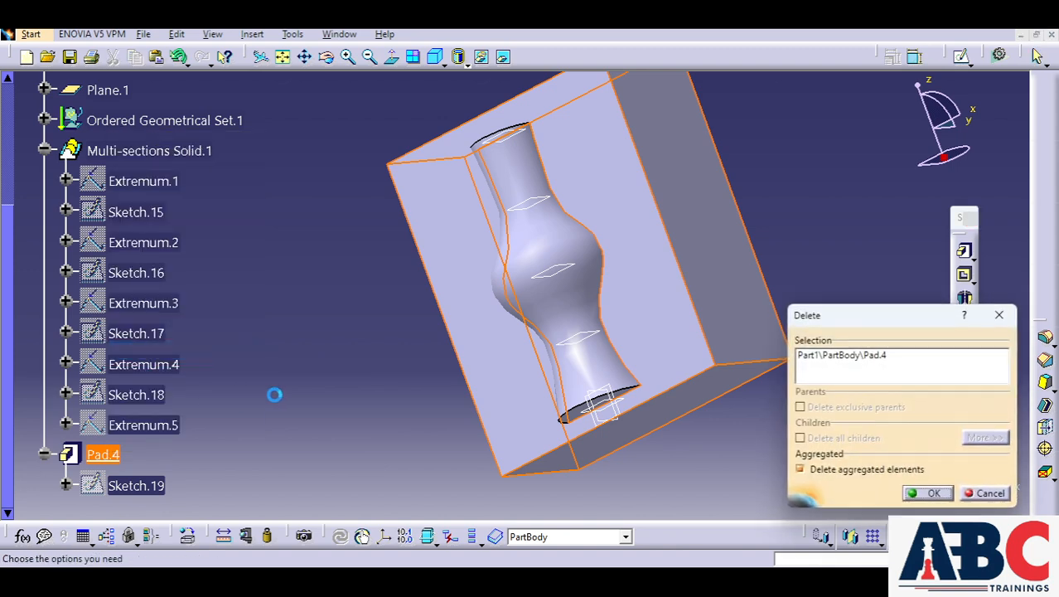
click(928, 493)
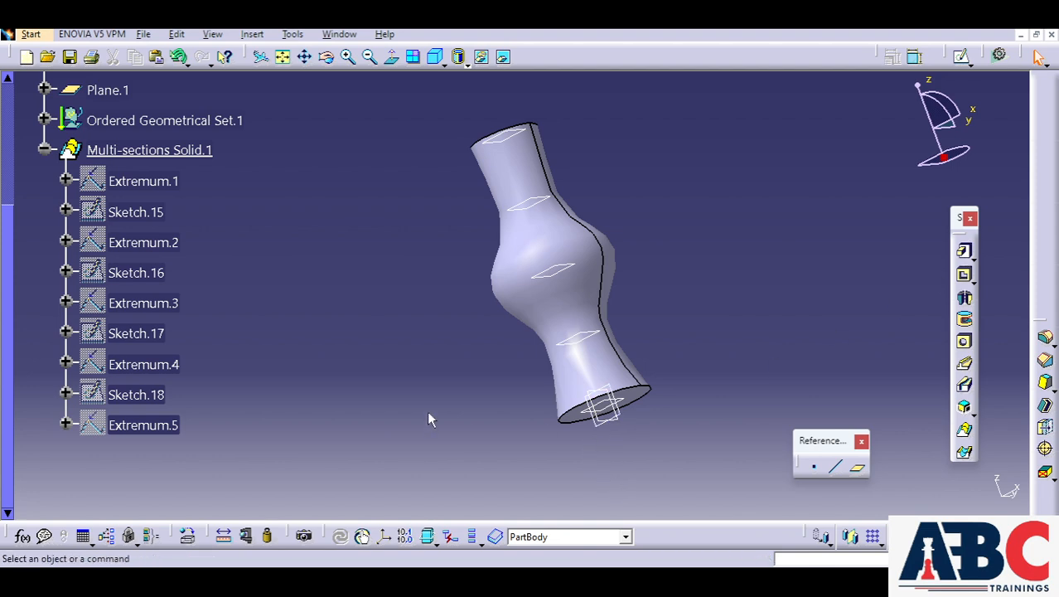
Sketch a rectangle on the zx plane covering one half of the solid, starting on the vertical axis about 22.3 mm above the origin.
middle_drag(443, 374, 585, 460)
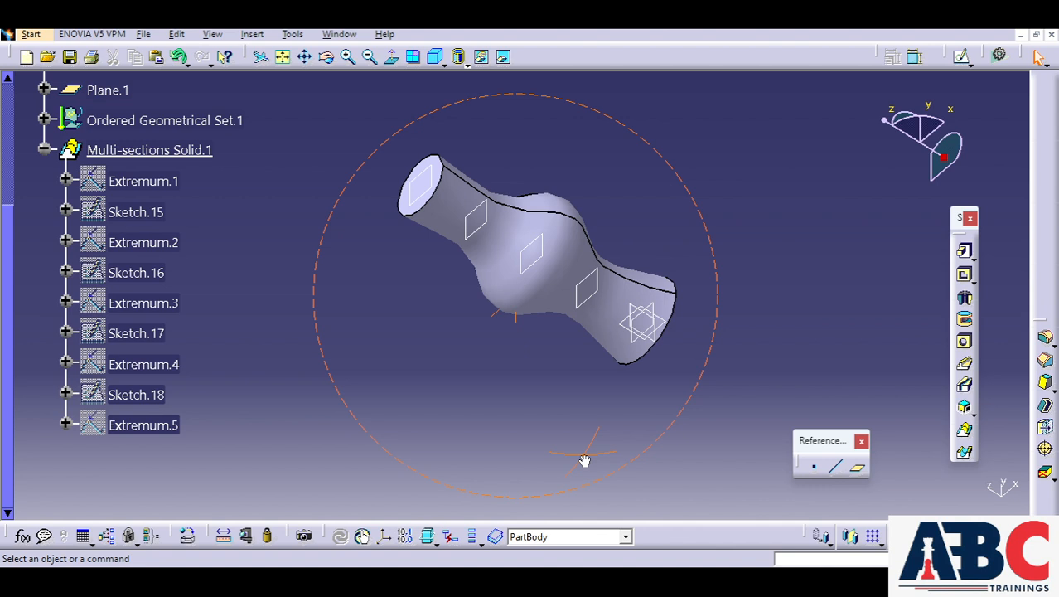
click(642, 316)
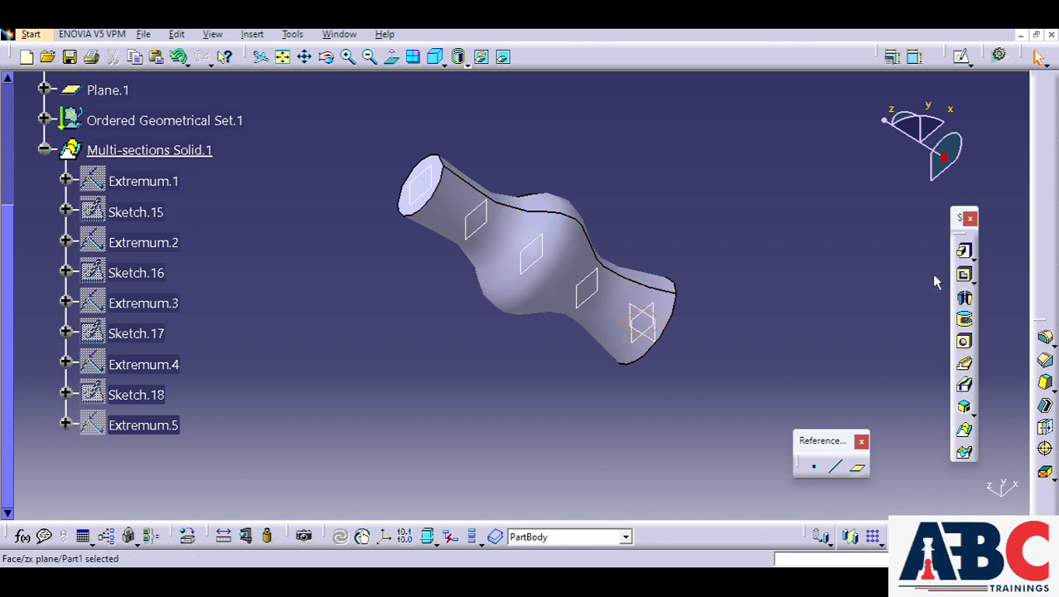
click(966, 63)
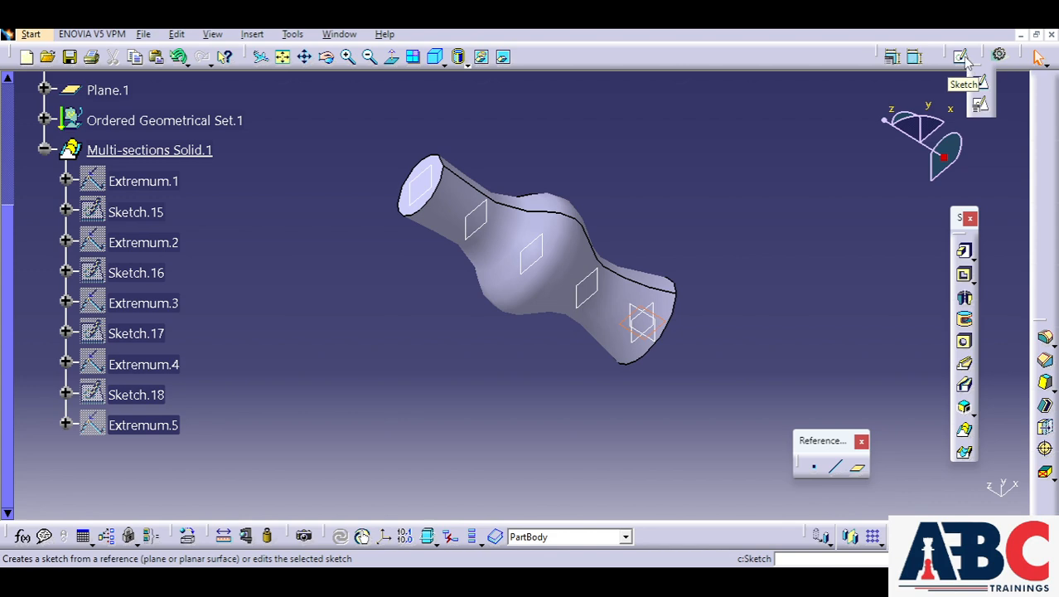
click(962, 58)
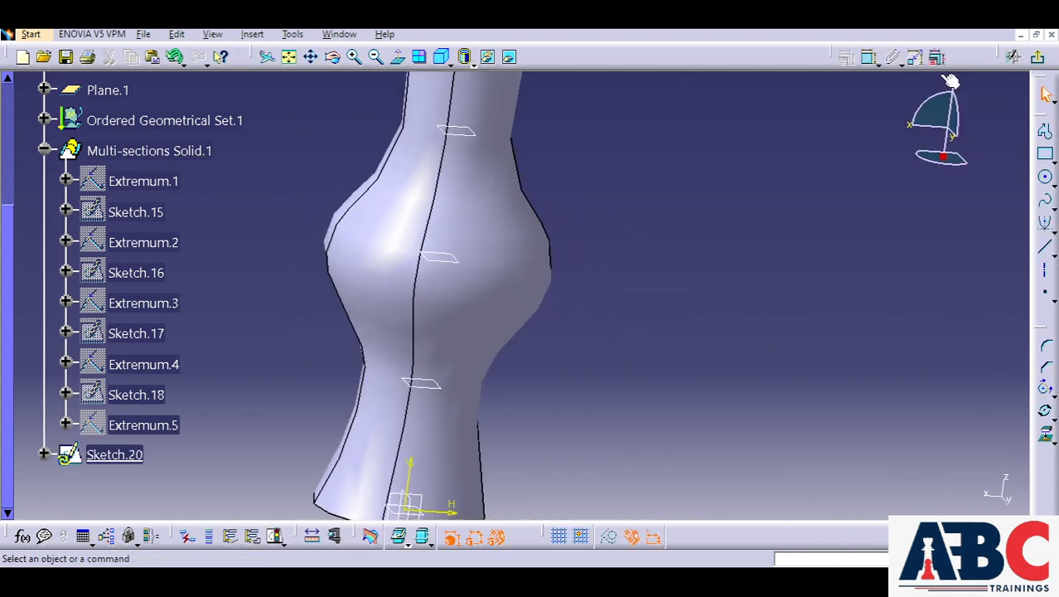
click(1045, 155)
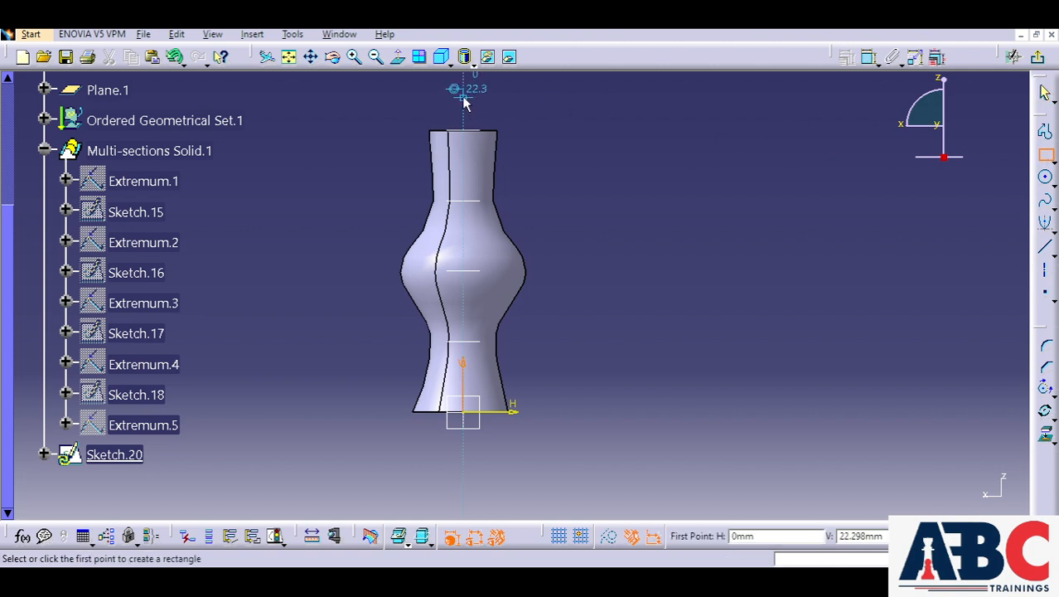
click(462, 98)
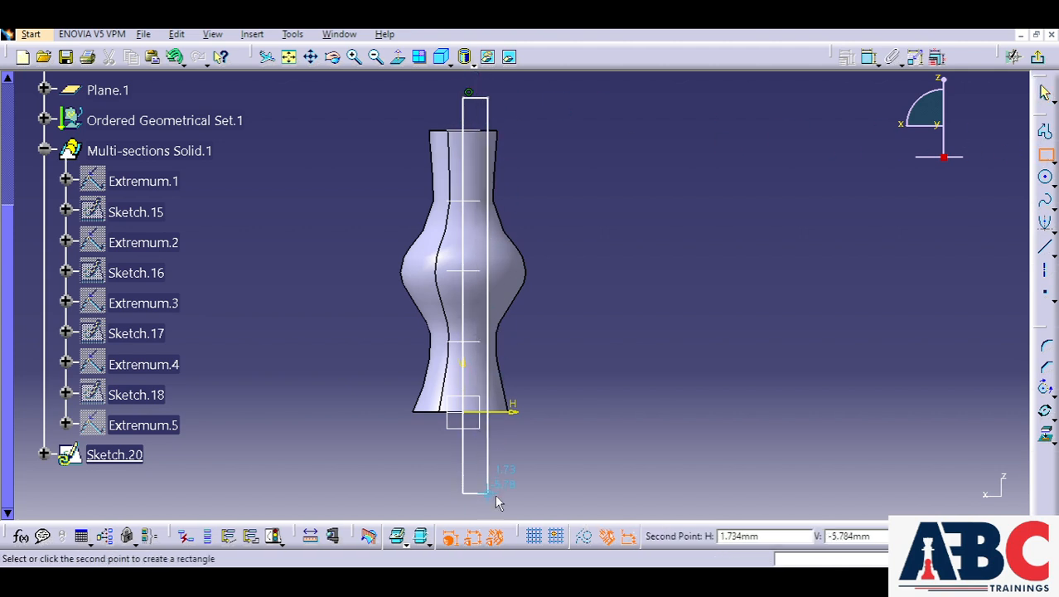
click(552, 464)
click(1036, 56)
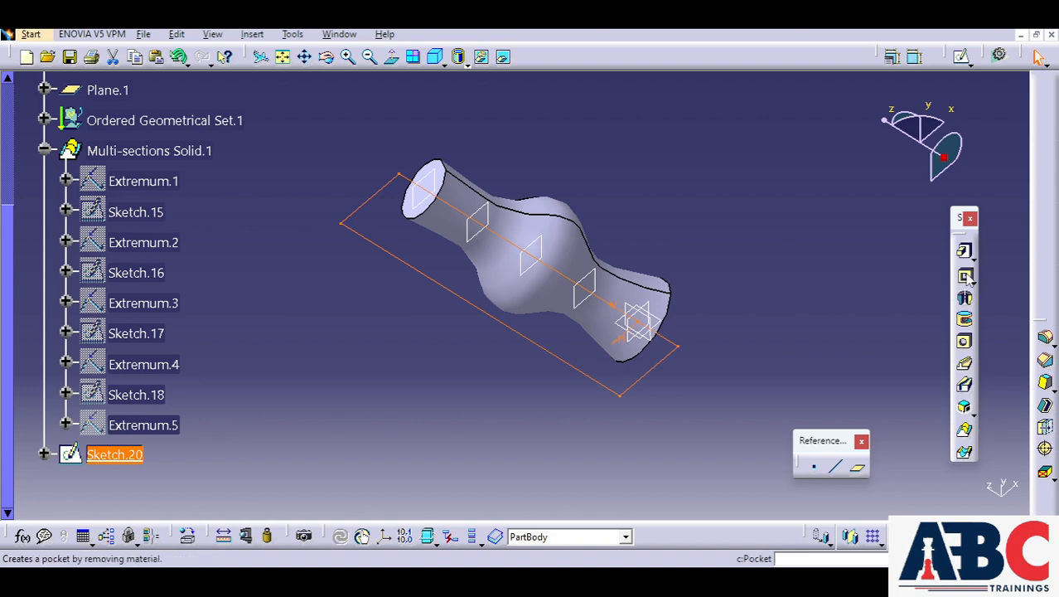
Cut away half of the solid with a Pocket of the rectangle, 10 mm deep with mirrored extent.
click(967, 276)
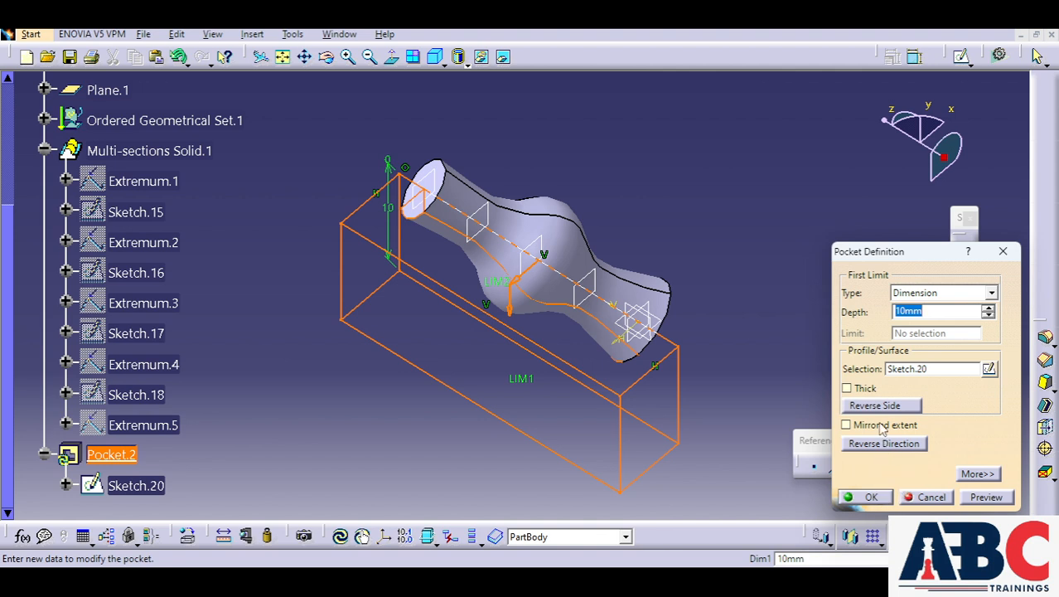
click(846, 424)
click(984, 497)
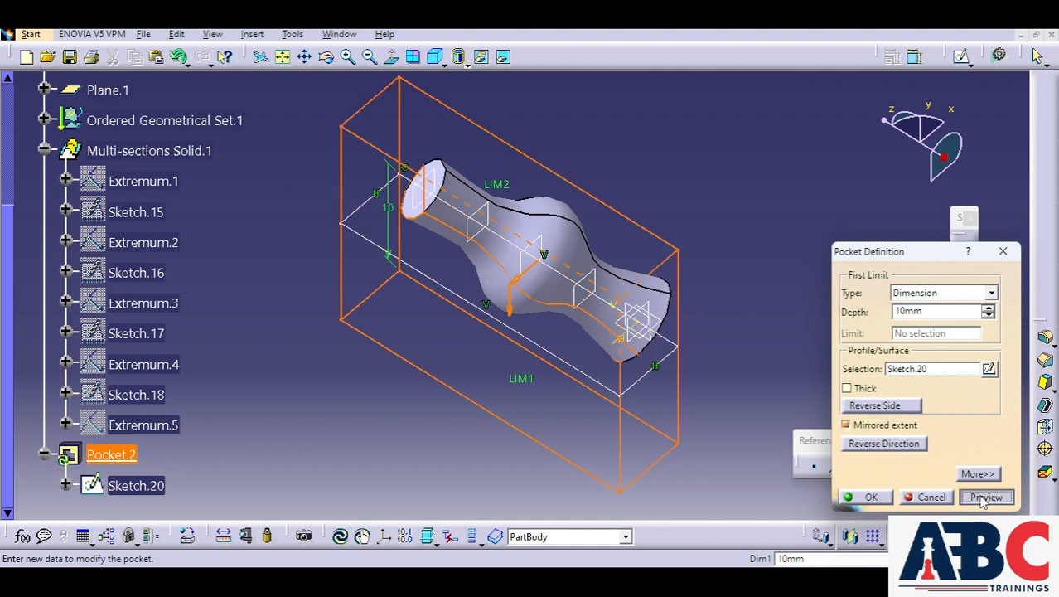
click(871, 497)
middle_drag(508, 374, 622, 244)
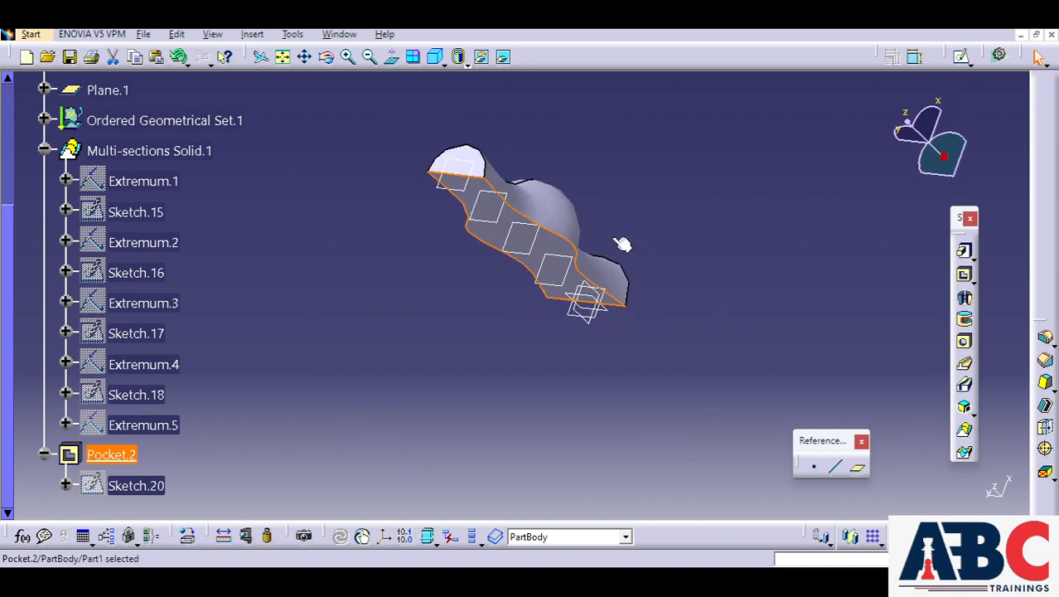
click(675, 314)
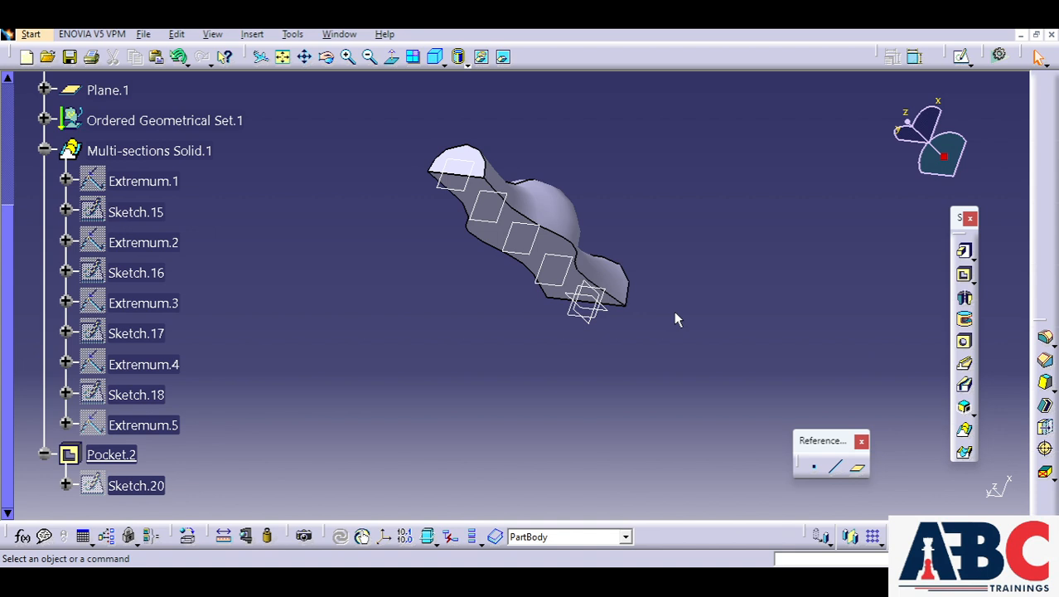